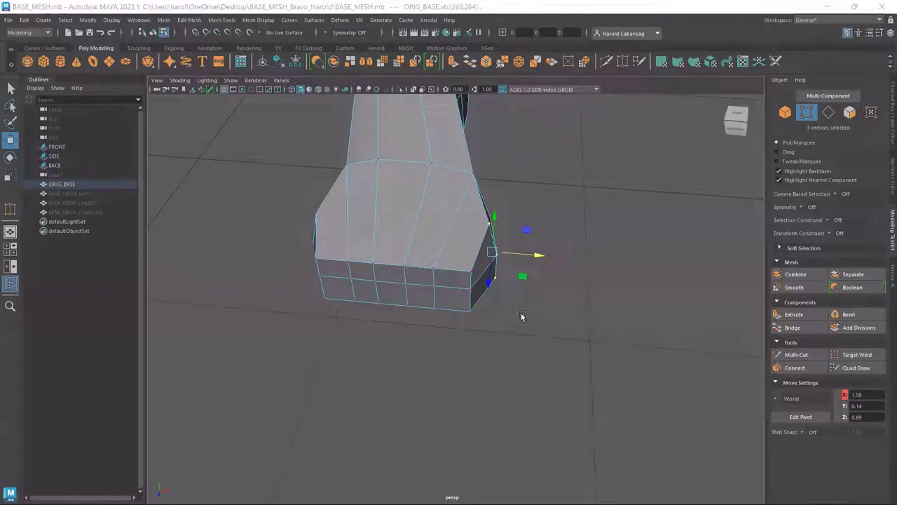
- Examine the foot's toe end from several angles and compare its outer side with the front reference outline
{"action": "left_click_drag", "start_coordinate": [404, 331], "coordinate": [356, 289], "text": "alt"}
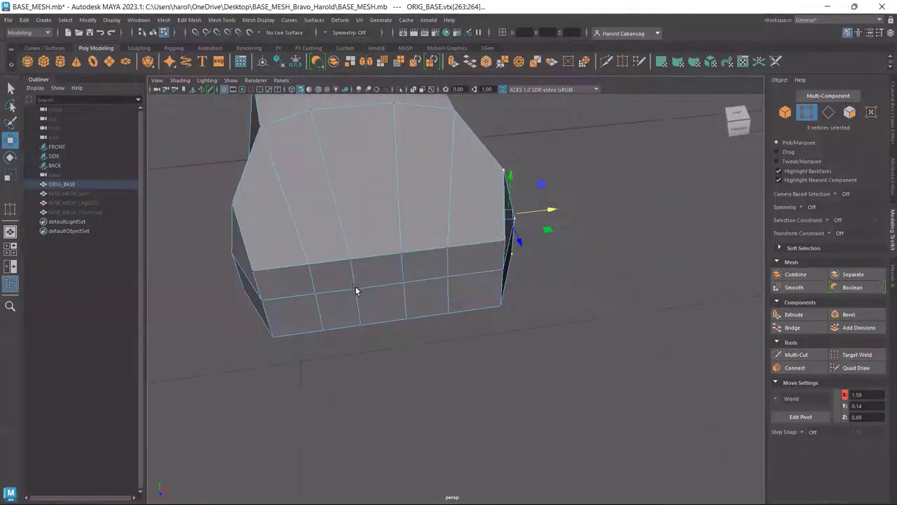
{"action": "left_click", "coordinate": [385, 280], "text": "alt"}
{"action": "left_click", "coordinate": [384, 281], "text": "alt"}
{"action": "left_click", "coordinate": [384, 280], "text": "alt"}
{"action": "left_click", "coordinate": [384, 280], "text": "alt"}
{"action": "key", "text": "ctrl"}
{"action": "key", "text": "ctrl"}
{"action": "key", "text": "ctrl"}
{"action": "key", "text": "ctrl"}
{"action": "key", "text": "ctrl"}
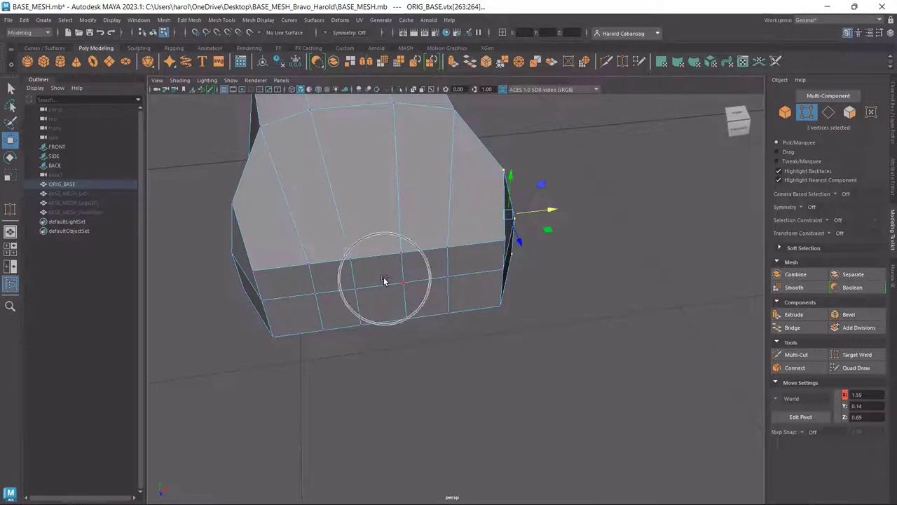
{"action": "left_click", "coordinate": [337, 288], "text": "alt"}
{"action": "left_click_drag", "start_coordinate": [461, 304], "coordinate": [459, 343], "text": "alt"}
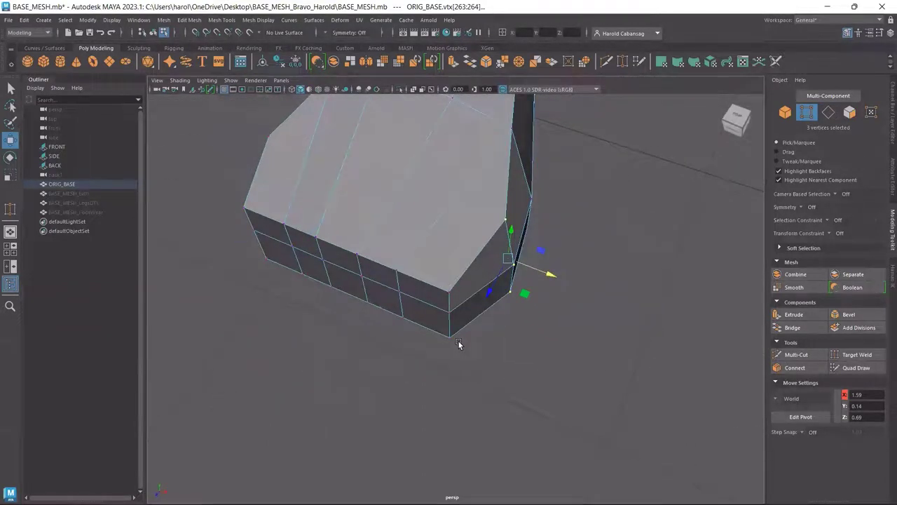
{"action": "key", "text": "space"}
{"action": "key", "text": "space"}
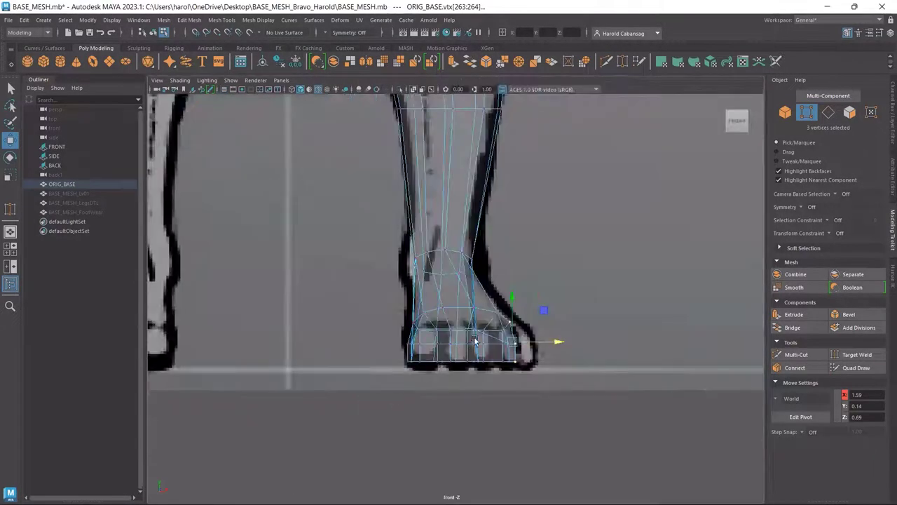
{"action": "scroll", "coordinate": [507, 340], "scroll_direction": "up", "scroll_amount": 5}
{"action": "scroll", "coordinate": [498, 345], "scroll_direction": "up", "scroll_amount": 2}
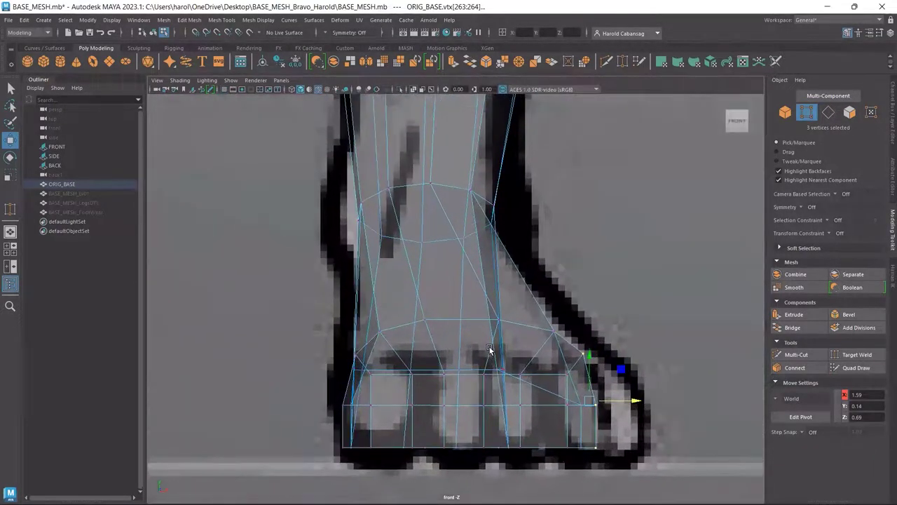
{"action": "key", "text": "space"}
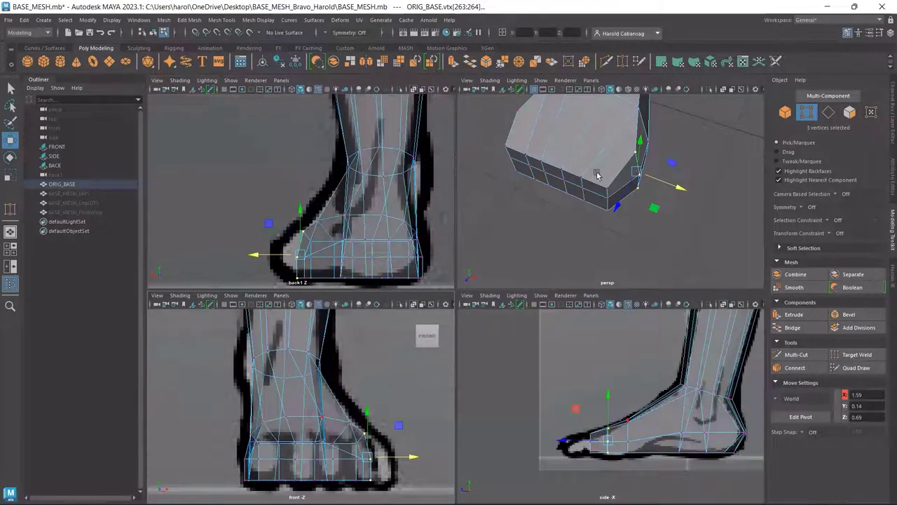
{"action": "key", "text": "space"}
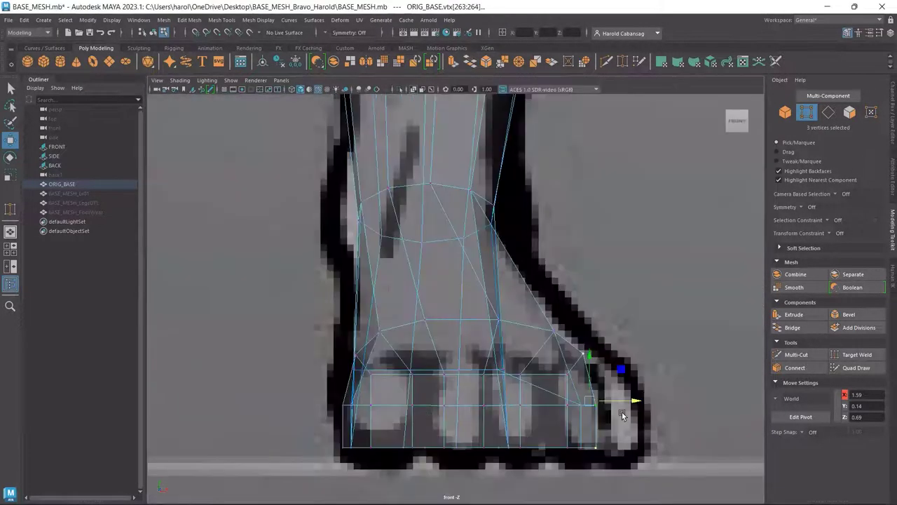
{"action": "key", "text": "space"}
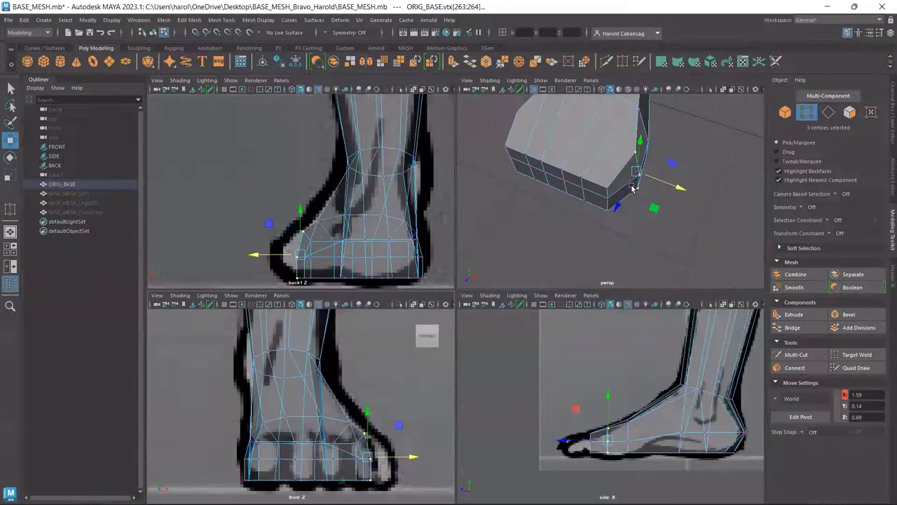
- Select the four faces on the outer side of the toe area and move them outward to X 1.63
{"action": "left_click_drag", "start_coordinate": [641, 223], "coordinate": [624, 215], "text": "alt"}
{"action": "left_click", "coordinate": [850, 114]}
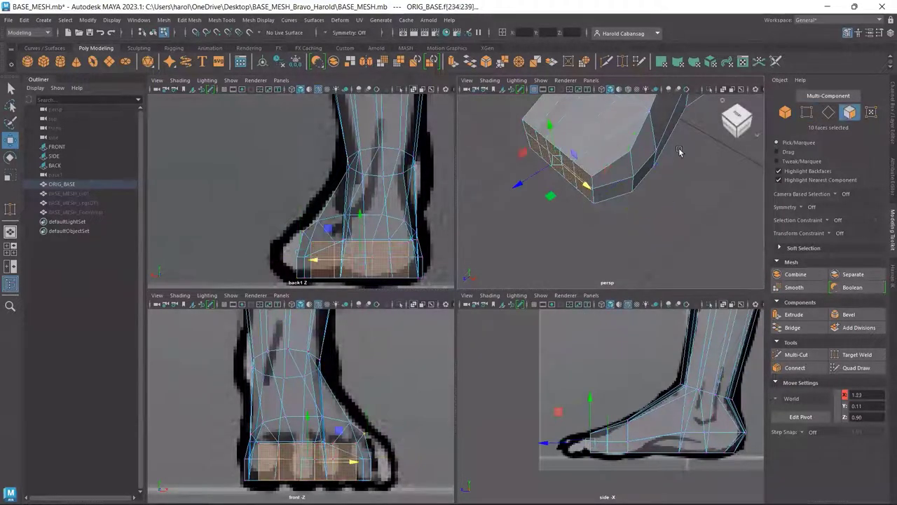
{"action": "left_click", "coordinate": [638, 148]}
{"action": "left_click", "coordinate": [631, 188], "text": "shift"}
{"action": "mouse_move", "coordinate": [624, 184]}
{"action": "left_mouse_down", "text": "alt"}
{"action": "mouse_move", "coordinate": [653, 192]}
{"action": "mouse_move", "coordinate": [633, 176]}
{"action": "left_mouse_up", "text": "alt"}
{"action": "left_click", "coordinate": [638, 169], "text": "shift"}
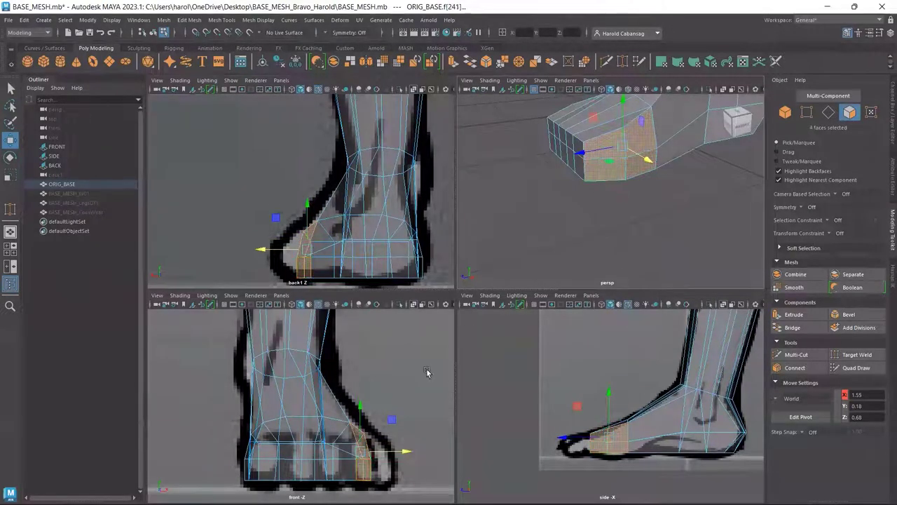
{"action": "key", "text": "space"}
{"action": "middle_click_drag", "start_coordinate": [591, 328], "coordinate": [515, 254], "text": "alt"}
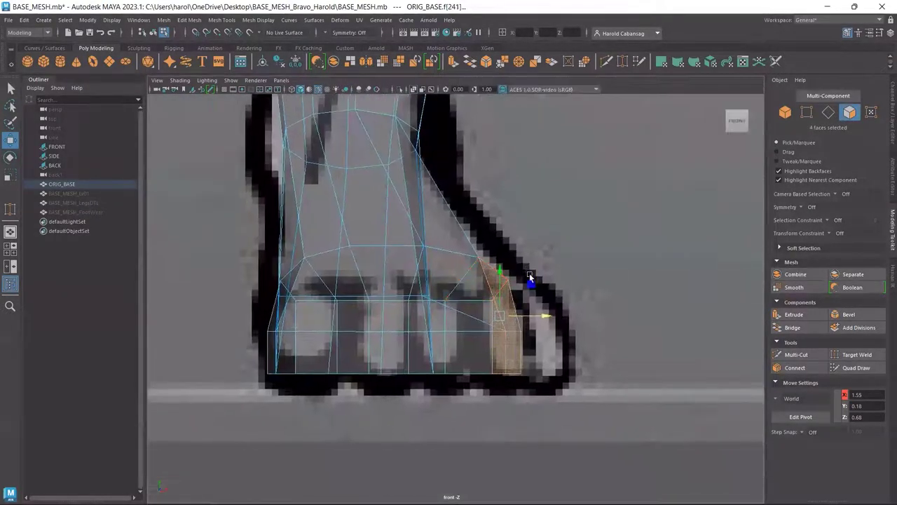
{"action": "left_click_drag", "start_coordinate": [535, 317], "coordinate": [562, 322]}
{"action": "key", "text": "space"}
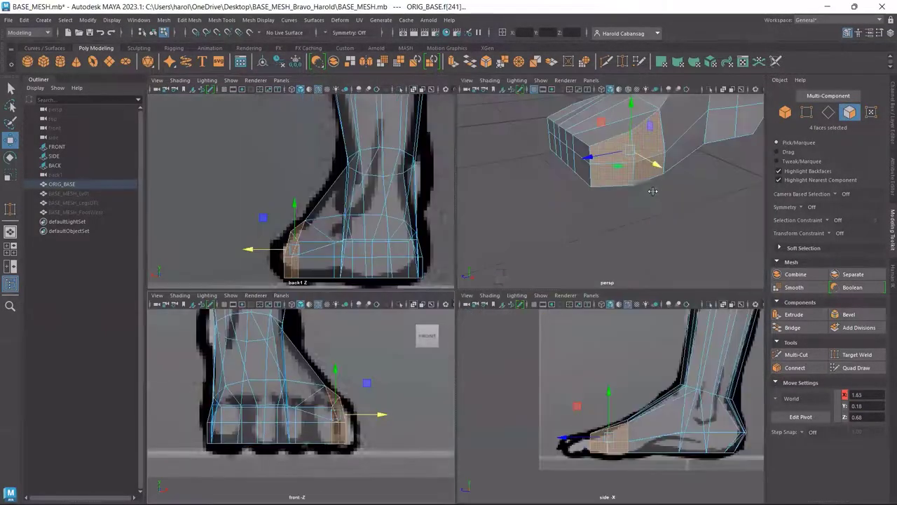
- Flatten the four outer side faces along X and move them outward to X 1.74 to meet the reference outline
{"action": "left_click_drag", "start_coordinate": [671, 222], "coordinate": [716, 241], "text": "alt"}
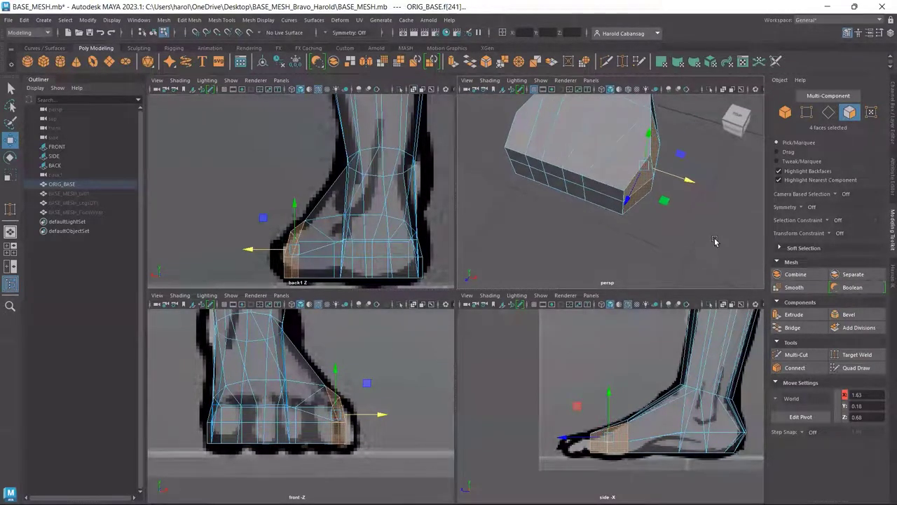
{"action": "key", "text": "r"}
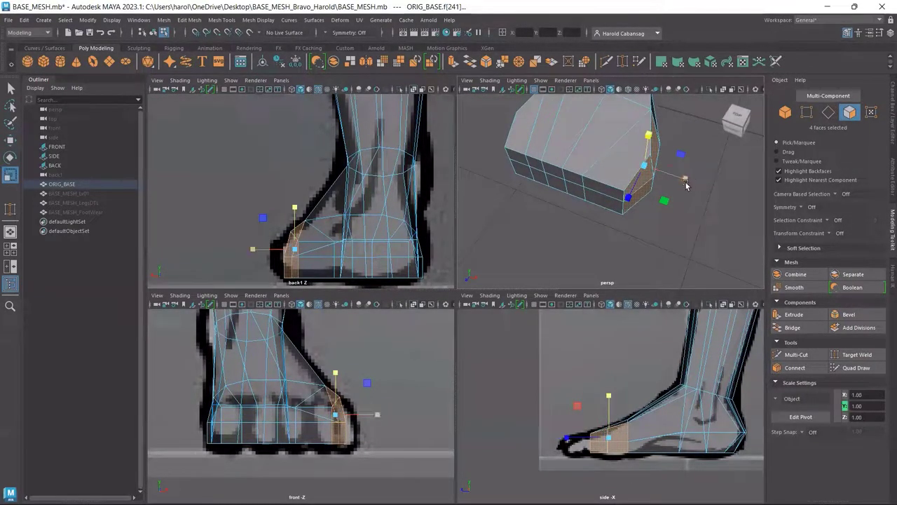
{"action": "left_click_drag", "start_coordinate": [687, 184], "coordinate": [615, 159]}
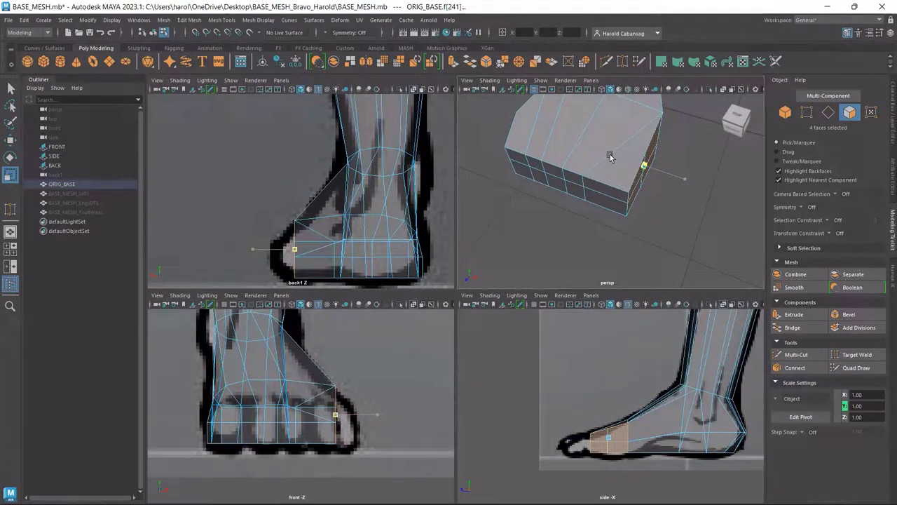
{"action": "key", "text": "w"}
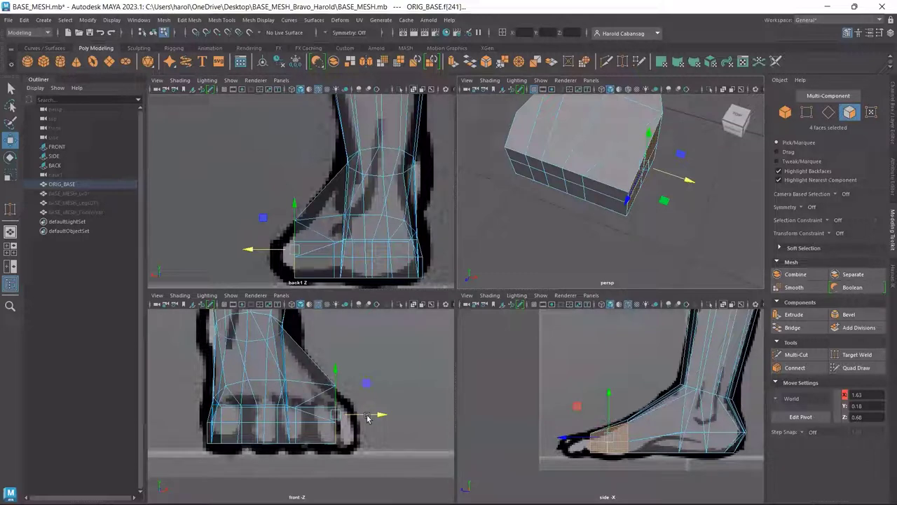
{"action": "left_click_drag", "start_coordinate": [368, 418], "coordinate": [389, 418]}
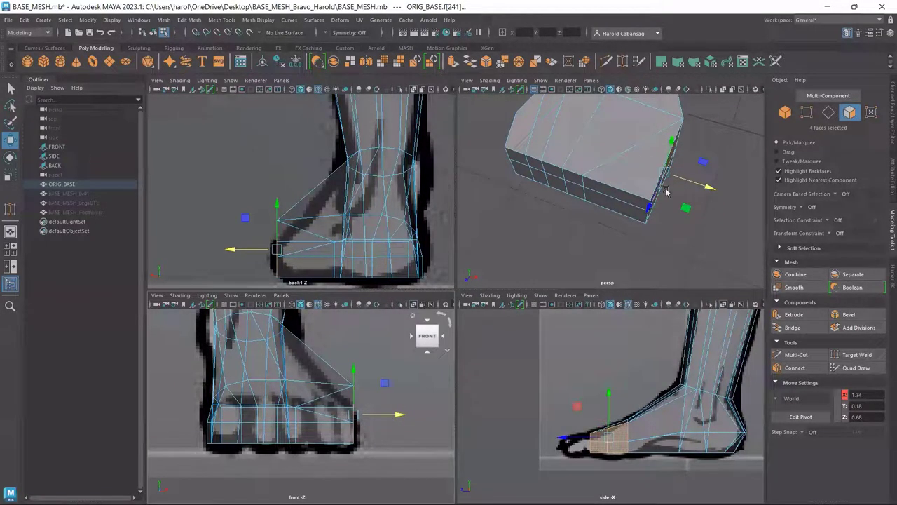
- Select the three rear vertices of the flattened outer side and move them inward to X 1.60
{"action": "left_click_drag", "start_coordinate": [687, 234], "coordinate": [637, 239], "text": "alt"}
{"action": "left_click", "coordinate": [808, 118]}
{"action": "left_click_drag", "start_coordinate": [699, 152], "coordinate": [614, 197], "text": "alt"}
{"action": "left_click_drag", "start_coordinate": [381, 419], "coordinate": [382, 412]}
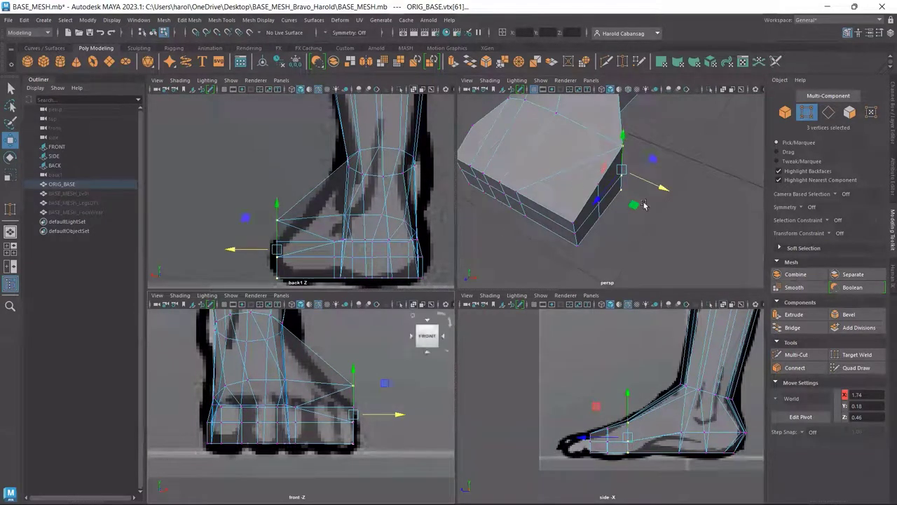
{"action": "left_click_drag", "start_coordinate": [656, 188], "coordinate": [630, 185]}
{"action": "left_click_drag", "start_coordinate": [629, 257], "coordinate": [605, 237], "text": "alt"}
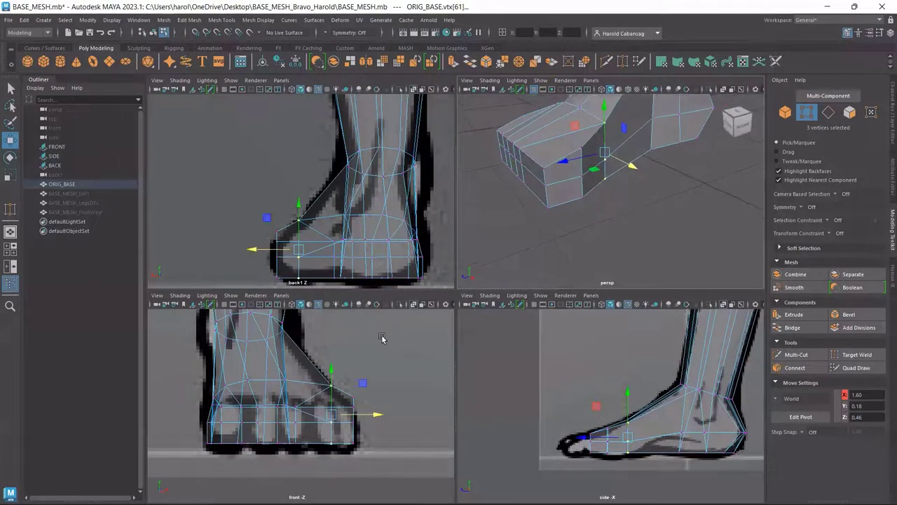
- Select the two upper vertices at the outer toe corner and scale them flat along Y to level them
{"action": "left_click", "coordinate": [582, 148]}
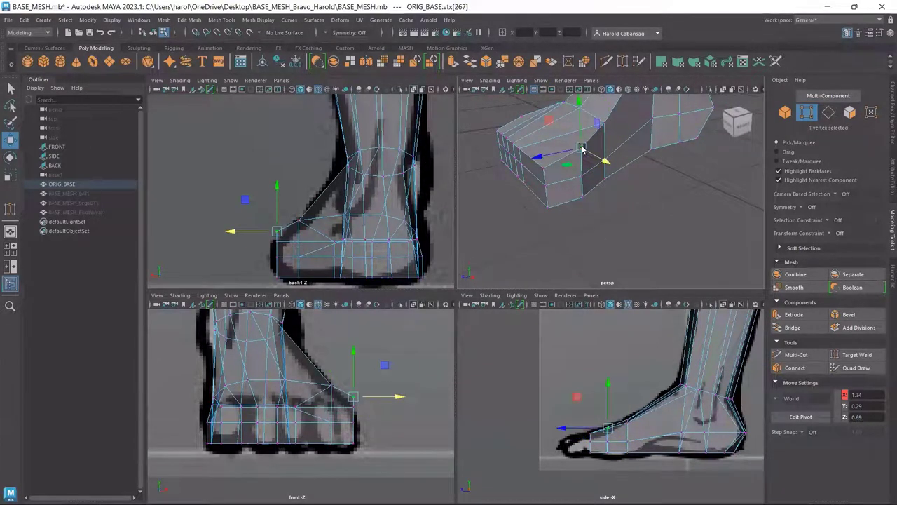
{"action": "left_click_drag", "start_coordinate": [554, 203], "coordinate": [606, 185], "text": "alt"}
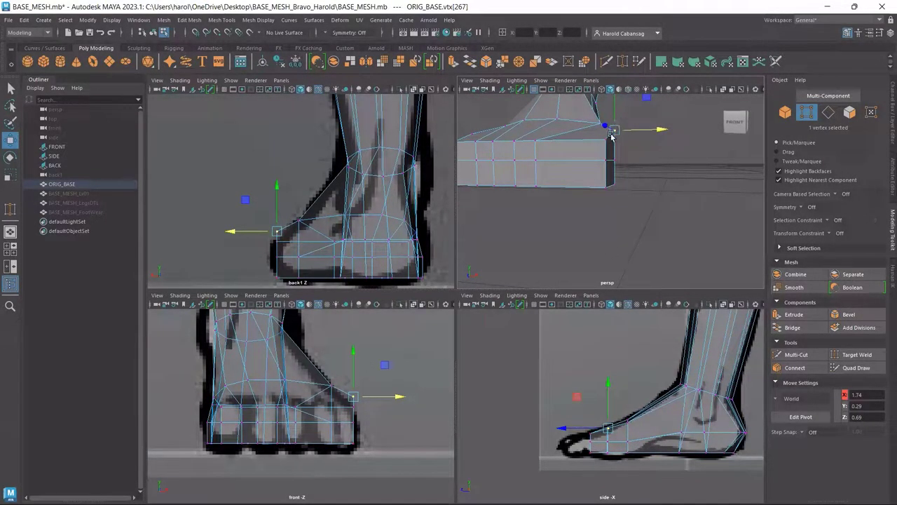
{"action": "key", "text": "space"}
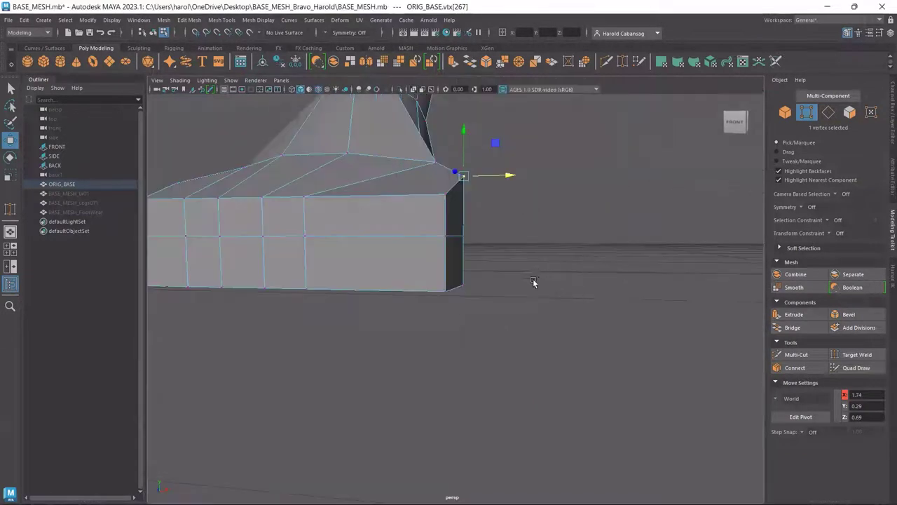
{"action": "left_click_drag", "start_coordinate": [532, 282], "coordinate": [440, 264], "text": "alt"}
{"action": "left_click", "coordinate": [412, 261], "text": "shift"}
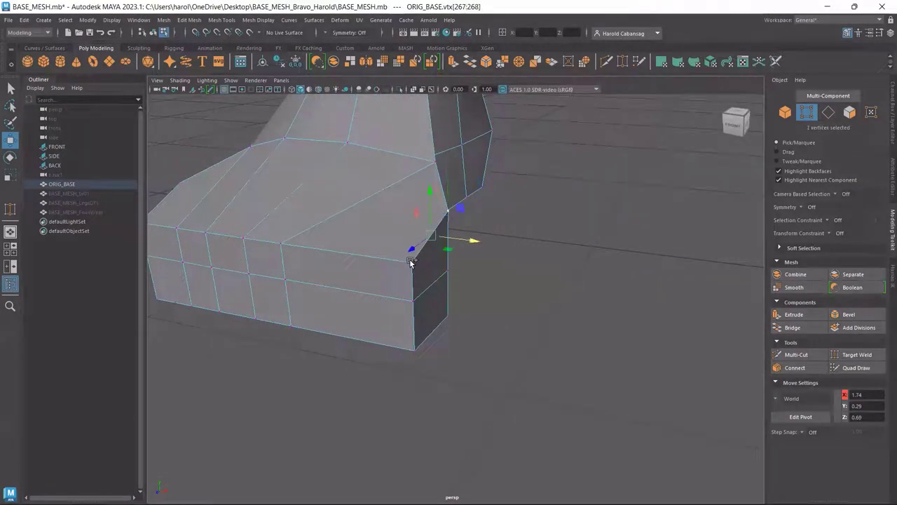
{"action": "key", "text": "r"}
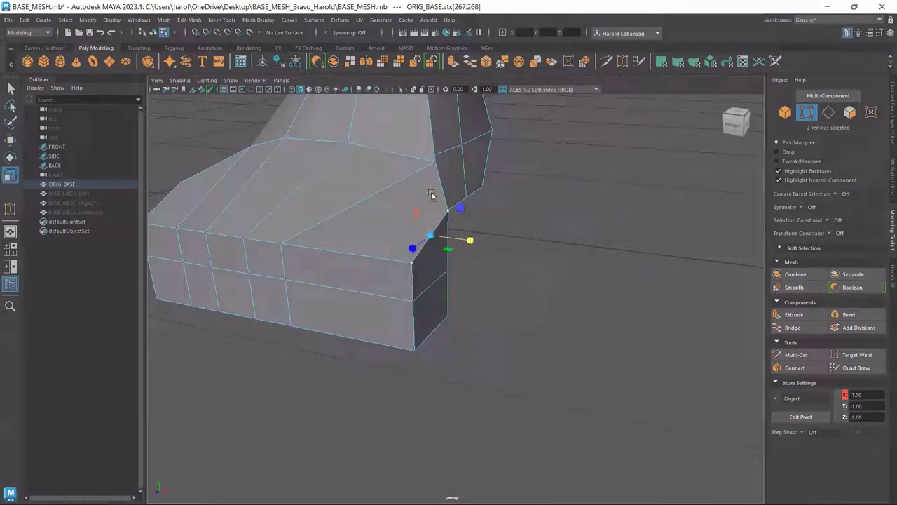
{"action": "middle_click_drag", "start_coordinate": [432, 195], "coordinate": [436, 280]}
{"action": "key", "text": "space"}
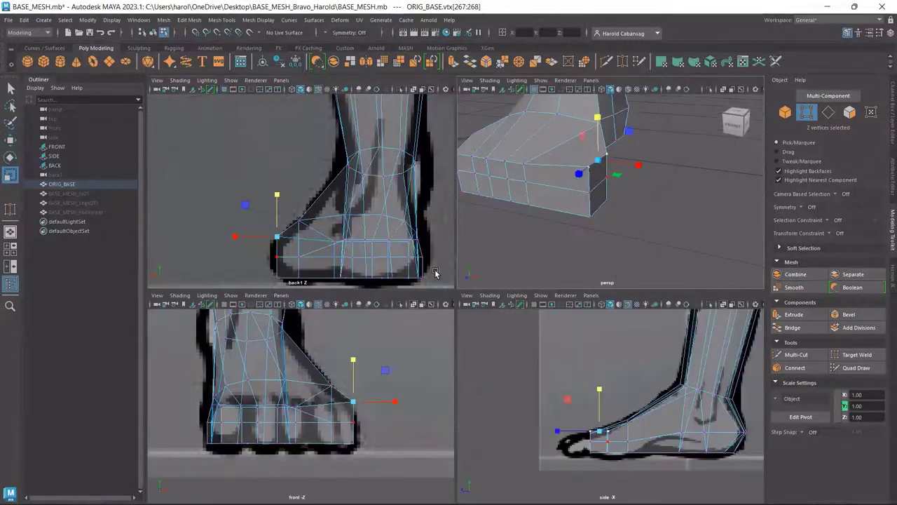
- Lower the two leveled corner vertices to Y 0.25 to follow the front reference outline
{"action": "key", "text": "space"}
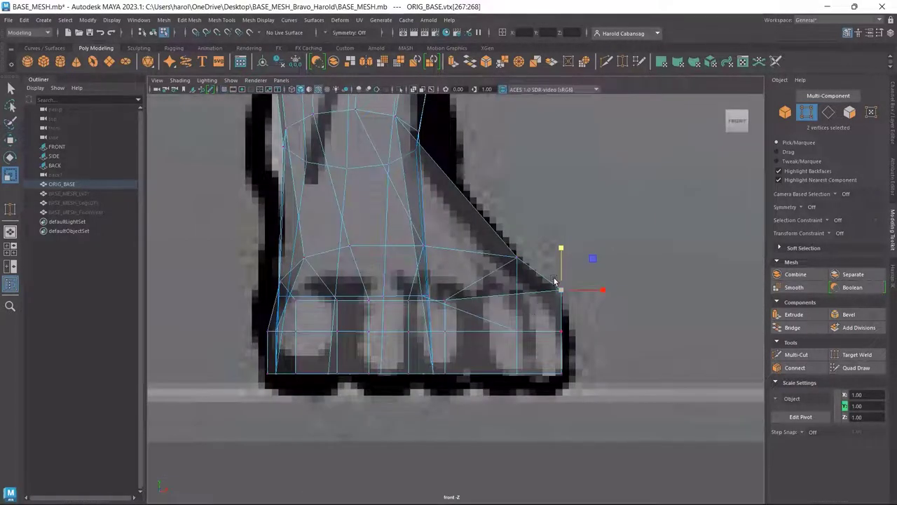
{"action": "key", "text": "w"}
{"action": "mouse_move", "coordinate": [562, 248]}
{"action": "left_mouse_down"}
{"action": "mouse_move", "coordinate": [563, 263]}
{"action": "mouse_move", "coordinate": [561, 255]}
{"action": "left_mouse_up"}
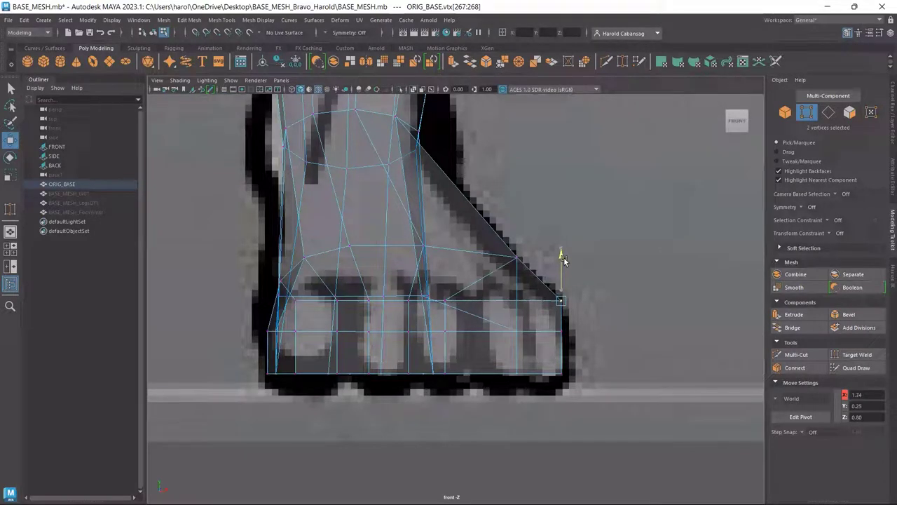
{"action": "key", "text": "space"}
{"action": "left_click_drag", "start_coordinate": [629, 225], "coordinate": [583, 205], "text": "alt"}
{"action": "left_click", "coordinate": [562, 173]}
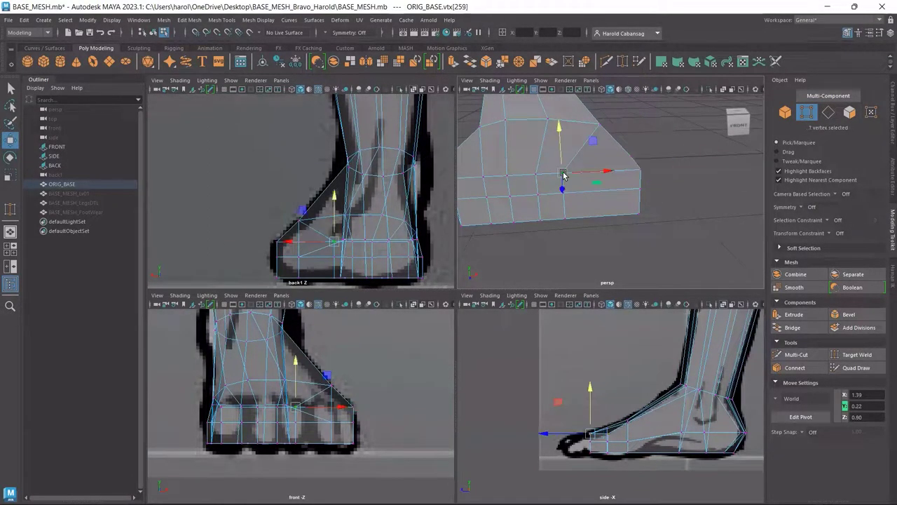
{"action": "left_click", "coordinate": [563, 196]}
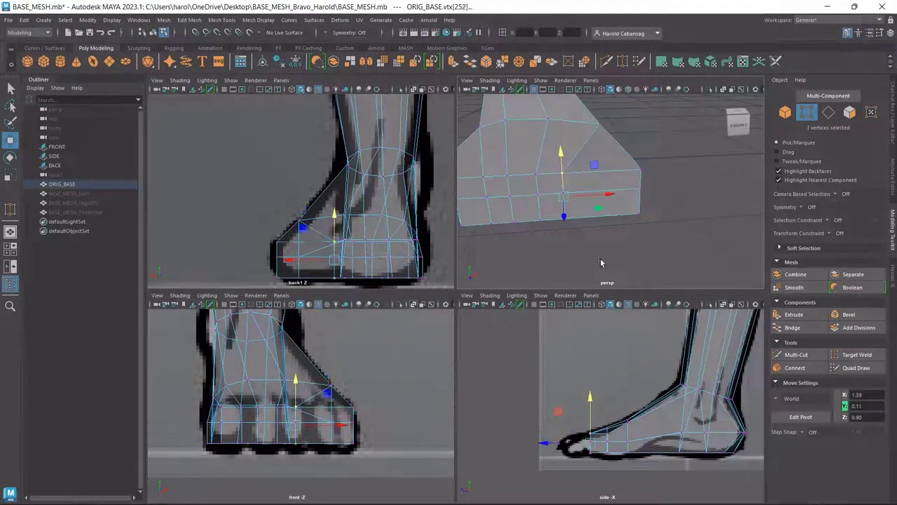
{"action": "left_click", "coordinate": [620, 256]}
- Select the two outermost interior vertical edges on the toe front and move them outward to X 1.61
{"action": "scroll", "coordinate": [589, 187], "scroll_direction": "up", "scroll_amount": 3}
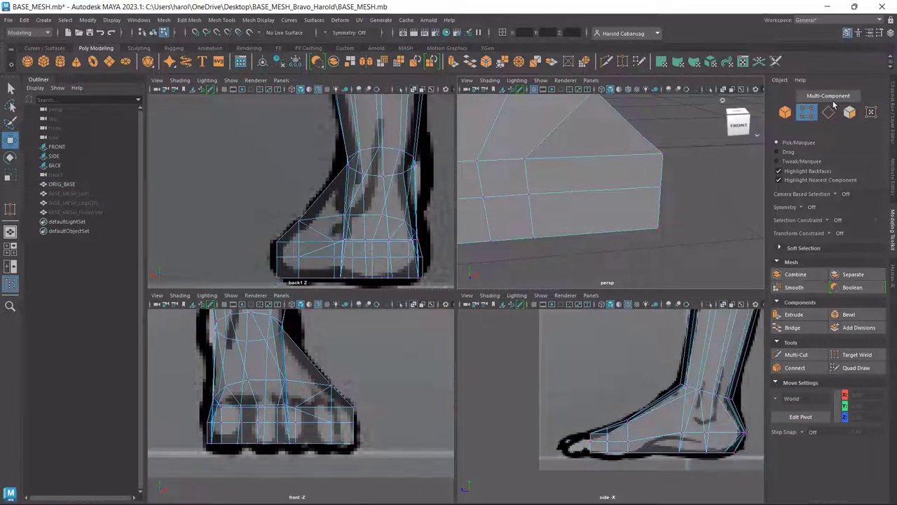
{"action": "left_click", "coordinate": [828, 112]}
{"action": "left_click", "coordinate": [527, 181]}
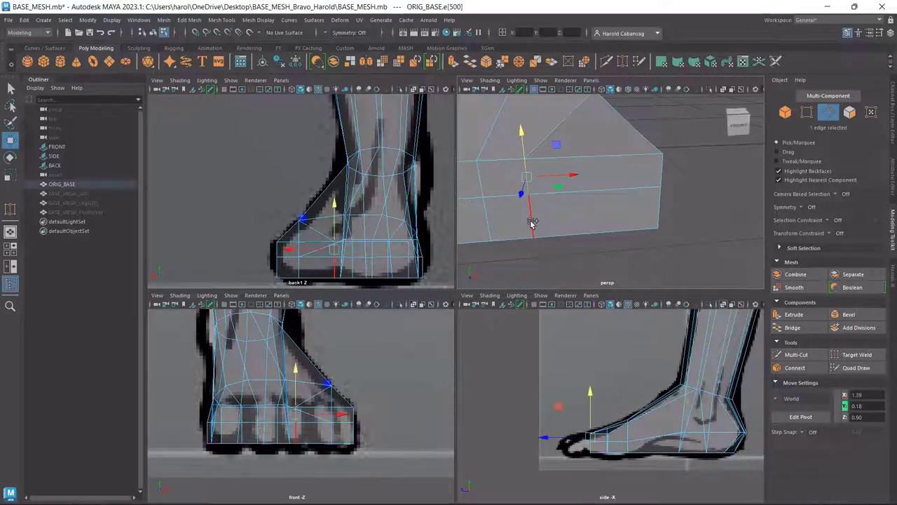
{"action": "left_click", "coordinate": [532, 219]}
{"action": "left_click", "coordinate": [566, 211], "text": "shift"}
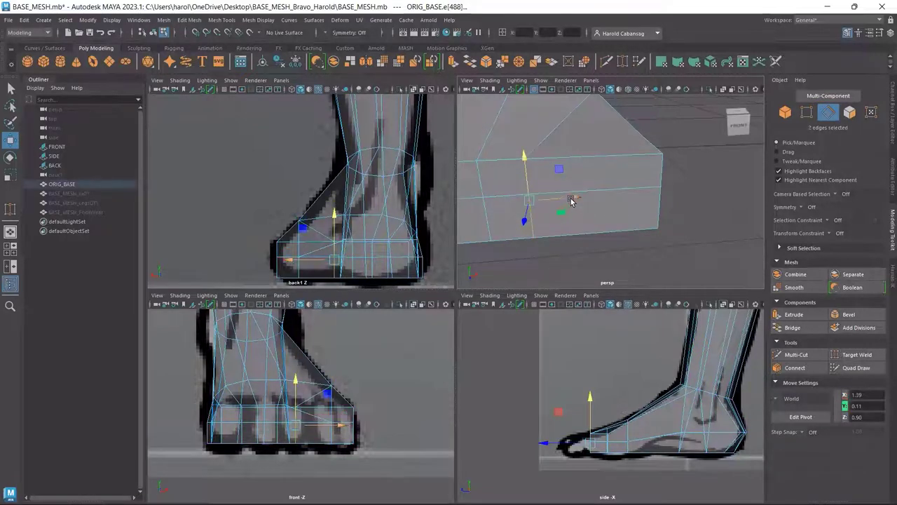
{"action": "left_click_drag", "start_coordinate": [572, 200], "coordinate": [654, 192]}
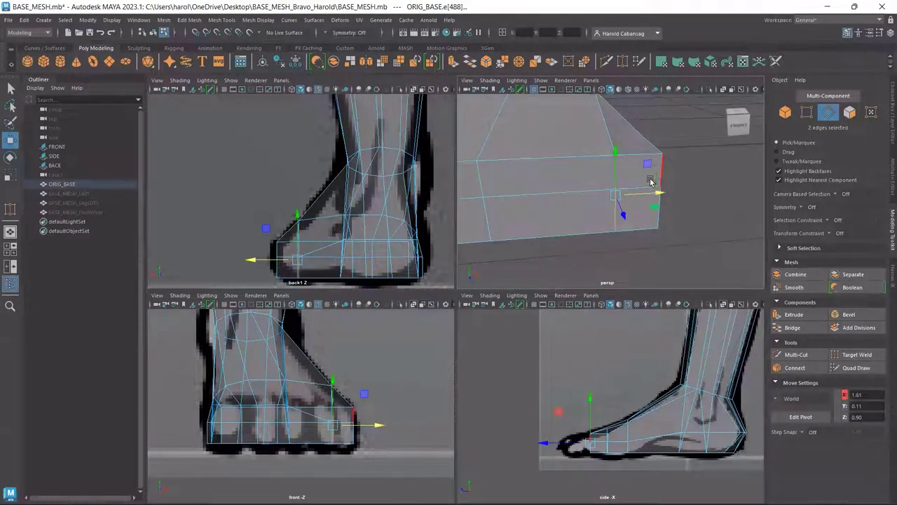
- Select the next pair of stacked vertical edges on the toe front and move them outward to X 1.48
{"action": "left_click_drag", "start_coordinate": [613, 233], "coordinate": [597, 237], "text": "alt"}
{"action": "middle_click_drag", "start_coordinate": [583, 241], "coordinate": [620, 233], "text": "alt"}
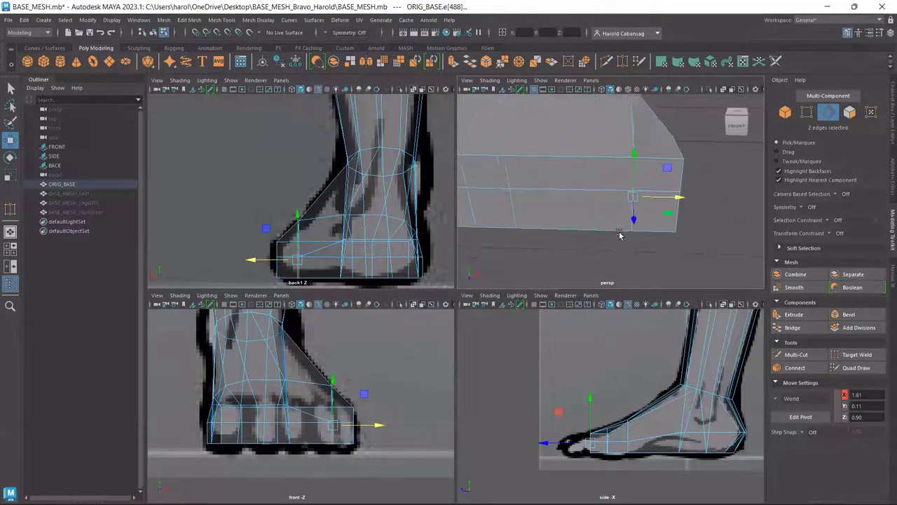
{"action": "left_click_drag", "start_coordinate": [619, 235], "coordinate": [647, 234], "text": "alt"}
{"action": "left_click", "coordinate": [566, 168]}
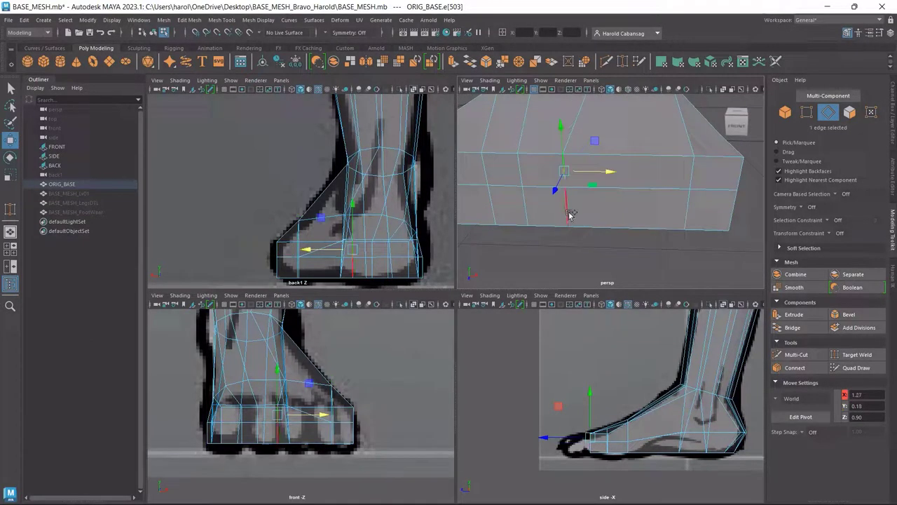
{"action": "left_click", "coordinate": [571, 212], "text": "shift"}
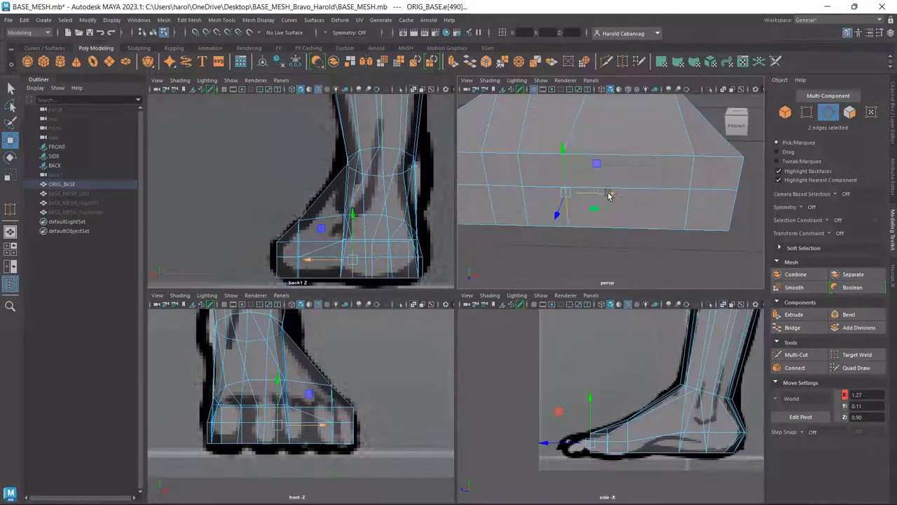
{"action": "left_click_drag", "start_coordinate": [608, 192], "coordinate": [681, 194]}
{"action": "scroll", "coordinate": [323, 433], "scroll_direction": "up", "scroll_amount": 3}
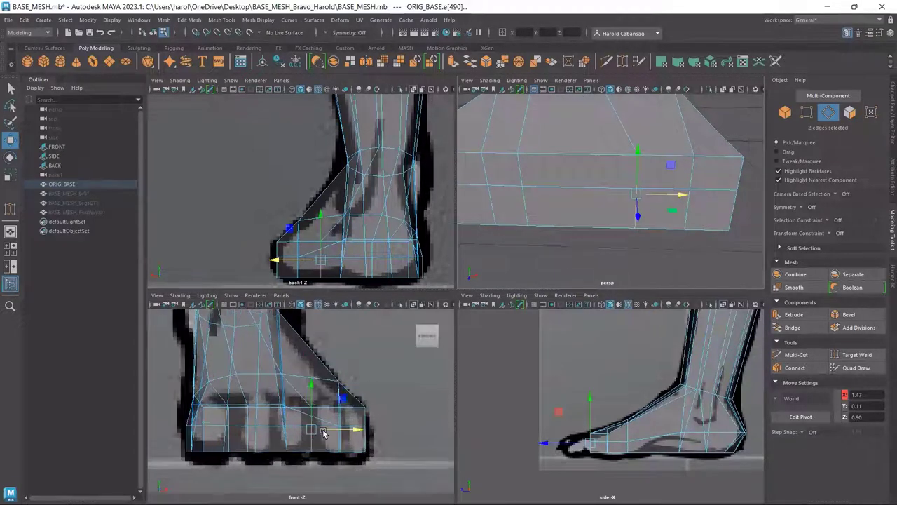
{"action": "middle_click_drag", "start_coordinate": [354, 395], "coordinate": [363, 366], "text": "alt"}
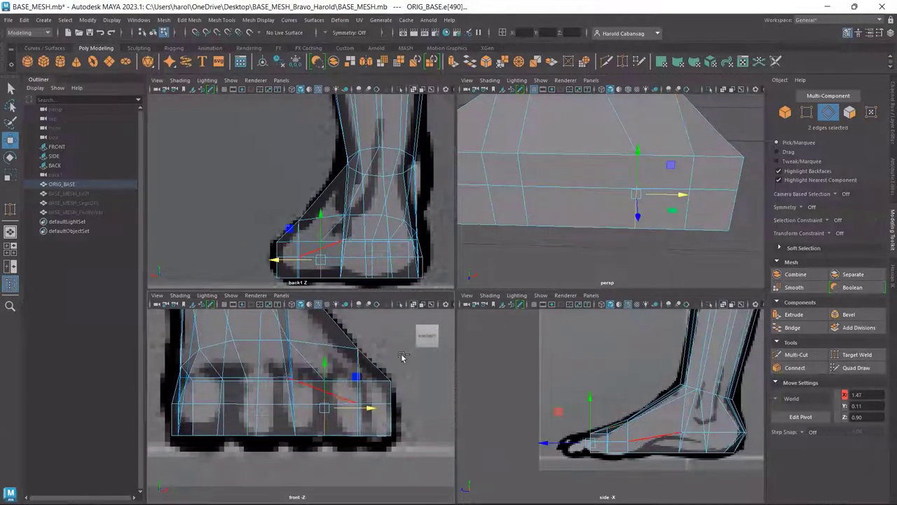
{"action": "left_click_drag", "start_coordinate": [672, 194], "coordinate": [681, 194]}
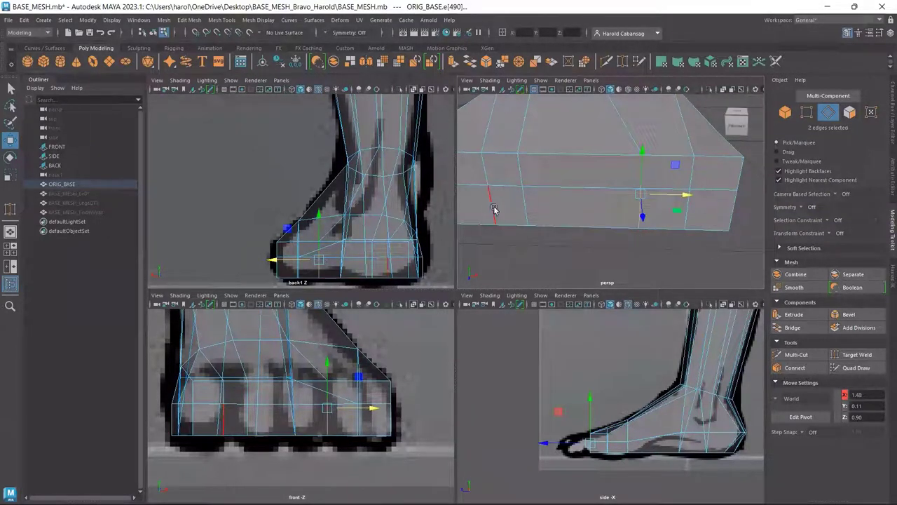
- Select the middle pair of stacked vertical edges on the toe front and move them outward to X 1.29
{"action": "left_click", "coordinate": [526, 189]}
{"action": "left_click", "coordinate": [527, 212], "text": "shift"}
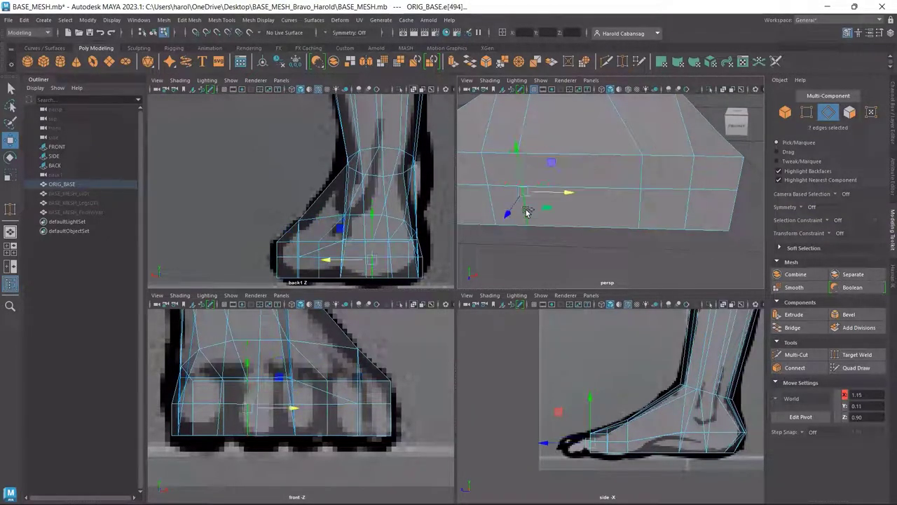
{"action": "left_click_drag", "start_coordinate": [546, 194], "coordinate": [596, 195]}
- Select the vertical edge pair nearest the big toe's inner corner and move it outward to X 1.14
{"action": "left_click_drag", "start_coordinate": [526, 224], "coordinate": [577, 232], "text": "alt"}
{"action": "left_click", "coordinate": [580, 183]}
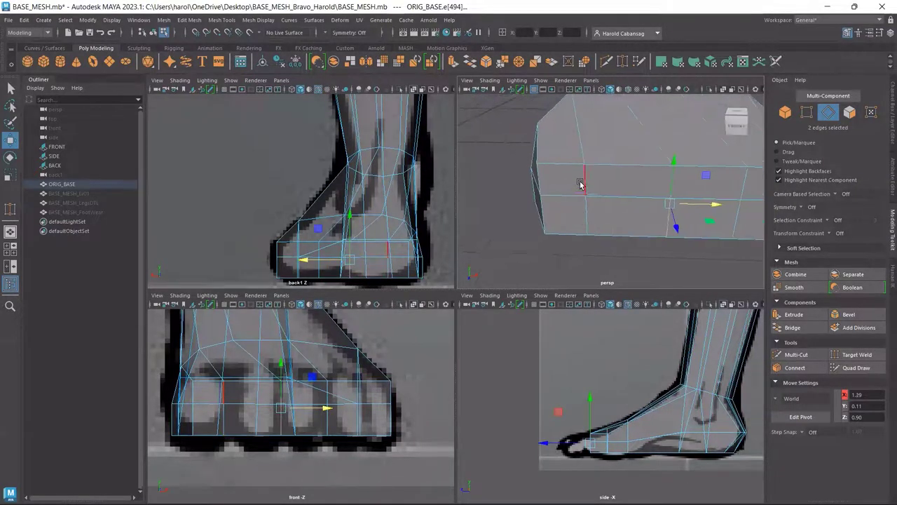
{"action": "left_click", "coordinate": [587, 218]}
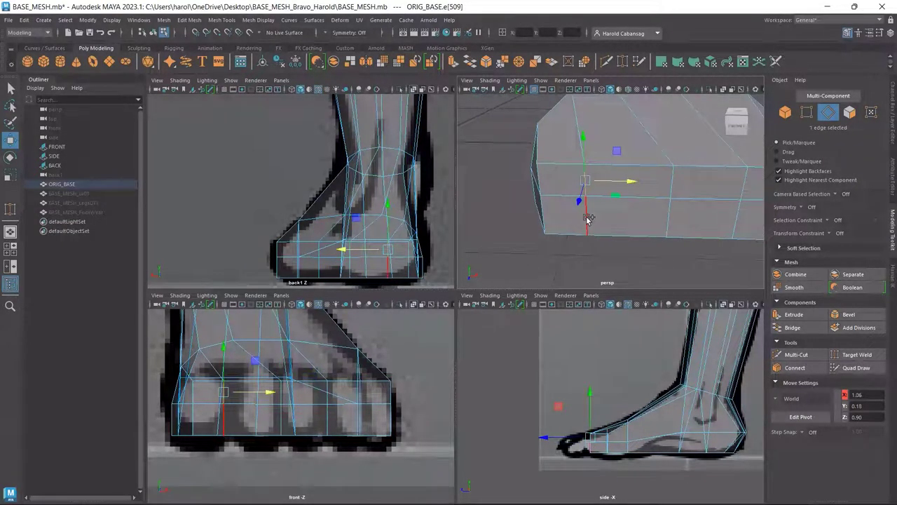
{"action": "key", "text": "ctrl"}
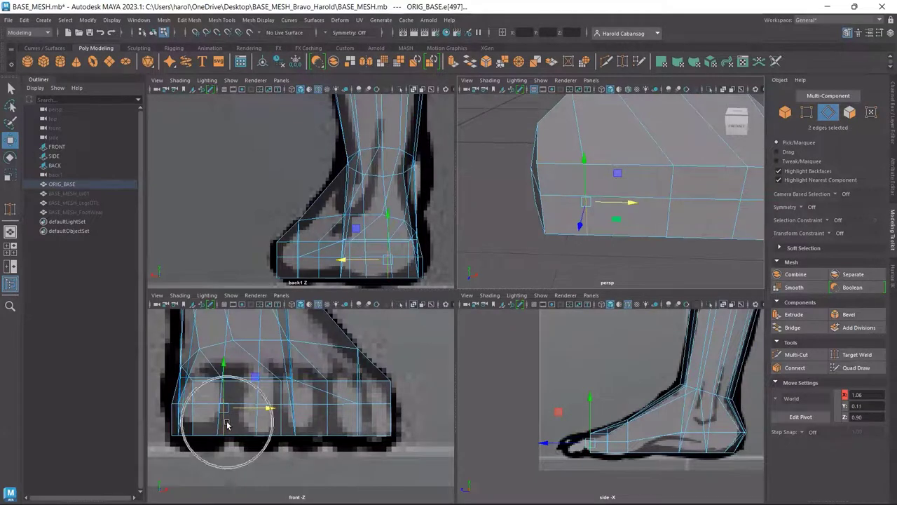
{"action": "left_click_drag", "start_coordinate": [263, 410], "coordinate": [288, 411]}
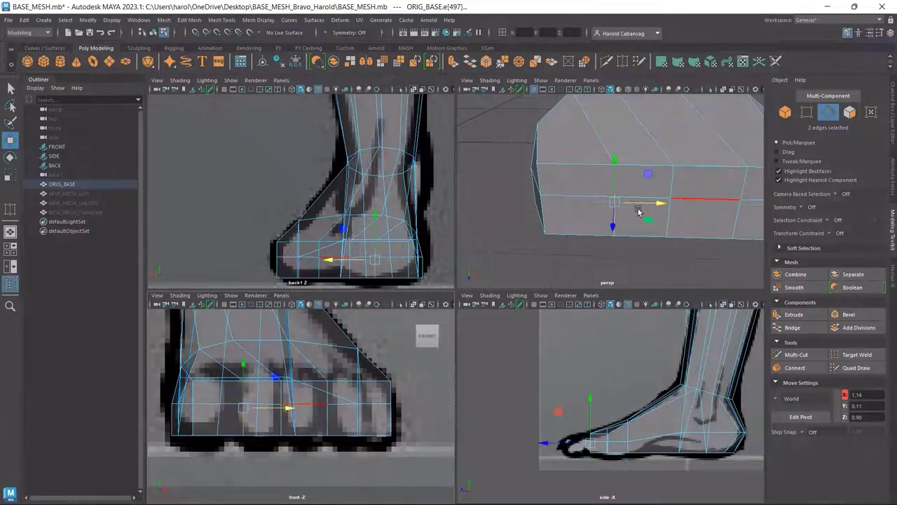
- Reselect the middle vertical edge pair on the toe front and nudge it slightly farther outward to even the spacing
{"action": "left_click_drag", "start_coordinate": [638, 210], "coordinate": [614, 183], "text": "alt"}
{"action": "scroll", "coordinate": [640, 186], "scroll_direction": "up", "scroll_amount": 3}
{"action": "scroll", "coordinate": [640, 186], "scroll_direction": "down", "scroll_amount": 3}
{"action": "scroll", "coordinate": [641, 175], "scroll_direction": "up", "scroll_amount": 3}
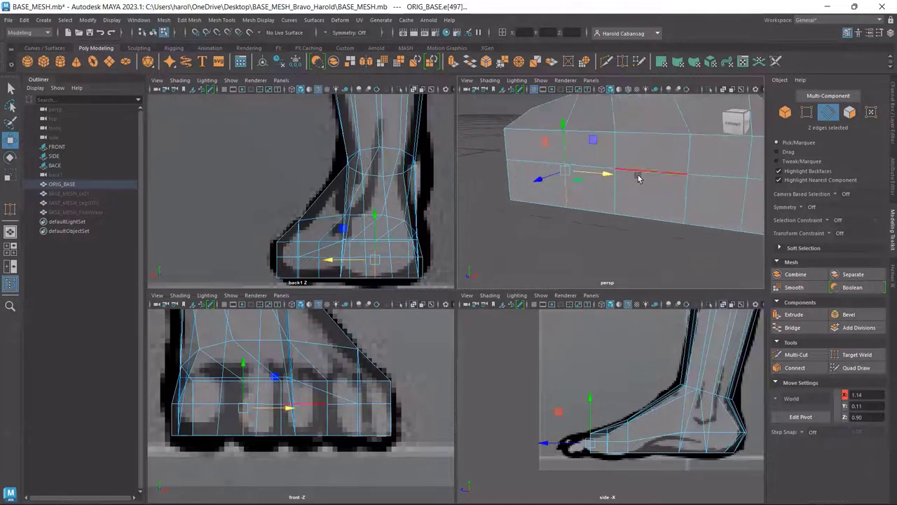
{"action": "left_click_drag", "start_coordinate": [645, 222], "coordinate": [673, 218], "text": "alt"}
{"action": "middle_click_drag", "start_coordinate": [673, 218], "coordinate": [632, 240], "text": "alt"}
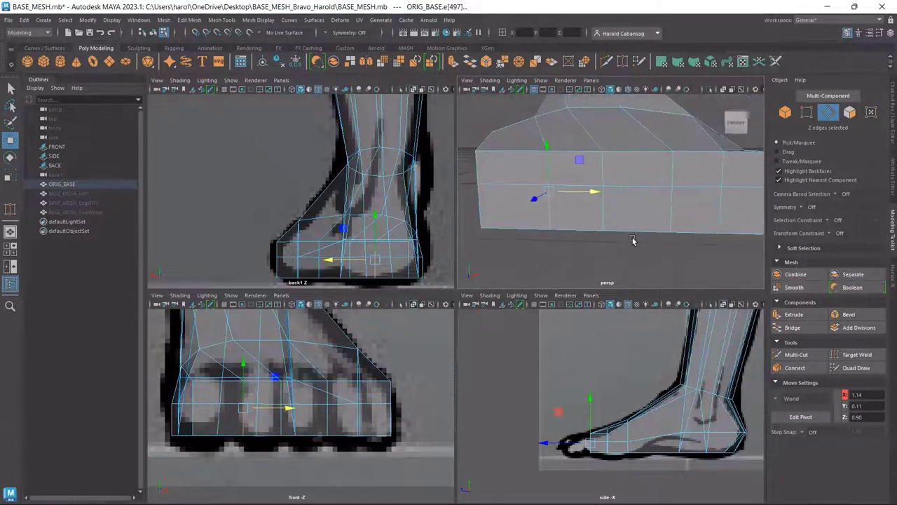
{"action": "left_click", "coordinate": [633, 241]}
{"action": "left_click_drag", "start_coordinate": [631, 226], "coordinate": [582, 217], "text": "alt"}
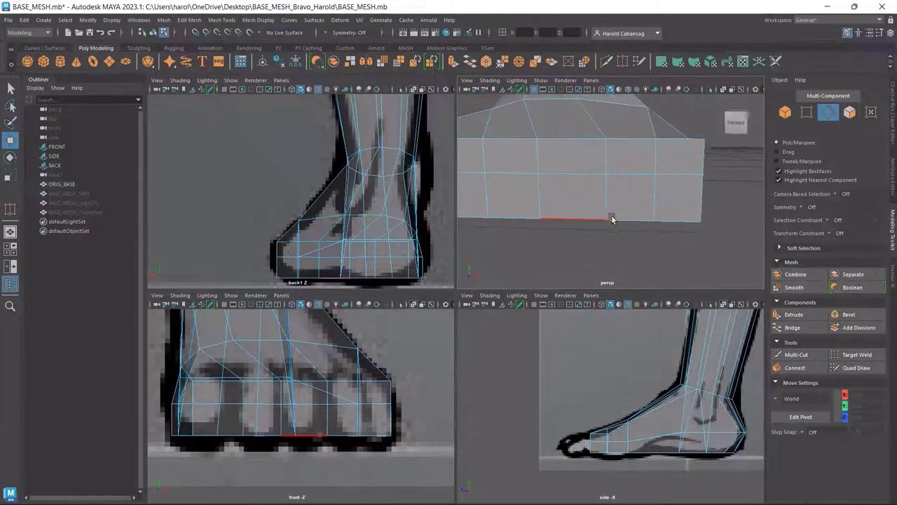
{"action": "left_click", "coordinate": [542, 161]}
{"action": "left_click", "coordinate": [544, 198], "text": "shift"}
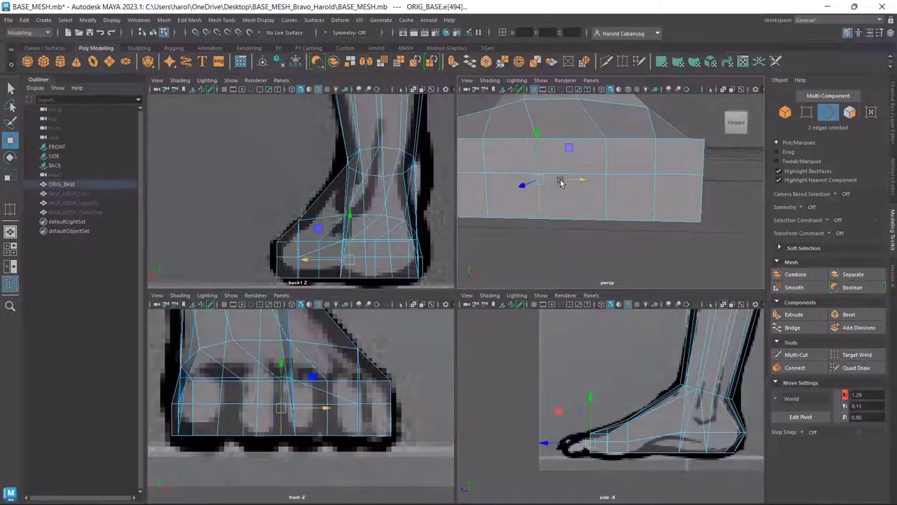
{"action": "left_click_drag", "start_coordinate": [563, 183], "coordinate": [569, 182]}
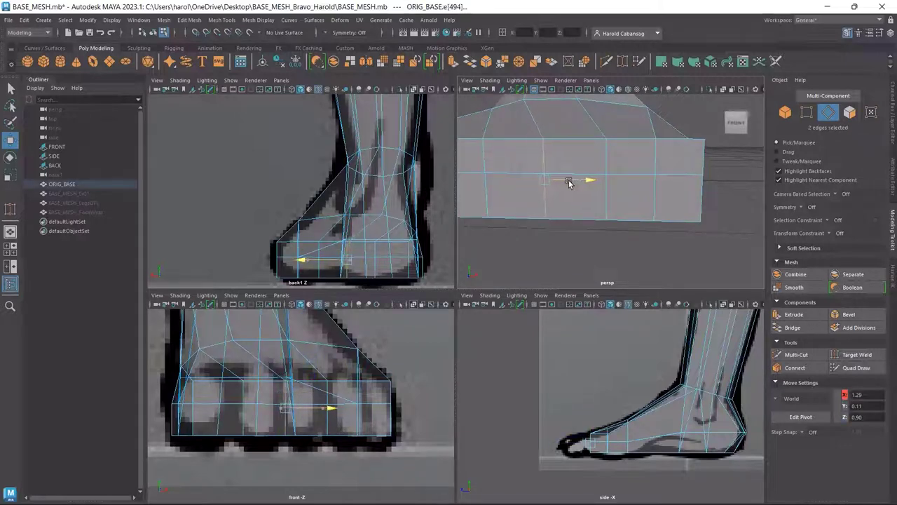
- Select the two innermost faces of the toe front, save the scene and shift the faces slightly inward along X
{"action": "left_click_drag", "start_coordinate": [647, 175], "coordinate": [629, 209], "text": "alt"}
{"action": "scroll", "coordinate": [638, 220], "scroll_direction": "up", "scroll_amount": 4}
{"action": "scroll", "coordinate": [637, 221], "scroll_direction": "down", "scroll_amount": 4}
{"action": "left_click", "coordinate": [608, 261]}
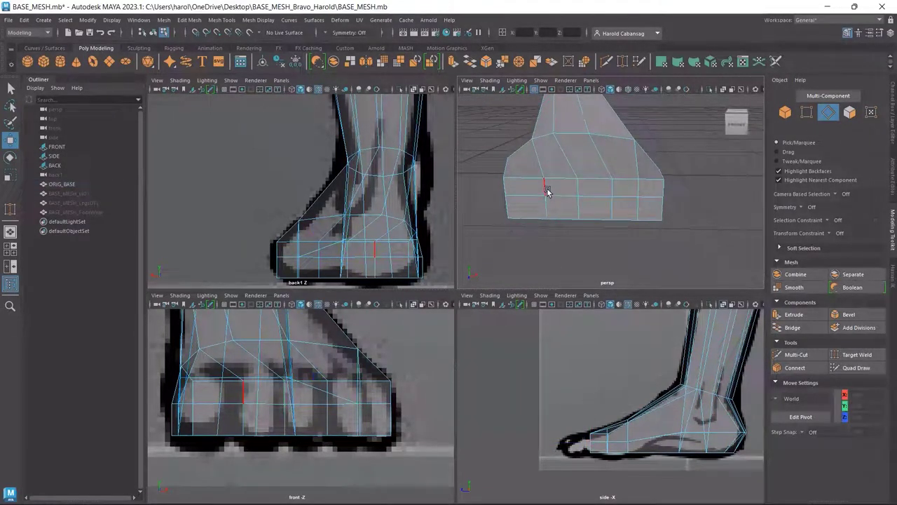
{"action": "left_click", "coordinate": [548, 190]}
{"action": "left_click", "coordinate": [849, 112]}
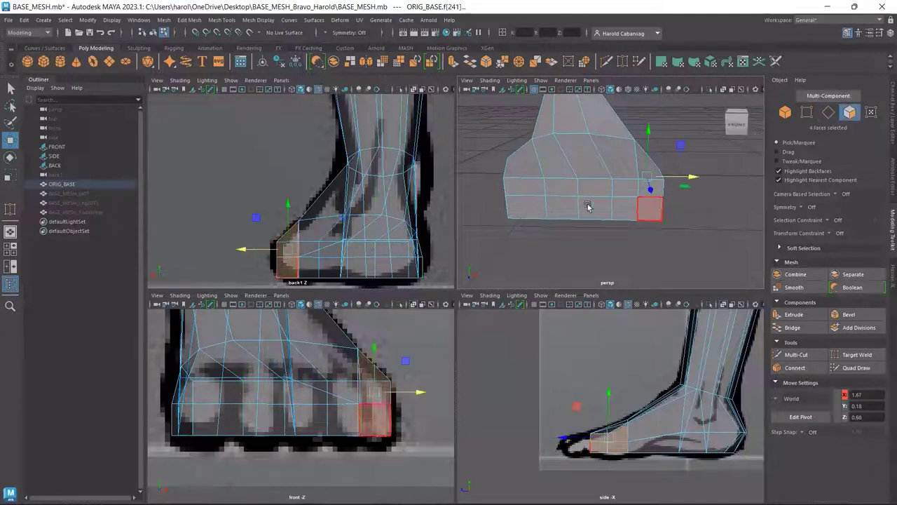
{"action": "left_click", "coordinate": [519, 184]}
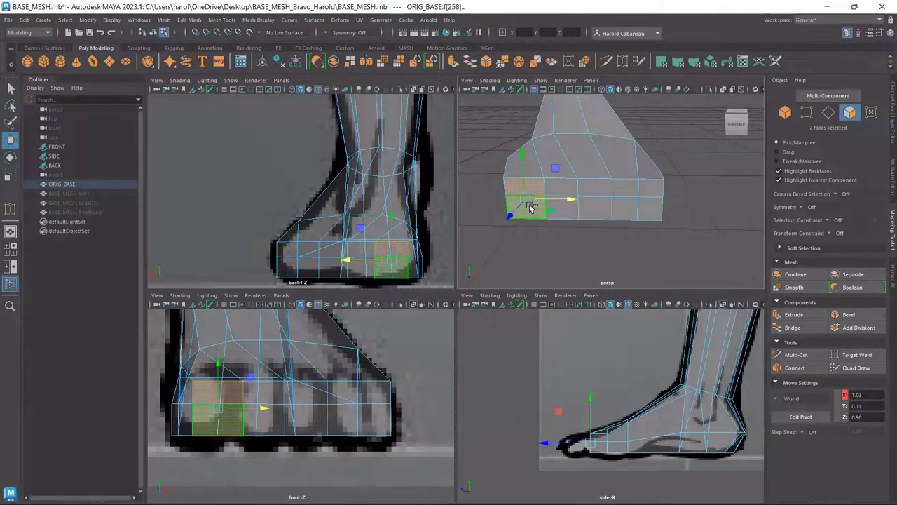
{"action": "key", "text": "ctrl+s"}
{"action": "left_click_drag", "start_coordinate": [566, 200], "coordinate": [559, 199]}
- Move the toe front's inner corner edges and the vertical edge pair just behind them inward to X 0.86
{"action": "left_click", "coordinate": [828, 113]}
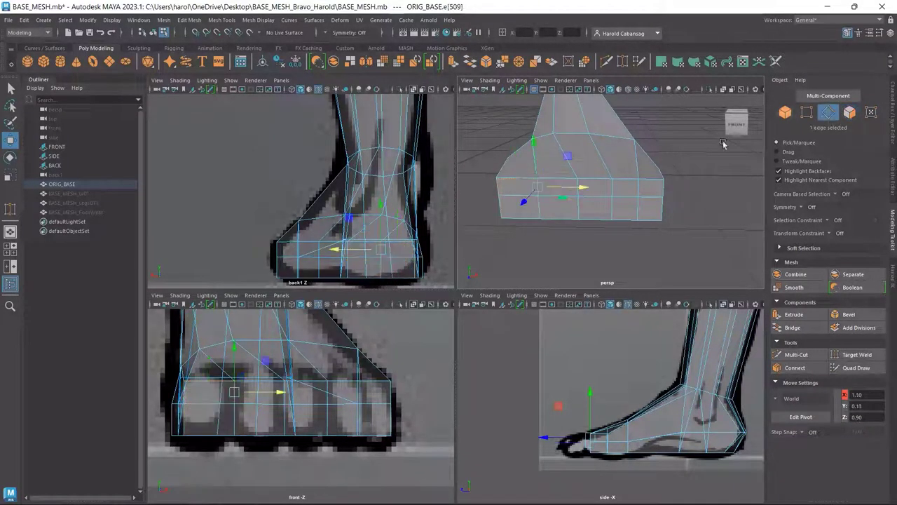
{"action": "left_click", "coordinate": [490, 184]}
{"action": "left_click", "coordinate": [495, 212]}
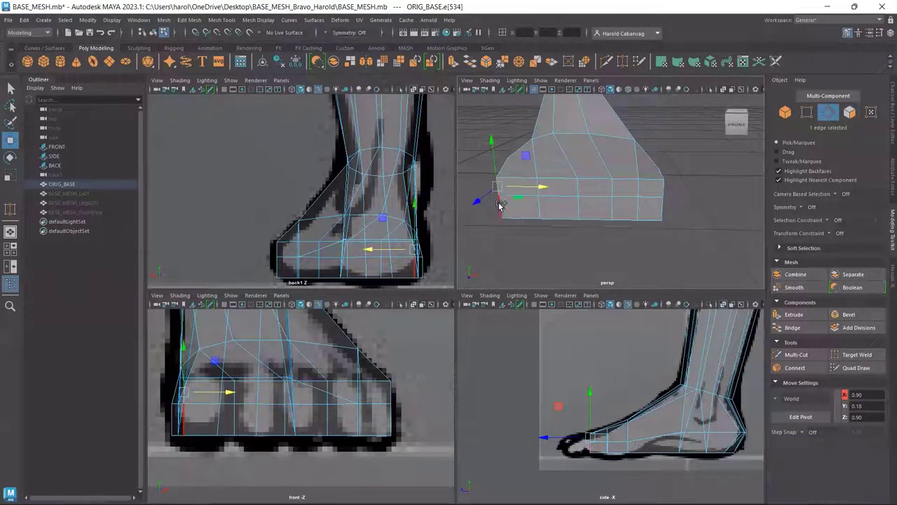
{"action": "left_click", "coordinate": [535, 202], "text": "shift"}
{"action": "left_click_drag", "start_coordinate": [536, 198], "coordinate": [675, 192]}
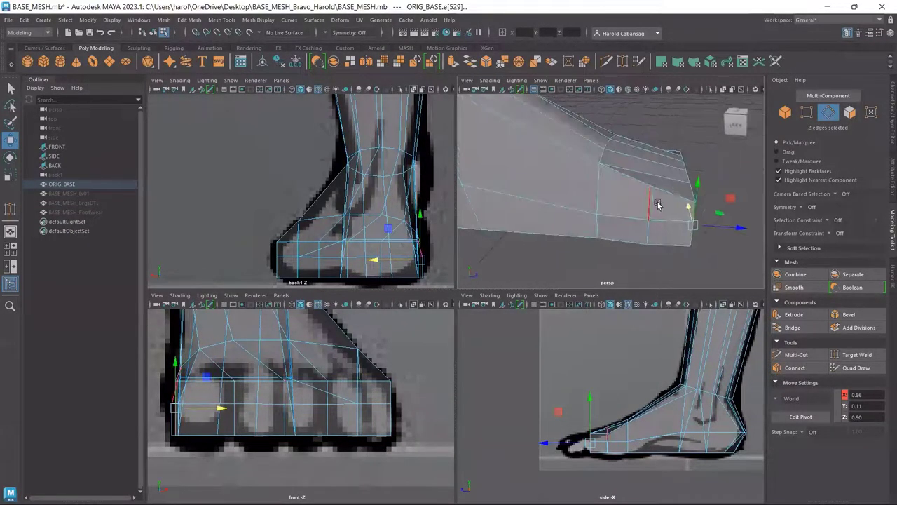
{"action": "left_click", "coordinate": [650, 206]}
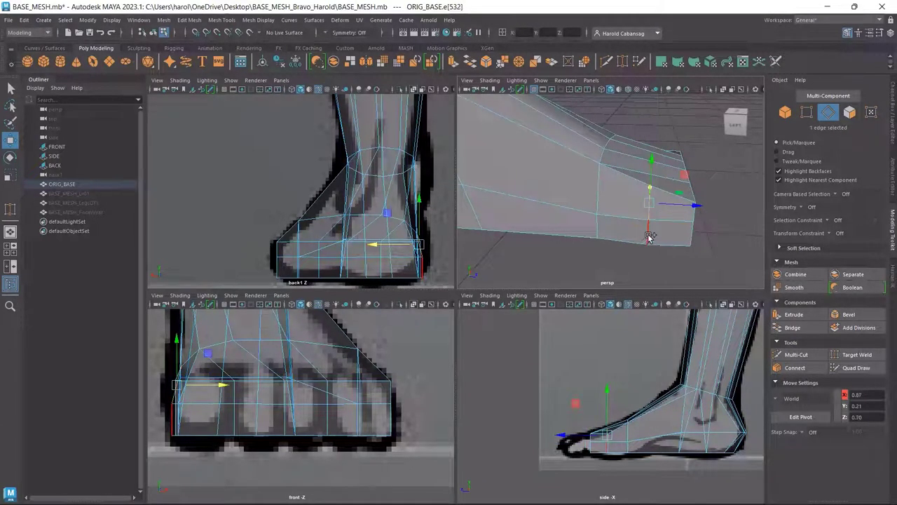
{"action": "left_click_drag", "start_coordinate": [647, 214], "coordinate": [667, 166], "text": "alt"}
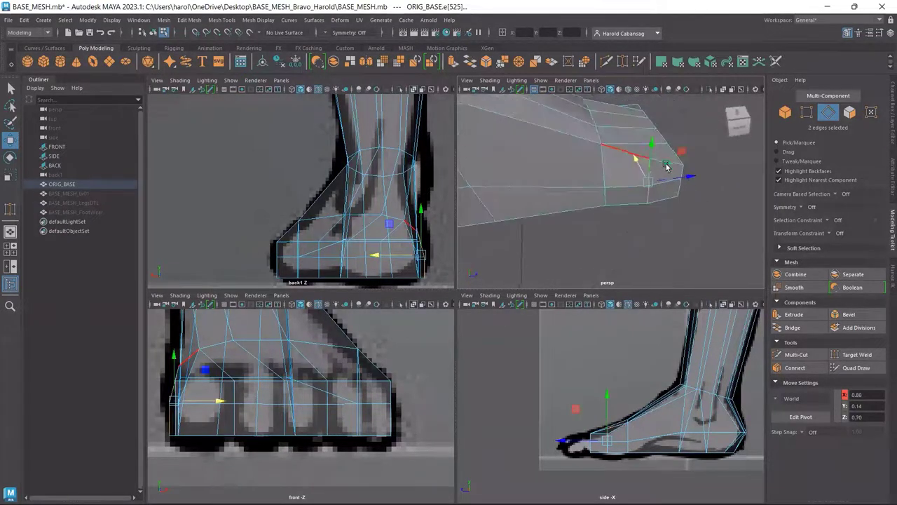
- Select the three consecutive sole edges along the foot's inner side and move them toward the foot's centre to X 0.92
{"action": "scroll", "coordinate": [597, 232], "scroll_direction": "down", "scroll_amount": 5}
{"action": "mouse_move", "coordinate": [599, 226]}
{"action": "left_mouse_down", "text": "alt"}
{"action": "mouse_move", "coordinate": [563, 202]}
{"action": "mouse_move", "coordinate": [601, 204]}
{"action": "mouse_move", "coordinate": [544, 220]}
{"action": "mouse_move", "coordinate": [553, 208]}
{"action": "mouse_move", "coordinate": [548, 169]}
{"action": "mouse_move", "coordinate": [599, 216]}
{"action": "left_mouse_up", "text": "alt"}
{"action": "scroll", "coordinate": [602, 214], "scroll_direction": "up", "scroll_amount": 8}
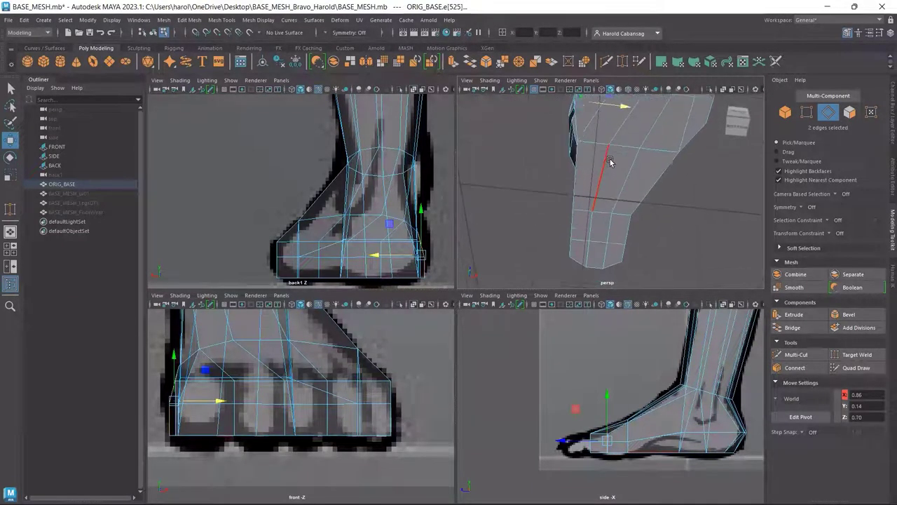
{"action": "left_click_drag", "start_coordinate": [593, 186], "coordinate": [602, 216], "text": "alt"}
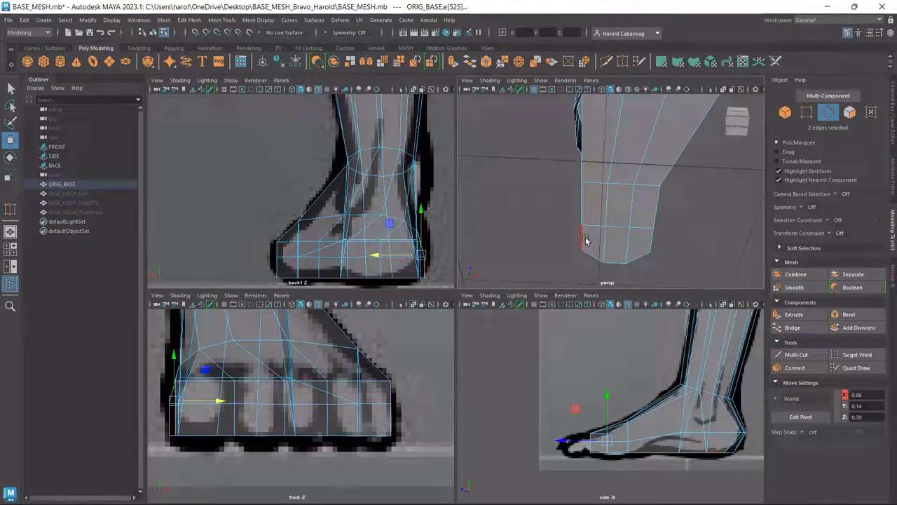
{"action": "left_click", "coordinate": [584, 204]}
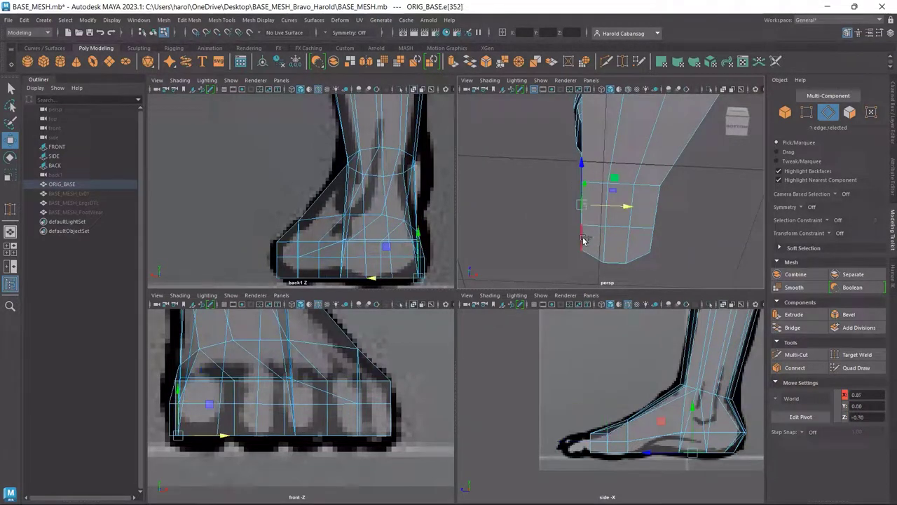
{"action": "left_click", "coordinate": [583, 239], "text": "shift"}
{"action": "scroll", "coordinate": [607, 226], "scroll_direction": "down", "scroll_amount": 3}
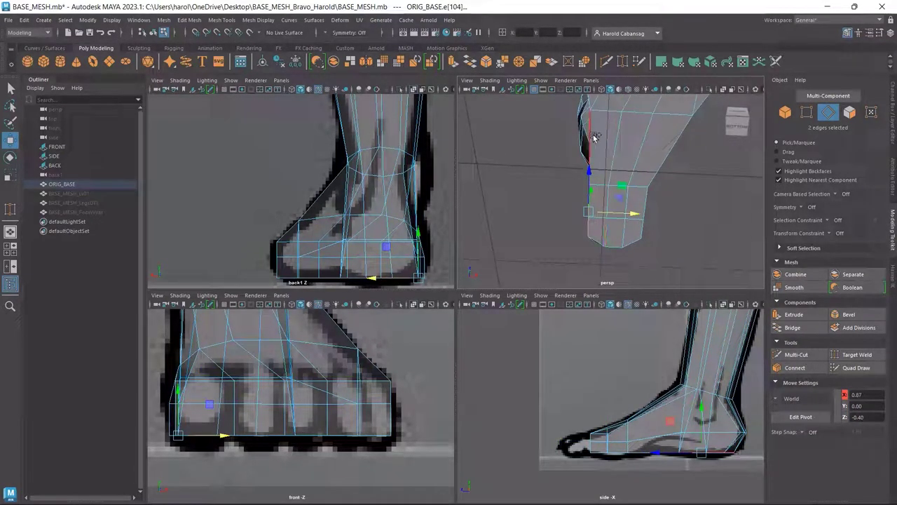
{"action": "left_click_drag", "start_coordinate": [623, 184], "coordinate": [681, 214]}
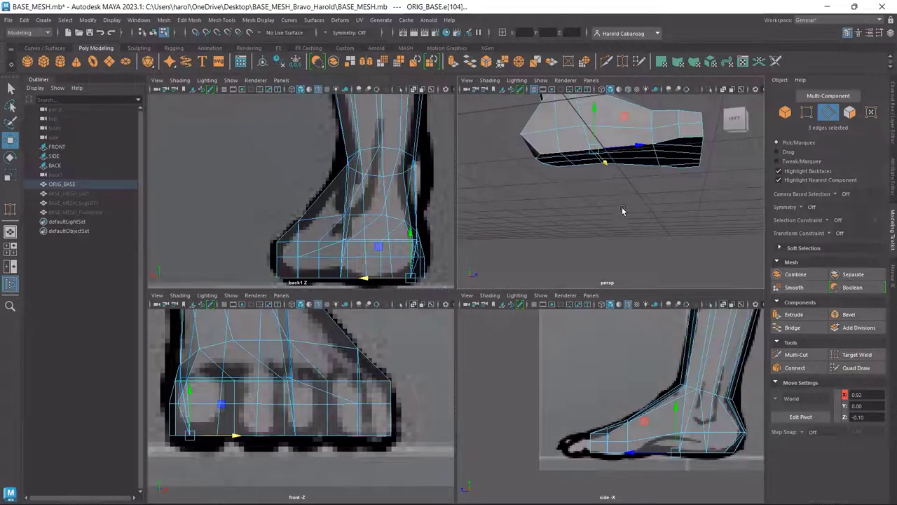
- Move the inner sole edge beside the arch to X 0.94 and preview the smoothed mesh in a maximized perspective view
{"action": "left_click_drag", "start_coordinate": [622, 210], "coordinate": [572, 170], "text": "alt"}
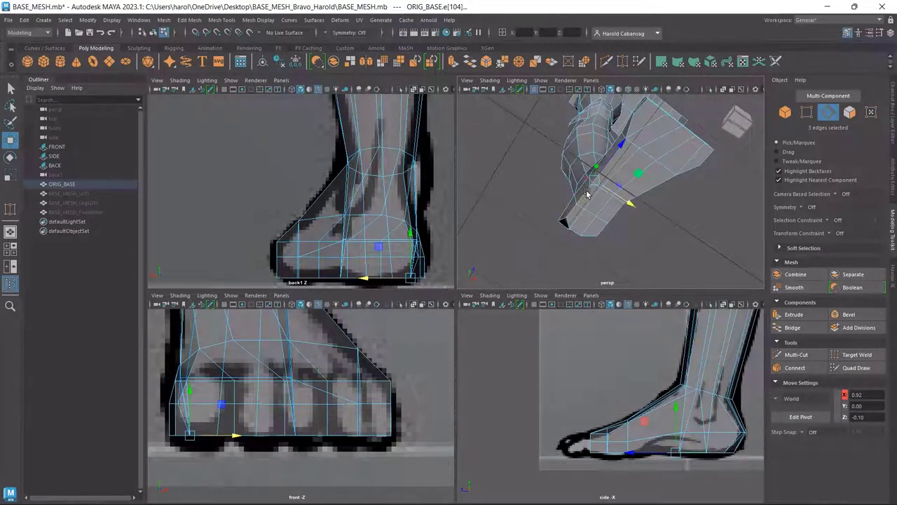
{"action": "left_click", "coordinate": [617, 203]}
{"action": "mouse_move", "coordinate": [619, 218]}
{"action": "left_mouse_down"}
{"action": "mouse_move", "coordinate": [624, 228]}
{"action": "mouse_move", "coordinate": [629, 220]}
{"action": "mouse_move", "coordinate": [637, 268]}
{"action": "mouse_move", "coordinate": [623, 254]}
{"action": "mouse_move", "coordinate": [613, 202]}
{"action": "left_mouse_up"}
{"action": "key", "text": "space"}
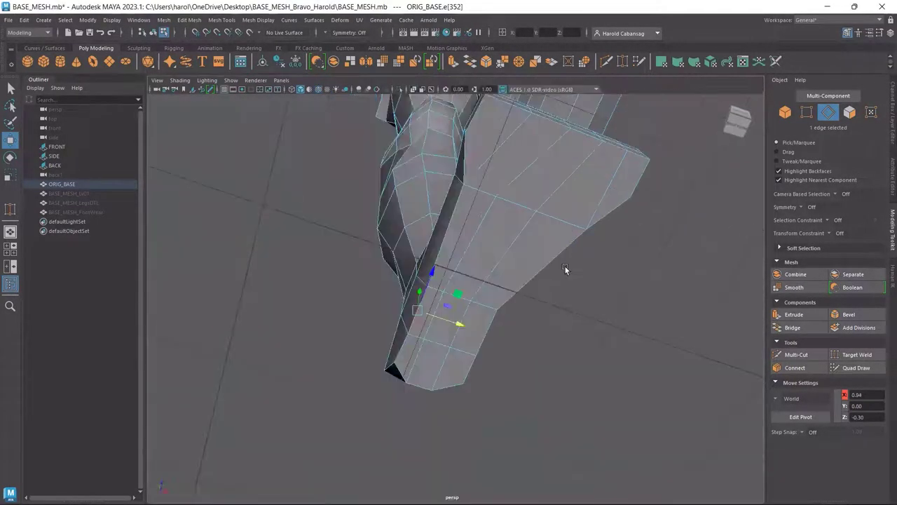
{"action": "key", "text": "3"}
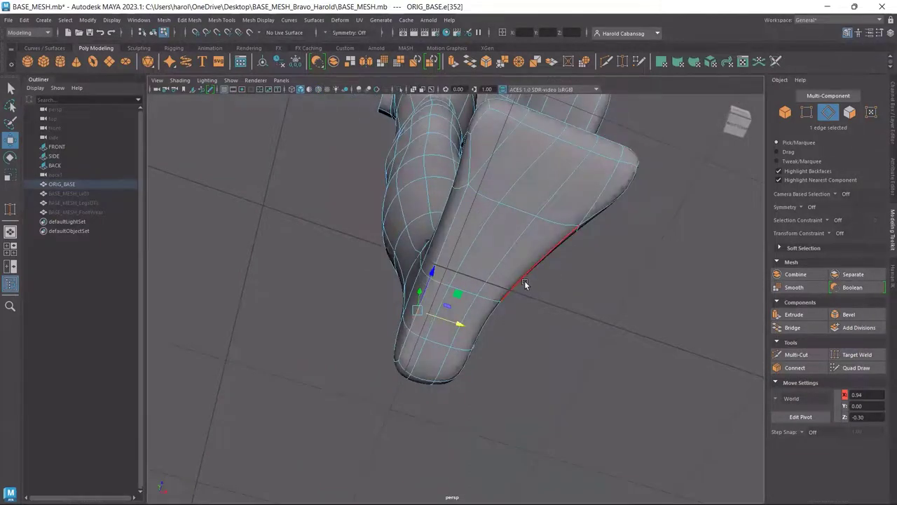
{"action": "left_click_drag", "start_coordinate": [524, 280], "coordinate": [572, 345], "text": "alt"}
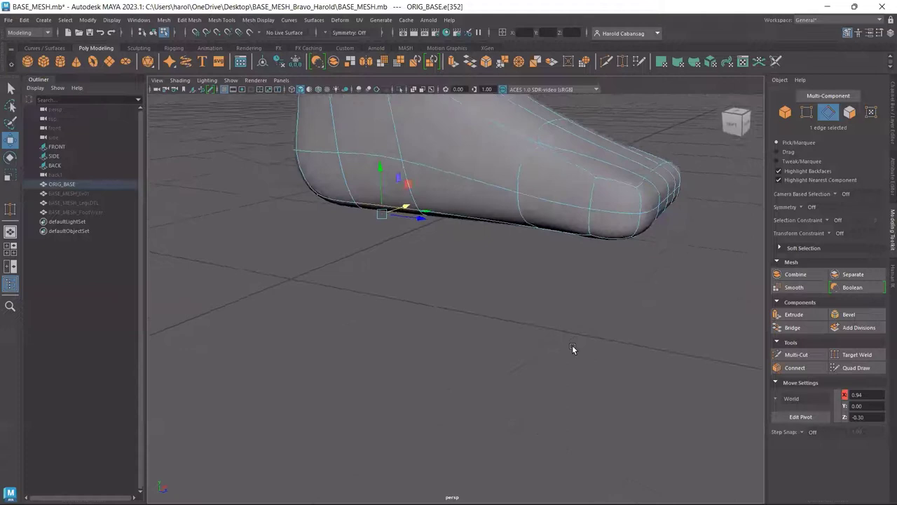
- Select the lower and upper vertices at the inner arch and push them along X into the foot
{"action": "left_click", "coordinate": [807, 112]}
{"action": "left_click_drag", "start_coordinate": [382, 264], "coordinate": [470, 272], "text": "alt"}
{"action": "left_click", "coordinate": [457, 249]}
{"action": "left_click", "coordinate": [423, 206]}
{"action": "left_click", "coordinate": [397, 194], "text": "shift"}
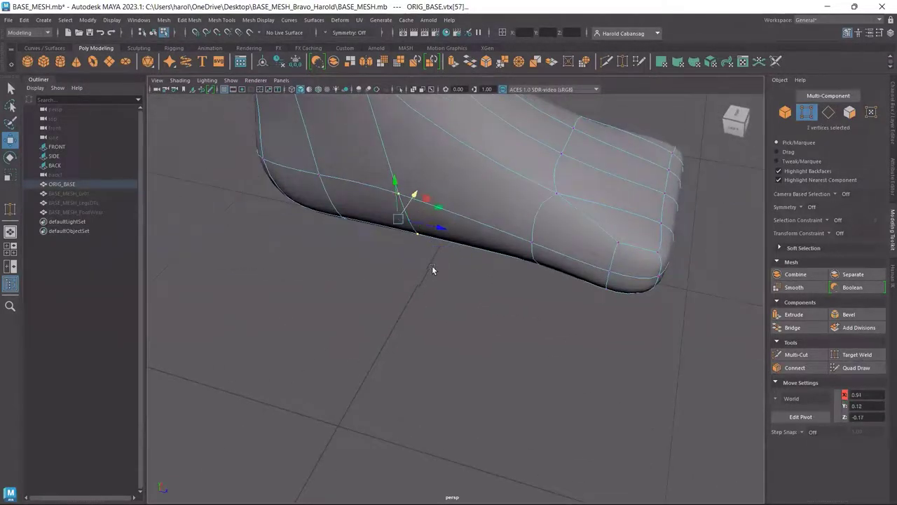
{"action": "left_click_drag", "start_coordinate": [411, 200], "coordinate": [422, 168]}
- Move the inner sole vertex behind the ball of the foot to Z 0.45 and nudge the vertex above it along X
{"action": "left_click", "coordinate": [421, 229]}
{"action": "left_click_drag", "start_coordinate": [447, 220], "coordinate": [571, 244], "text": "alt"}
{"action": "left_click", "coordinate": [536, 199]}
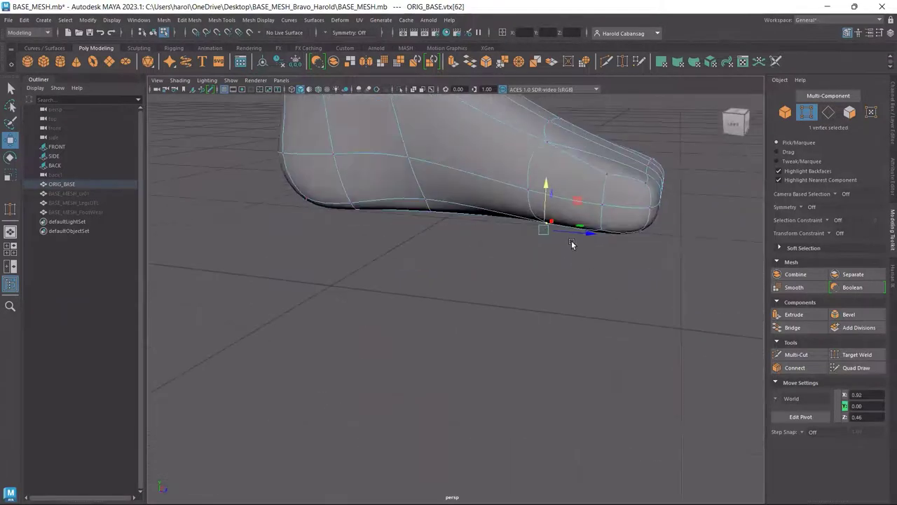
{"action": "left_click", "coordinate": [544, 225]}
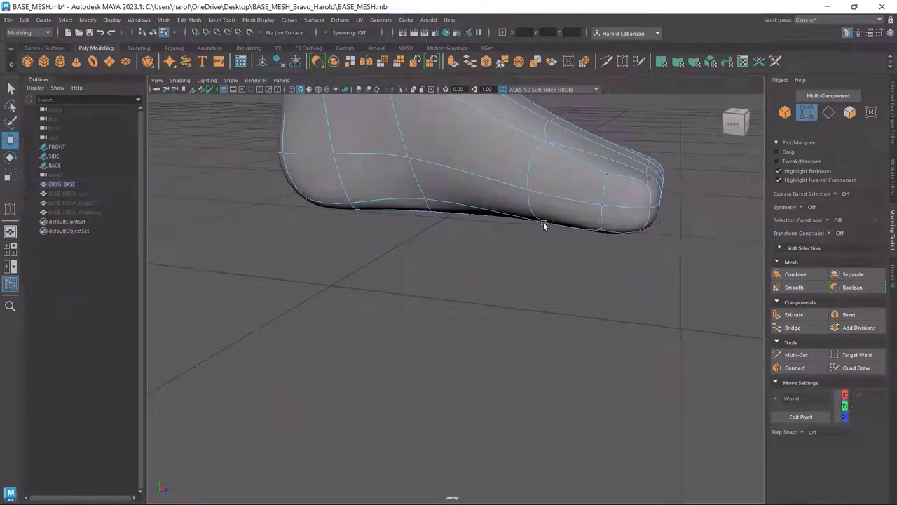
{"action": "left_click", "coordinate": [540, 223]}
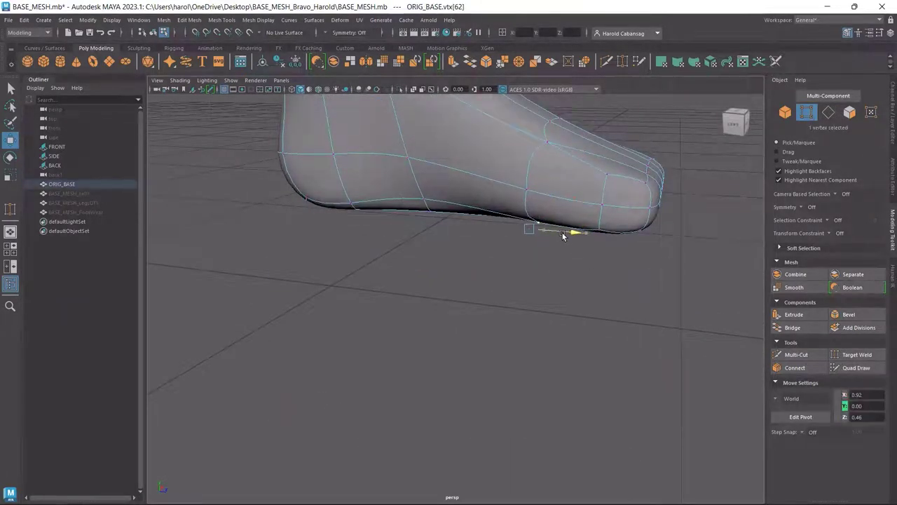
{"action": "left_click_drag", "start_coordinate": [569, 232], "coordinate": [541, 261], "text": "alt"}
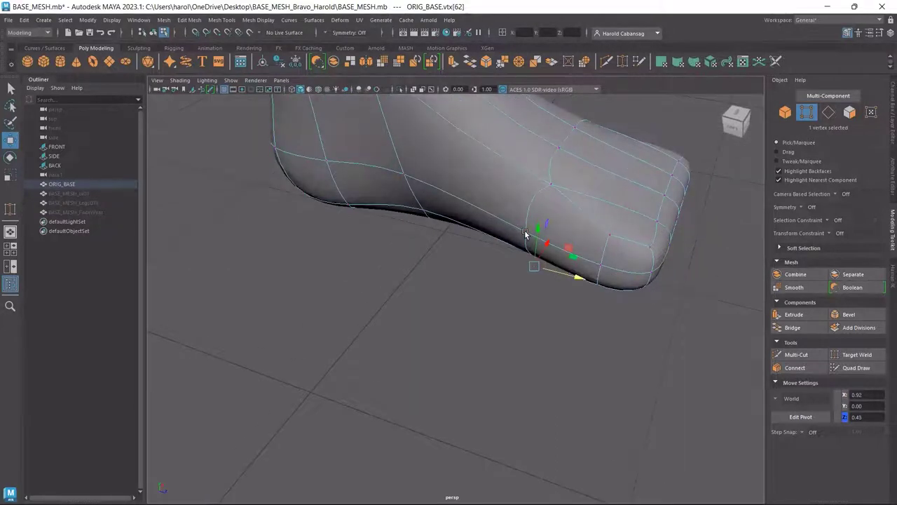
{"action": "left_click_drag", "start_coordinate": [567, 233], "coordinate": [507, 269], "text": "alt"}
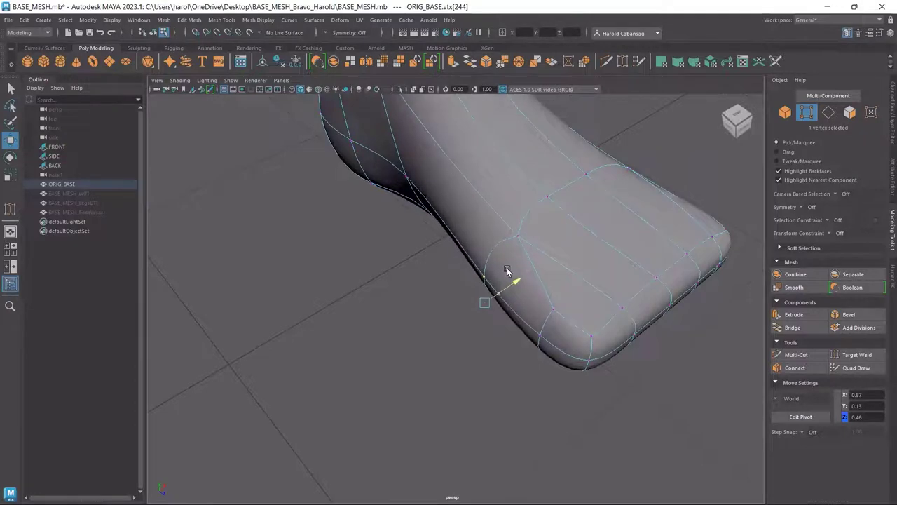
{"action": "middle_click_drag", "start_coordinate": [507, 271], "coordinate": [509, 270]}
- Select the three vertices along the foot's outer side, from the ball to just ahead of the heel, and move them outward to X 1.64
{"action": "left_click_drag", "start_coordinate": [509, 271], "coordinate": [436, 302], "text": "alt"}
{"action": "left_click", "coordinate": [444, 317]}
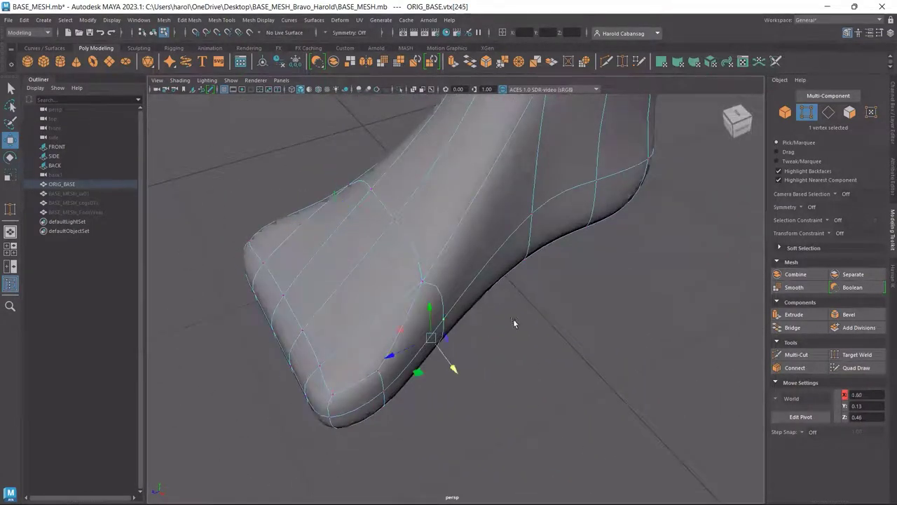
{"action": "left_click", "coordinate": [534, 214], "text": "shift"}
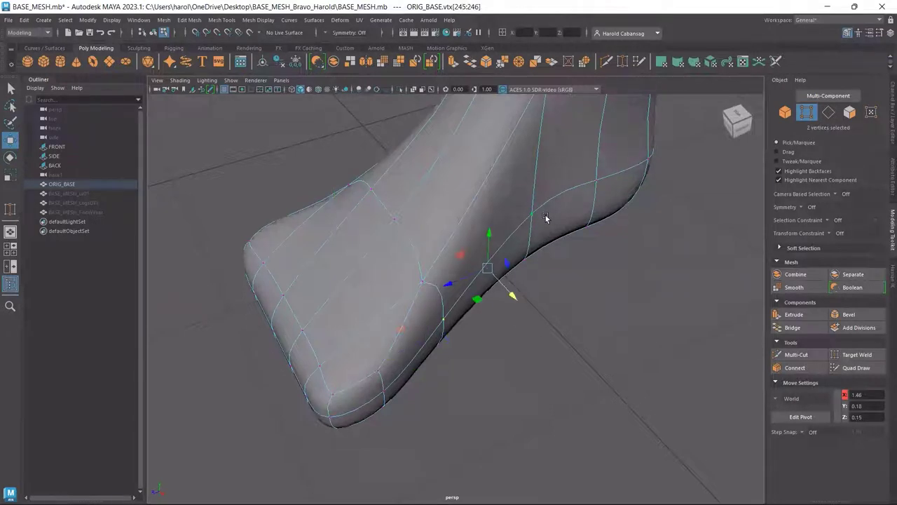
{"action": "left_click", "coordinate": [596, 180], "text": "shift"}
{"action": "left_click_drag", "start_coordinate": [574, 299], "coordinate": [611, 307], "text": "alt"}
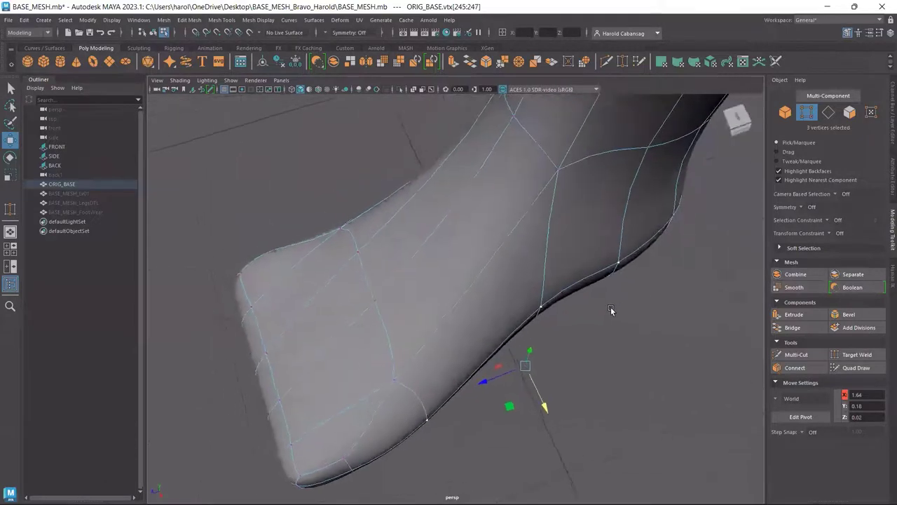
- Adjust the outer side vertex just ahead of the heel to X 1.53
{"action": "left_click", "coordinate": [553, 314]}
{"action": "left_click_drag", "start_coordinate": [570, 335], "coordinate": [398, 303]}
{"action": "left_click", "coordinate": [526, 244]}
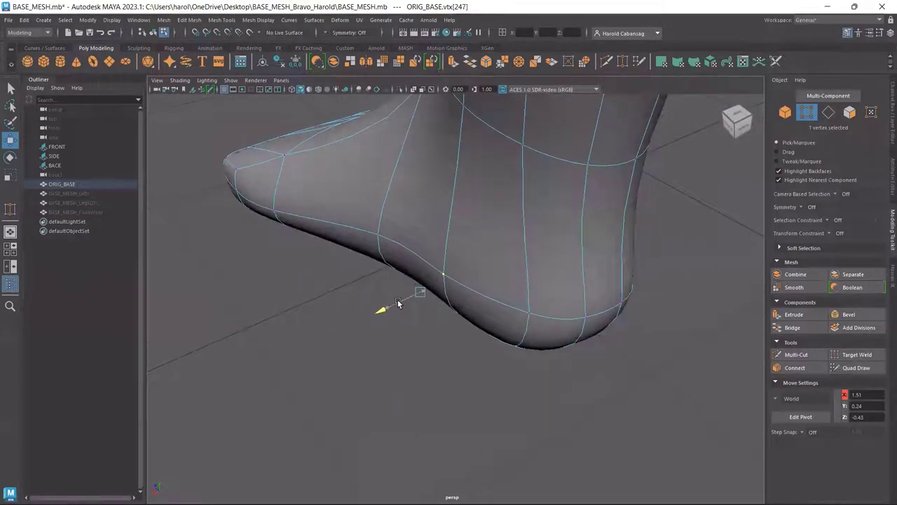
{"action": "left_click_drag", "start_coordinate": [487, 353], "coordinate": [449, 382], "text": "alt"}
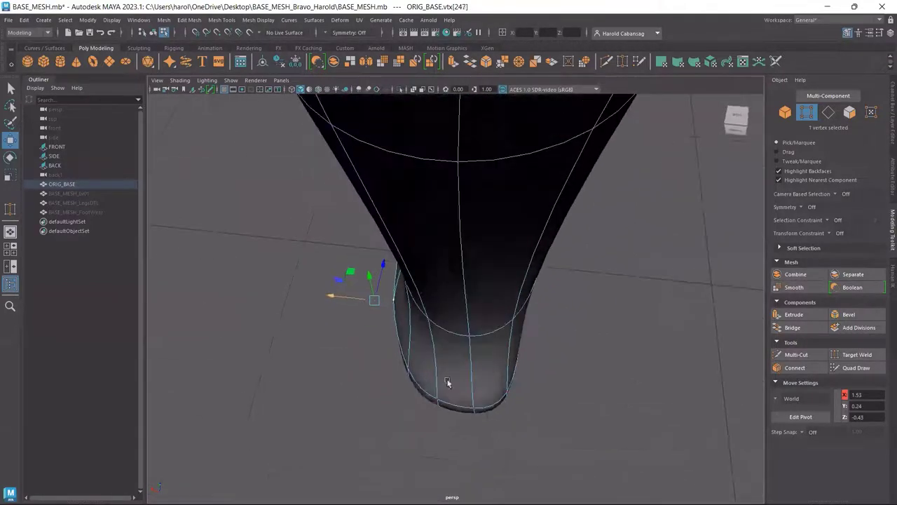
- Pull the outer heel vertex slightly backward and move the neighbouring back heel vertex to Z -0.95
{"action": "left_click", "coordinate": [414, 377]}
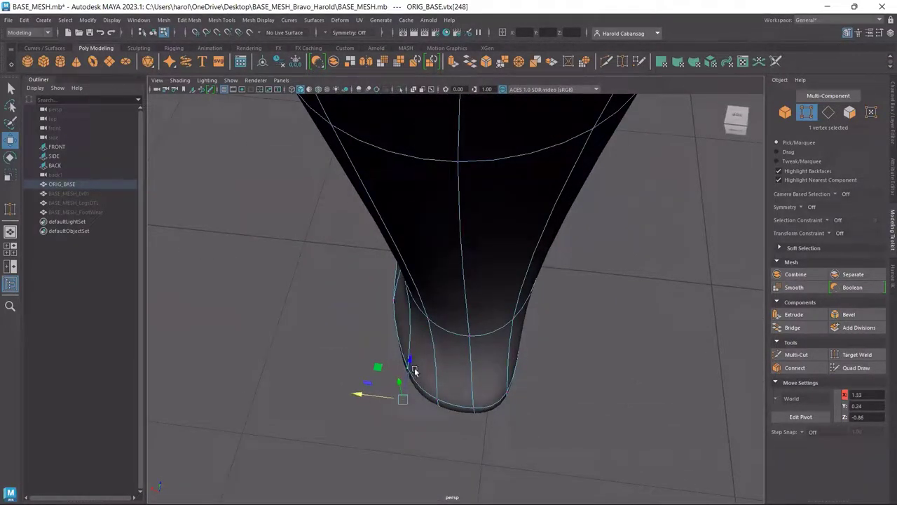
{"action": "left_click_drag", "start_coordinate": [409, 366], "coordinate": [409, 369]}
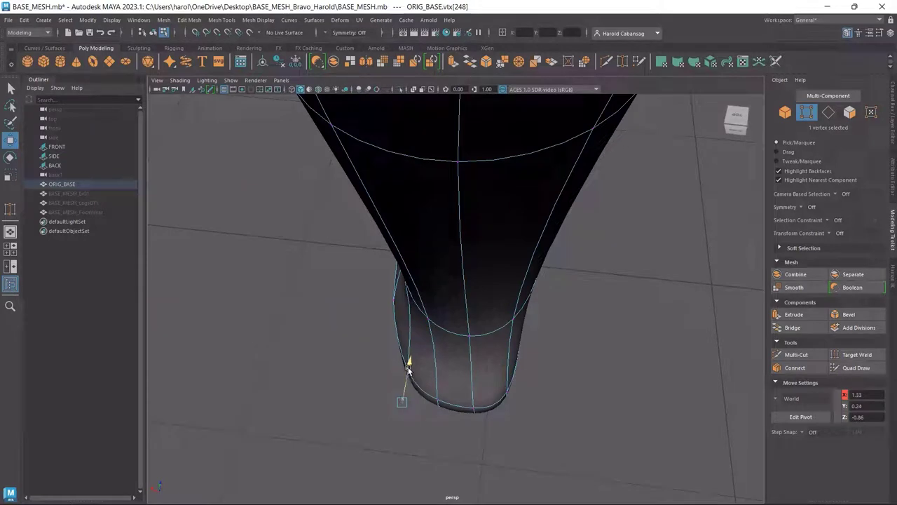
{"action": "left_click", "coordinate": [441, 398]}
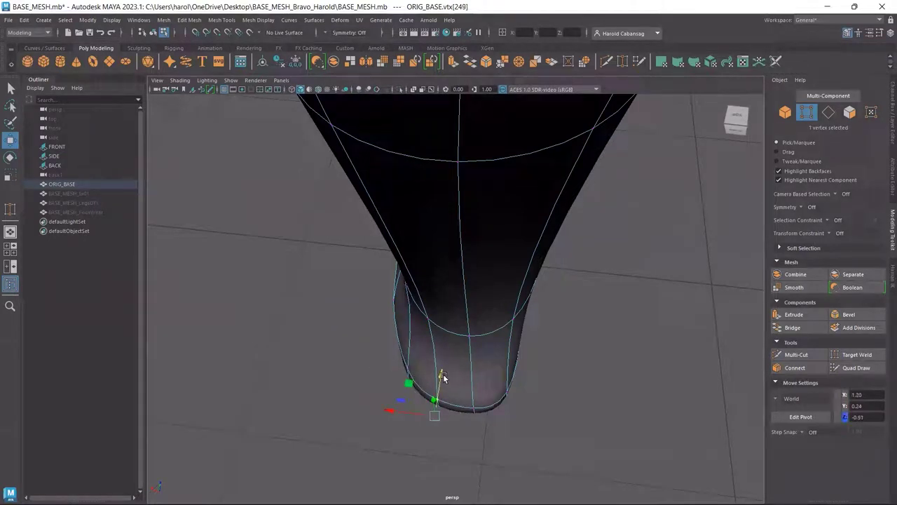
{"action": "left_click_drag", "start_coordinate": [443, 377], "coordinate": [440, 389]}
{"action": "left_click_drag", "start_coordinate": [440, 389], "coordinate": [366, 314], "text": "alt"}
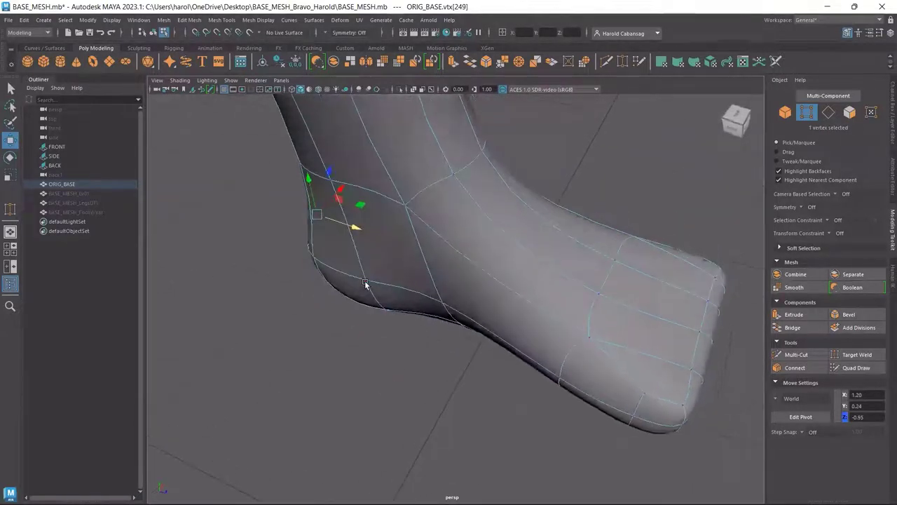
- Nudge the inner side vertex ahead of the heel along X and move the inner back heel vertex to X 0.87
{"action": "left_click", "coordinate": [364, 284]}
{"action": "left_click_drag", "start_coordinate": [386, 262], "coordinate": [380, 267]}
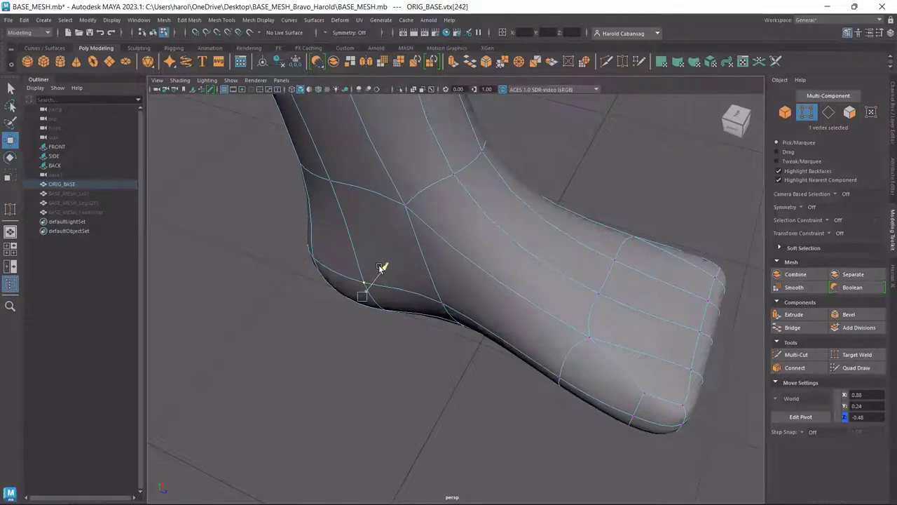
{"action": "left_click_drag", "start_coordinate": [401, 339], "coordinate": [508, 321], "text": "alt"}
{"action": "left_click", "coordinate": [479, 321]}
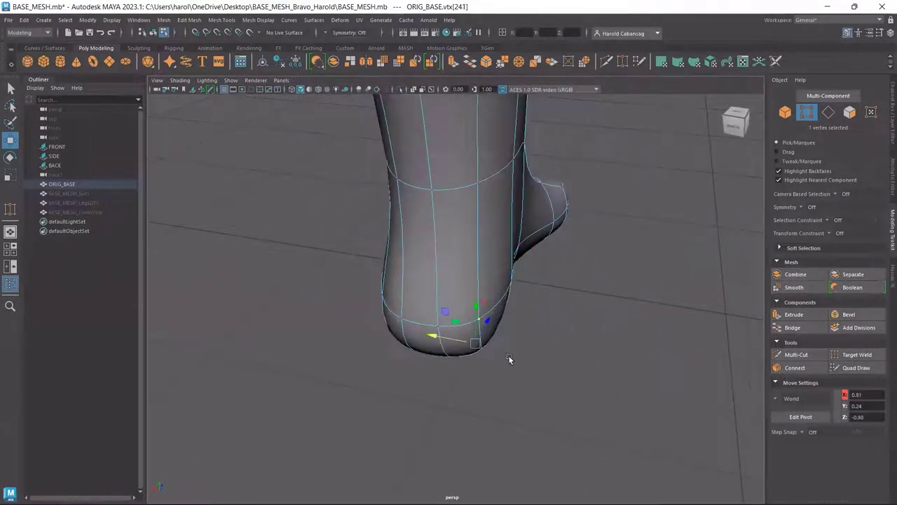
{"action": "left_click_drag", "start_coordinate": [507, 360], "coordinate": [514, 381], "text": "alt"}
{"action": "middle_click_drag", "start_coordinate": [518, 383], "coordinate": [521, 383]}
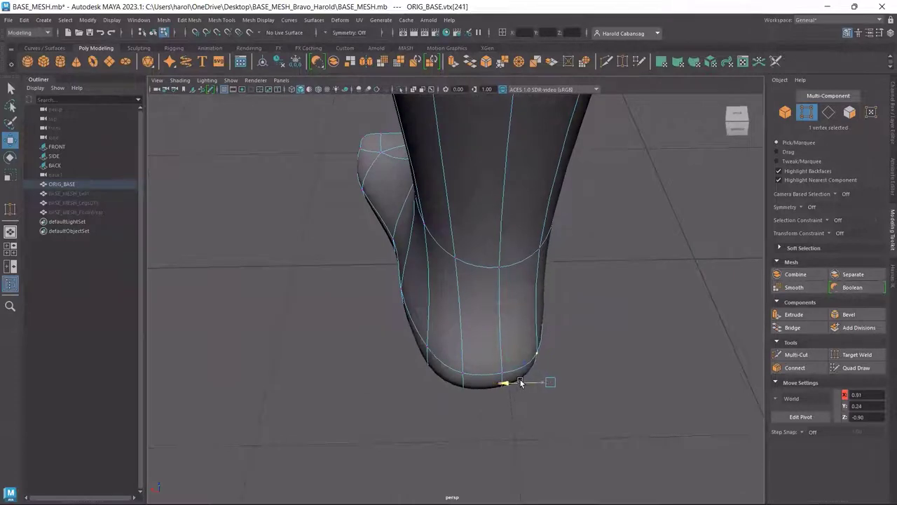
{"action": "left_click_drag", "start_coordinate": [595, 365], "coordinate": [550, 338], "text": "alt"}
{"action": "left_click_drag", "start_coordinate": [538, 377], "coordinate": [577, 369], "text": "alt"}
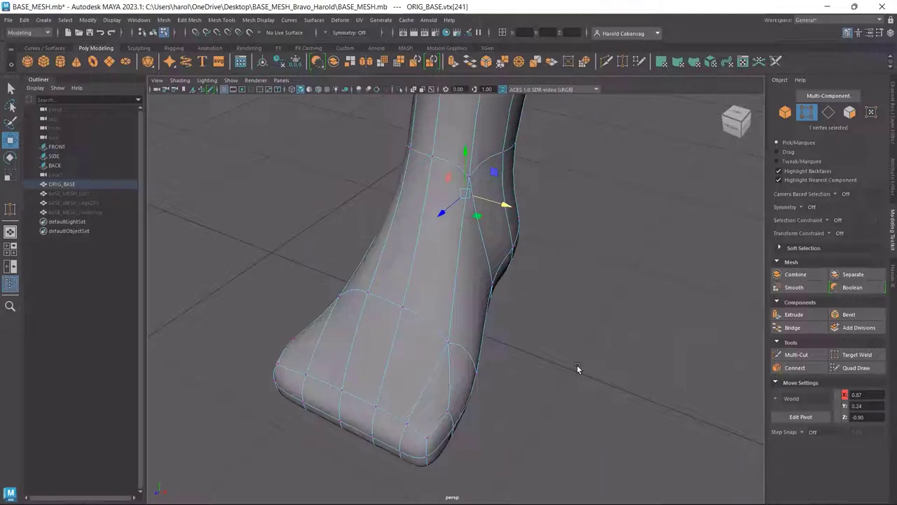
- Show the smoothed mesh with its cage and push the back heel vertex beside the inner corner backward along Z
{"action": "key", "text": "1"}
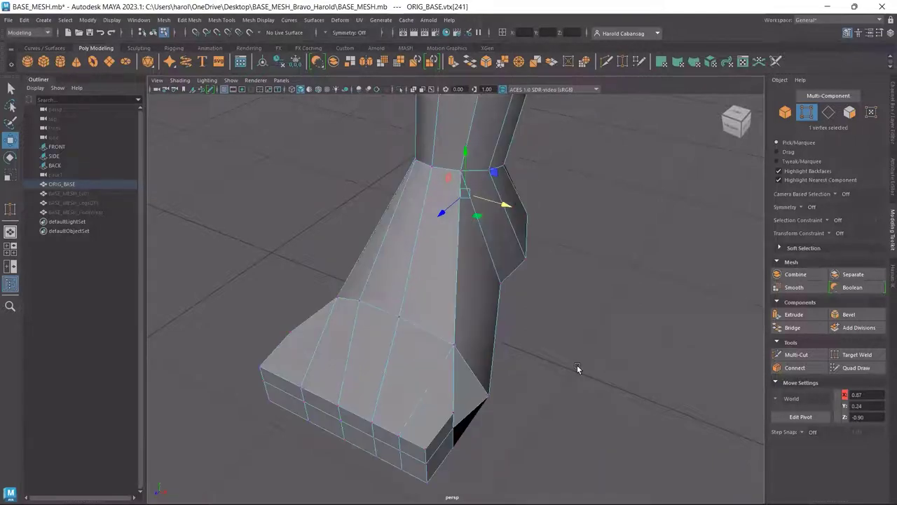
{"action": "left_click_drag", "start_coordinate": [581, 365], "coordinate": [406, 377], "text": "alt"}
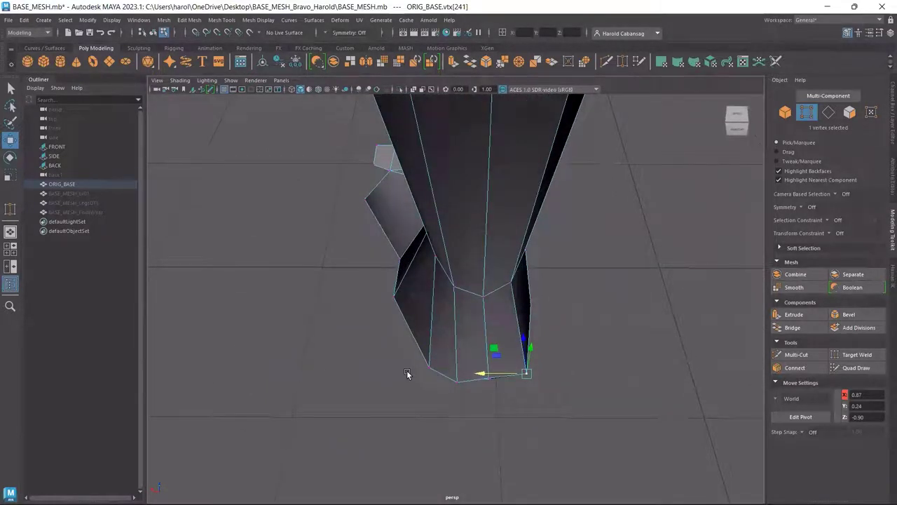
{"action": "key", "text": "3"}
{"action": "left_click", "coordinate": [489, 373]}
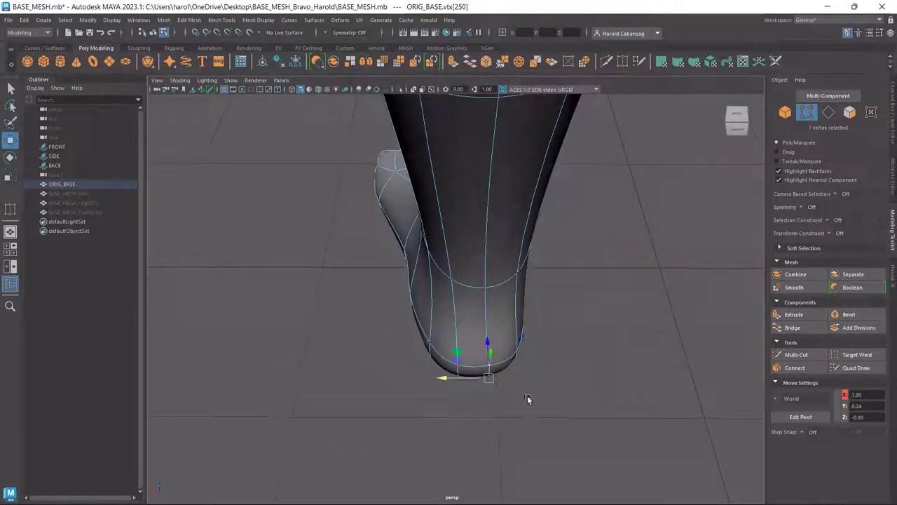
{"action": "key", "text": "2"}
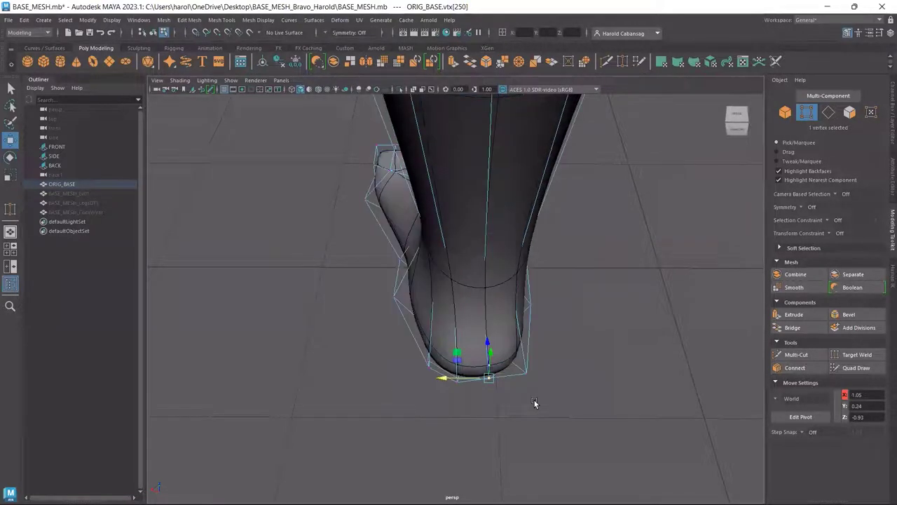
{"action": "left_click_drag", "start_coordinate": [536, 401], "coordinate": [538, 409], "text": "alt"}
{"action": "middle_click_drag", "start_coordinate": [538, 410], "coordinate": [538, 364], "text": "alt"}
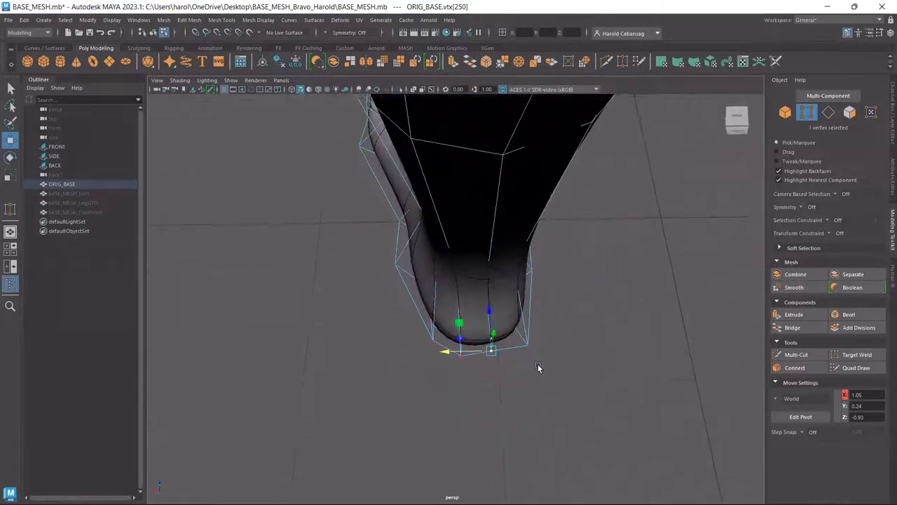
{"action": "left_click_drag", "start_coordinate": [489, 321], "coordinate": [488, 321]}
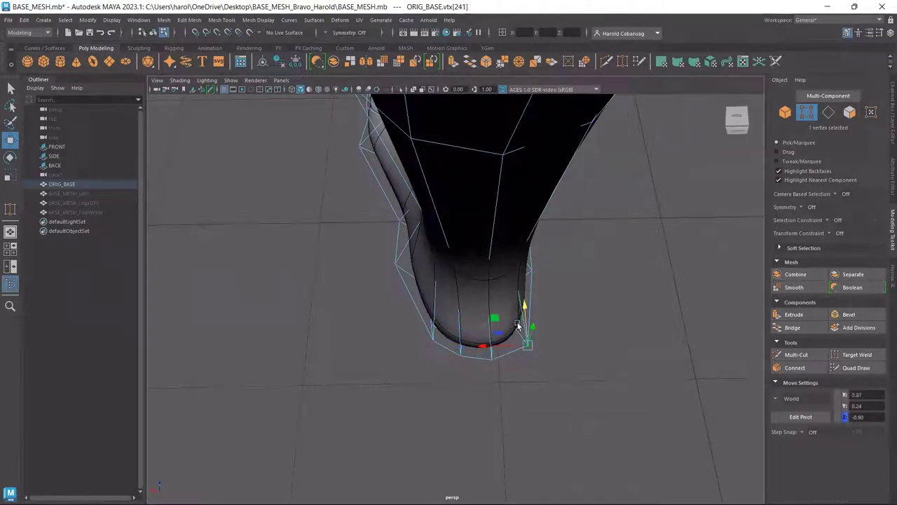
- Move the inner heel corner vertex forward to Z -0.86 and the outer back heel vertex to X 1.21, Z -0.97
{"action": "left_click_drag", "start_coordinate": [494, 317], "coordinate": [495, 310]}
{"action": "left_click", "coordinate": [461, 356]}
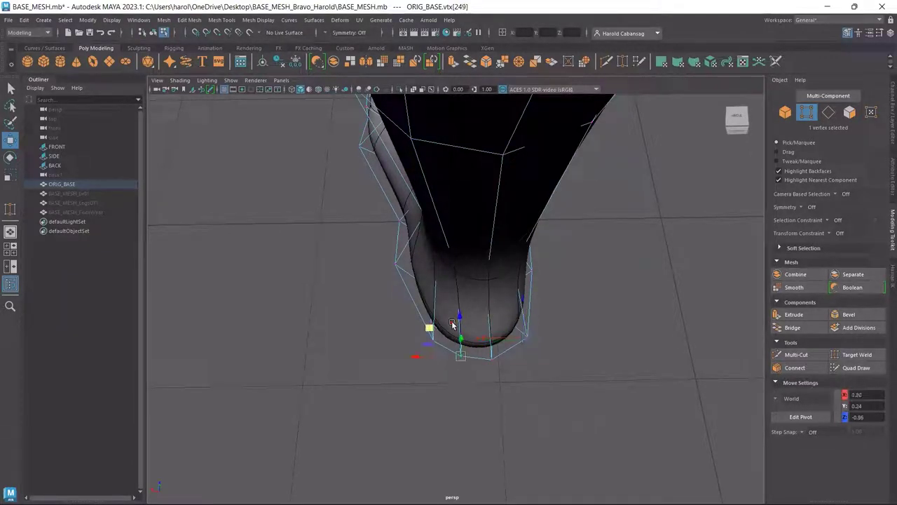
{"action": "left_click_drag", "start_coordinate": [433, 329], "coordinate": [430, 333]}
{"action": "left_click_drag", "start_coordinate": [596, 376], "coordinate": [437, 353], "text": "alt"}
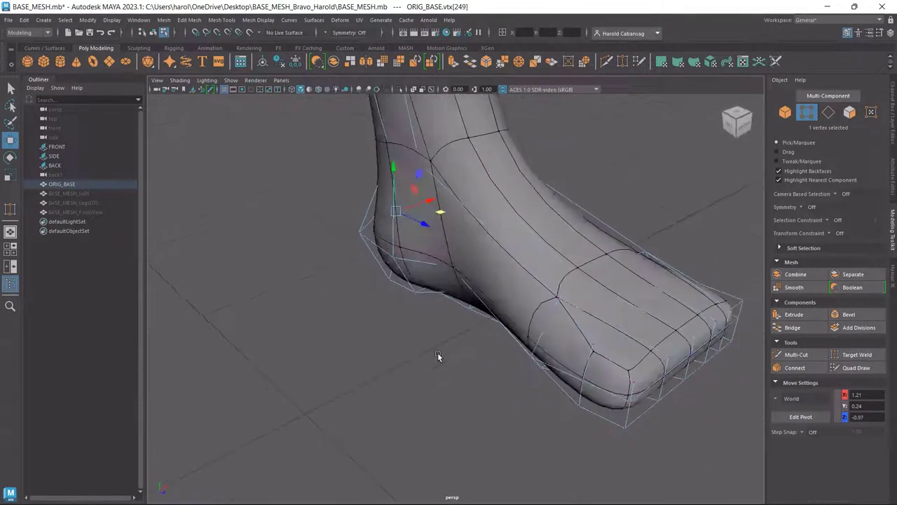
- Move the outer side vertex ahead of the heel backward to Z -0.48 on the smoothed foot
{"action": "left_click_drag", "start_coordinate": [438, 356], "coordinate": [473, 282], "text": "alt"}
{"action": "key", "text": "1"}
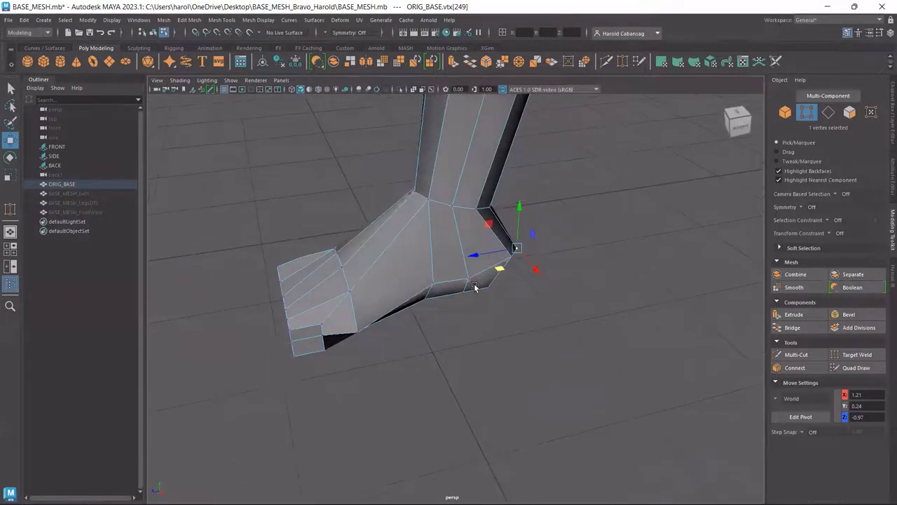
{"action": "left_click", "coordinate": [468, 278]}
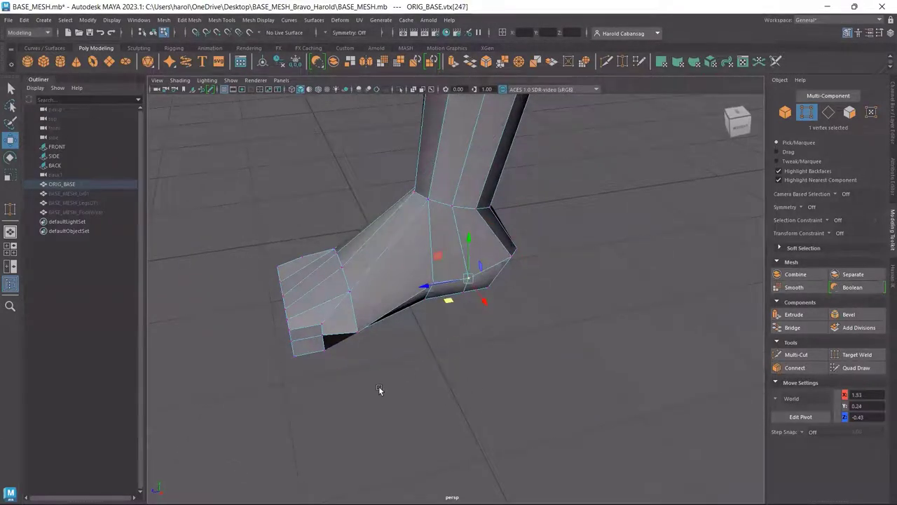
{"action": "key", "text": "3"}
{"action": "left_click_drag", "start_coordinate": [451, 391], "coordinate": [427, 367], "text": "alt"}
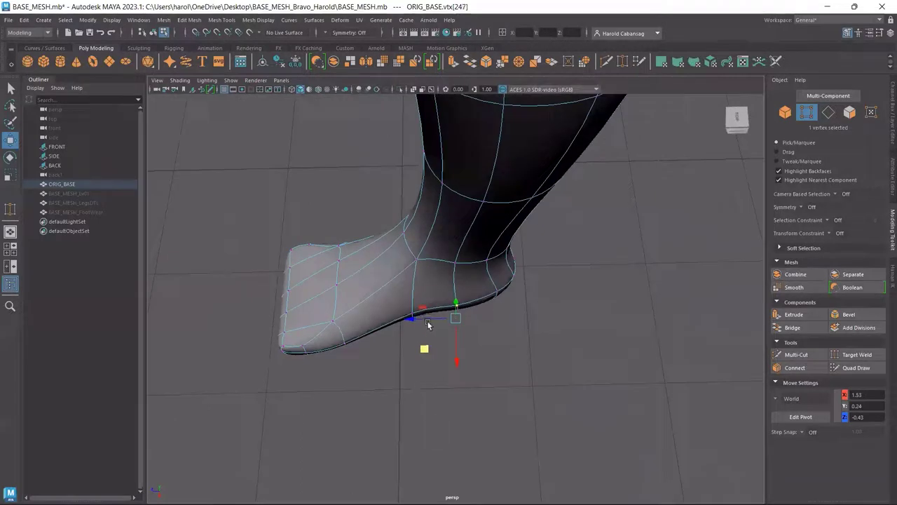
{"action": "left_click_drag", "start_coordinate": [439, 317], "coordinate": [627, 338], "text": "alt"}
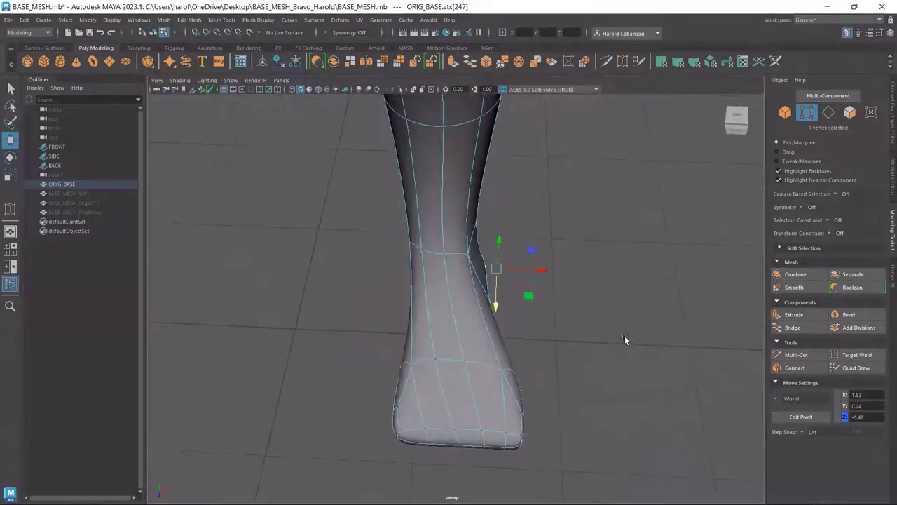
{"action": "middle_click_drag", "start_coordinate": [579, 376], "coordinate": [585, 313], "text": "alt"}
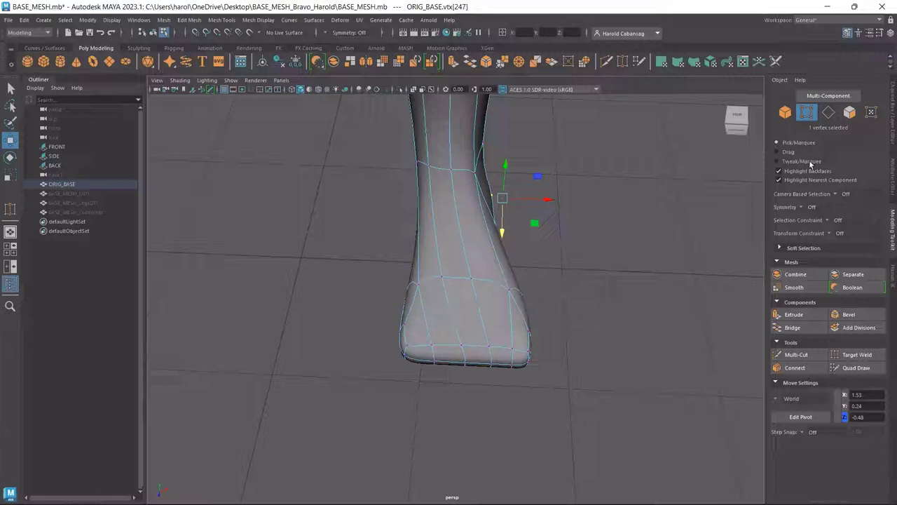
- Return the mesh to object mode and save the scene
{"action": "left_click", "coordinate": [786, 112]}
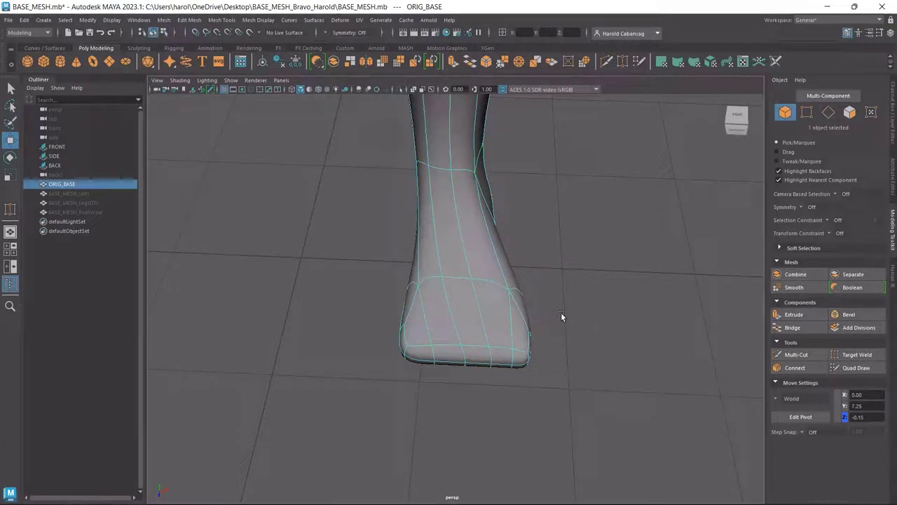
{"action": "left_click", "coordinate": [566, 314]}
{"action": "key", "text": "ctrl+s"}
- Select the ORIG_BASE mesh, switch it to unsmoothed display and bring the whole leg into view
{"action": "left_click", "coordinate": [480, 319]}
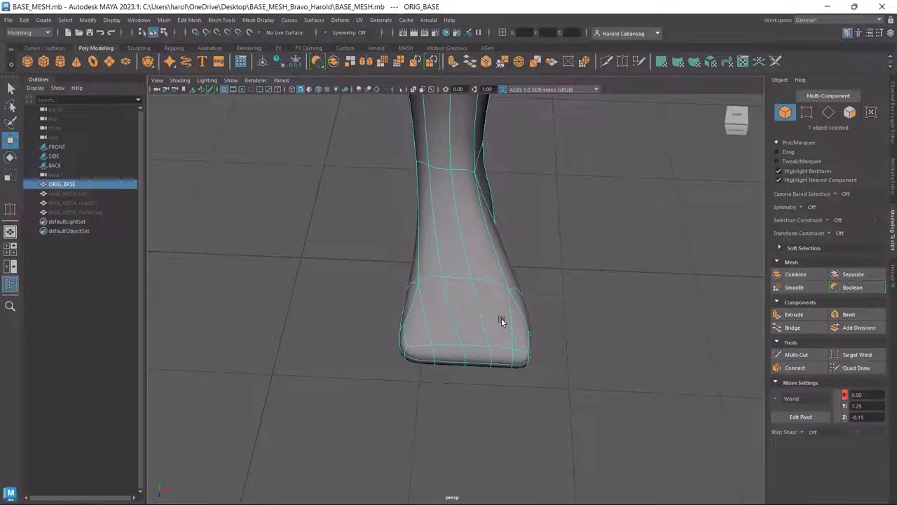
{"action": "key", "text": "1"}
{"action": "left_click_drag", "start_coordinate": [551, 346], "coordinate": [443, 282], "text": "alt"}
{"action": "scroll", "coordinate": [443, 284], "scroll_direction": "down", "scroll_amount": 5}
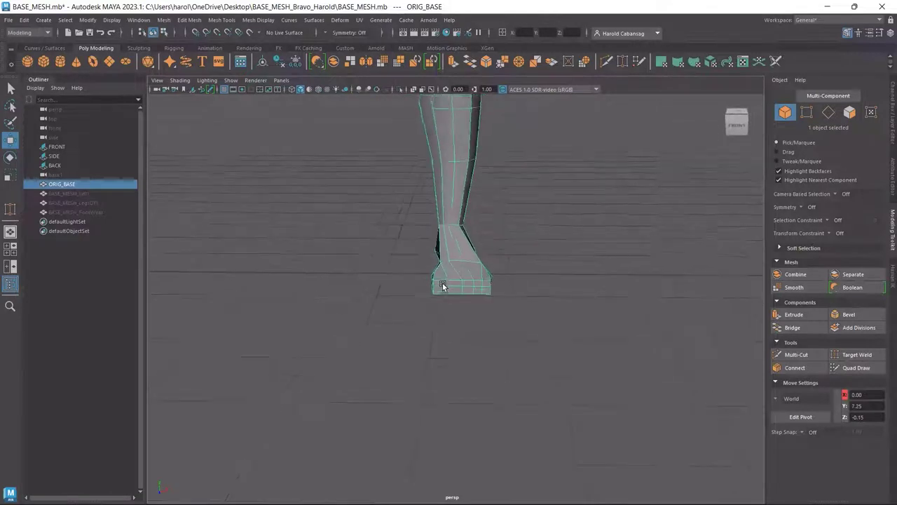
{"action": "scroll", "coordinate": [467, 294], "scroll_direction": "up", "scroll_amount": 5}
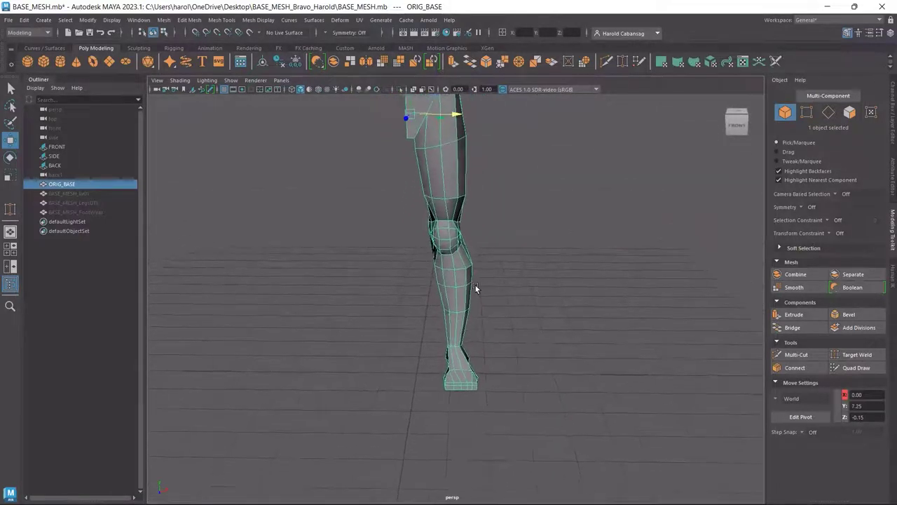
- Extrude the two stacked faces at the inner front end of the foot forward to Z 1.02 to start the big toe
{"action": "scroll", "coordinate": [470, 337], "scroll_direction": "up", "scroll_amount": 6}
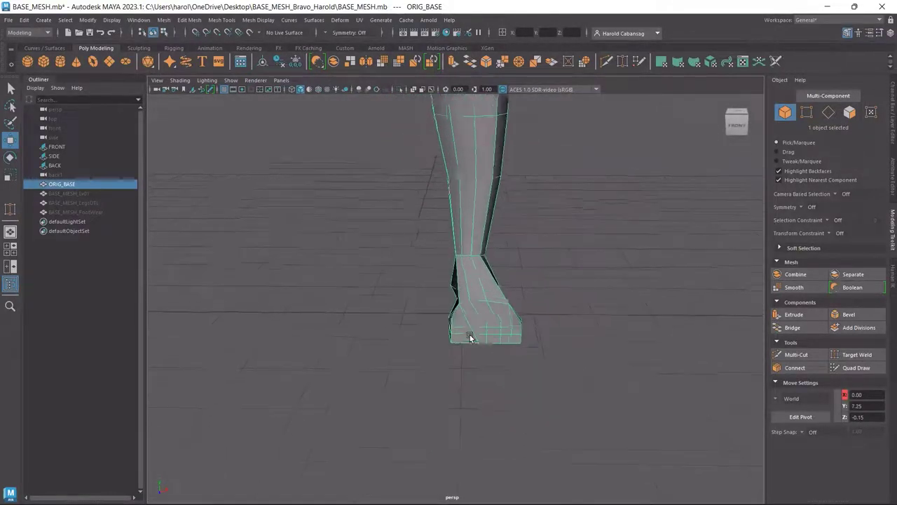
{"action": "scroll", "coordinate": [452, 302], "scroll_direction": "up", "scroll_amount": 6}
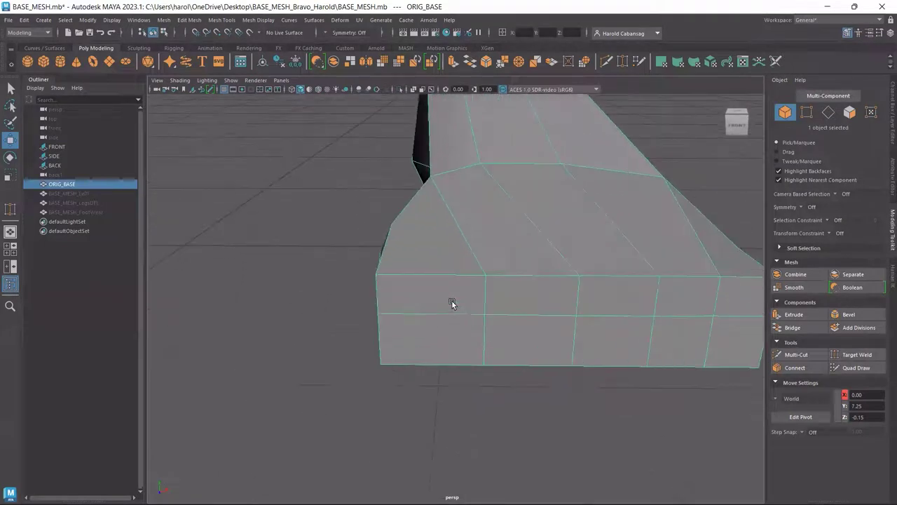
{"action": "left_click_drag", "start_coordinate": [457, 303], "coordinate": [462, 305], "text": "alt"}
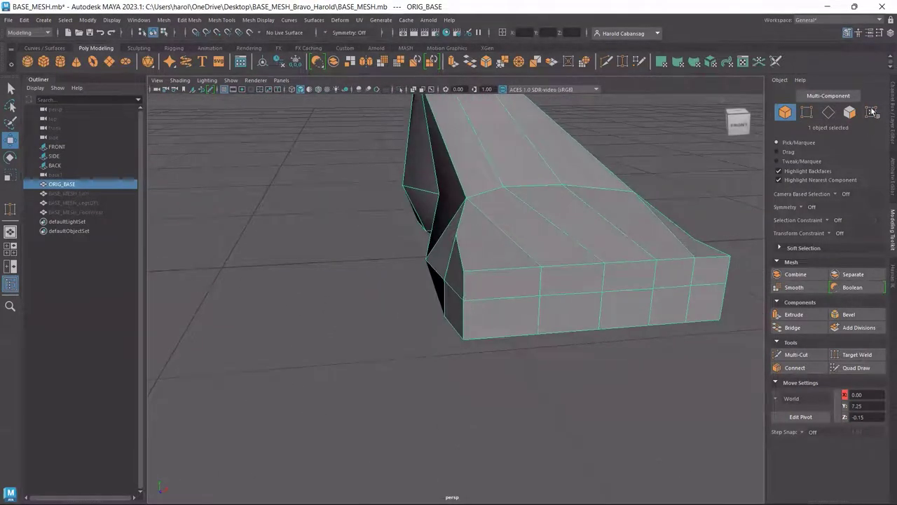
{"action": "left_click", "coordinate": [855, 115]}
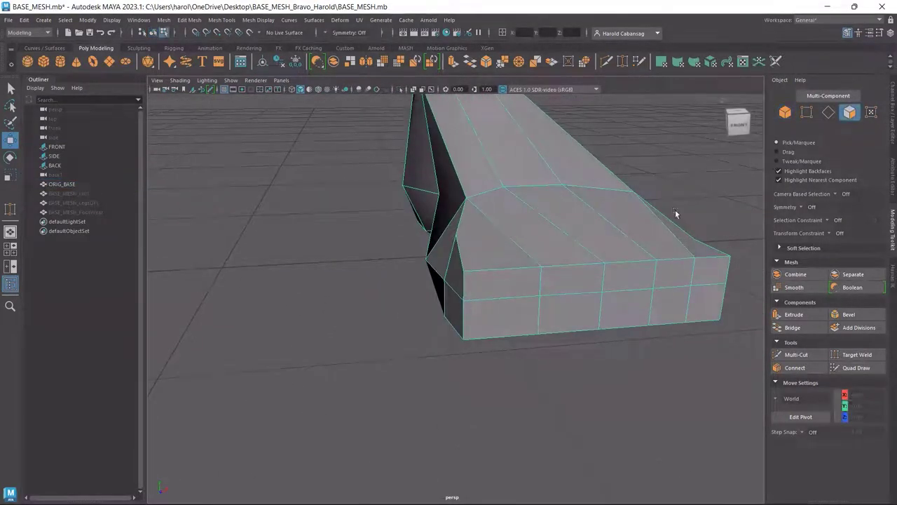
{"action": "left_click", "coordinate": [498, 284]}
{"action": "left_click", "coordinate": [507, 312], "text": "shift"}
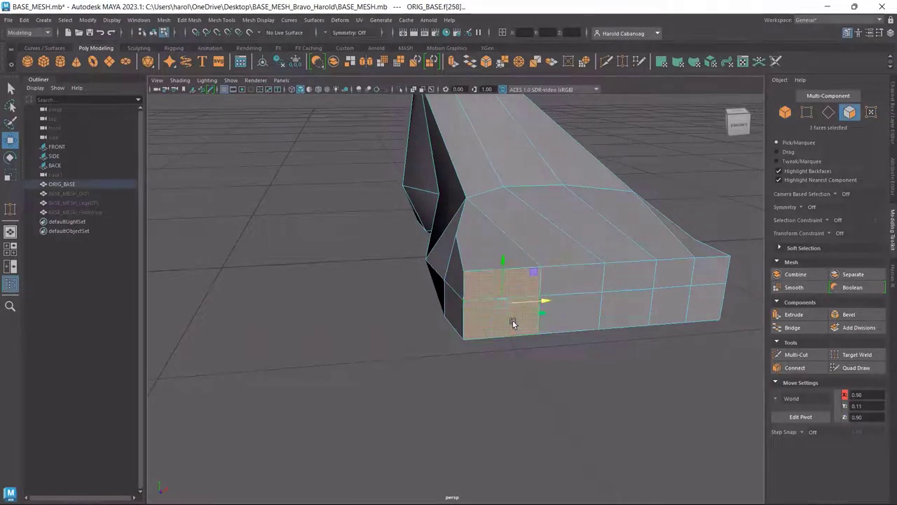
{"action": "left_click_drag", "start_coordinate": [513, 315], "coordinate": [590, 357], "text": "alt"}
{"action": "middle_click_drag", "start_coordinate": [590, 356], "coordinate": [453, 322], "text": "alt"}
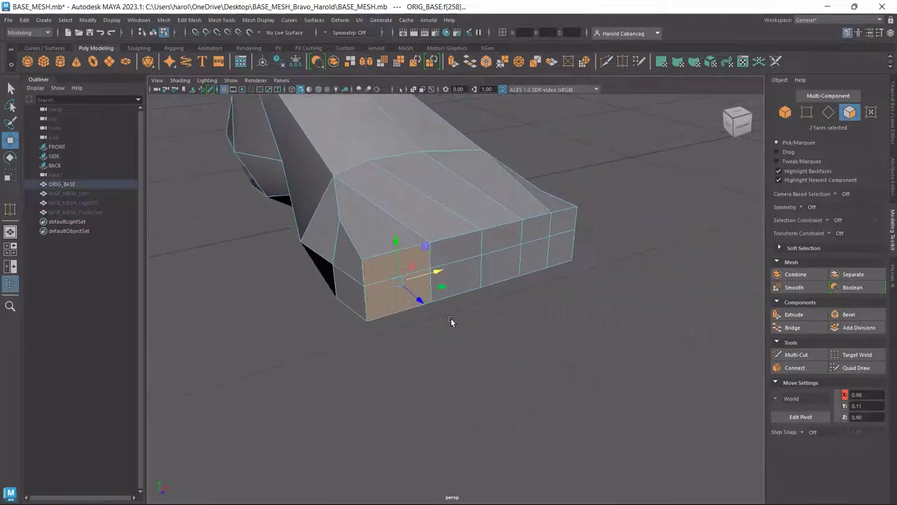
{"action": "mouse_move", "coordinate": [488, 335]}
{"action": "left_mouse_down", "text": "alt"}
{"action": "mouse_move", "coordinate": [487, 344]}
{"action": "mouse_move", "coordinate": [498, 342]}
{"action": "left_mouse_up", "text": "alt"}
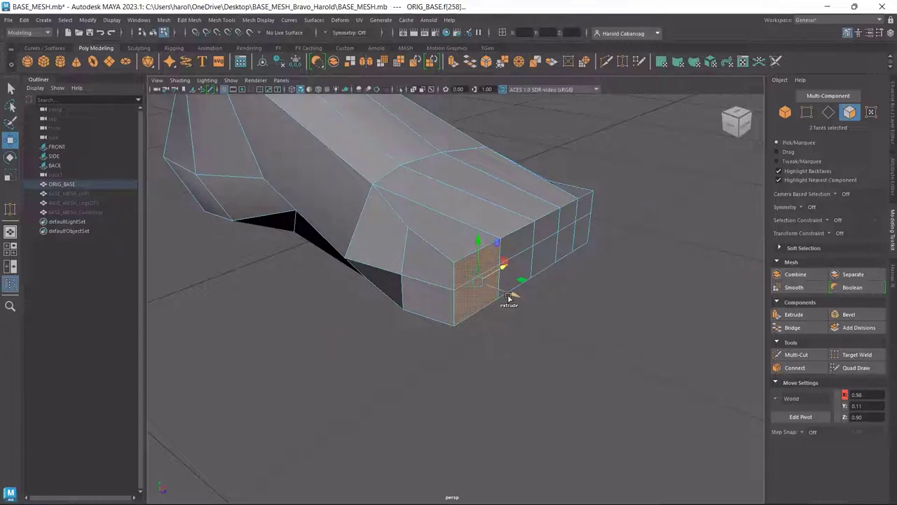
{"action": "left_click_drag", "start_coordinate": [513, 295], "coordinate": [518, 297], "text": "shift"}
{"action": "right_click_drag", "start_coordinate": [518, 298], "coordinate": [545, 307], "text": "shift"}
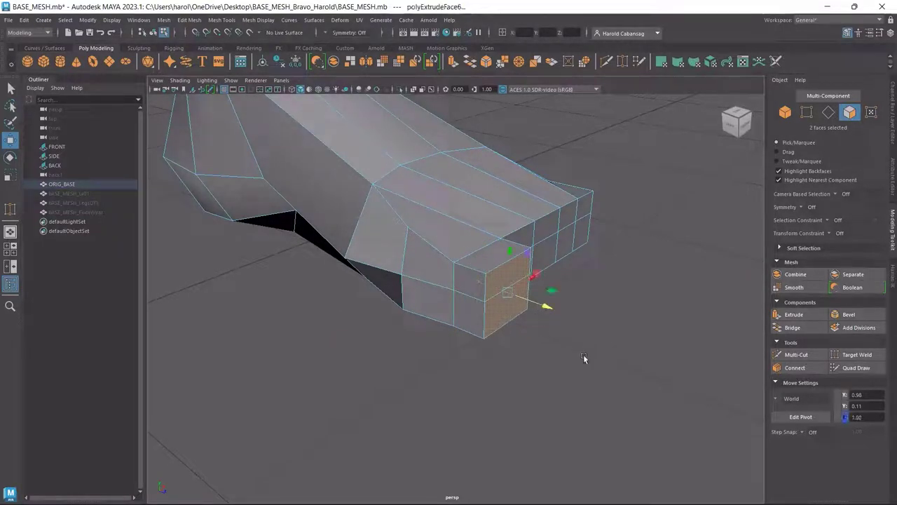
{"action": "left_click_drag", "start_coordinate": [579, 360], "coordinate": [549, 359], "text": "alt"}
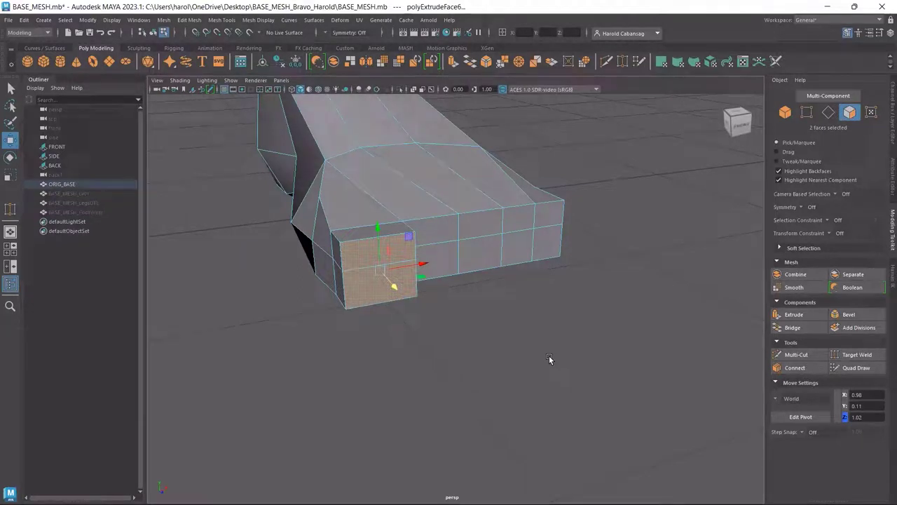
{"action": "left_click_drag", "start_coordinate": [439, 354], "coordinate": [468, 350], "text": "alt"}
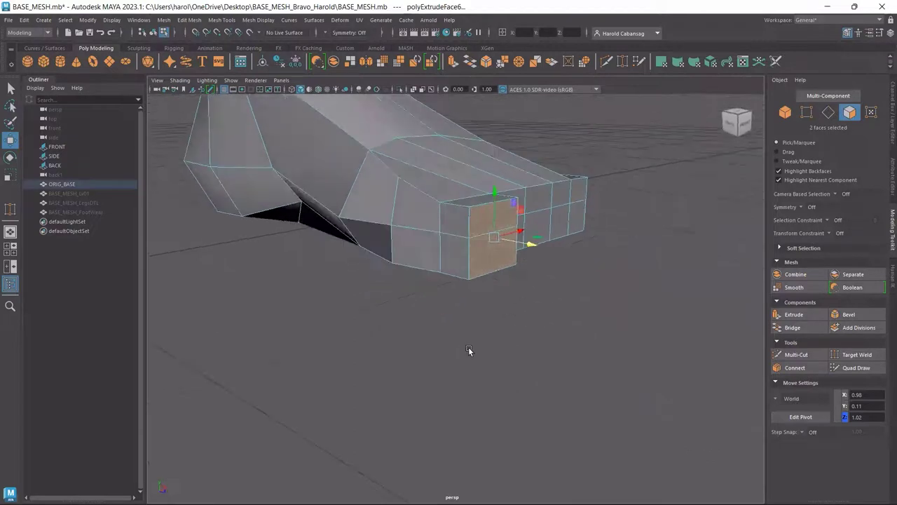
{"action": "right_click", "coordinate": [501, 259], "text": "shift"}
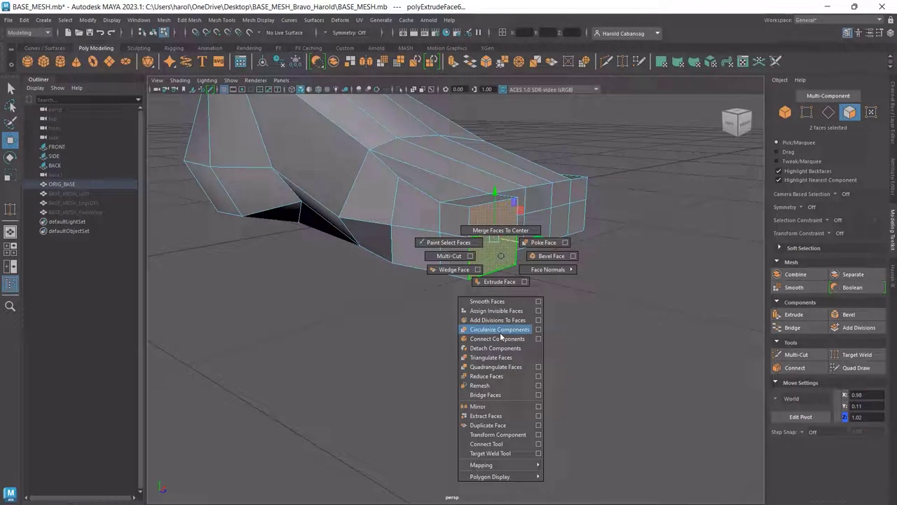
{"action": "right_click_drag", "start_coordinate": [500, 333], "coordinate": [381, 320], "text": "shift"}
{"action": "left_click_drag", "start_coordinate": [523, 254], "coordinate": [571, 261]}
{"action": "key", "text": "ctrl+z"}
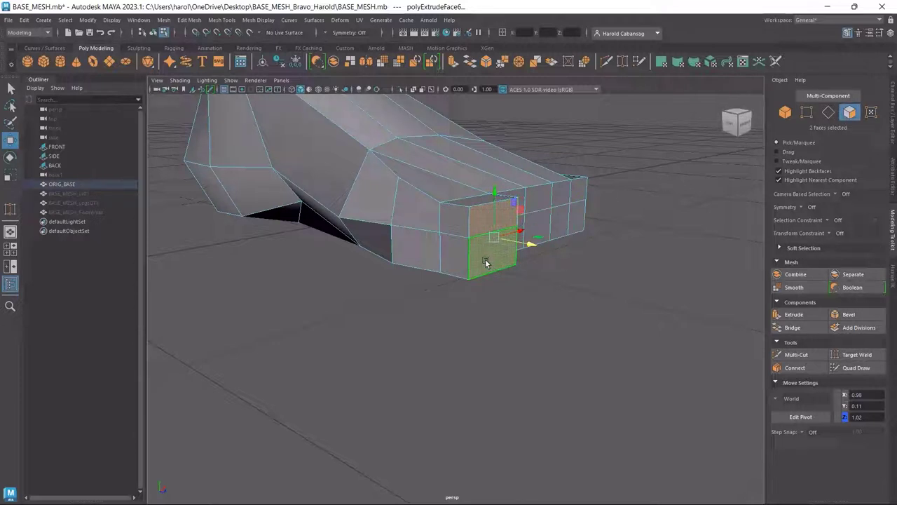
- Circularize the two extruded big toe faces into a hexagon and compare it with the front reference
{"action": "right_click_drag", "start_coordinate": [485, 255], "coordinate": [495, 332], "text": "shift"}
{"action": "left_click_drag", "start_coordinate": [531, 291], "coordinate": [512, 287], "text": "alt"}
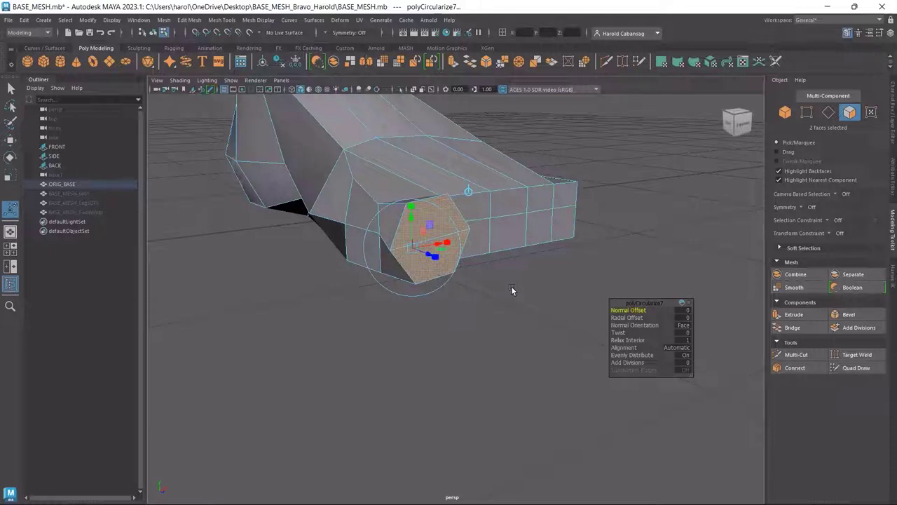
{"action": "key", "text": "w"}
{"action": "left_click_drag", "start_coordinate": [511, 287], "coordinate": [459, 299], "text": "alt"}
{"action": "key", "text": "space"}
{"action": "key", "text": "space"}
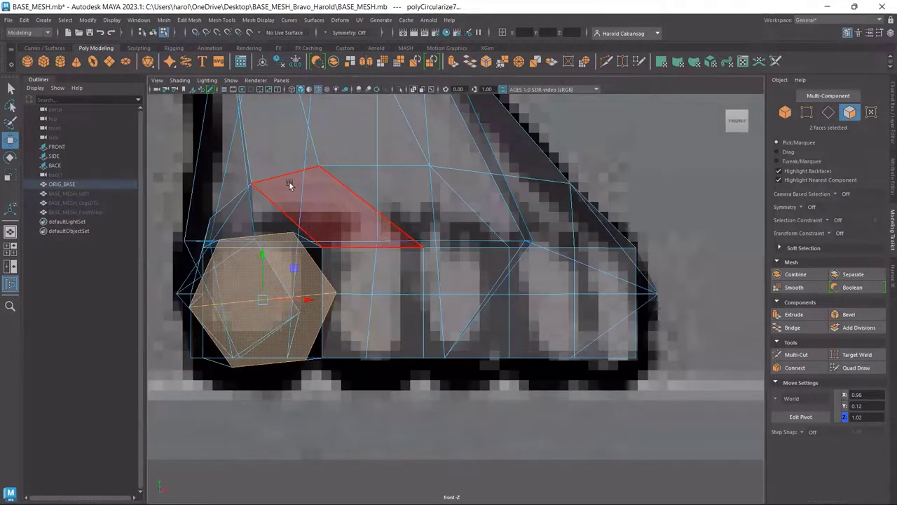
{"action": "key", "text": "space"}
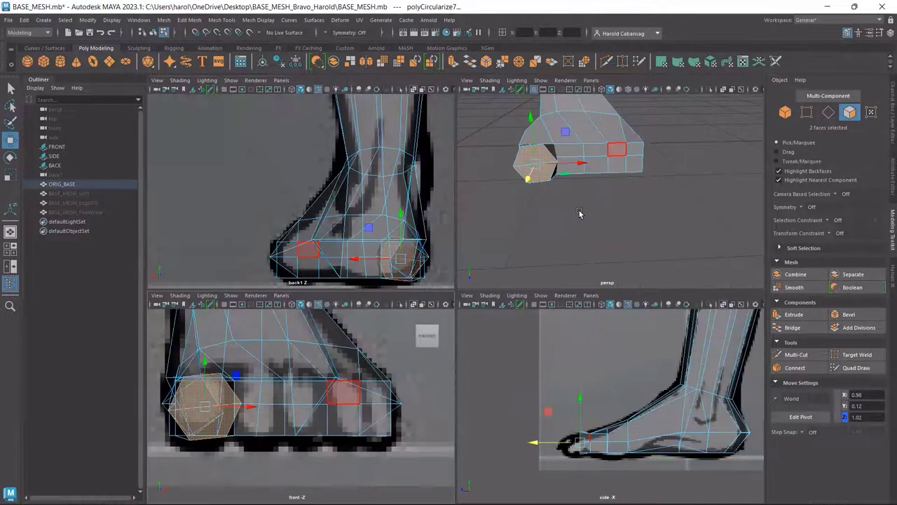
{"action": "key", "text": "space"}
{"action": "mouse_move", "coordinate": [425, 286]}
{"action": "left_mouse_down", "text": "alt"}
{"action": "mouse_move", "coordinate": [491, 293]}
{"action": "mouse_move", "coordinate": [580, 250]}
{"action": "mouse_move", "coordinate": [479, 292]}
{"action": "mouse_move", "coordinate": [430, 284]}
{"action": "left_mouse_up", "text": "alt"}
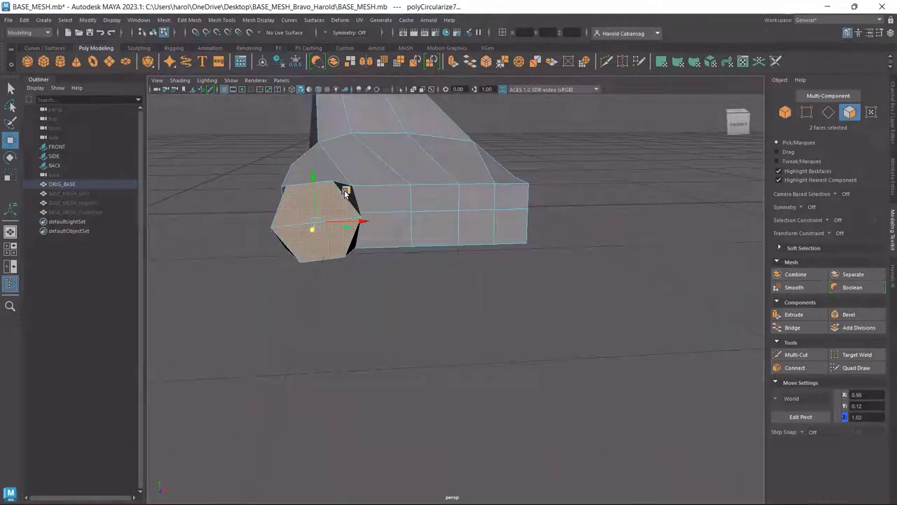
- Rotate the hexagonal big toe faces slightly in the front view until their top and bottom edges are level
{"action": "key", "text": "e"}
{"action": "key", "text": "space"}
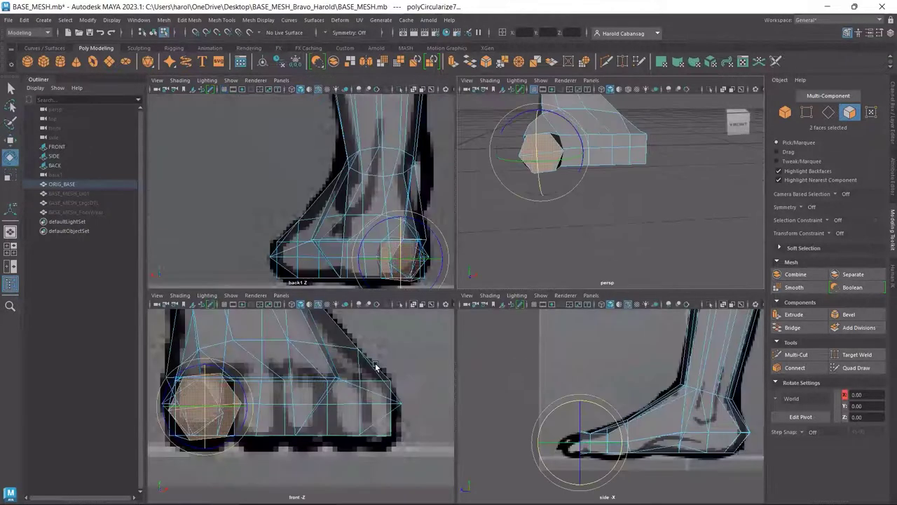
{"action": "mouse_move", "coordinate": [223, 370]}
{"action": "left_mouse_down"}
{"action": "mouse_move", "coordinate": [237, 382]}
{"action": "mouse_move", "coordinate": [230, 365]}
{"action": "left_mouse_up"}
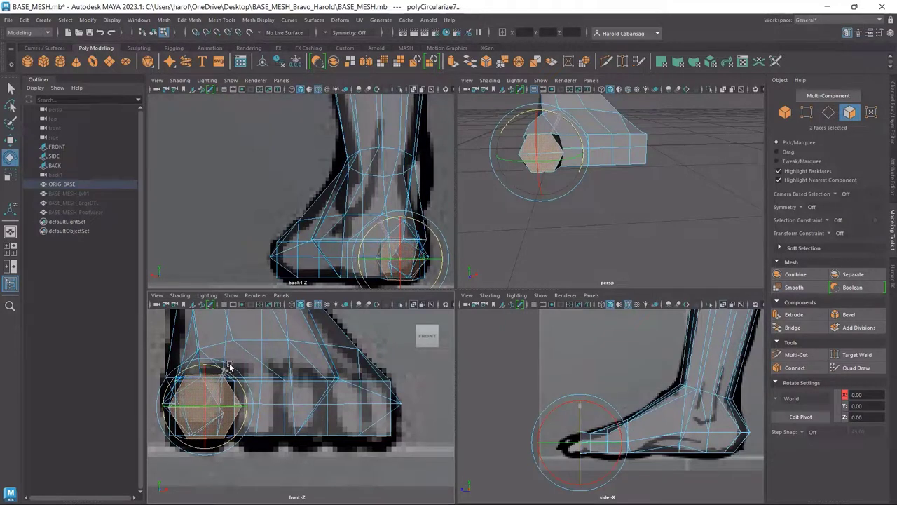
{"action": "key", "text": "space"}
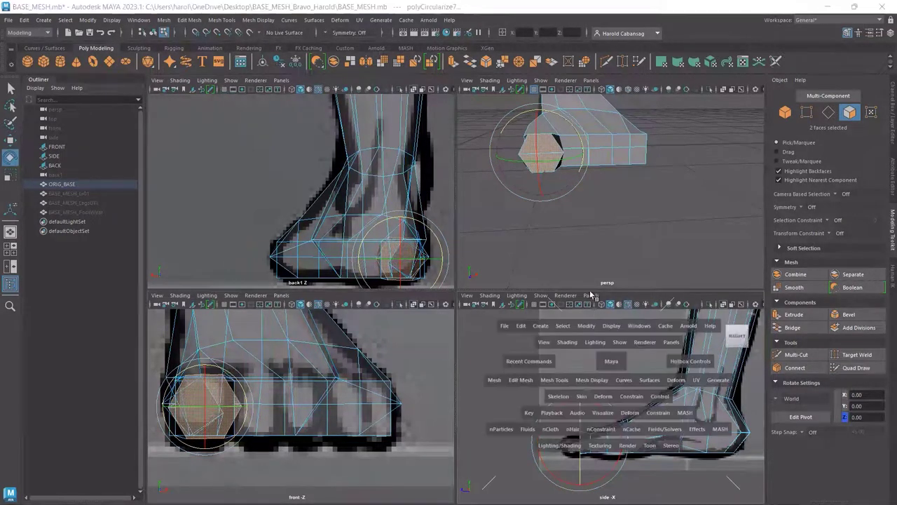
{"action": "key", "text": "space"}
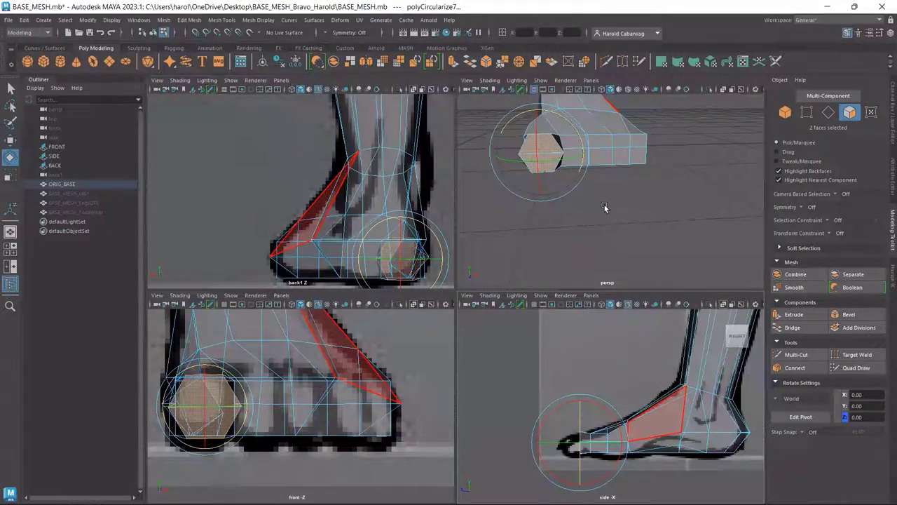
{"action": "left_click_drag", "start_coordinate": [605, 207], "coordinate": [567, 226], "text": "alt"}
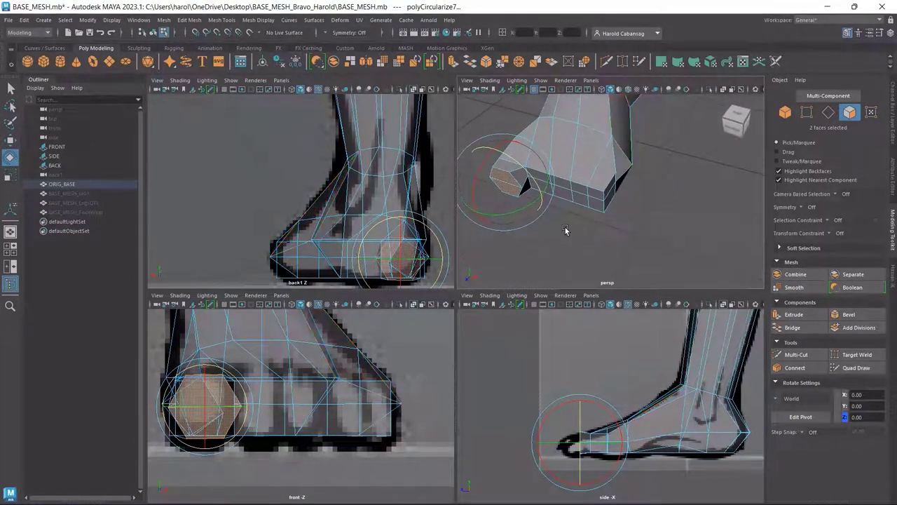
{"action": "key", "text": "w"}
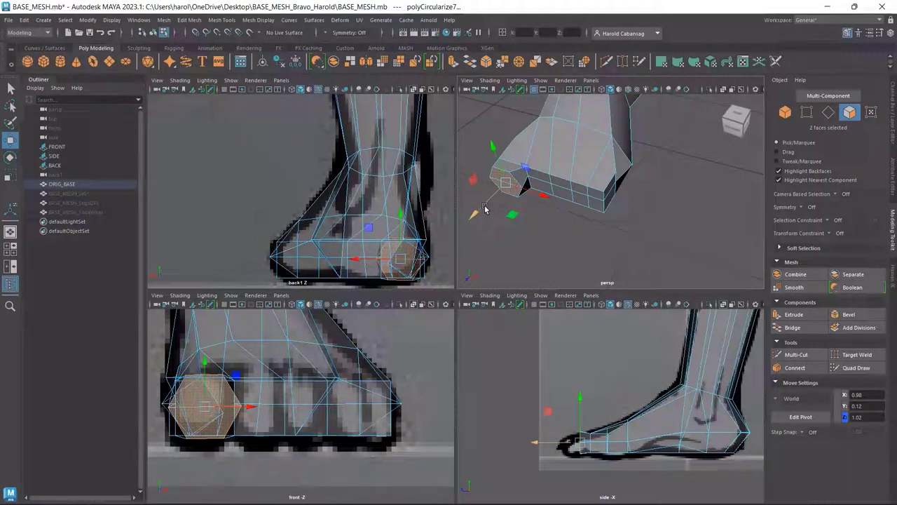
{"action": "left_click_drag", "start_coordinate": [486, 208], "coordinate": [475, 220]}
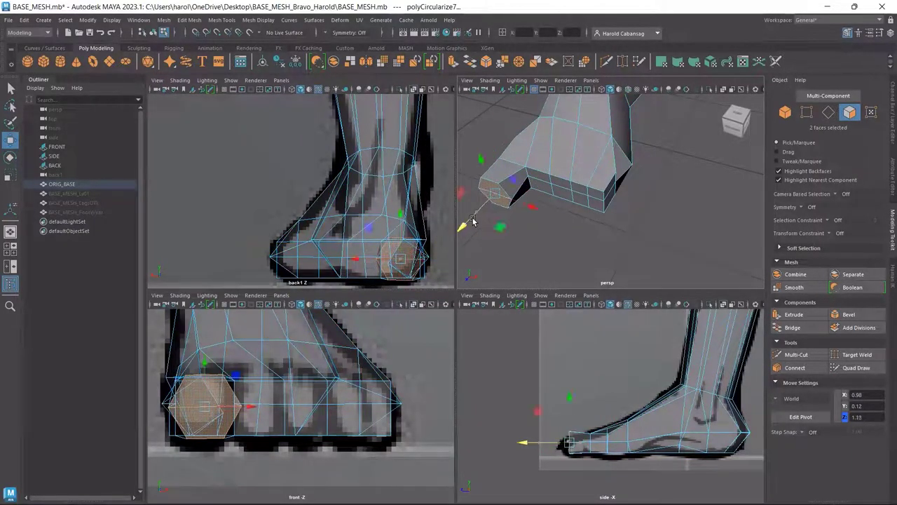
{"action": "key", "text": "ctrl+z"}
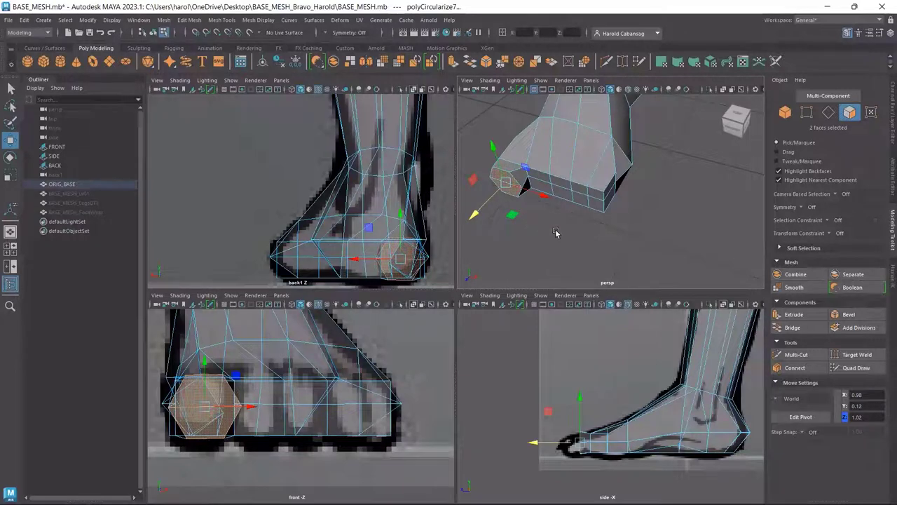
- Scale the big toe's end faces down slightly in height in the side view
{"action": "left_click_drag", "start_coordinate": [557, 233], "coordinate": [689, 214], "text": "alt"}
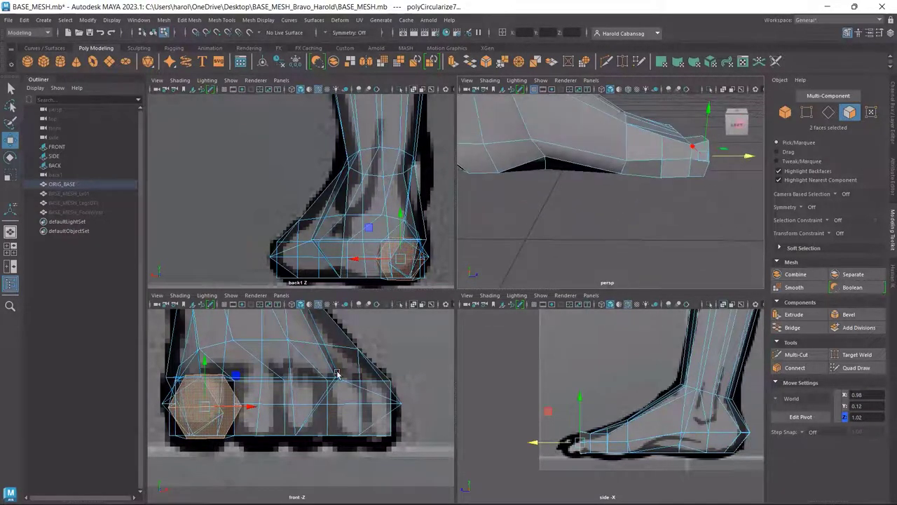
{"action": "key", "text": "space"}
{"action": "key", "text": "space"}
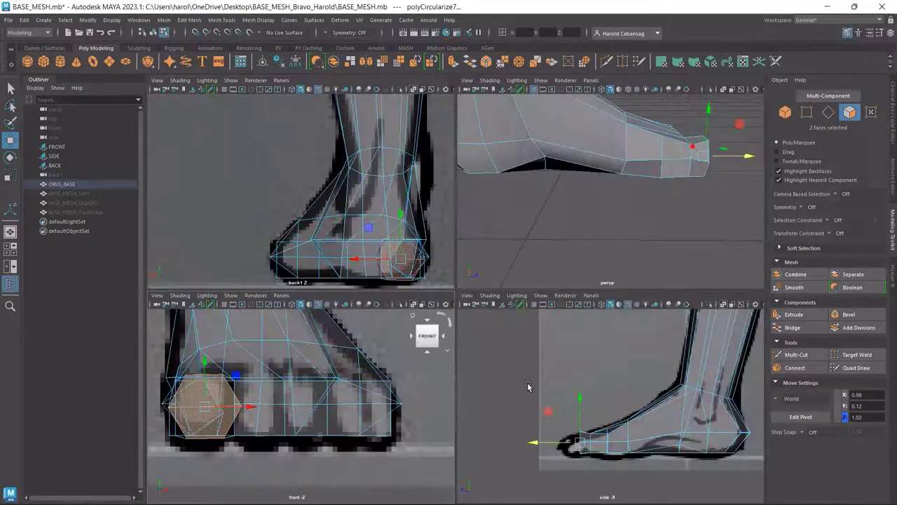
{"action": "key", "text": "space"}
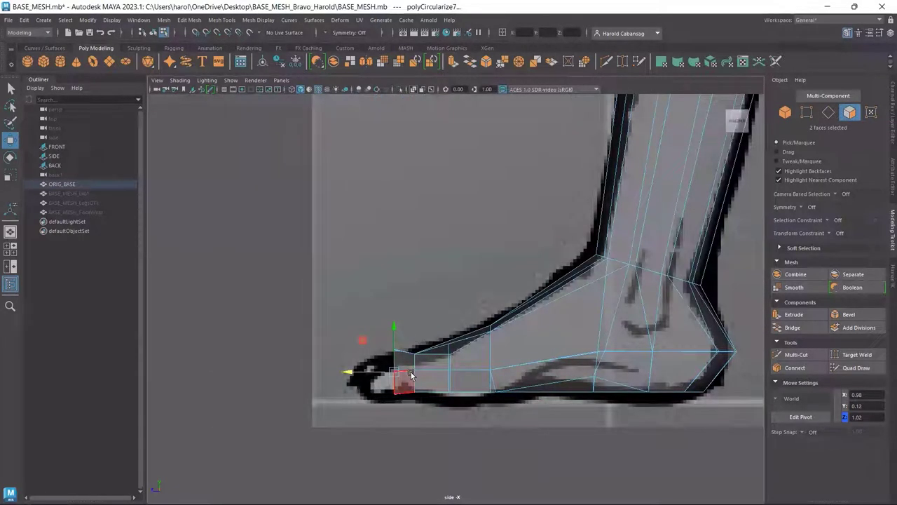
{"action": "scroll", "coordinate": [411, 375], "scroll_direction": "up", "scroll_amount": 3}
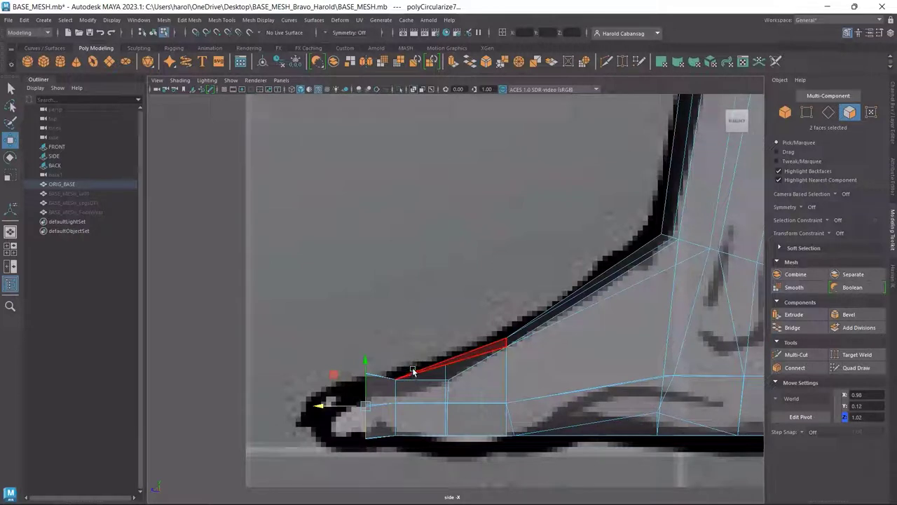
{"action": "key", "text": "r"}
{"action": "left_click_drag", "start_coordinate": [364, 361], "coordinate": [362, 367]}
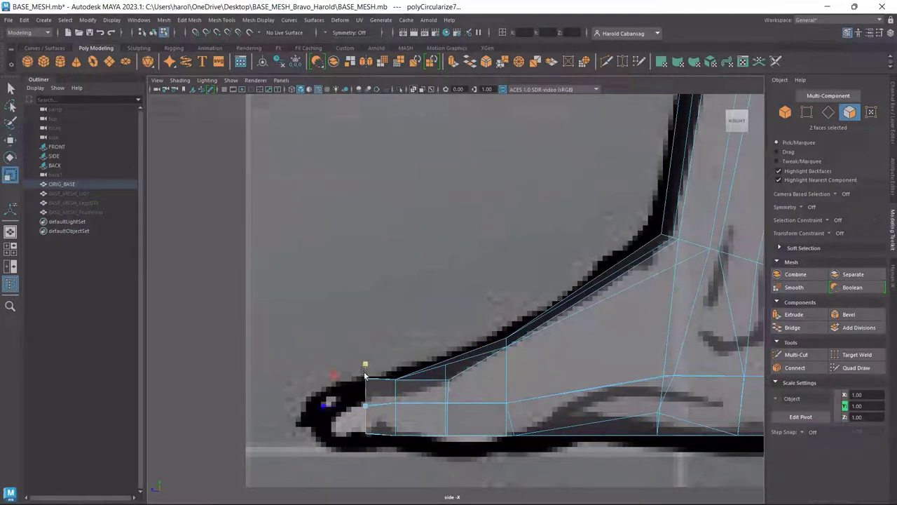
- Extrude the big toe's end faces forward twice, first to Z 1.15 and again to Z 1.27
{"action": "key", "text": "w"}
{"action": "left_click_drag", "start_coordinate": [337, 407], "coordinate": [308, 404]}
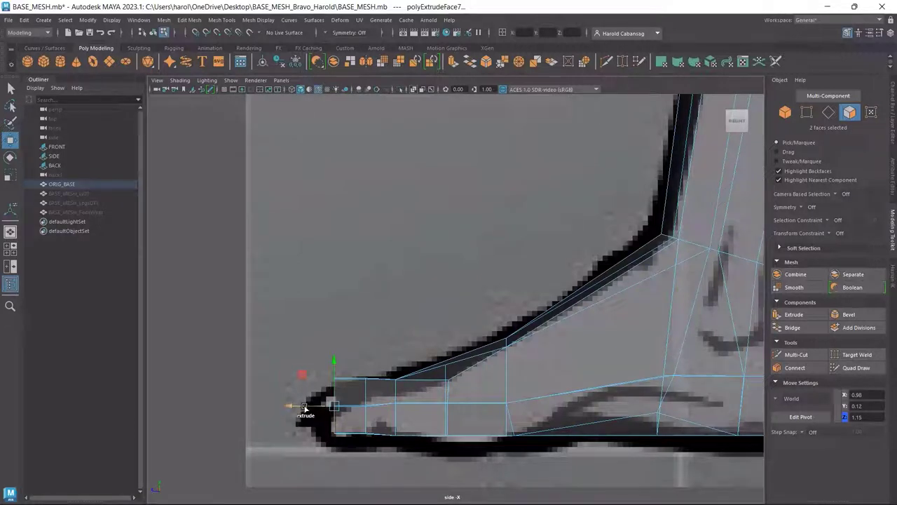
{"action": "left_click_drag", "start_coordinate": [307, 407], "coordinate": [273, 408]}
{"action": "key", "text": "ctrl+e"}
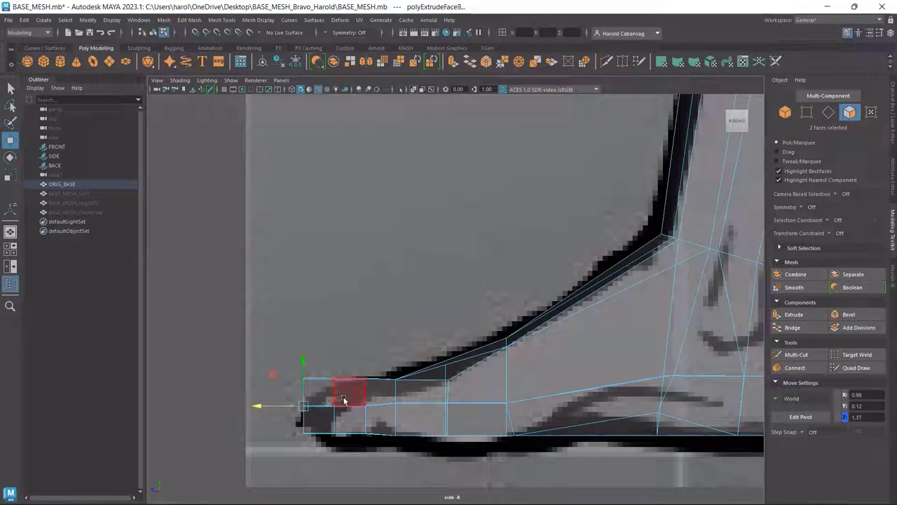
- Raise the big toe's two middle vertex loops to Y 0.16 in the side view and shift them slightly back toward the foot
{"action": "left_click", "coordinate": [729, 196]}
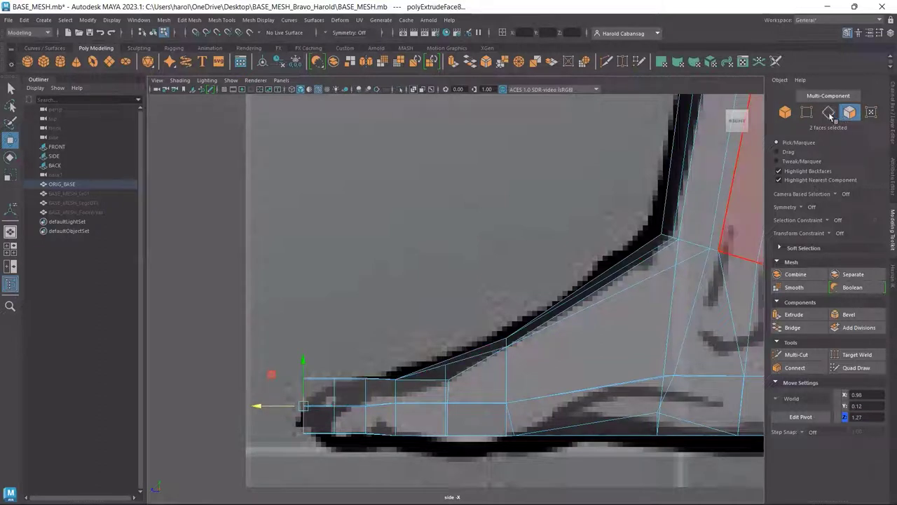
{"action": "left_click", "coordinate": [829, 113]}
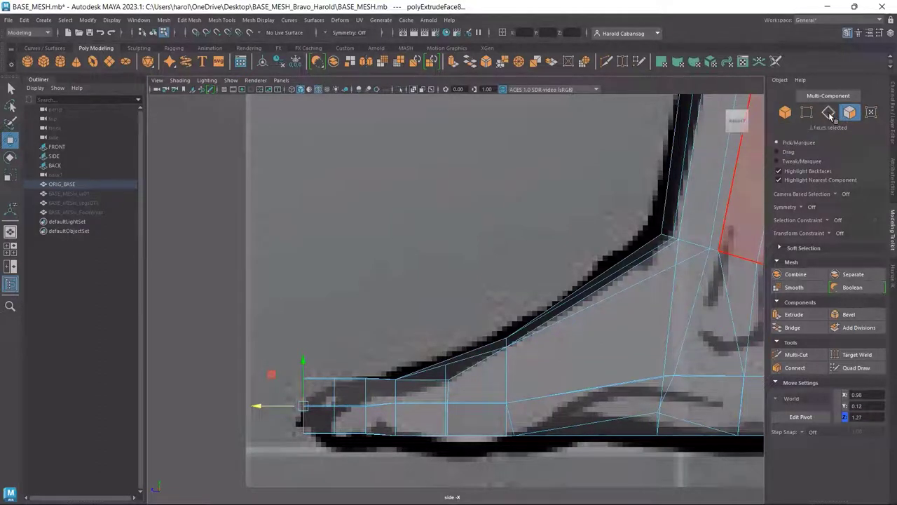
{"action": "left_click", "coordinate": [610, 435]}
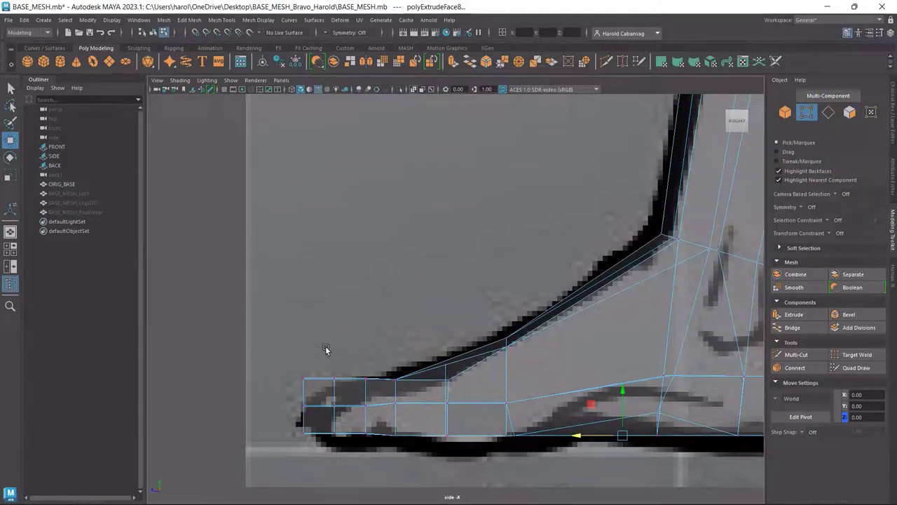
{"action": "left_click_drag", "start_coordinate": [343, 398], "coordinate": [372, 442]}
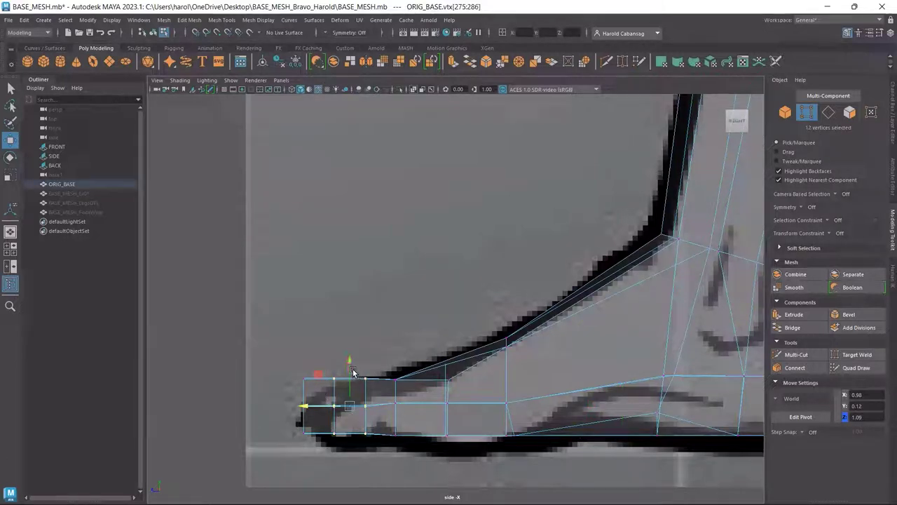
{"action": "left_click_drag", "start_coordinate": [353, 369], "coordinate": [356, 357]}
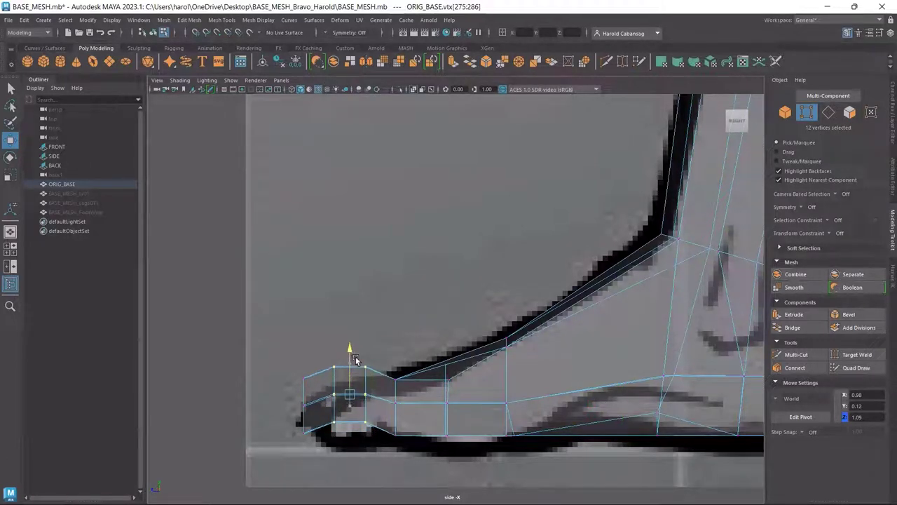
{"action": "left_click_drag", "start_coordinate": [320, 397], "coordinate": [331, 394]}
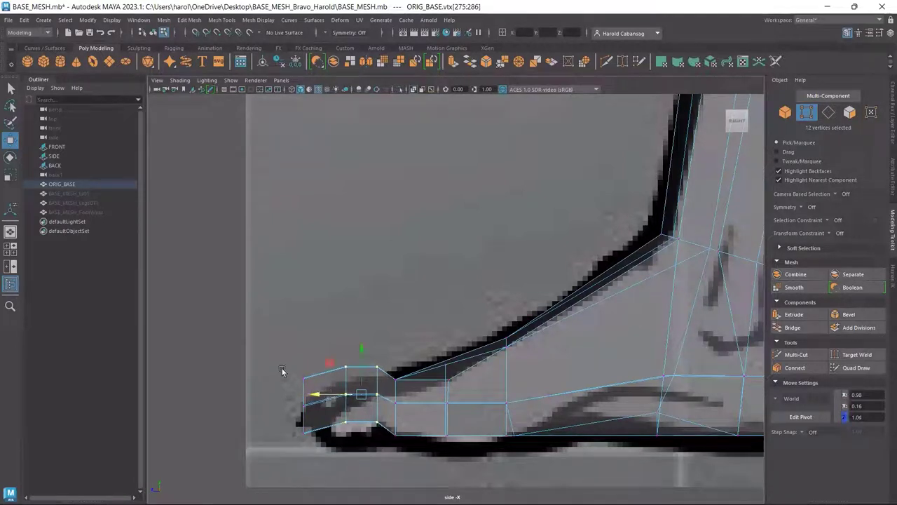
- Pull the big toe's end vertices back to Z 1.17 and the adjacent vertex loop back to Z 1.06
{"action": "left_click_drag", "start_coordinate": [282, 371], "coordinate": [329, 446]}
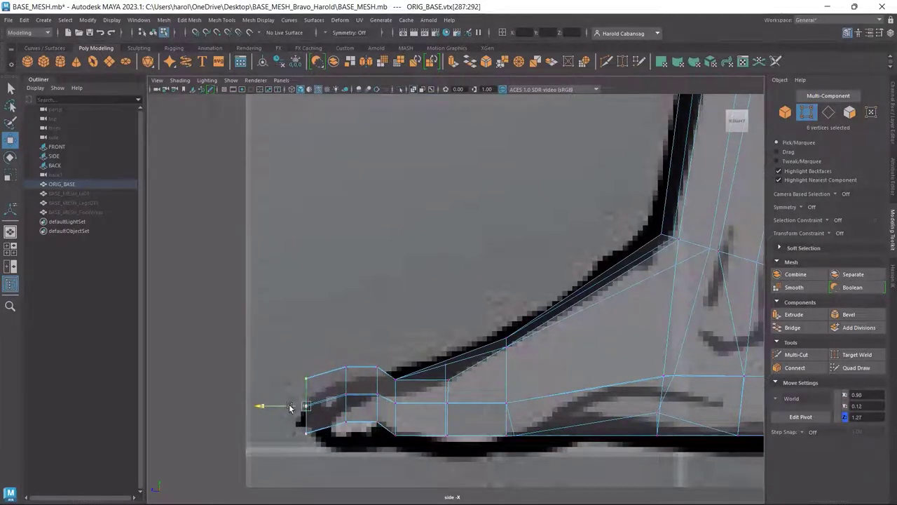
{"action": "left_click_drag", "start_coordinate": [291, 408], "coordinate": [339, 428]}
{"action": "left_click_drag", "start_coordinate": [311, 395], "coordinate": [325, 397]}
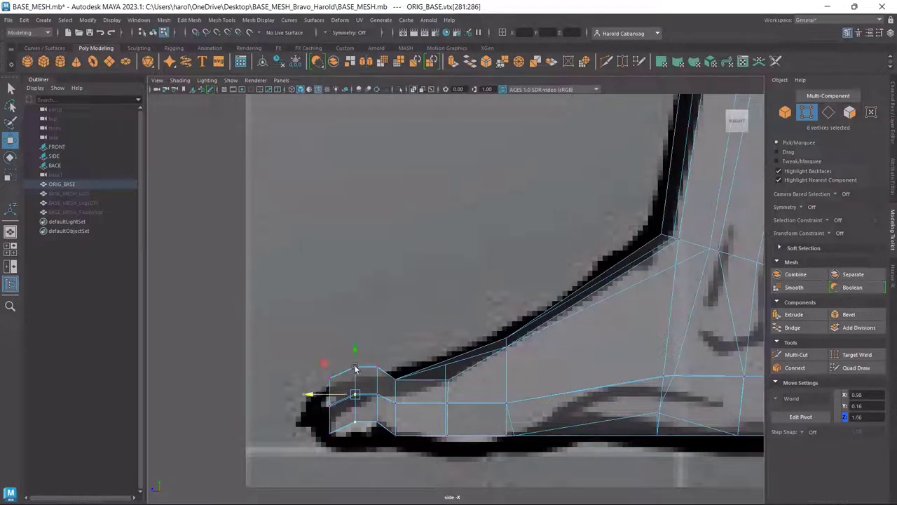
- Extrude the big toe's two end faces forward to Z 1.26 in the perspective view
{"action": "key", "text": "space"}
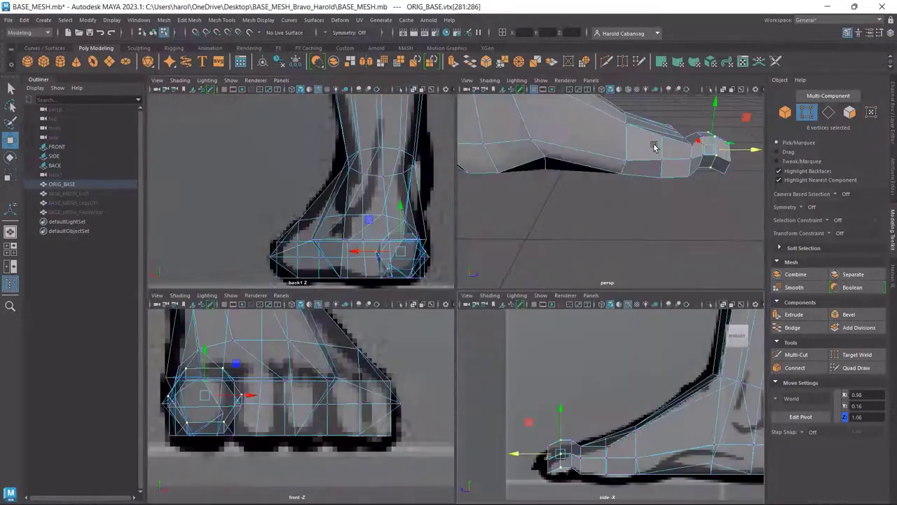
{"action": "key", "text": "space"}
{"action": "left_click_drag", "start_coordinate": [645, 277], "coordinate": [619, 289], "text": "alt"}
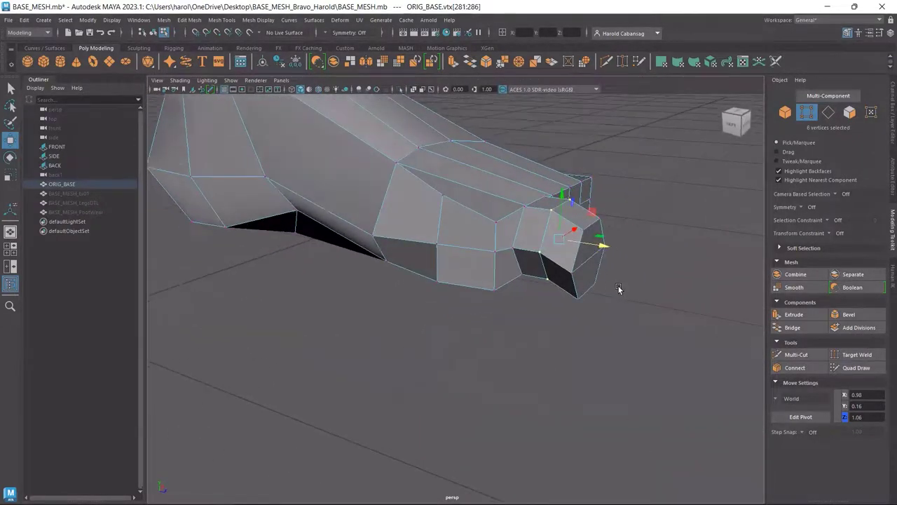
{"action": "left_click", "coordinate": [849, 112]}
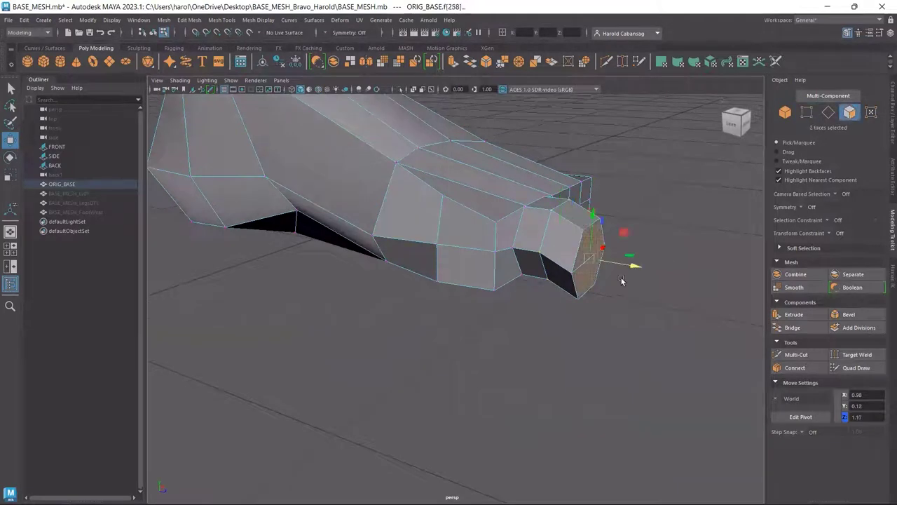
{"action": "left_click_drag", "start_coordinate": [627, 268], "coordinate": [659, 270]}
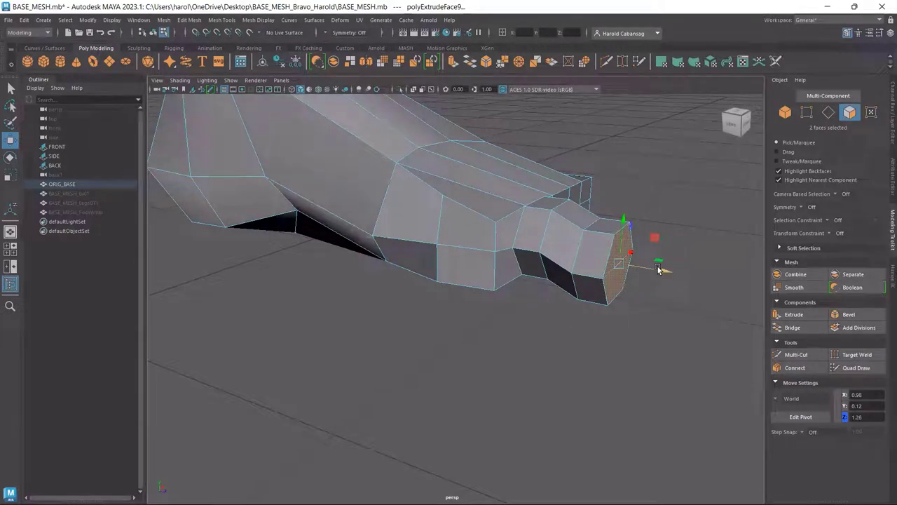
- Move the horizontal centre edge of the big toe's end forward to Z 1.36 to form a pointed tip
{"action": "left_click", "coordinate": [828, 113]}
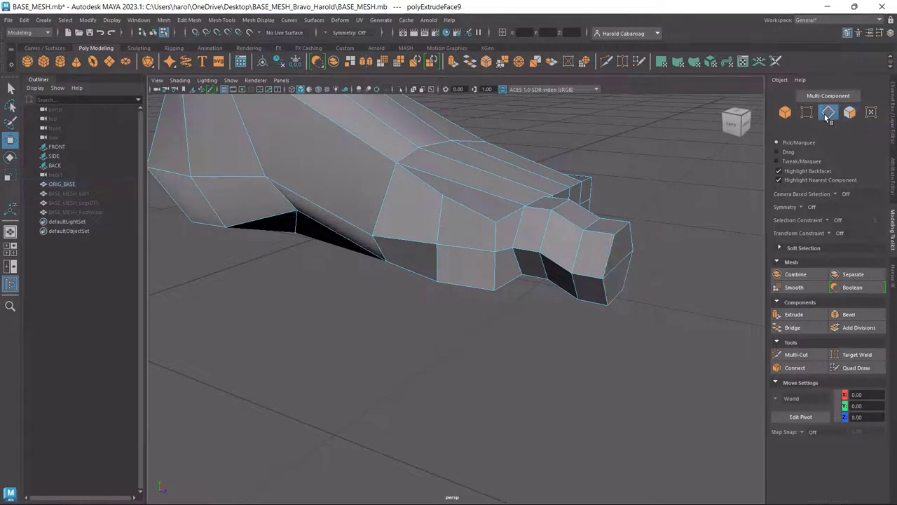
{"action": "left_click", "coordinate": [621, 265]}
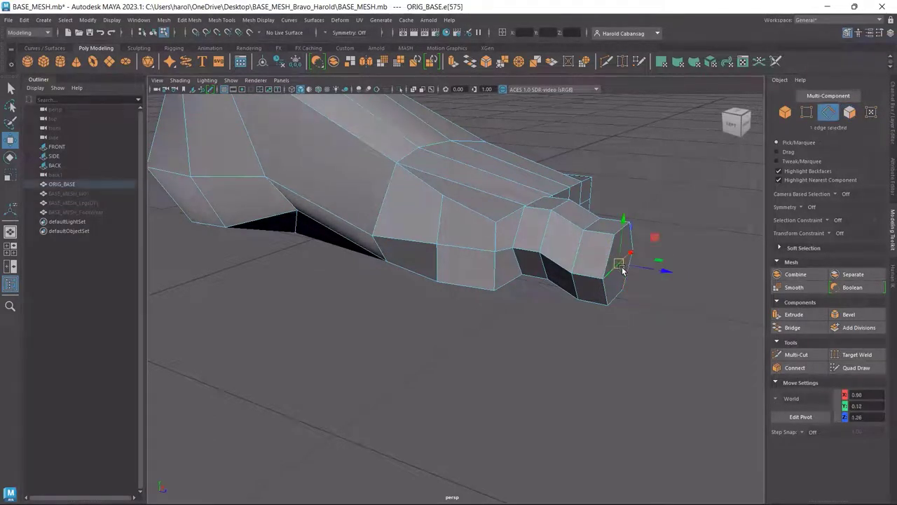
{"action": "left_click_drag", "start_coordinate": [647, 268], "coordinate": [508, 313]}
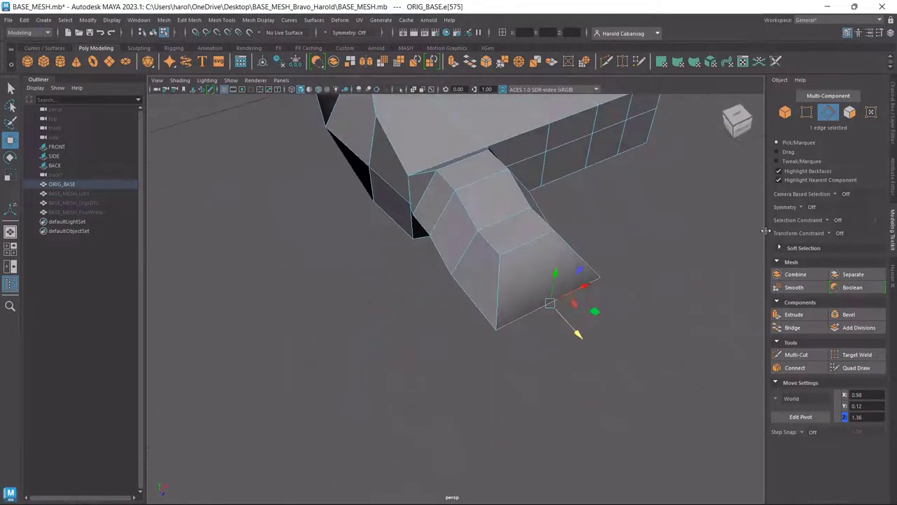
- Scale the two tip faces of the big toe narrower in width
{"action": "left_click", "coordinate": [850, 112]}
{"action": "left_click_drag", "start_coordinate": [565, 316], "coordinate": [519, 302], "text": "alt"}
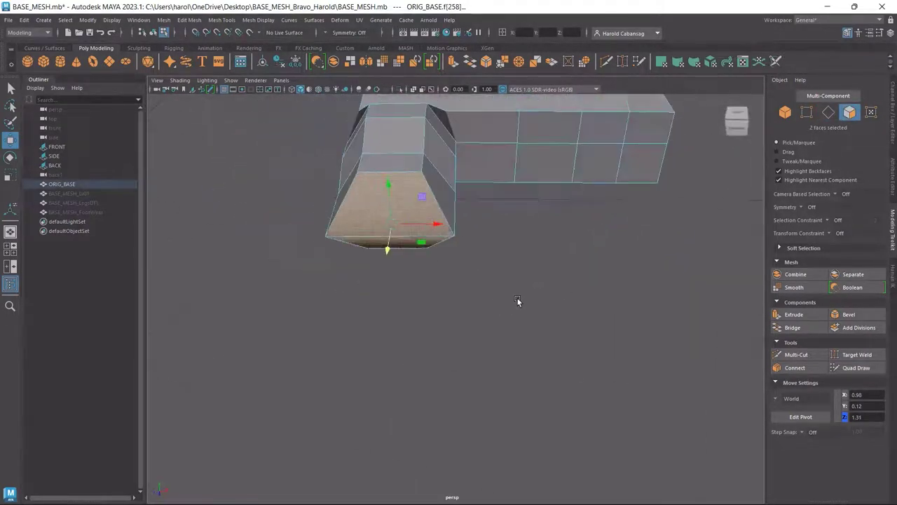
{"action": "key", "text": "r"}
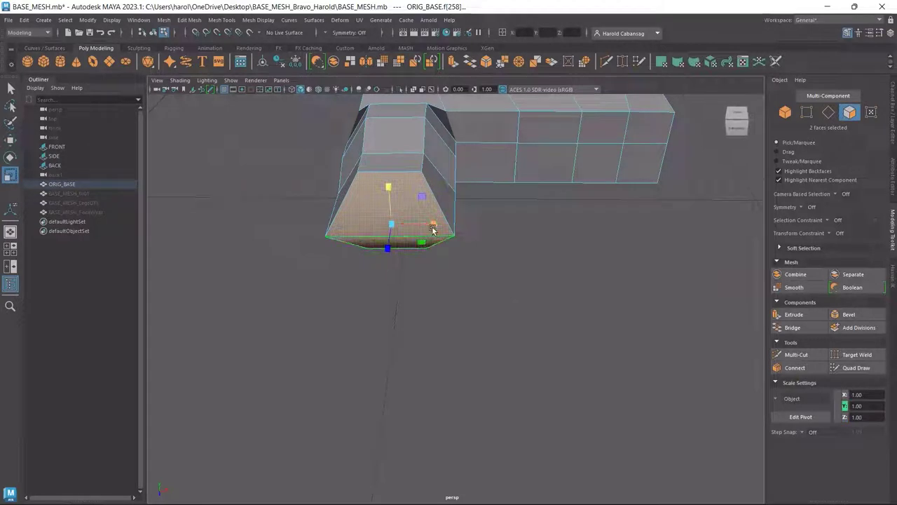
{"action": "left_click_drag", "start_coordinate": [432, 228], "coordinate": [412, 368]}
{"action": "scroll", "coordinate": [411, 365], "scroll_direction": "up", "scroll_amount": 2}
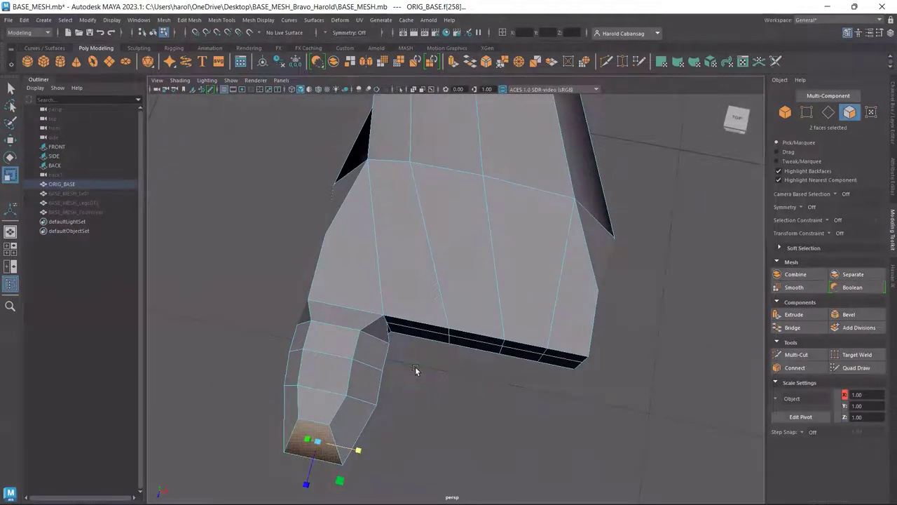
{"action": "middle_click_drag", "start_coordinate": [415, 366], "coordinate": [433, 390]}
{"action": "left_click_drag", "start_coordinate": [433, 391], "coordinate": [520, 385], "text": "alt"}
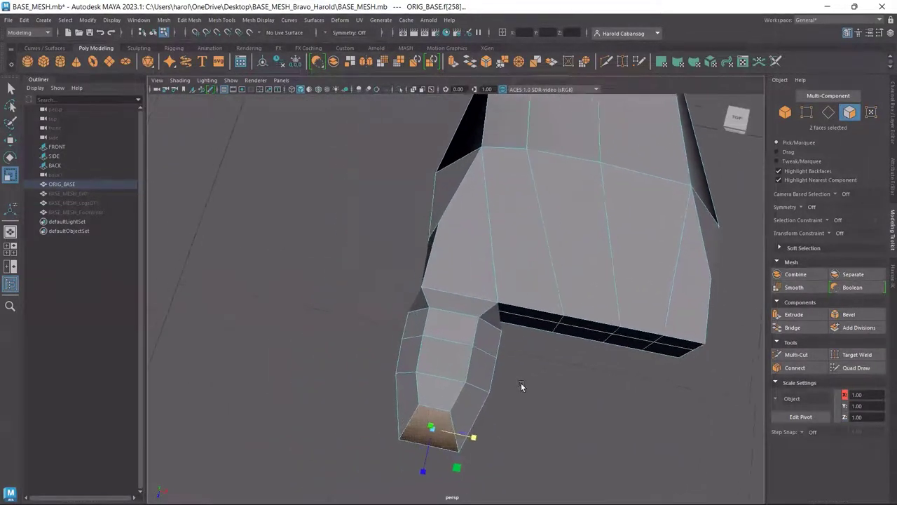
- Scale the two edge loops nearest the base of the big toe narrower in width
{"action": "left_click", "coordinate": [827, 114]}
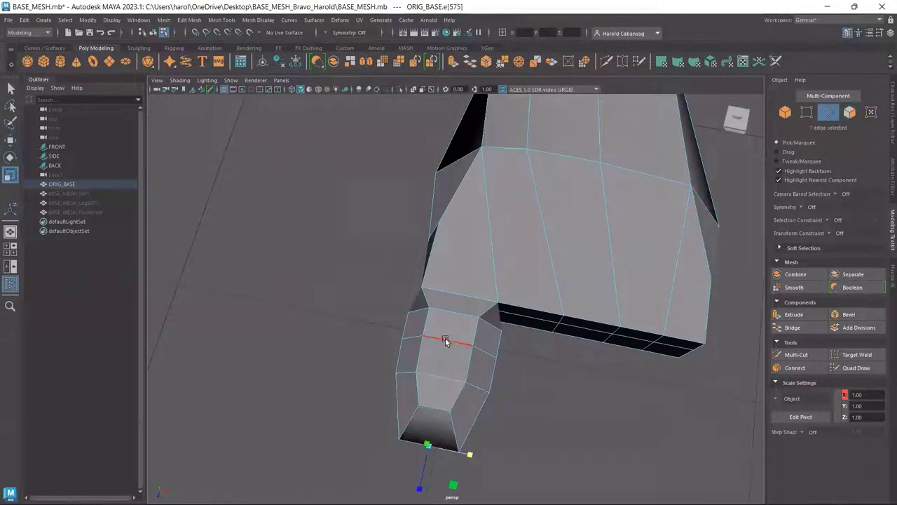
{"action": "double_click", "coordinate": [488, 324]}
{"action": "left_click_drag", "start_coordinate": [488, 323], "coordinate": [516, 393], "text": "alt"}
{"action": "left_click_drag", "start_coordinate": [481, 358], "coordinate": [466, 354]}
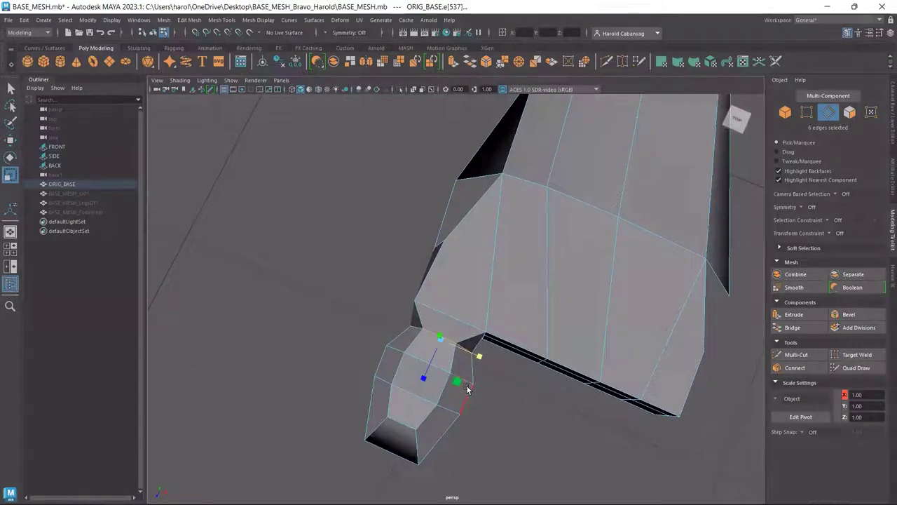
{"action": "double_click", "coordinate": [397, 348]}
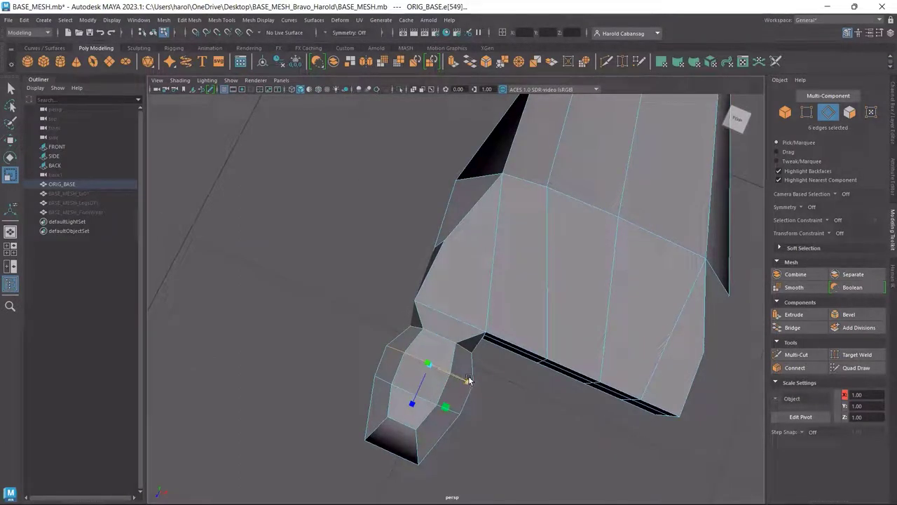
{"action": "left_click_drag", "start_coordinate": [469, 379], "coordinate": [602, 345]}
- Shorten the whole big toe in the side view by scaling its 24 vertices in length and placing them at Z 1.12
{"action": "key", "text": "space"}
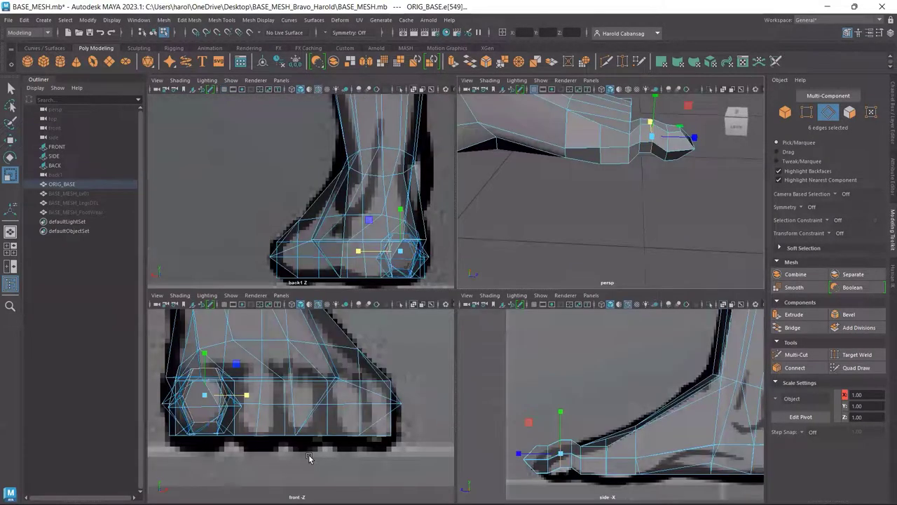
{"action": "key", "text": "space"}
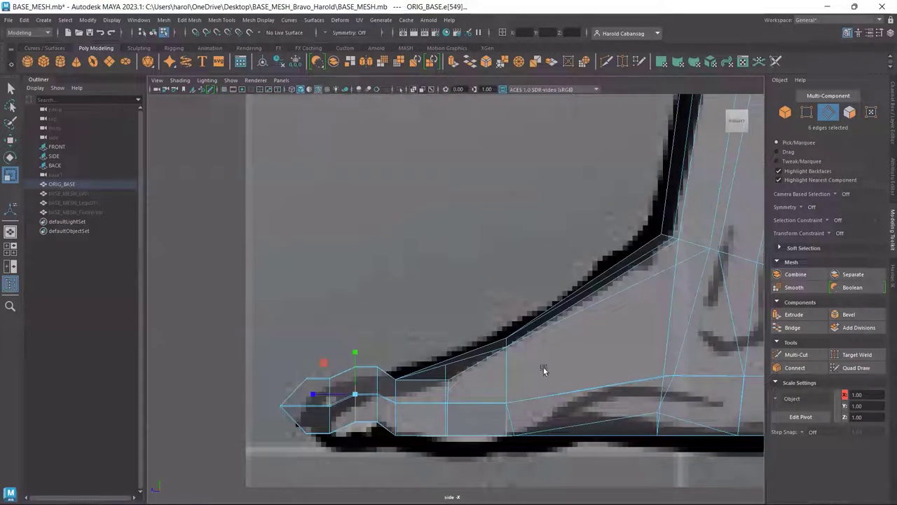
{"action": "middle_click_drag", "start_coordinate": [543, 371], "coordinate": [629, 304], "text": "alt"}
{"action": "left_click", "coordinate": [806, 113]}
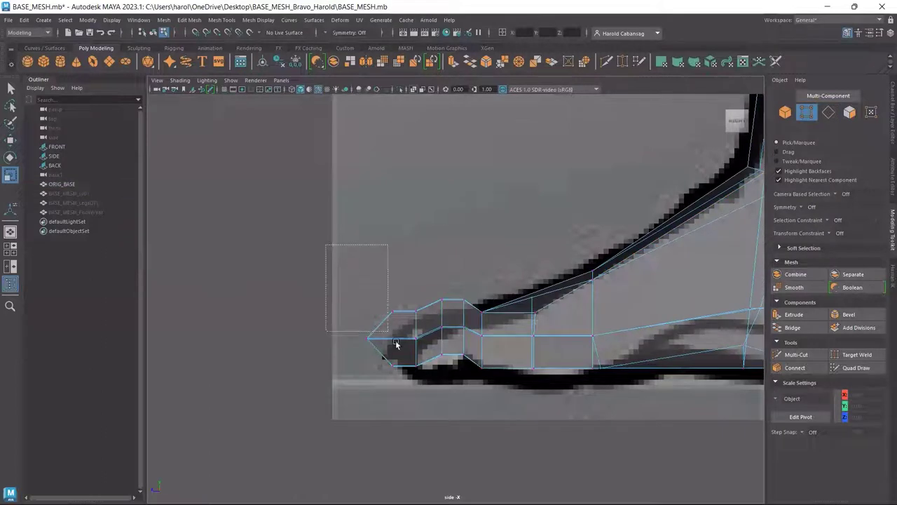
{"action": "left_click_drag", "start_coordinate": [396, 344], "coordinate": [469, 400]}
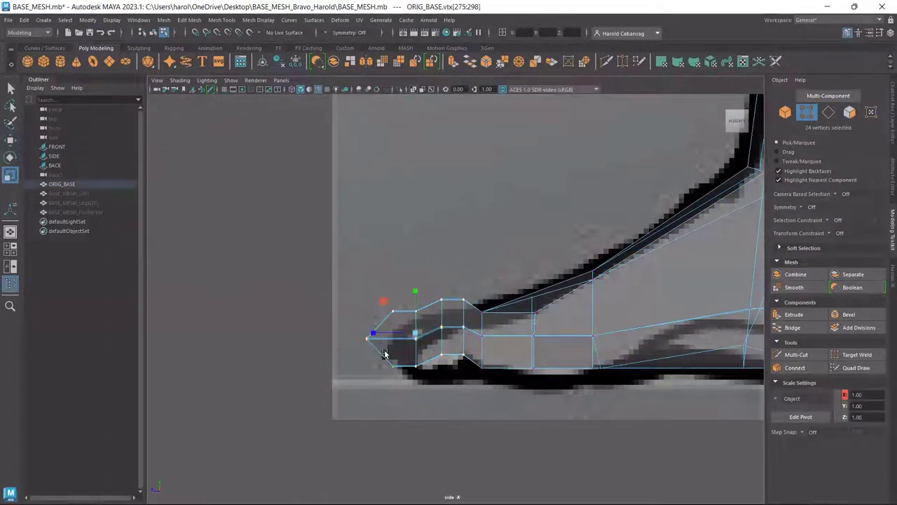
{"action": "left_click_drag", "start_coordinate": [374, 334], "coordinate": [386, 333]}
{"action": "key", "text": "w"}
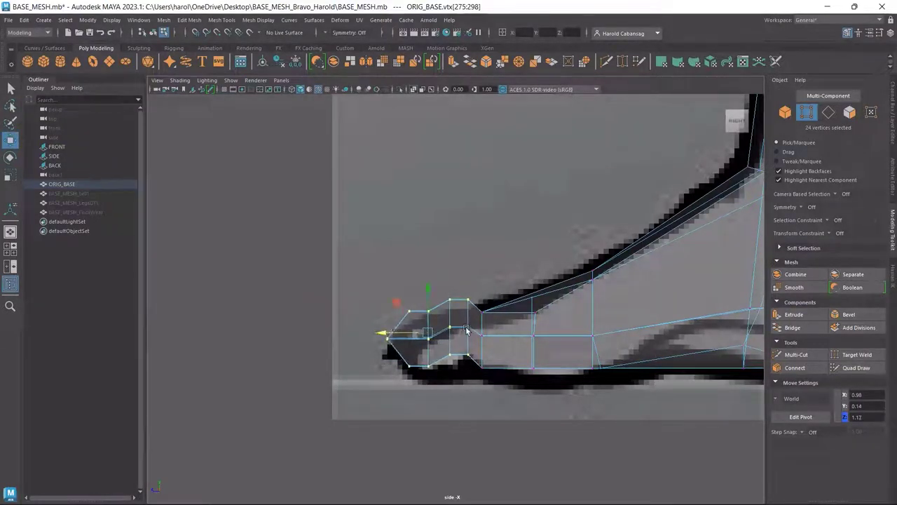
- Shift the vertex loop in the raised middle of the big toe slightly back toward the foot
{"action": "scroll", "coordinate": [466, 330], "scroll_direction": "up", "scroll_amount": 3}
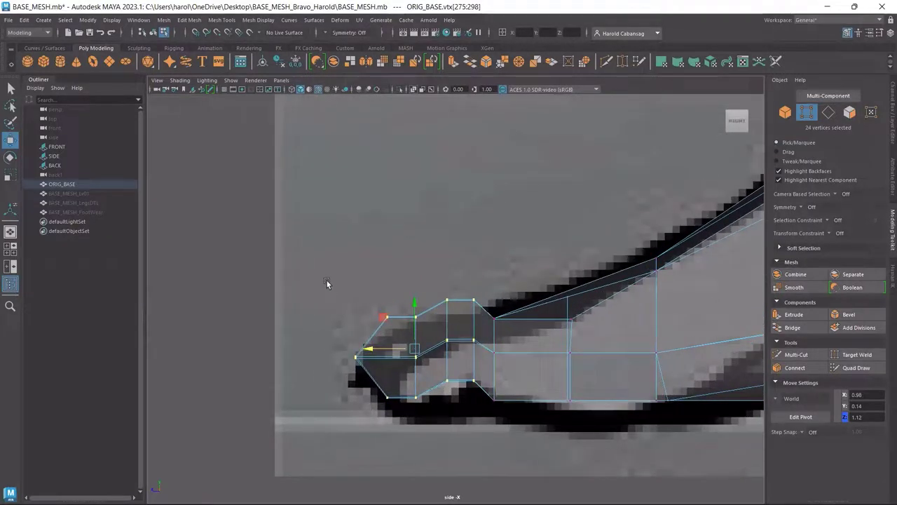
{"action": "left_click_drag", "start_coordinate": [421, 265], "coordinate": [456, 423]}
{"action": "left_click_drag", "start_coordinate": [407, 339], "coordinate": [407, 341]}
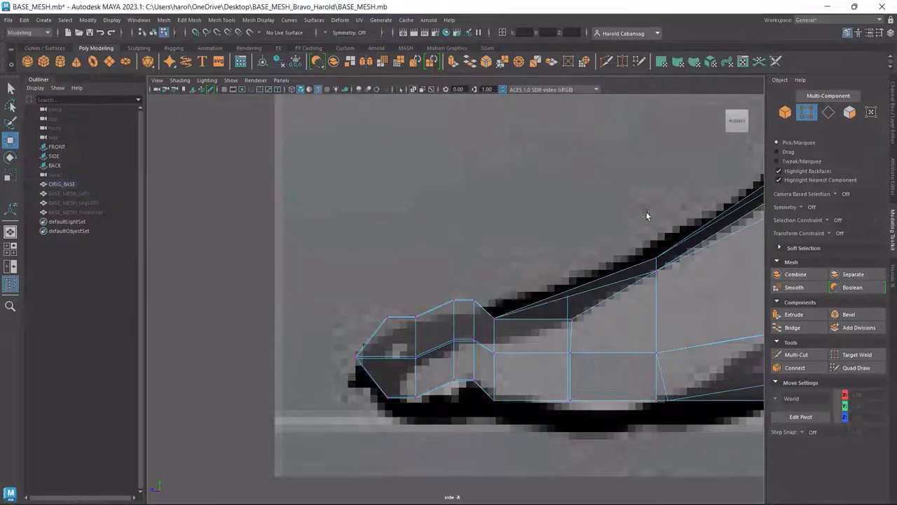
- Move the horizontal edge on the inner side of the foot, just behind the big toe, sideways to X 0.82
{"action": "key", "text": "space"}
{"action": "key", "text": "space"}
{"action": "left_click_drag", "start_coordinate": [591, 279], "coordinate": [527, 287], "text": "alt"}
{"action": "left_click", "coordinate": [828, 112]}
{"action": "double_click", "coordinate": [531, 260]}
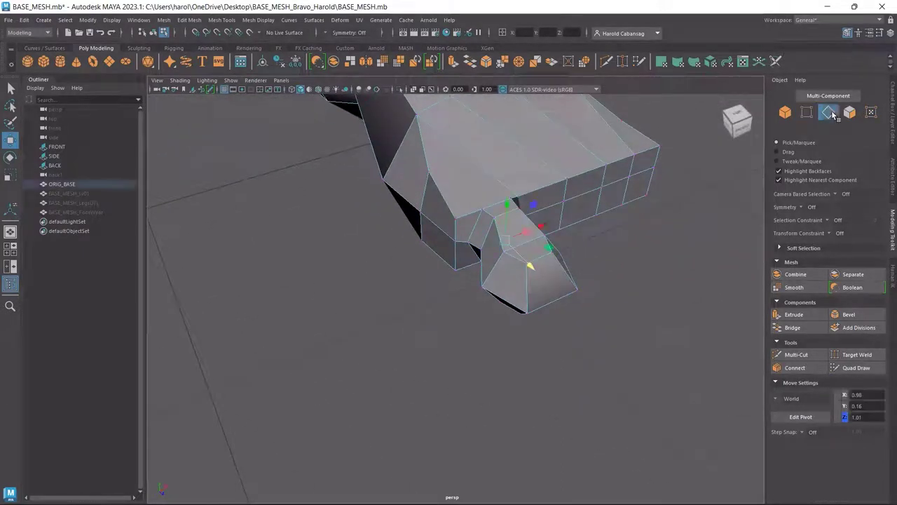
{"action": "left_click", "coordinate": [441, 229]}
{"action": "left_click_drag", "start_coordinate": [471, 216], "coordinate": [468, 348]}
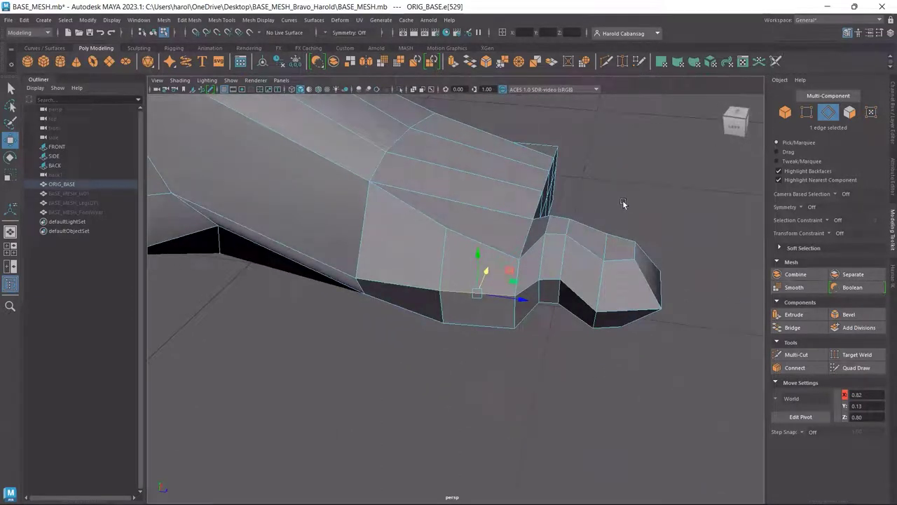
- Lower the top face at the big toe's narrow neck to Y 0.25
{"action": "left_click", "coordinate": [849, 112]}
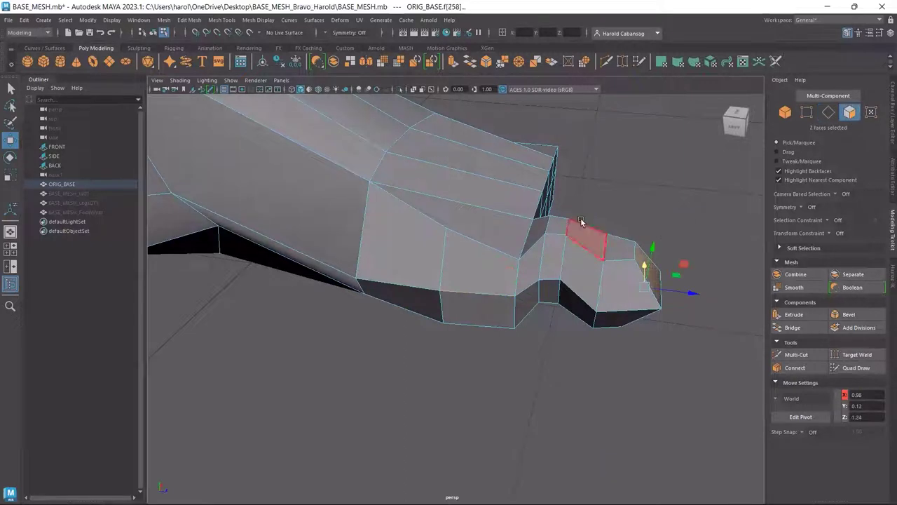
{"action": "left_click", "coordinate": [561, 223]}
{"action": "left_click_drag", "start_coordinate": [559, 196], "coordinate": [558, 205]}
{"action": "mouse_move", "coordinate": [631, 218]}
{"action": "left_mouse_down", "text": "alt"}
{"action": "mouse_move", "coordinate": [636, 195]}
{"action": "mouse_move", "coordinate": [666, 217]}
{"action": "mouse_move", "coordinate": [633, 215]}
{"action": "left_mouse_up", "text": "alt"}
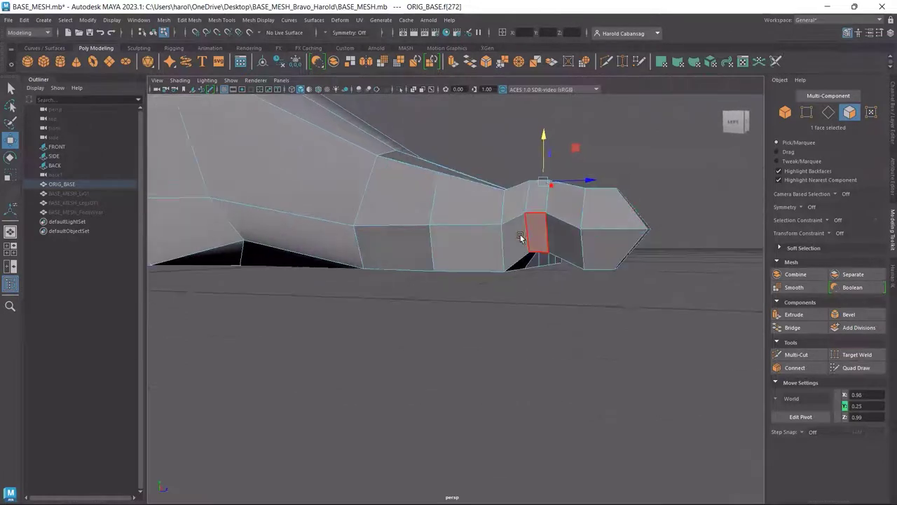
{"action": "left_click_drag", "start_coordinate": [525, 236], "coordinate": [353, 269], "text": "alt"}
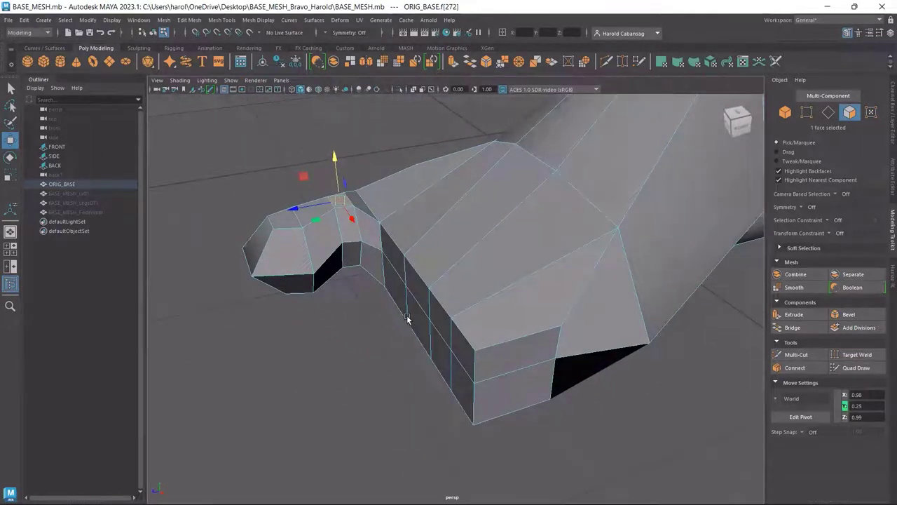
{"action": "left_click_drag", "start_coordinate": [407, 316], "coordinate": [439, 326], "text": "alt"}
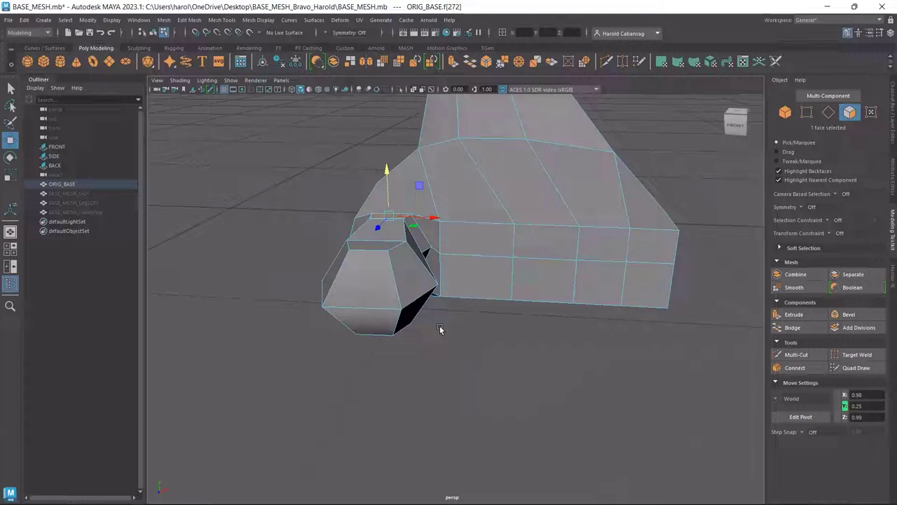
- Narrow the two stacked front faces beside the big toe and align them with the second toe in the front reference at X 1.20
{"action": "left_click", "coordinate": [482, 246]}
{"action": "left_click", "coordinate": [483, 278], "text": "shift"}
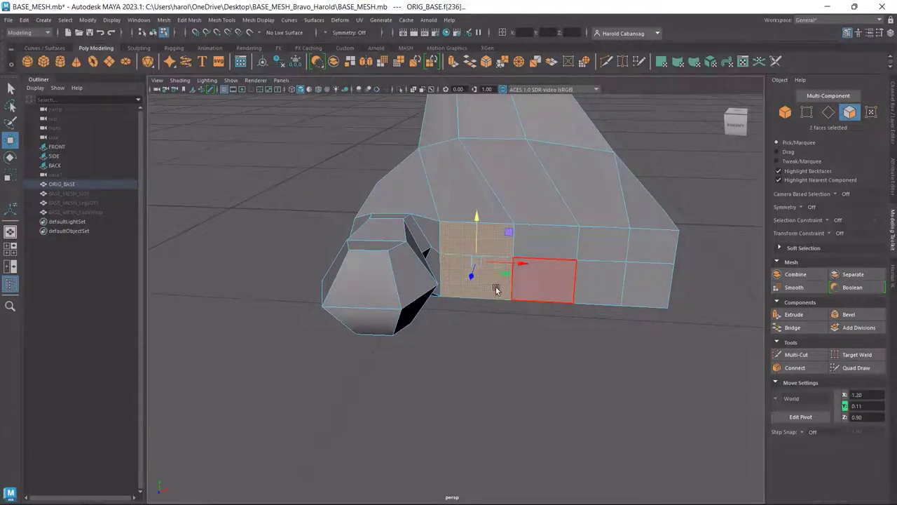
{"action": "key", "text": "space"}
{"action": "key", "text": "space"}
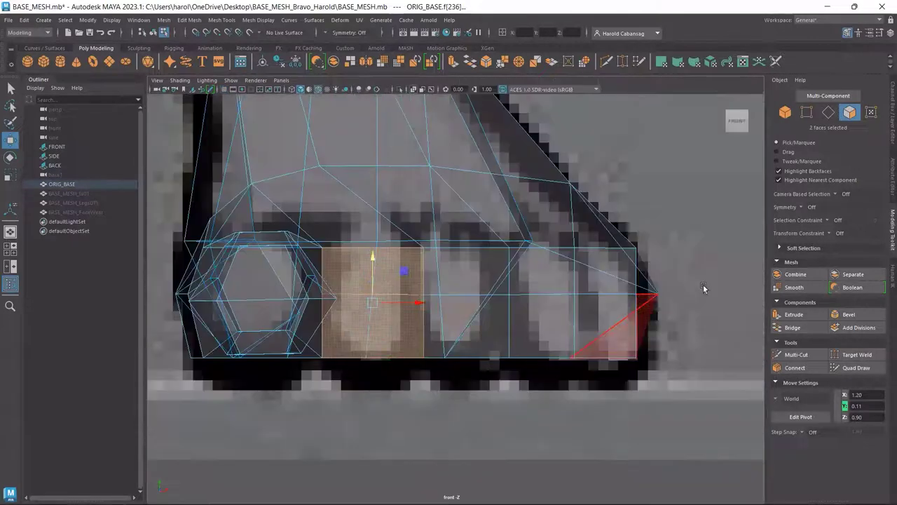
{"action": "key", "text": "r"}
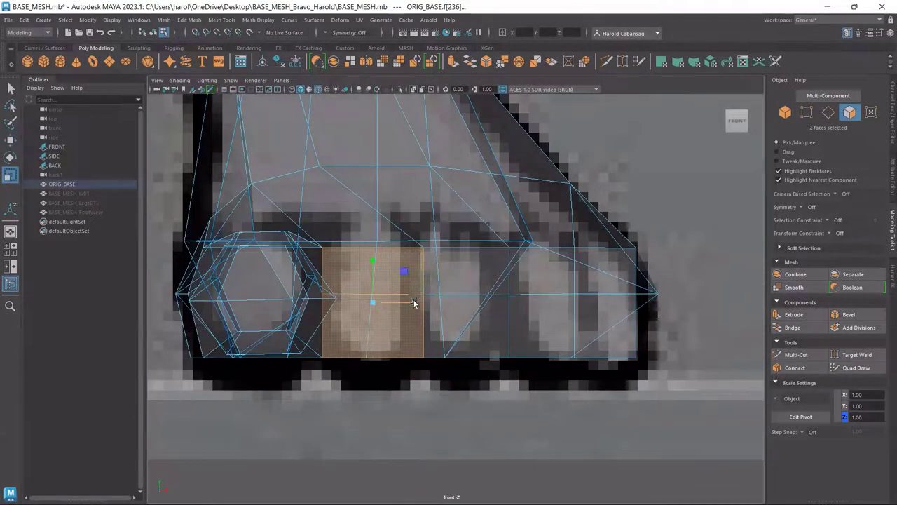
{"action": "left_click_drag", "start_coordinate": [414, 304], "coordinate": [406, 307]}
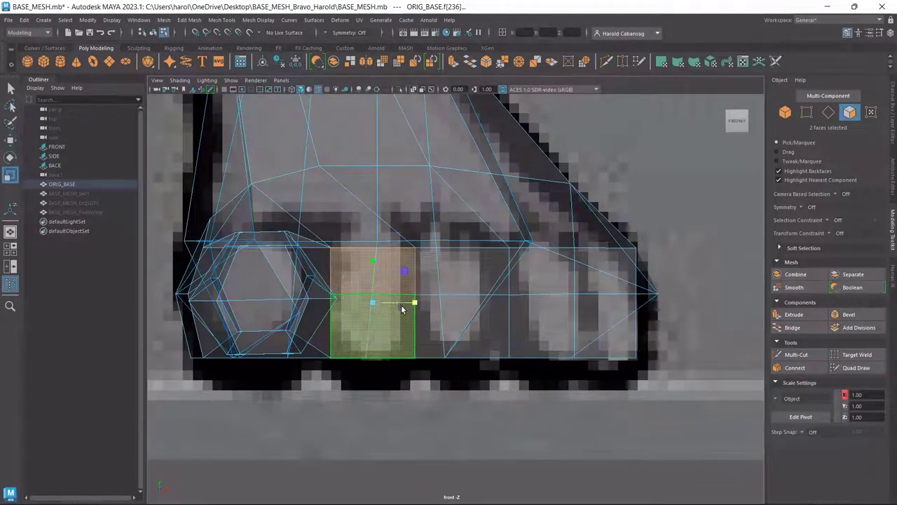
{"action": "key", "text": "w"}
{"action": "left_click_drag", "start_coordinate": [404, 305], "coordinate": [400, 306]}
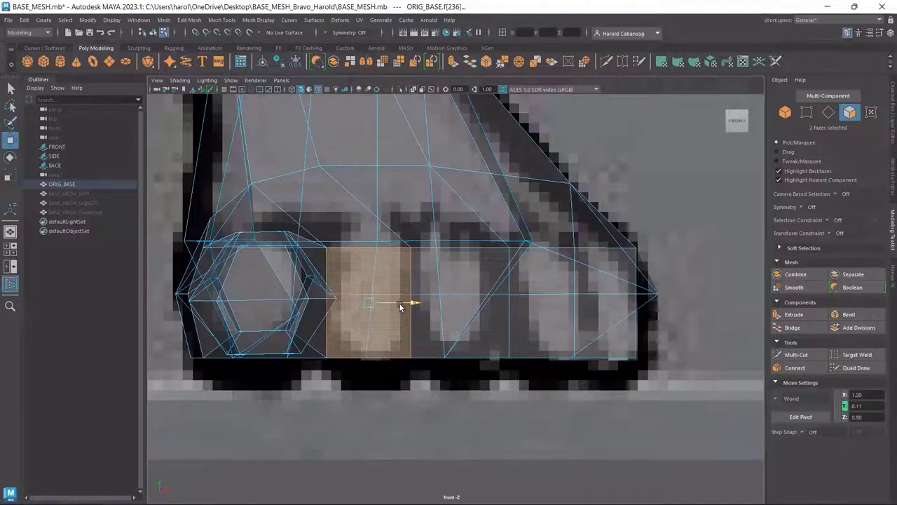
- Extrude the two narrowed front faces forward to Z 1.28 to form the block for the second toe
{"action": "key", "text": "space"}
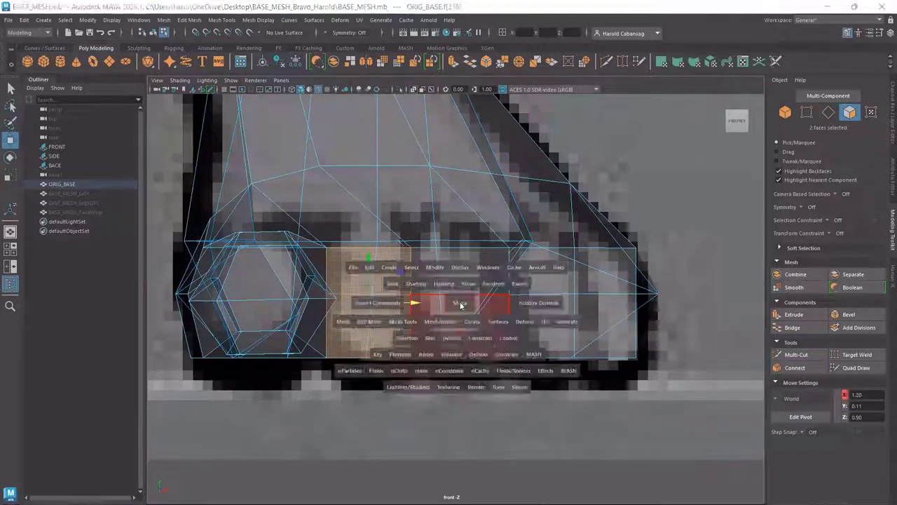
{"action": "key", "text": "space"}
{"action": "left_click_drag", "start_coordinate": [582, 298], "coordinate": [553, 288], "text": "alt"}
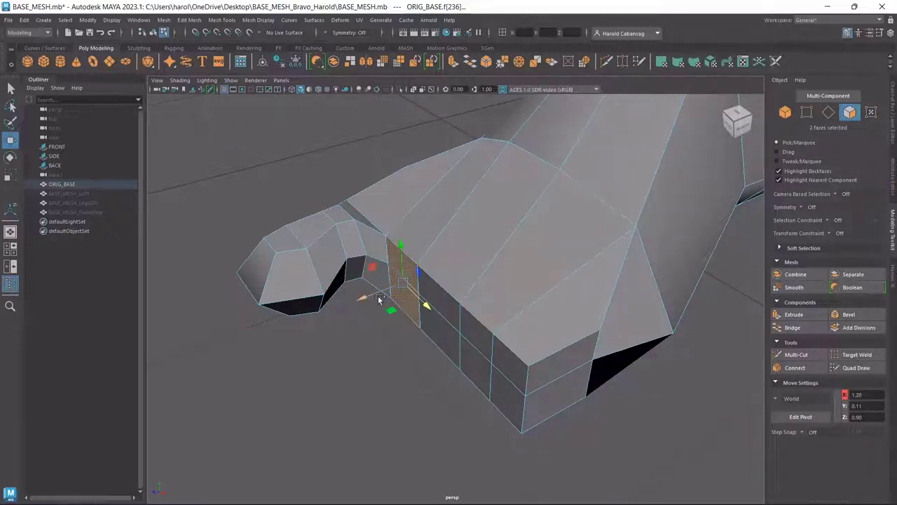
{"action": "left_click_drag", "start_coordinate": [375, 298], "coordinate": [239, 346]}
{"action": "mouse_move", "coordinate": [355, 304]}
{"action": "left_mouse_down", "text": "alt"}
{"action": "mouse_move", "coordinate": [300, 344]}
{"action": "mouse_move", "coordinate": [321, 334]}
{"action": "mouse_move", "coordinate": [325, 343]}
{"action": "mouse_move", "coordinate": [361, 291]}
{"action": "left_mouse_up", "text": "alt"}
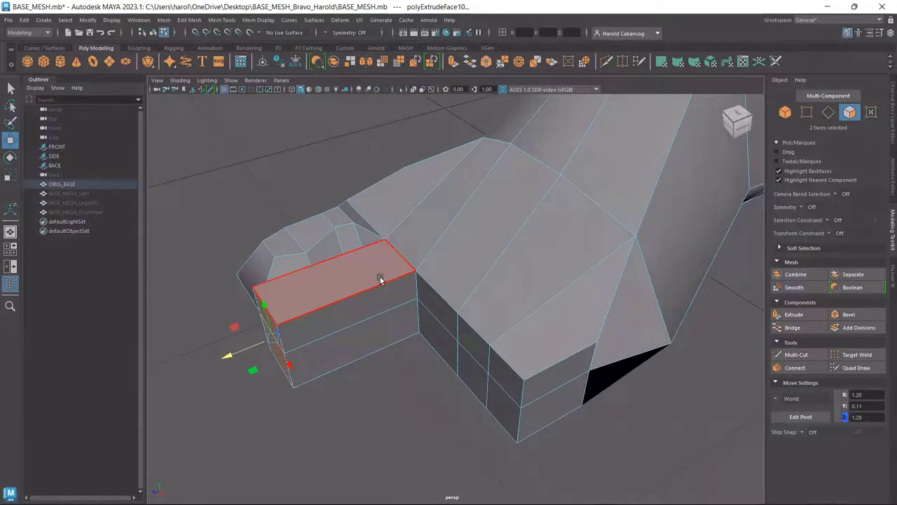
- Switch to the Jamboard in Chrome, review the polygonal modeling frame on extruding and subdividing, and return to Maya
{"action": "key", "text": "super+Tab"}
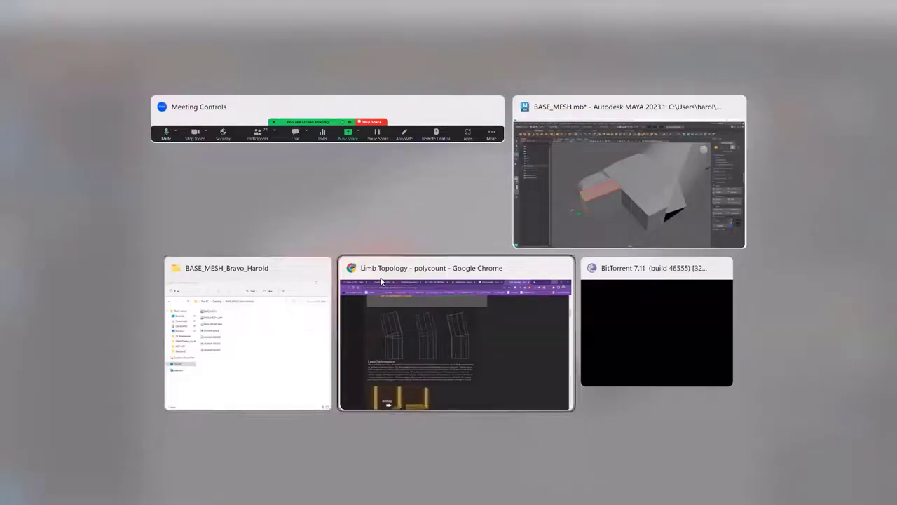
{"action": "left_click", "coordinate": [382, 281]}
{"action": "left_click", "coordinate": [466, 10]}
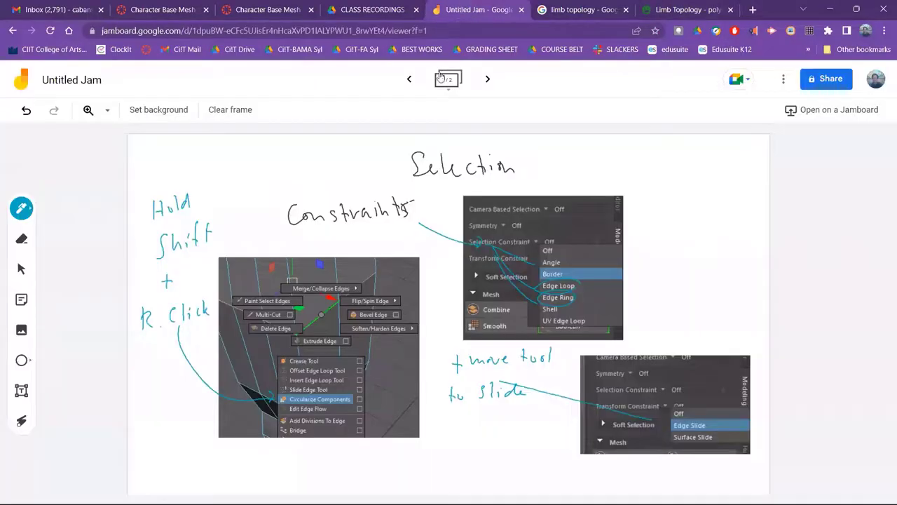
{"action": "left_click", "coordinate": [409, 78]}
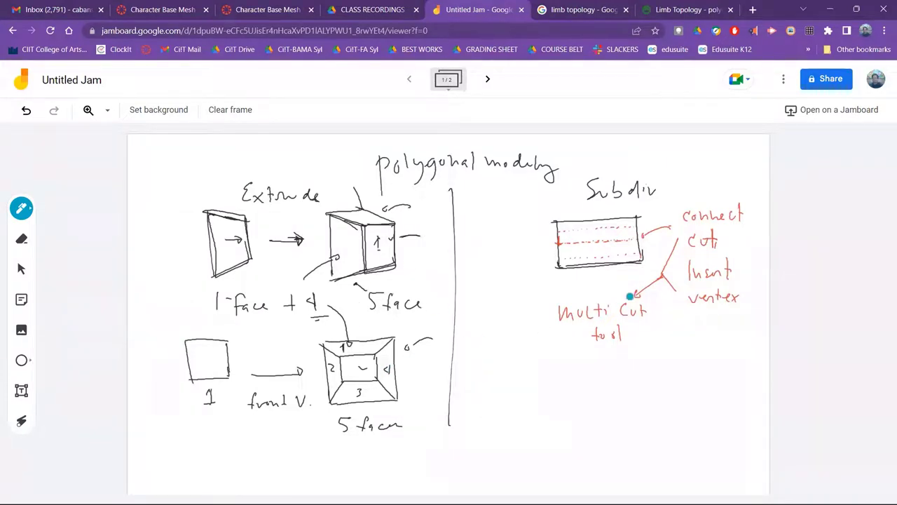
{"action": "left_click", "coordinate": [636, 295]}
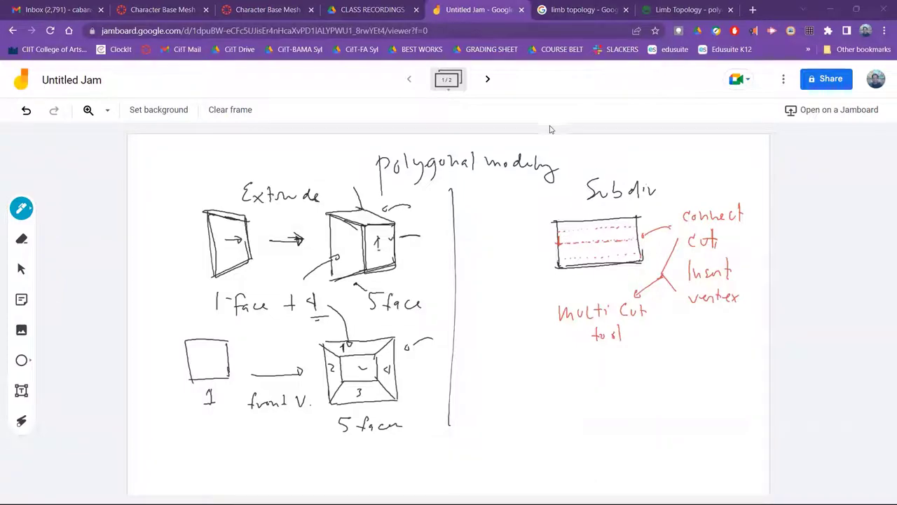
{"action": "key", "text": "super+Tab"}
{"action": "left_click", "coordinate": [280, 336]}
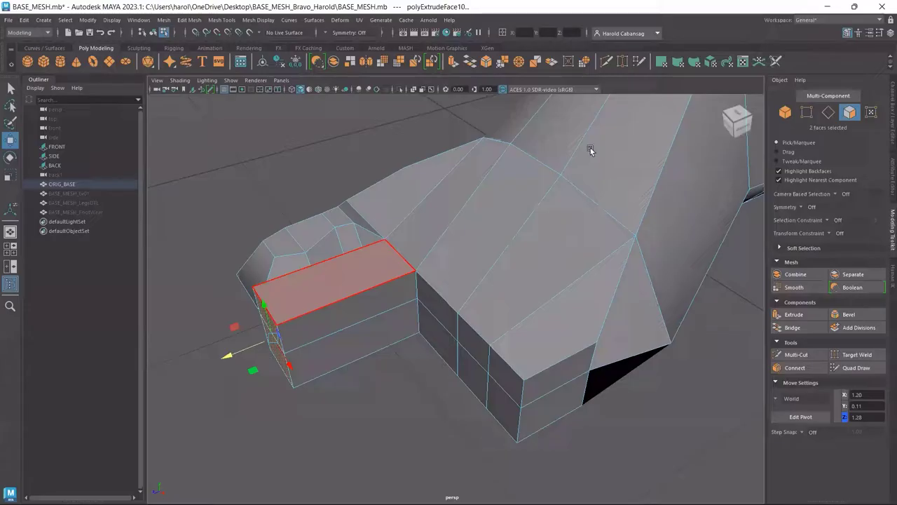
- Connect the six lengthwise edges of the second toe block with 3 segments to add three evenly spaced edge loops
{"action": "left_click", "coordinate": [481, 264]}
{"action": "left_click_drag", "start_coordinate": [466, 265], "coordinate": [486, 260], "text": "alt"}
{"action": "left_click", "coordinate": [828, 112]}
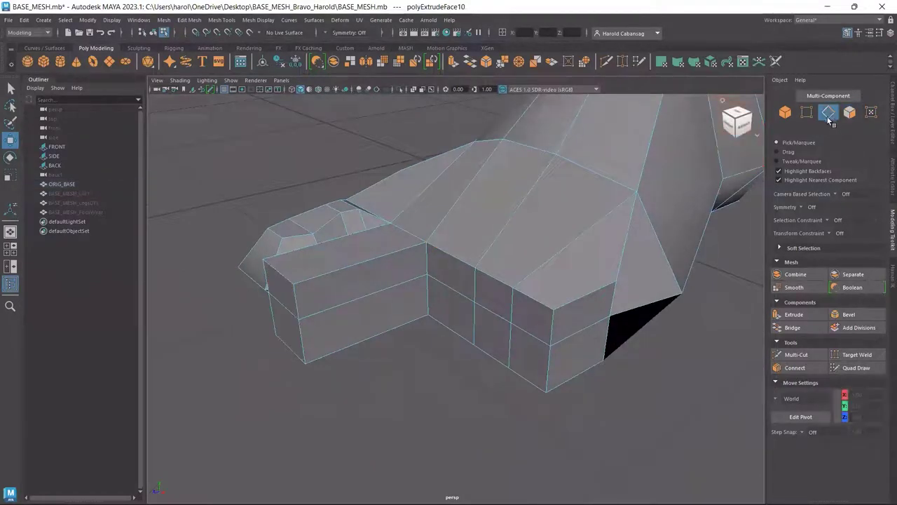
{"action": "left_click", "coordinate": [376, 290]}
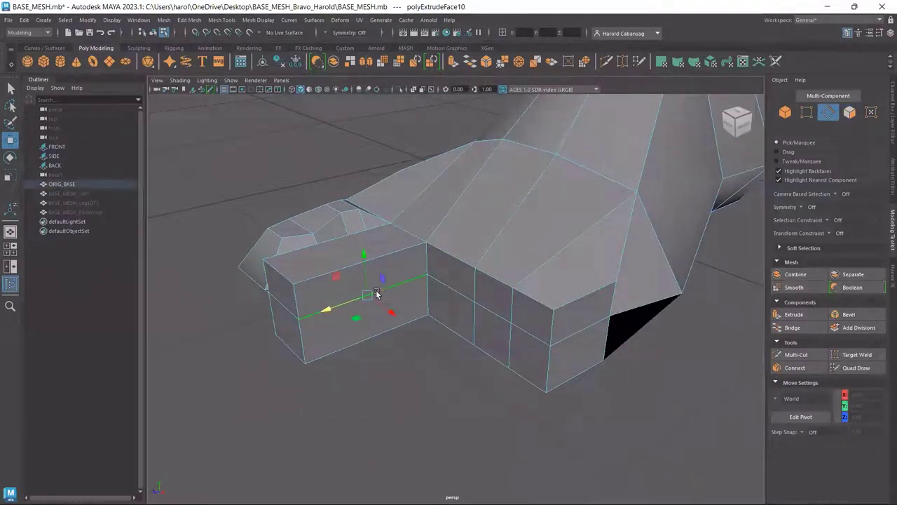
{"action": "double_click", "coordinate": [370, 340], "text": "shift"}
{"action": "left_click_drag", "start_coordinate": [403, 276], "coordinate": [370, 297], "text": "alt"}
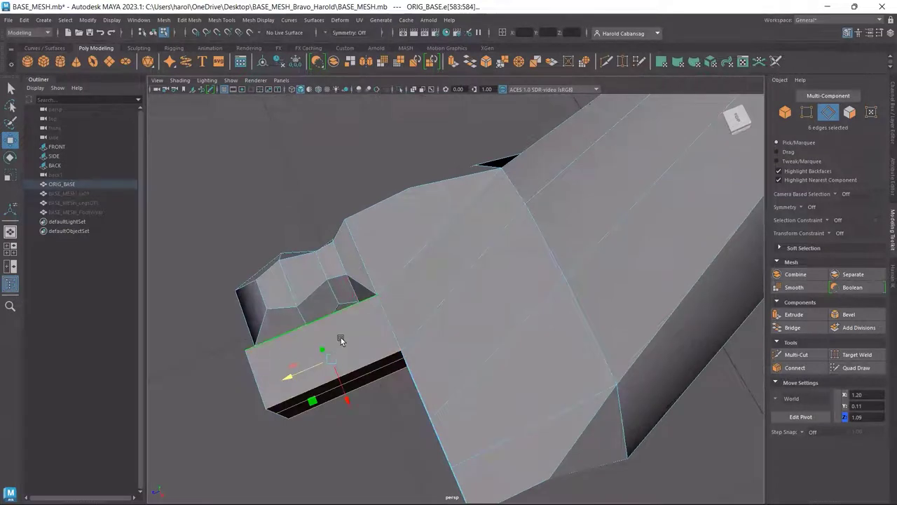
{"action": "left_click_drag", "start_coordinate": [343, 341], "coordinate": [464, 270], "text": "alt"}
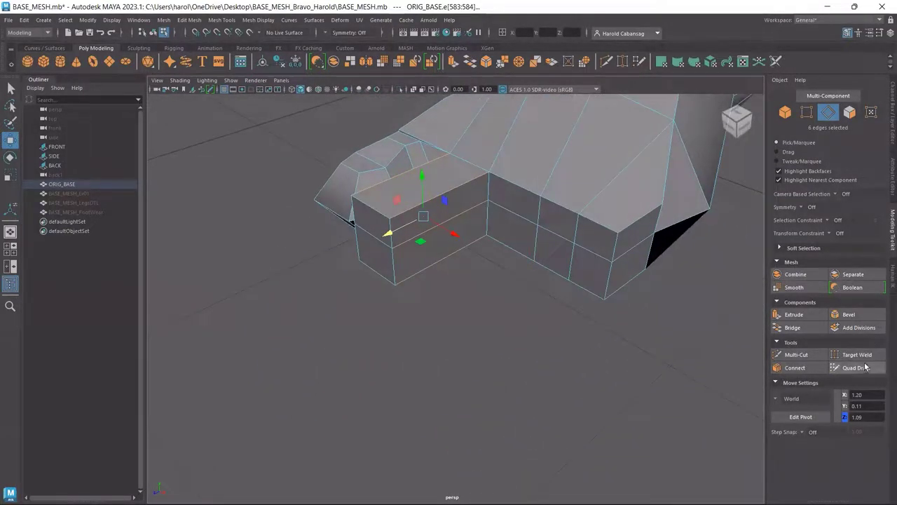
{"action": "left_click", "coordinate": [796, 367]}
{"action": "left_click_drag", "start_coordinate": [513, 238], "coordinate": [489, 278], "text": "alt"}
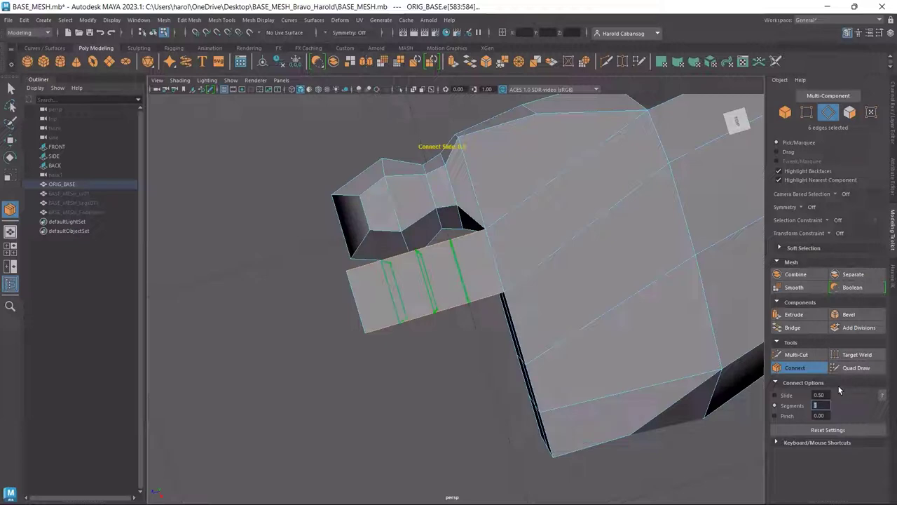
{"action": "left_click", "coordinate": [11, 139]}
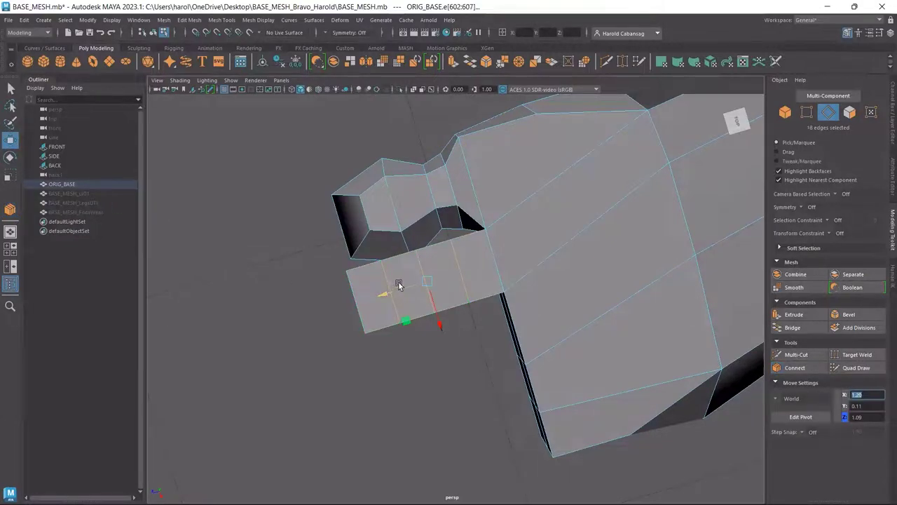
- Circularize the three new edge loops around the second toe to round its cross-section
{"action": "left_click_drag", "start_coordinate": [398, 284], "coordinate": [320, 257], "text": "alt"}
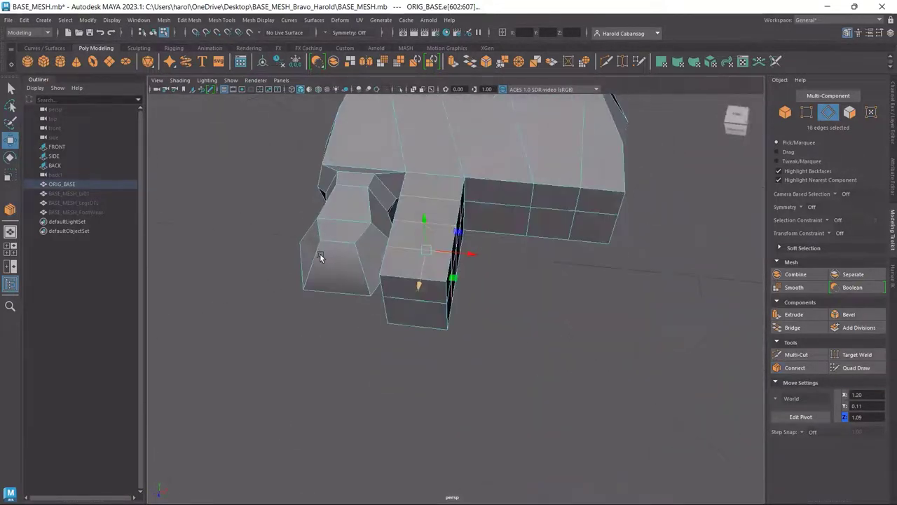
{"action": "left_click_drag", "start_coordinate": [525, 340], "coordinate": [484, 332], "text": "alt"}
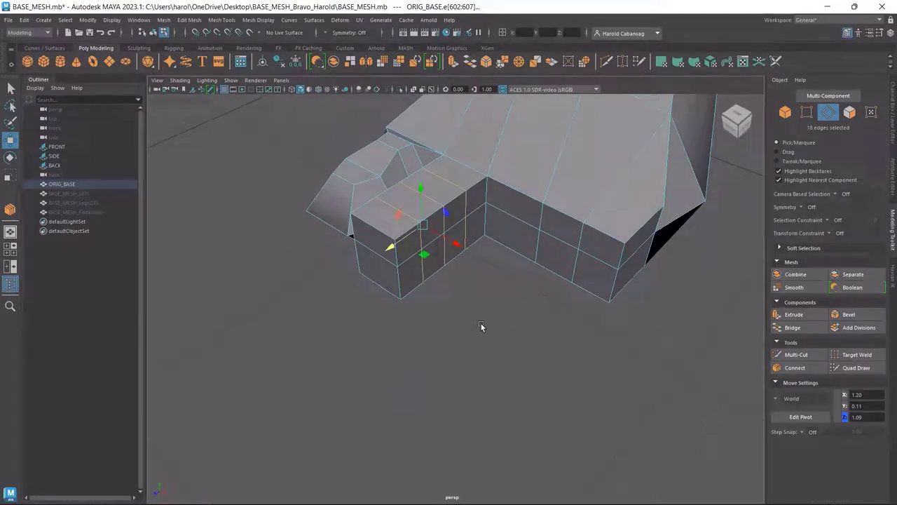
{"action": "double_click", "coordinate": [444, 193], "text": "shift"}
{"action": "right_click", "coordinate": [454, 185], "text": "shift"}
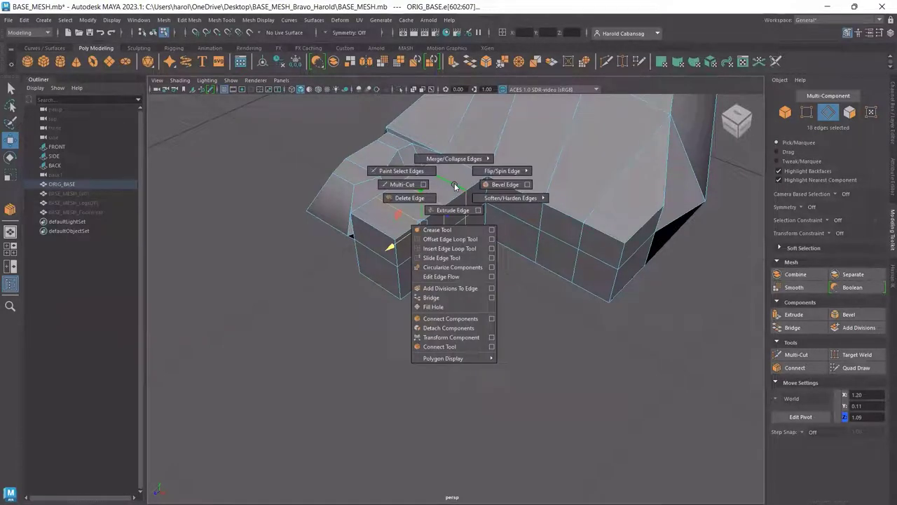
{"action": "left_click", "coordinate": [454, 268]}
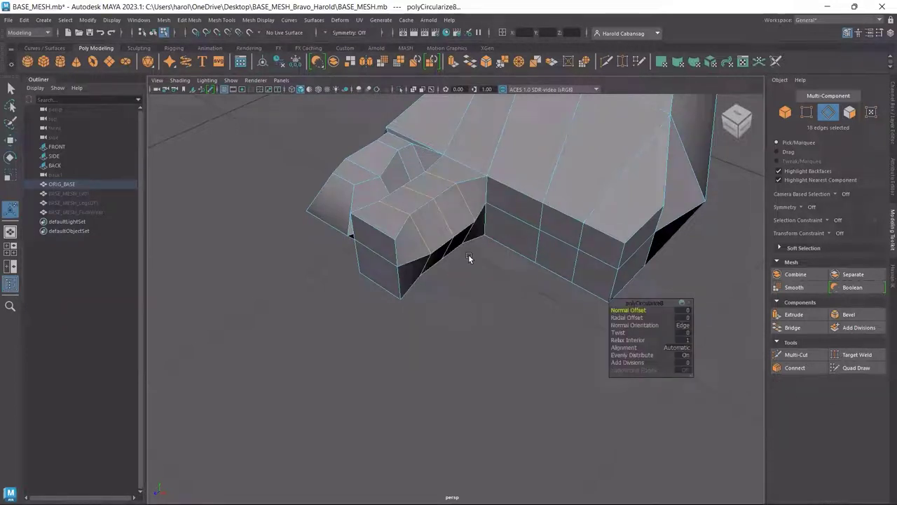
{"action": "key", "text": "w"}
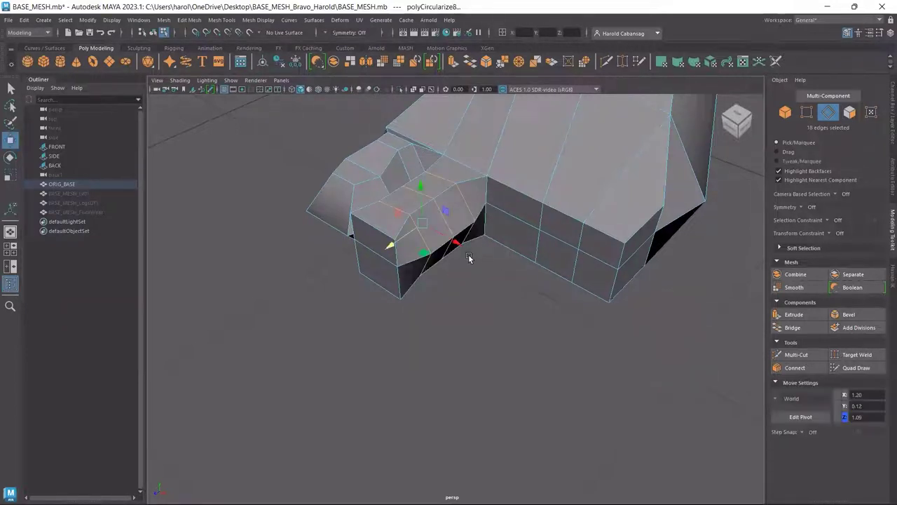
- Circularize the two faces at the tip of the second toe to give its end a rounded outline
{"action": "left_click", "coordinate": [857, 113]}
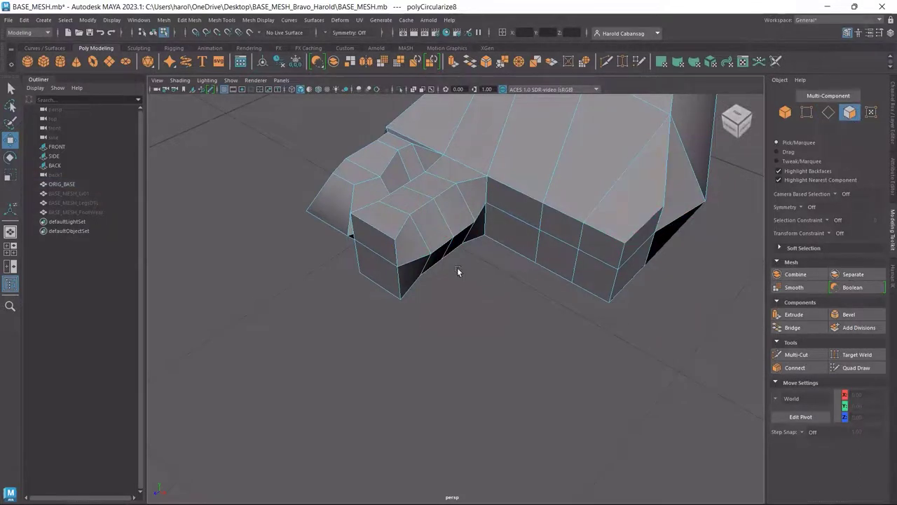
{"action": "left_click", "coordinate": [379, 247]}
{"action": "left_click", "coordinate": [390, 286], "text": "shift"}
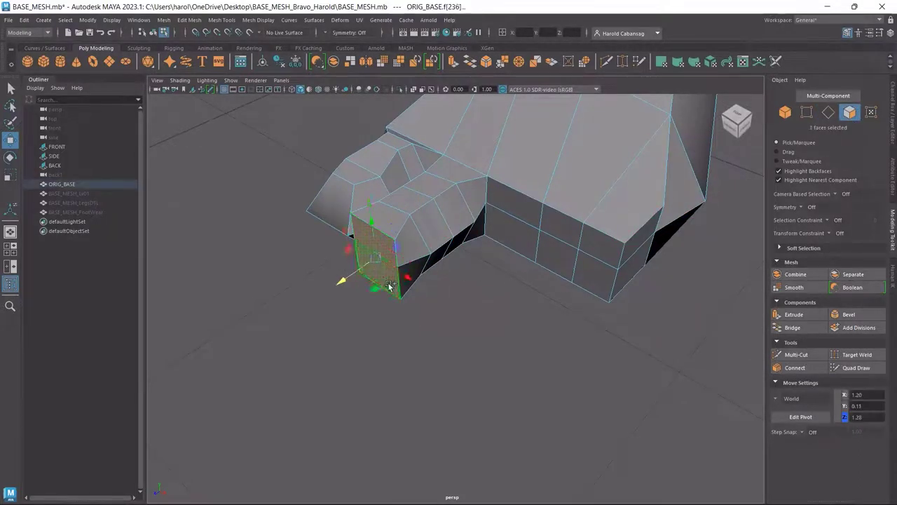
{"action": "right_click", "coordinate": [390, 288], "text": "shift"}
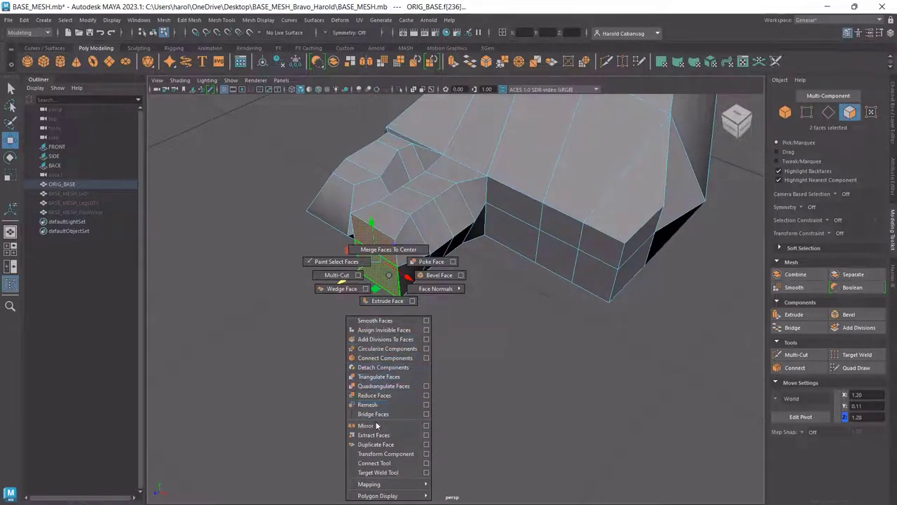
{"action": "left_click", "coordinate": [418, 350]}
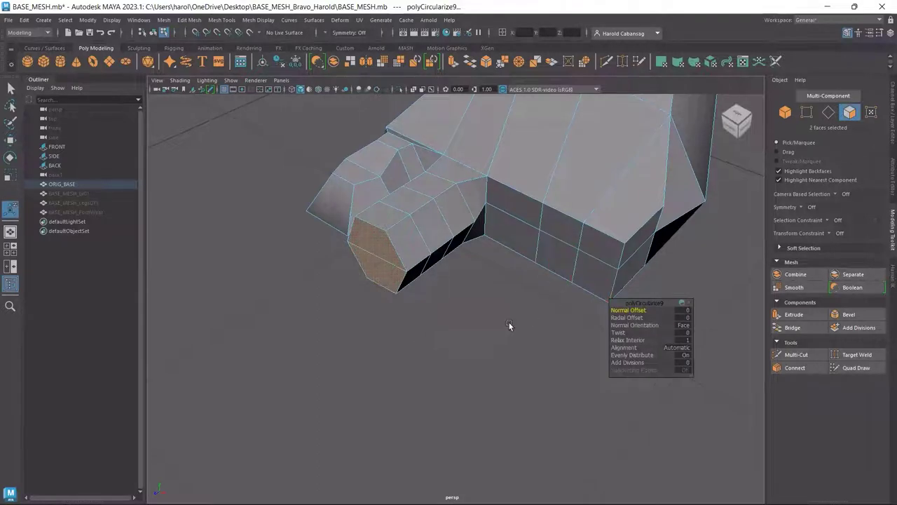
{"action": "key", "text": "w"}
{"action": "left_click_drag", "start_coordinate": [430, 338], "coordinate": [468, 301], "text": "alt"}
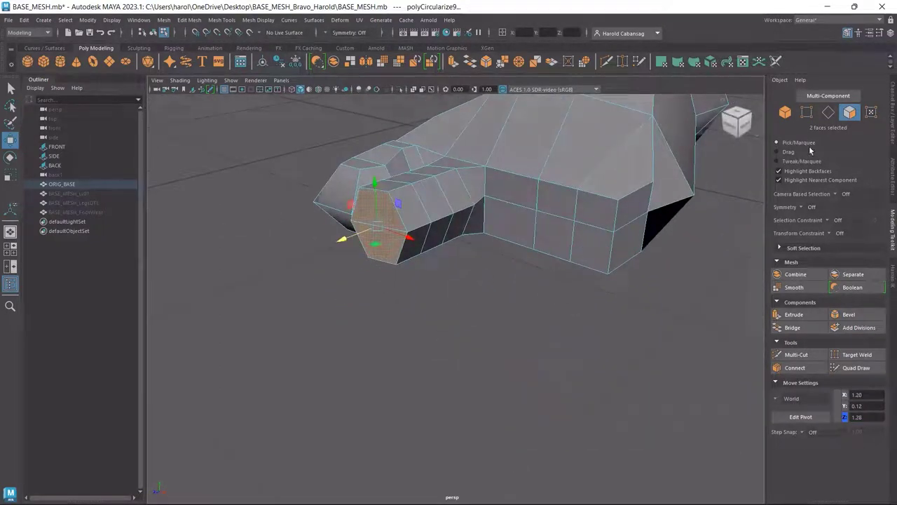
{"action": "left_click_drag", "start_coordinate": [383, 291], "coordinate": [450, 282], "text": "alt"}
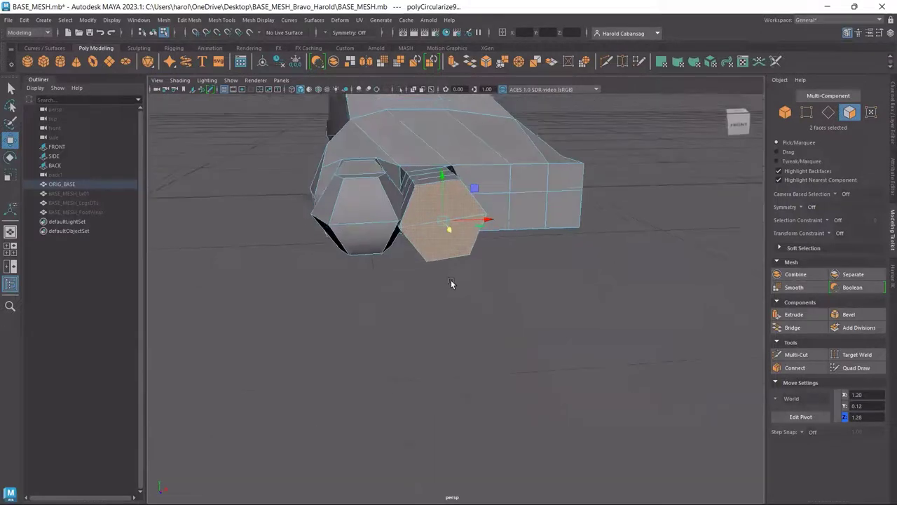
- Check the second toe's rounded tip against the front reference and examine its end section from above
{"action": "key", "text": "space"}
{"action": "key", "text": "space"}
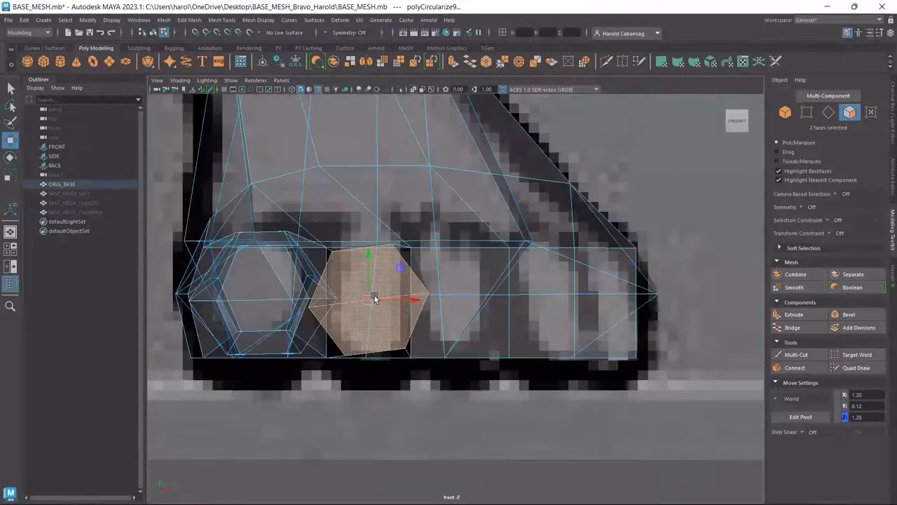
{"action": "key", "text": "space"}
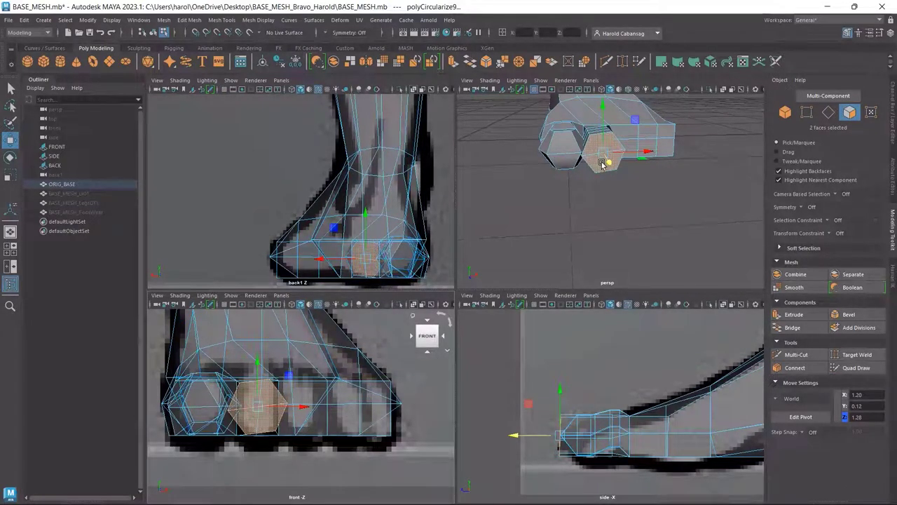
{"action": "left_click_drag", "start_coordinate": [603, 171], "coordinate": [594, 222], "text": "alt"}
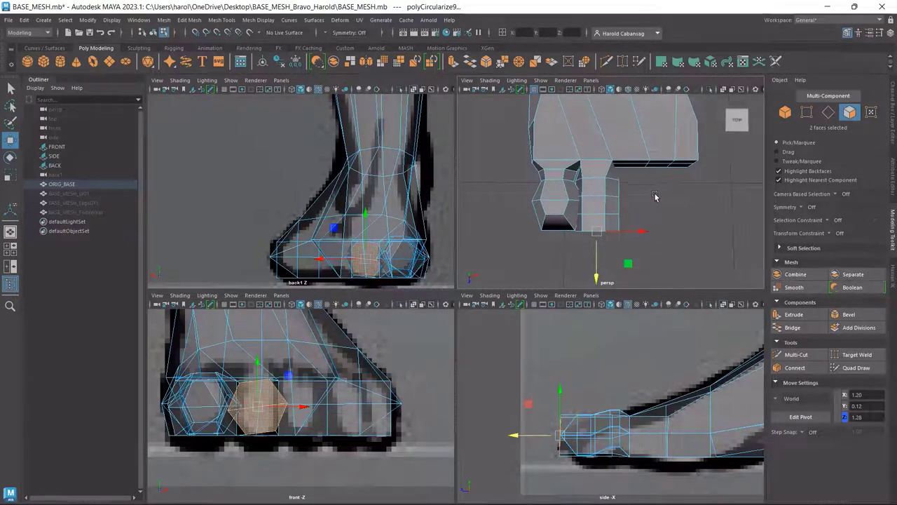
{"action": "left_click_drag", "start_coordinate": [646, 199], "coordinate": [596, 255]}
{"action": "left_click_drag", "start_coordinate": [642, 192], "coordinate": [597, 209], "text": "ctrl"}
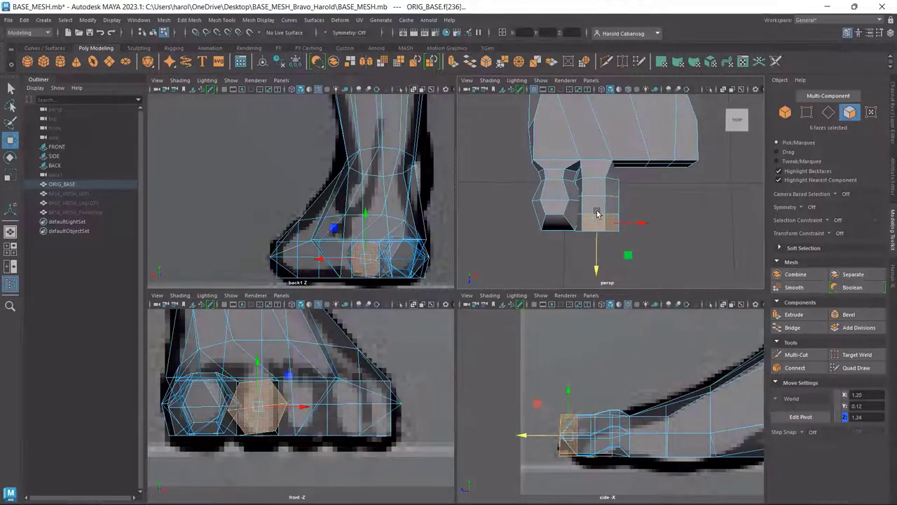
{"action": "left_click", "coordinate": [693, 265]}
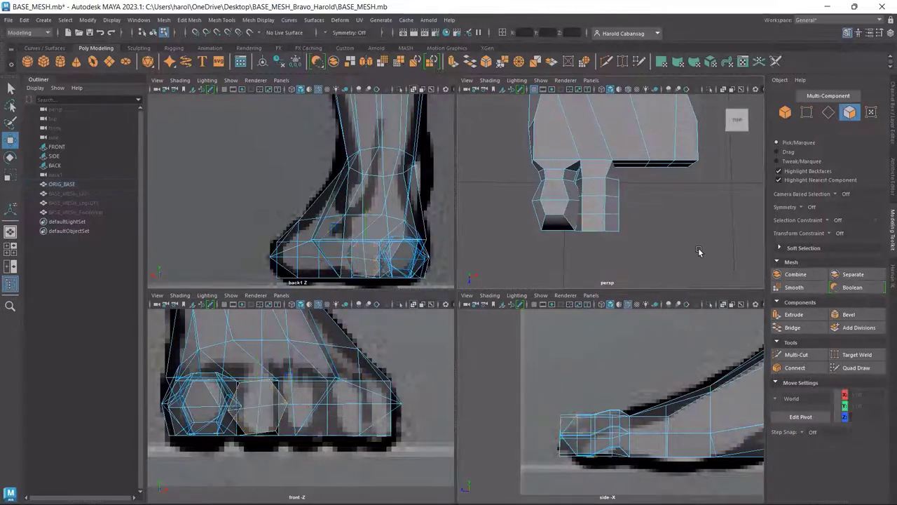
- Select the second toe's faces except the row nearest the foot and rotate them in the front view to level the toe's cross-section
{"action": "left_click", "coordinate": [829, 113]}
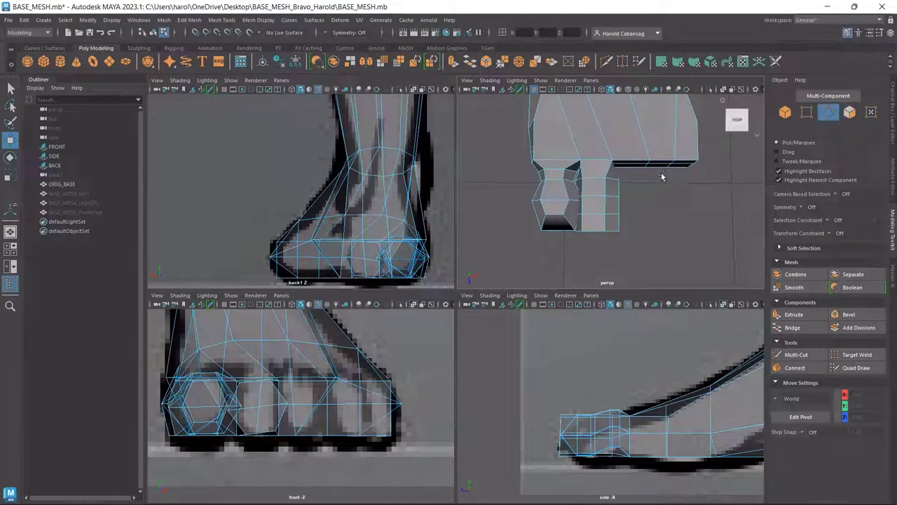
{"action": "double_click", "coordinate": [612, 181]}
{"action": "double_click", "coordinate": [608, 197], "text": "shift"}
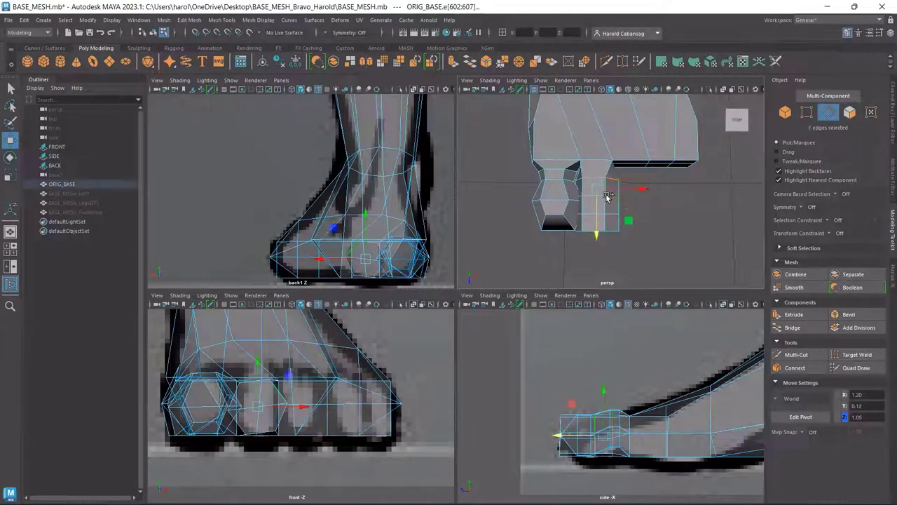
{"action": "left_click", "coordinate": [675, 206]}
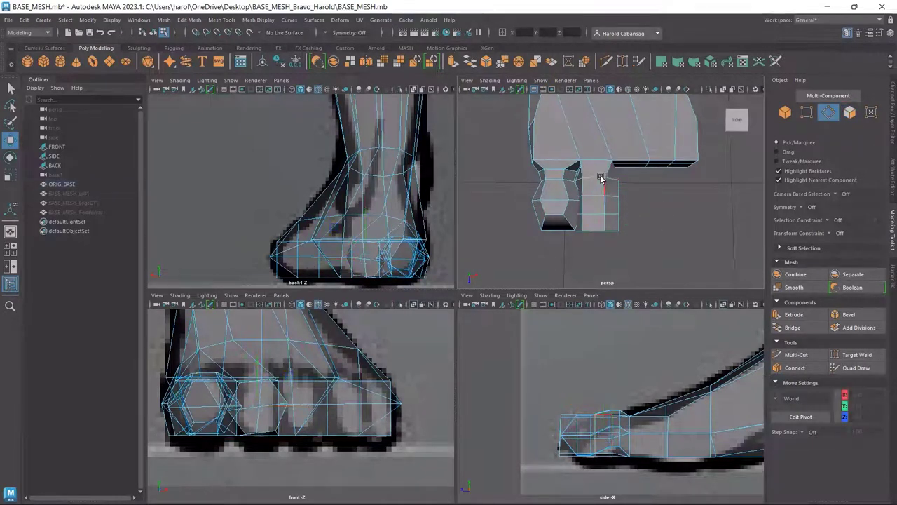
{"action": "double_click", "coordinate": [598, 181]}
{"action": "double_click", "coordinate": [588, 200], "text": "shift"}
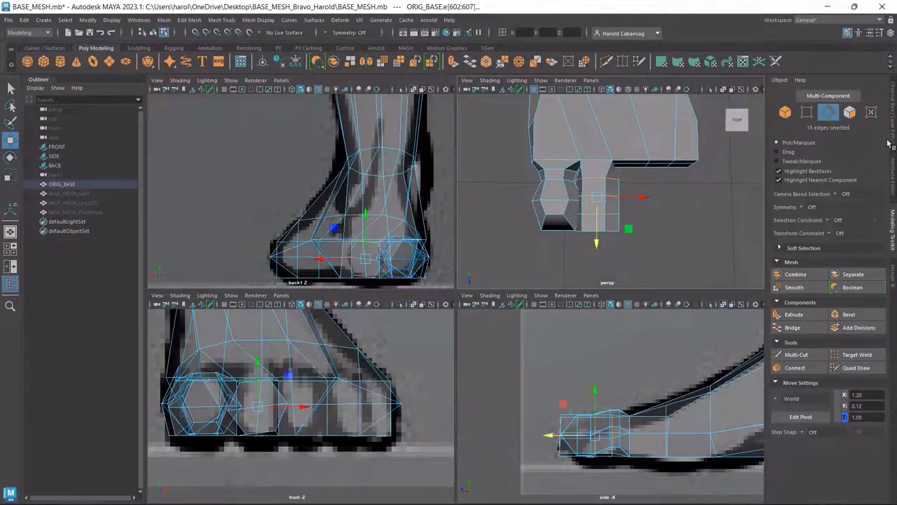
{"action": "left_click", "coordinate": [850, 112]}
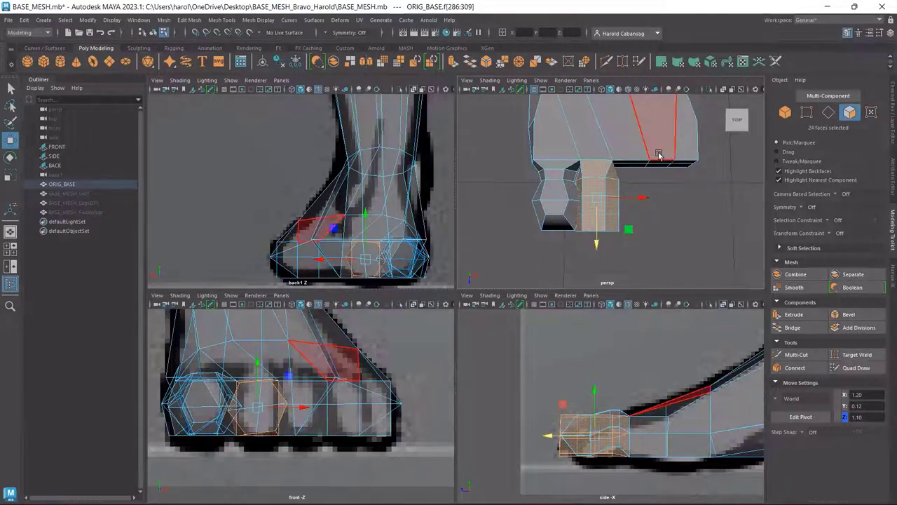
{"action": "left_click_drag", "start_coordinate": [487, 135], "coordinate": [663, 171], "text": "ctrl"}
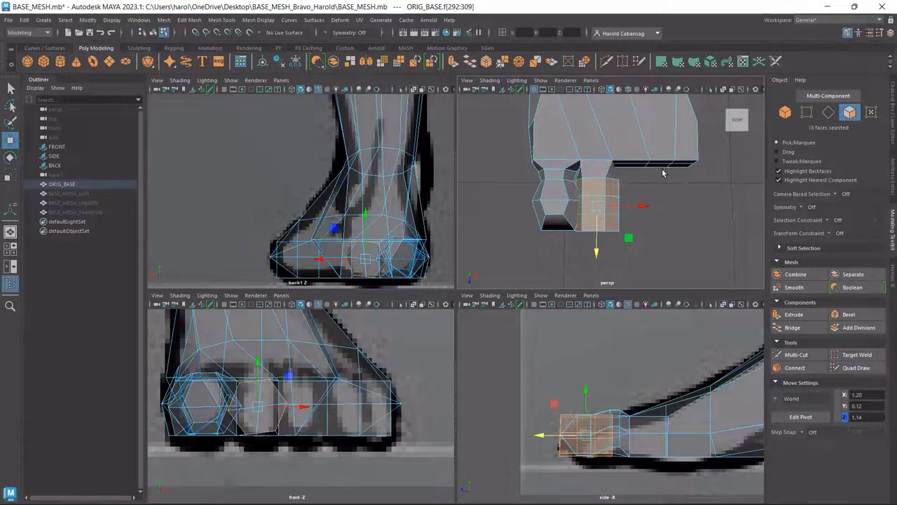
{"action": "key", "text": "space"}
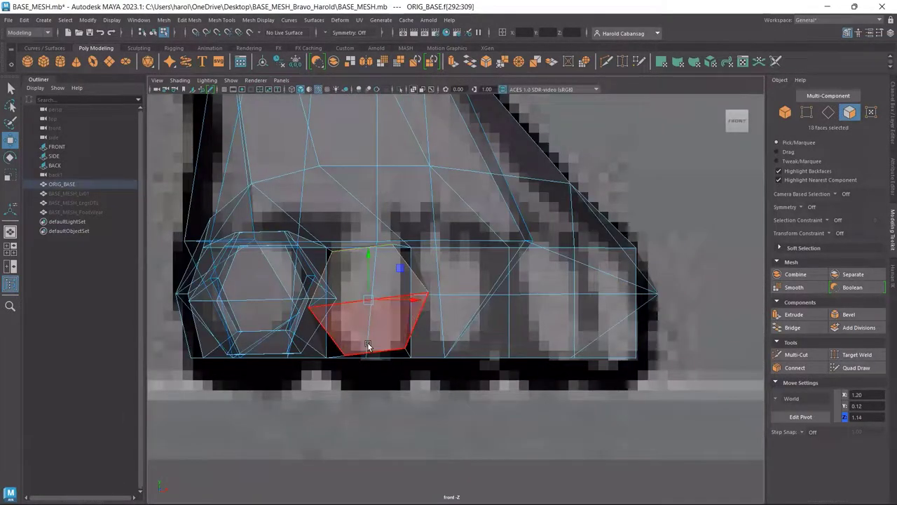
{"action": "key", "text": "e"}
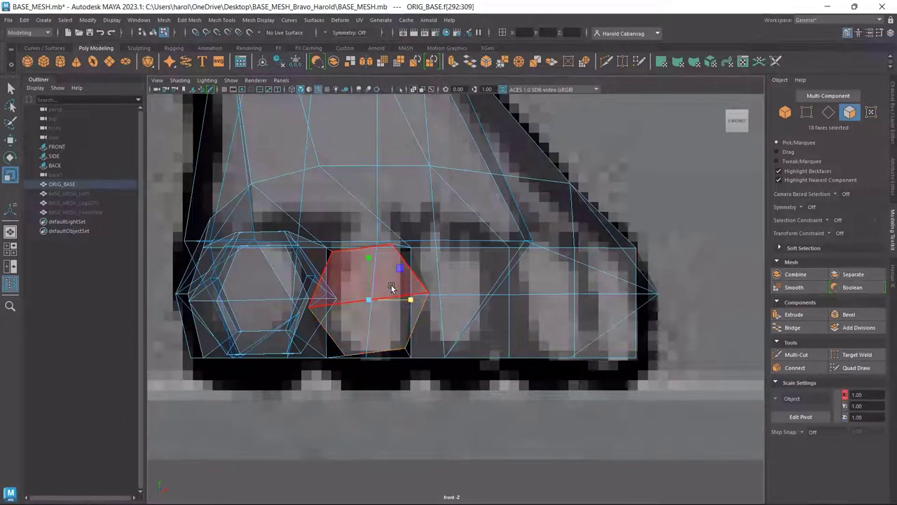
{"action": "left_click_drag", "start_coordinate": [396, 270], "coordinate": [398, 268]}
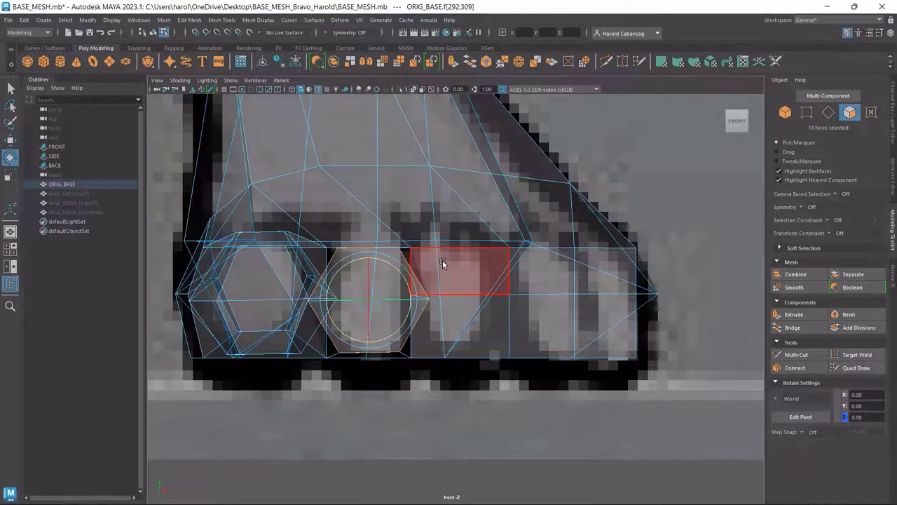
- Scale the selected second toe faces down in width to make the toe narrower
{"action": "key", "text": "space"}
{"action": "key", "text": "space"}
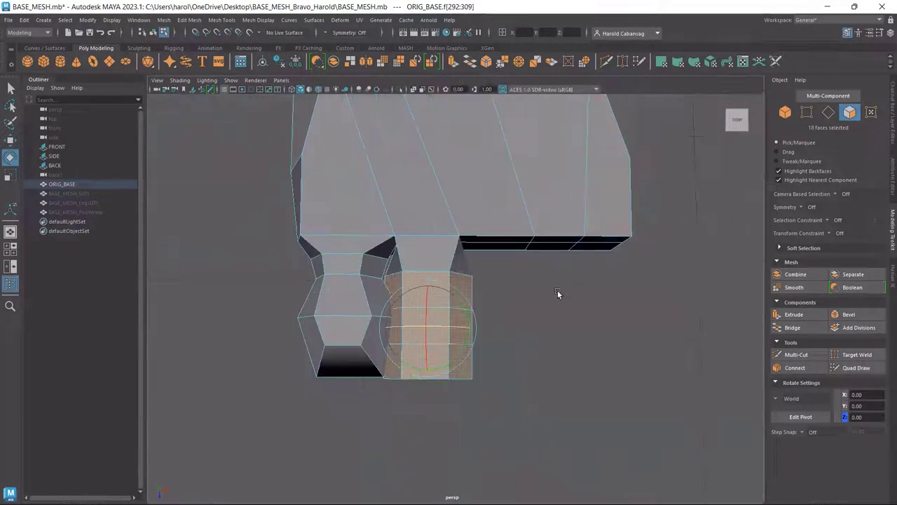
{"action": "key", "text": "r"}
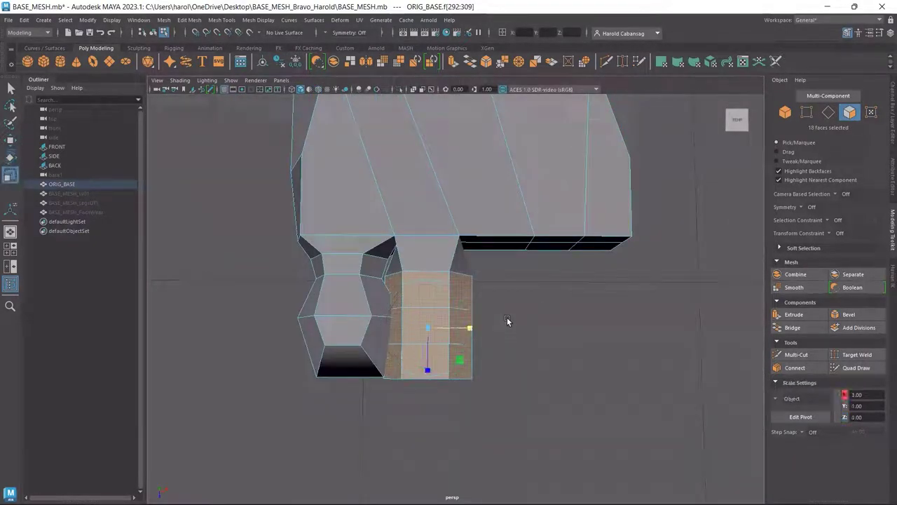
{"action": "left_click_drag", "start_coordinate": [466, 328], "coordinate": [450, 331]}
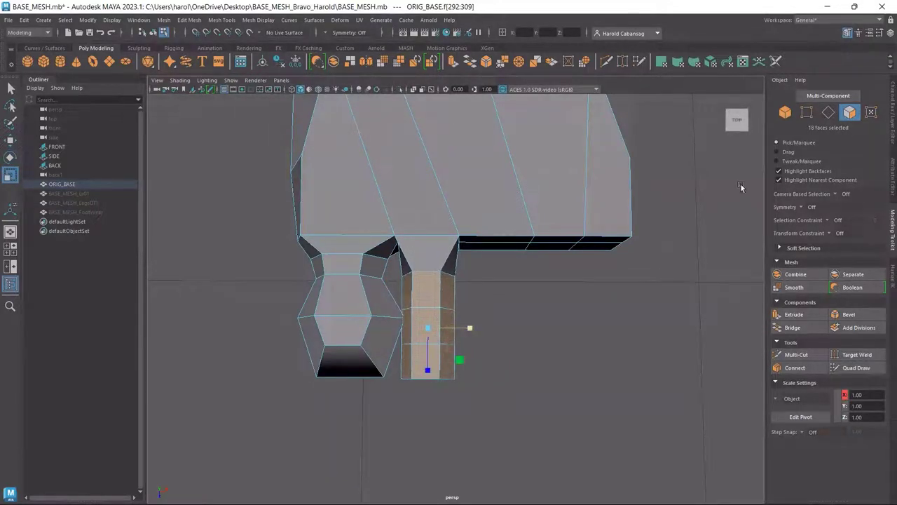
- Scale the widest edge loop of the big toe down in width to clear the neighbouring toe
{"action": "left_click", "coordinate": [828, 112]}
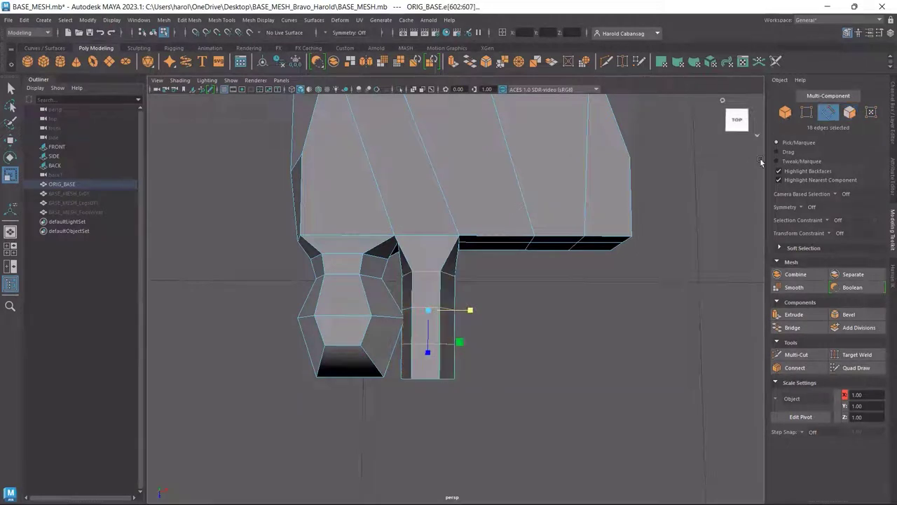
{"action": "double_click", "coordinate": [344, 317]}
{"action": "left_click_drag", "start_coordinate": [396, 322], "coordinate": [390, 323]}
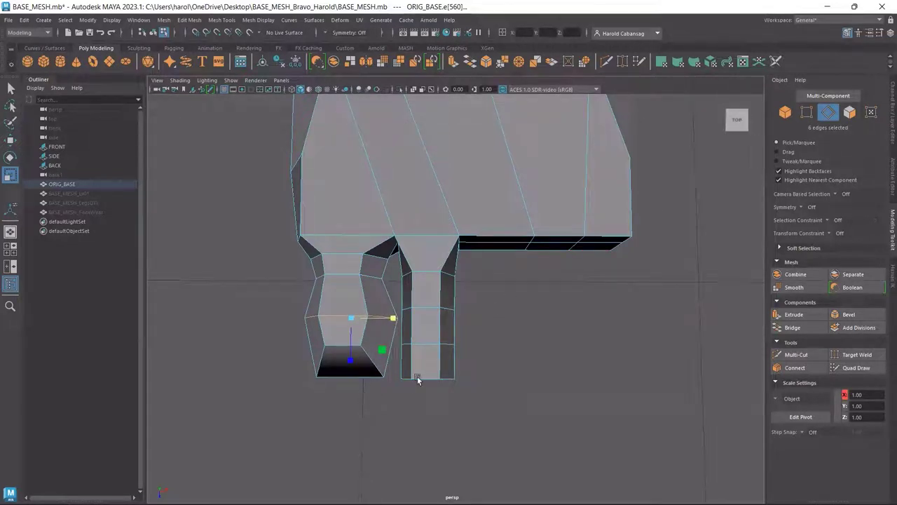
{"action": "left_click", "coordinate": [594, 356]}
{"action": "key", "text": "space"}
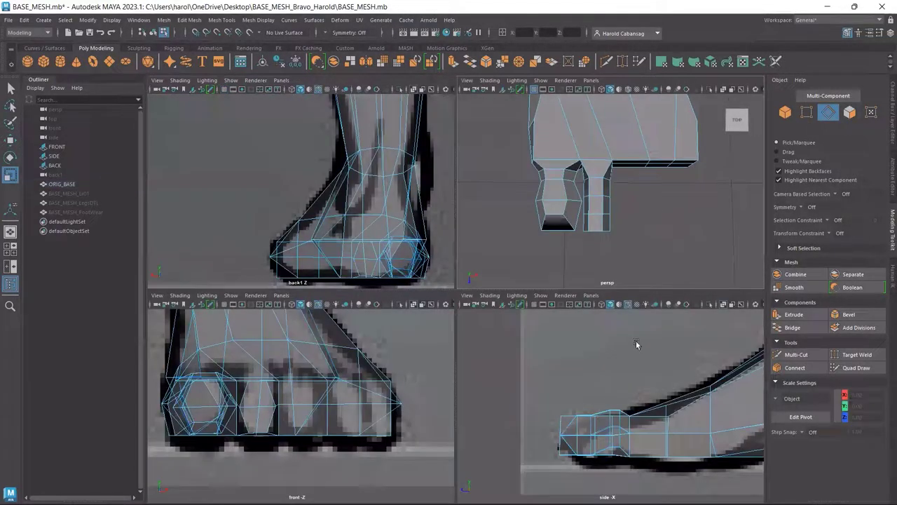
{"action": "key", "text": "space"}
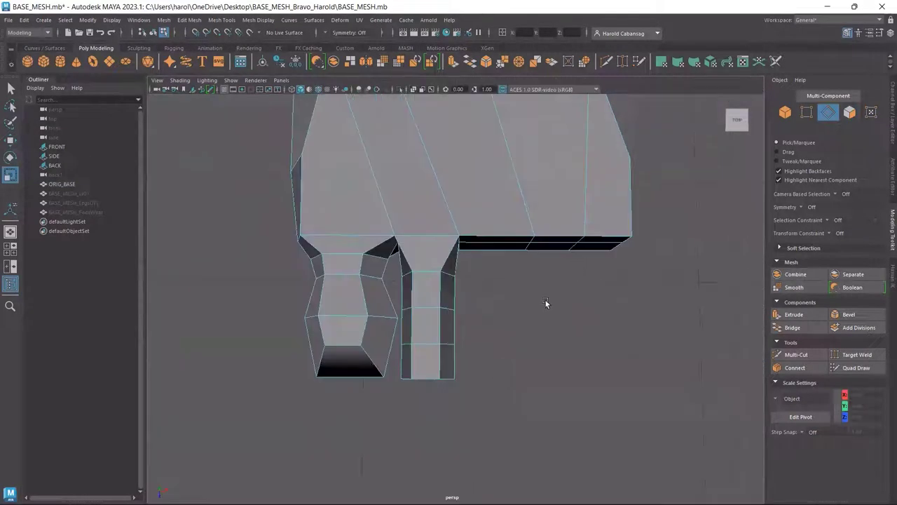
- Pull the horizontal middle edge of the second toe's tip forward to about Z 1.33
{"action": "mouse_move", "coordinate": [545, 300]}
{"action": "left_mouse_down", "text": "alt"}
{"action": "mouse_move", "coordinate": [523, 323]}
{"action": "mouse_move", "coordinate": [535, 285]}
{"action": "left_mouse_up", "text": "alt"}
{"action": "left_click_drag", "start_coordinate": [528, 248], "coordinate": [457, 254], "text": "alt"}
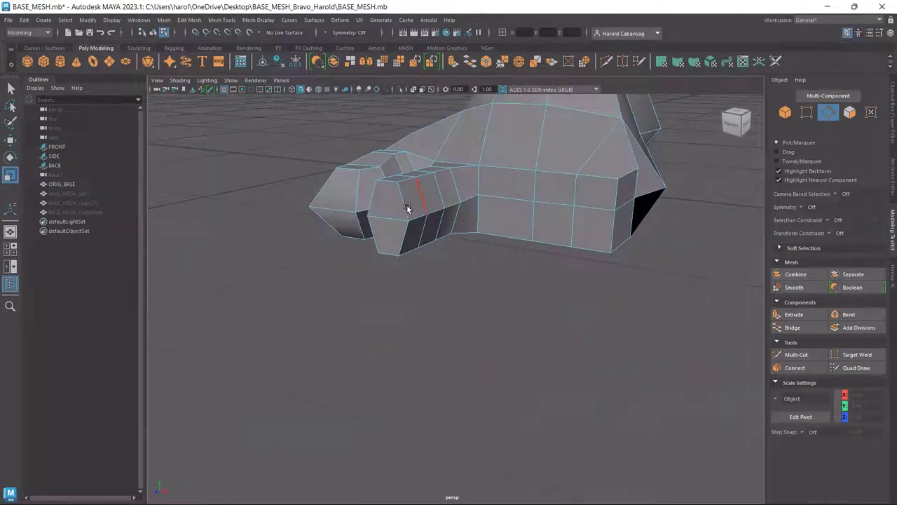
{"action": "left_click", "coordinate": [391, 221]}
{"action": "left_click_drag", "start_coordinate": [392, 222], "coordinate": [488, 286], "text": "alt"}
{"action": "key", "text": "w"}
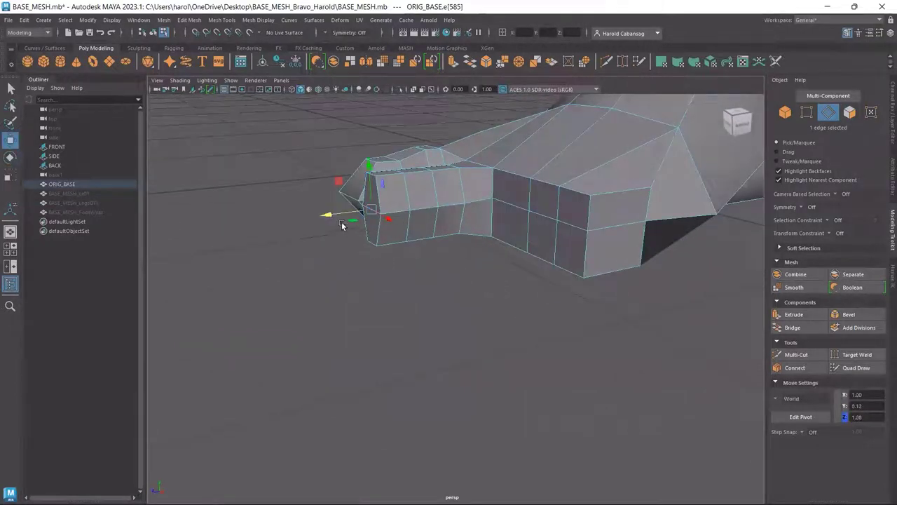
{"action": "mouse_move", "coordinate": [338, 217]}
{"action": "left_mouse_down"}
{"action": "mouse_move", "coordinate": [314, 216]}
{"action": "mouse_move", "coordinate": [333, 221]}
{"action": "left_mouse_up"}
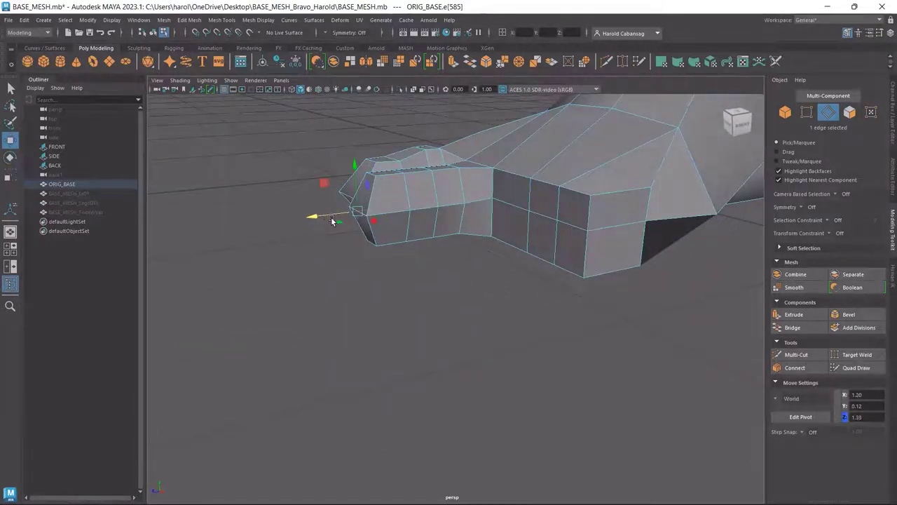
- Slide the second toe's three edge loops back toward the foot one by one, keeping them spaced along the toe
{"action": "middle_click_drag", "start_coordinate": [517, 307], "coordinate": [525, 391], "text": "alt"}
{"action": "right_click_drag", "start_coordinate": [435, 274], "coordinate": [432, 348], "text": "alt"}
{"action": "left_click_drag", "start_coordinate": [430, 349], "coordinate": [438, 393], "text": "alt"}
{"action": "double_click", "coordinate": [456, 277]}
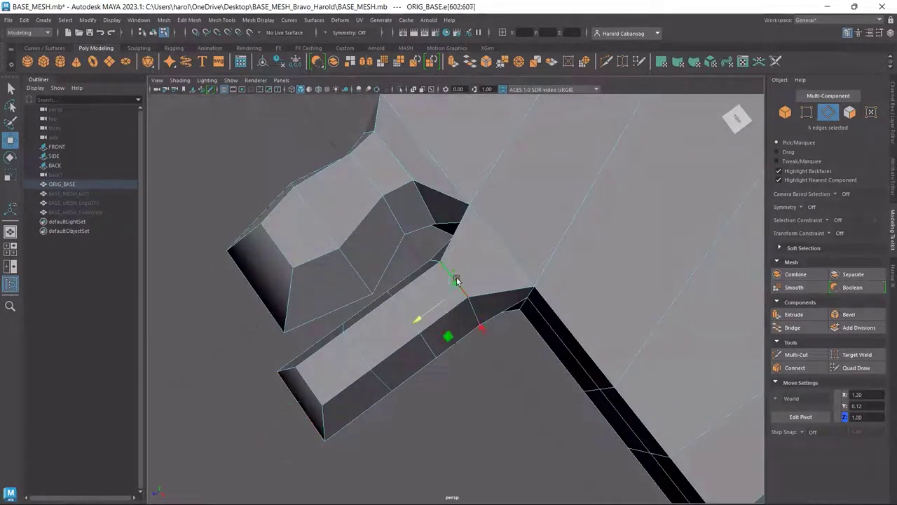
{"action": "left_click_drag", "start_coordinate": [434, 322], "coordinate": [452, 292]}
{"action": "double_click", "coordinate": [406, 317]}
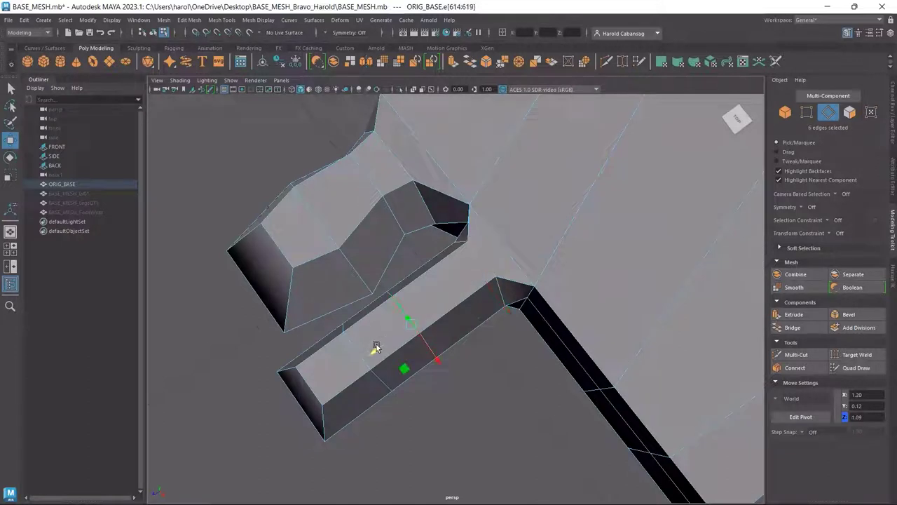
{"action": "left_click_drag", "start_coordinate": [385, 348], "coordinate": [419, 315]}
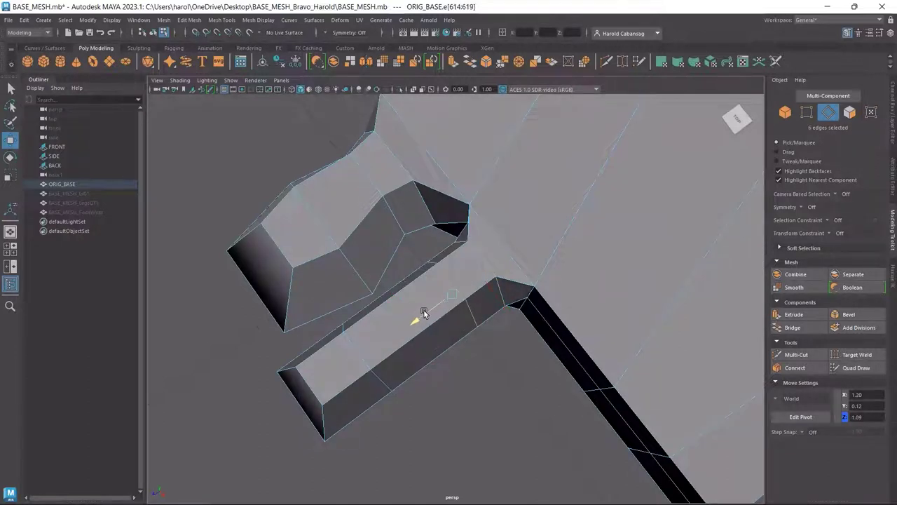
{"action": "double_click", "coordinate": [356, 354]}
{"action": "left_click_drag", "start_coordinate": [362, 359], "coordinate": [386, 343]}
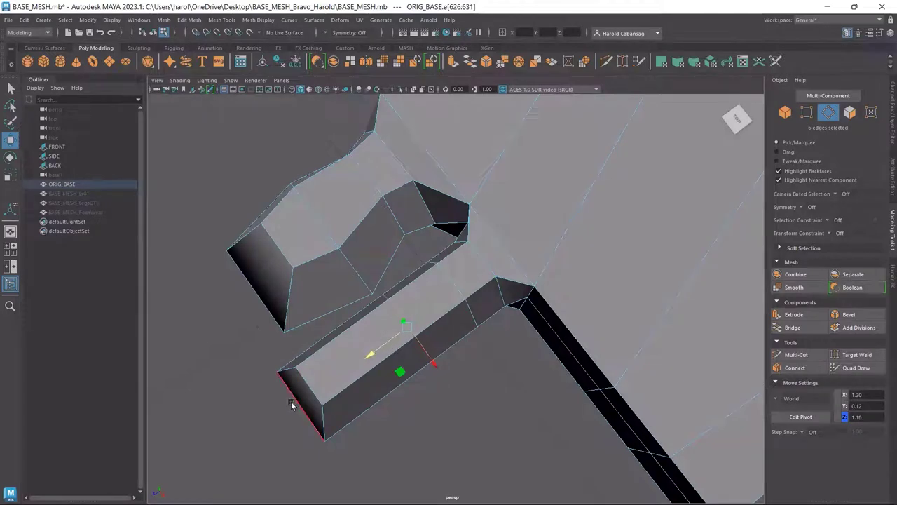
- Move the two end faces of the second toe back toward the foot to about Z 1.22, shortening the toe
{"action": "left_click", "coordinate": [849, 112]}
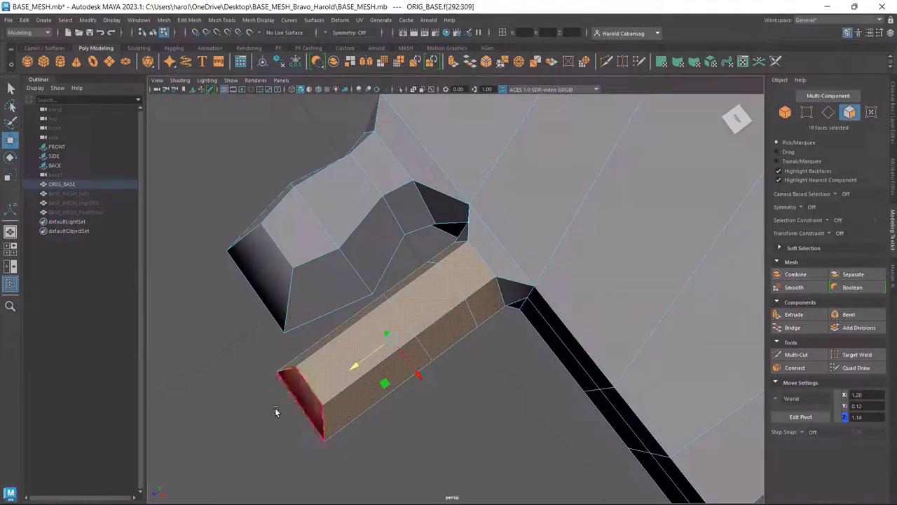
{"action": "left_click_drag", "start_coordinate": [275, 410], "coordinate": [331, 381]}
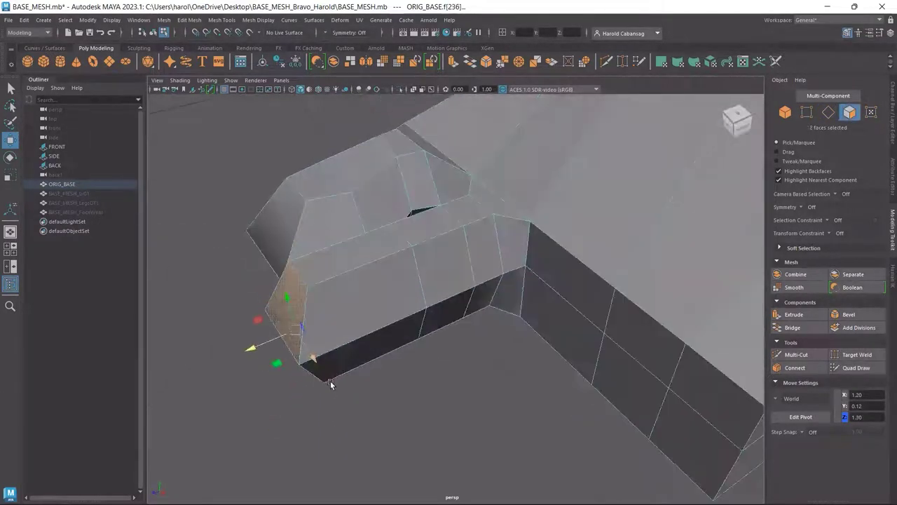
{"action": "left_click_drag", "start_coordinate": [259, 348], "coordinate": [495, 313]}
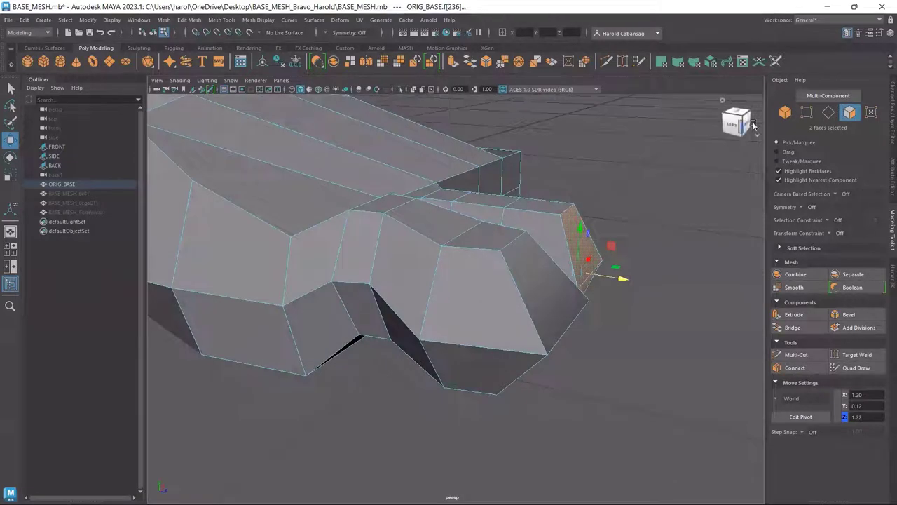
- Lower the front top face of the second toe to slope the toe down toward its tip
{"action": "left_click", "coordinate": [543, 209]}
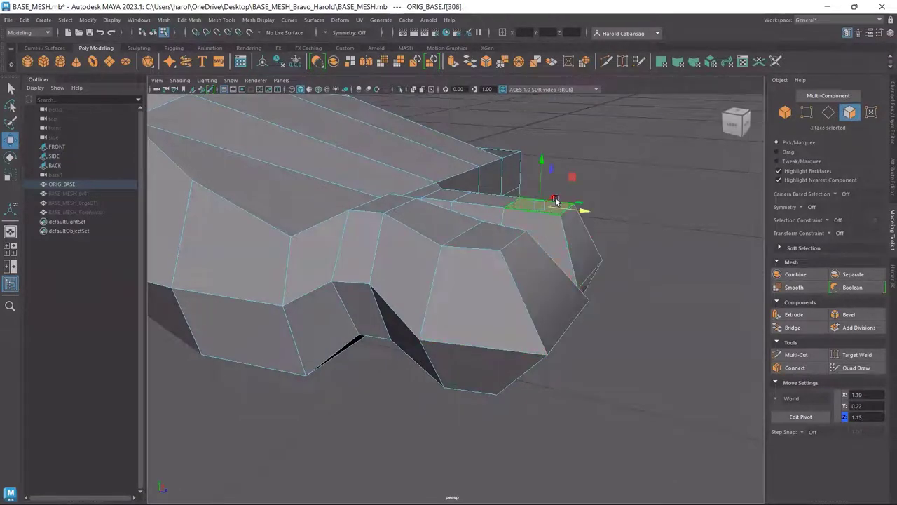
{"action": "left_click_drag", "start_coordinate": [539, 180], "coordinate": [537, 198]}
{"action": "left_click_drag", "start_coordinate": [537, 198], "coordinate": [426, 197], "text": "alt"}
{"action": "left_click_drag", "start_coordinate": [422, 192], "coordinate": [574, 343], "text": "alt"}
- Select the vertices of the second toe's middle edge loop and scale them down uniformly to pinch the toe there
{"action": "left_click", "coordinate": [466, 302]}
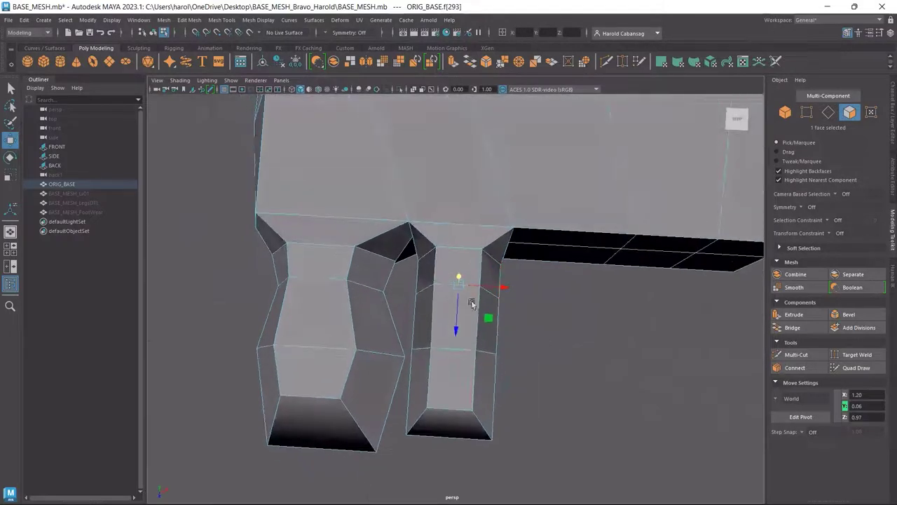
{"action": "left_click", "coordinate": [830, 116]}
{"action": "double_click", "coordinate": [456, 285]}
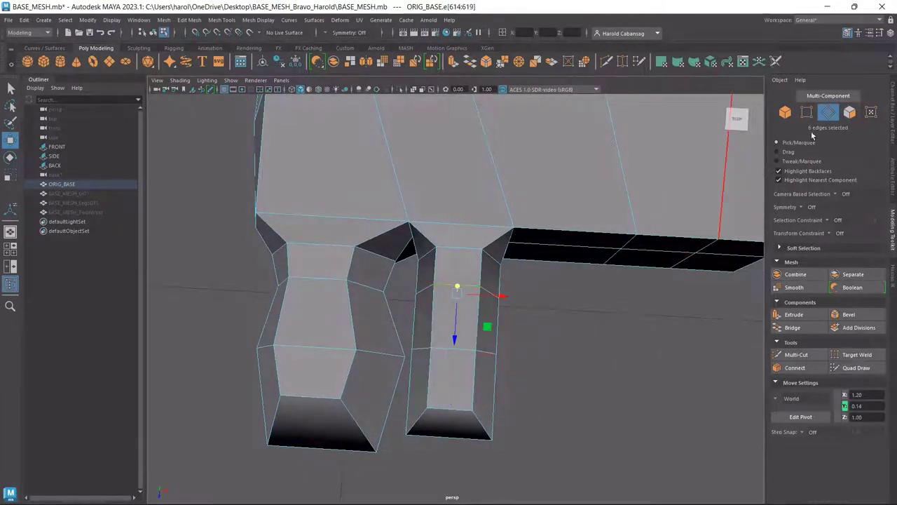
{"action": "left_click", "coordinate": [806, 113]}
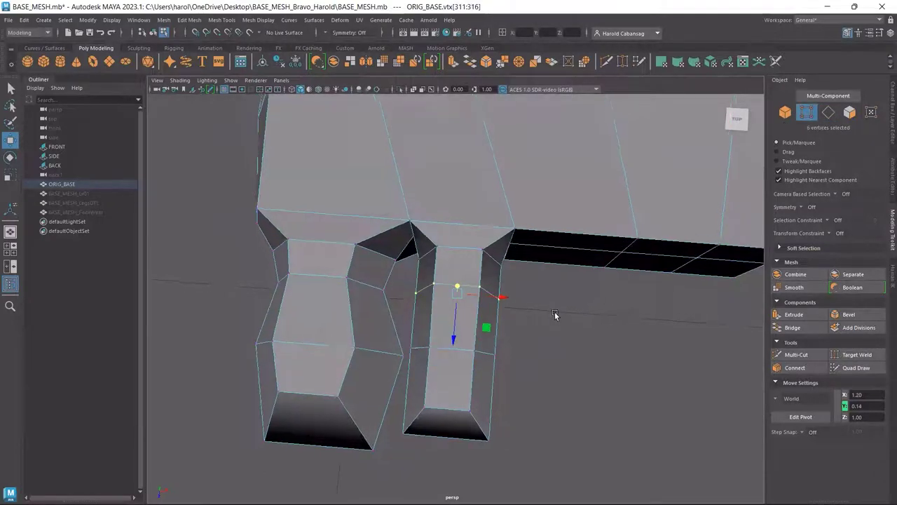
{"action": "left_click_drag", "start_coordinate": [555, 315], "coordinate": [533, 317], "text": "alt"}
{"action": "key", "text": "r"}
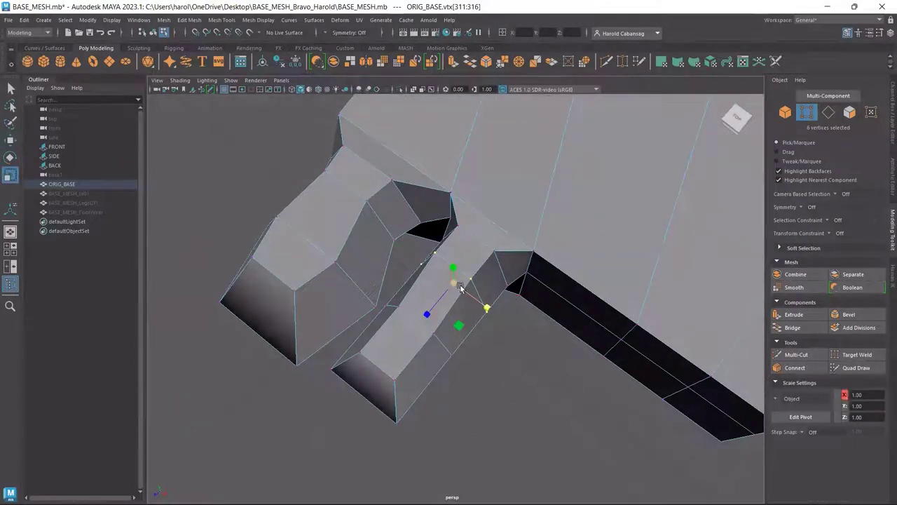
{"action": "left_click_drag", "start_coordinate": [453, 283], "coordinate": [440, 137]}
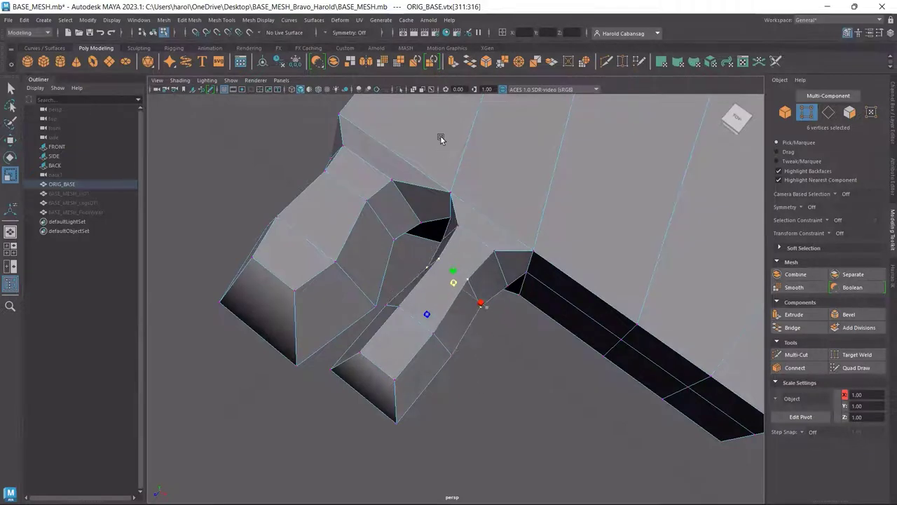
{"action": "left_click_drag", "start_coordinate": [417, 276], "coordinate": [461, 417], "text": "alt"}
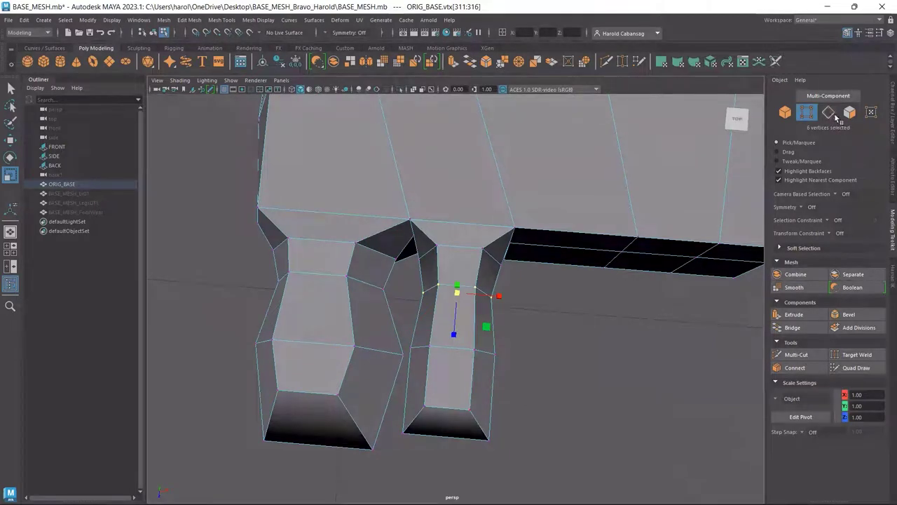
- Select the second toe's edge loop nearest the tip and scale it up uniformly to widen the toe there
{"action": "left_click", "coordinate": [828, 112]}
{"action": "double_click", "coordinate": [457, 350]}
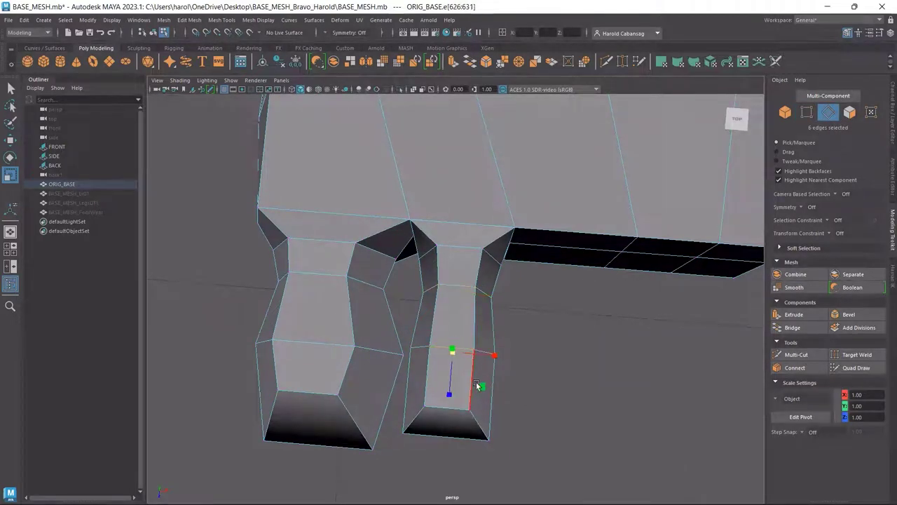
{"action": "left_click_drag", "start_coordinate": [475, 372], "coordinate": [431, 358], "text": "alt"}
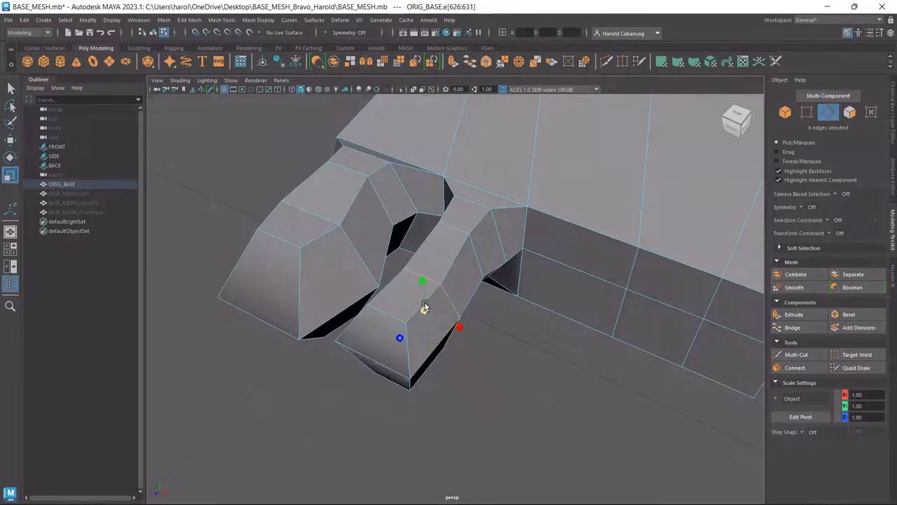
{"action": "left_click_drag", "start_coordinate": [425, 311], "coordinate": [473, 328]}
- Select the two end faces of the second toe and scale them down uniformly to taper the tip
{"action": "left_click", "coordinate": [850, 112]}
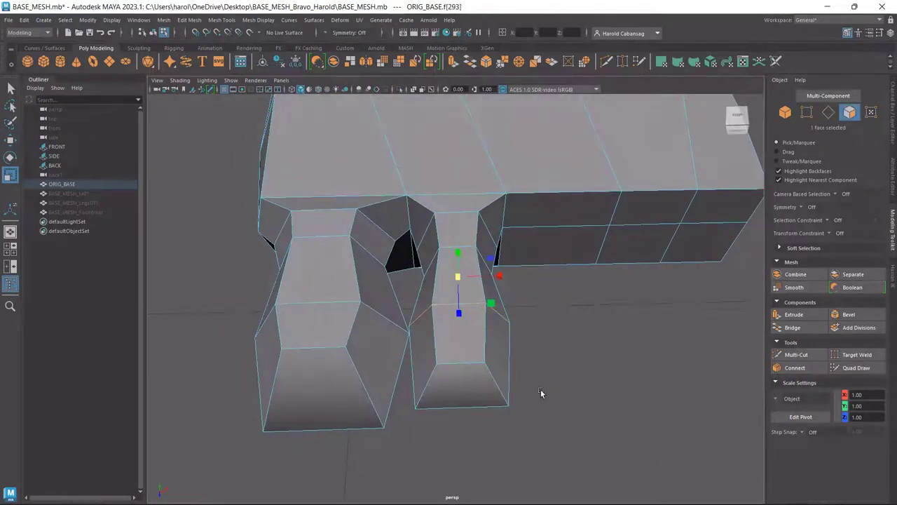
{"action": "left_click_drag", "start_coordinate": [541, 392], "coordinate": [484, 302], "text": "alt"}
{"action": "left_click", "coordinate": [426, 221]}
{"action": "left_click", "coordinate": [433, 286], "text": "shift"}
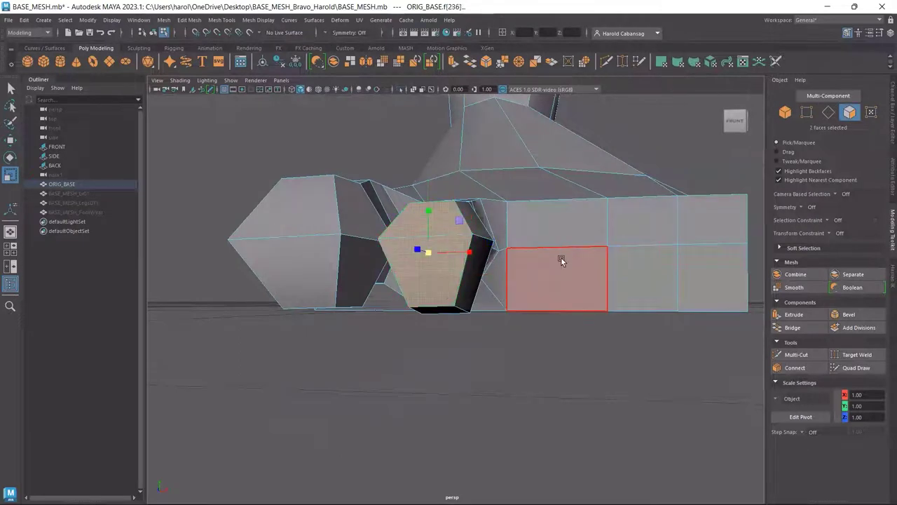
{"action": "left_click_drag", "start_coordinate": [563, 260], "coordinate": [521, 310], "text": "alt"}
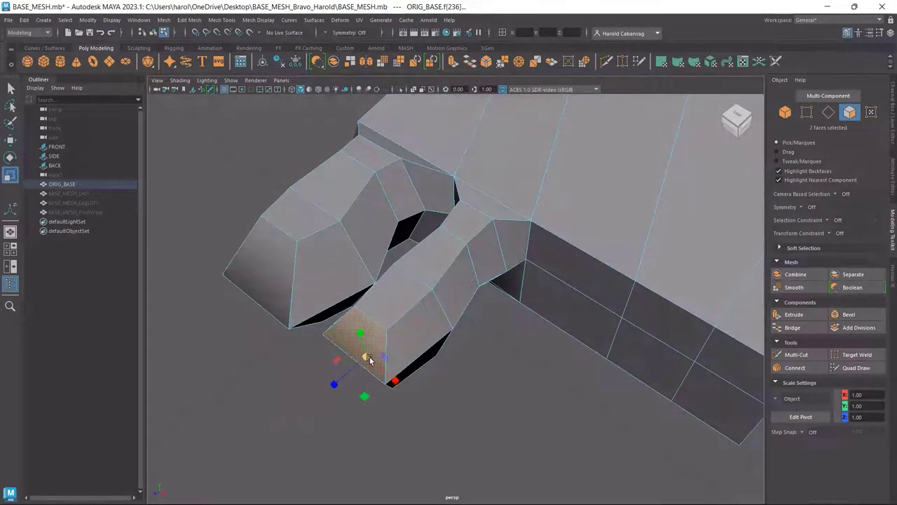
{"action": "middle_click_drag", "start_coordinate": [387, 356], "coordinate": [377, 330]}
{"action": "left_click_drag", "start_coordinate": [377, 330], "coordinate": [476, 328], "text": "alt"}
{"action": "key", "text": "w"}
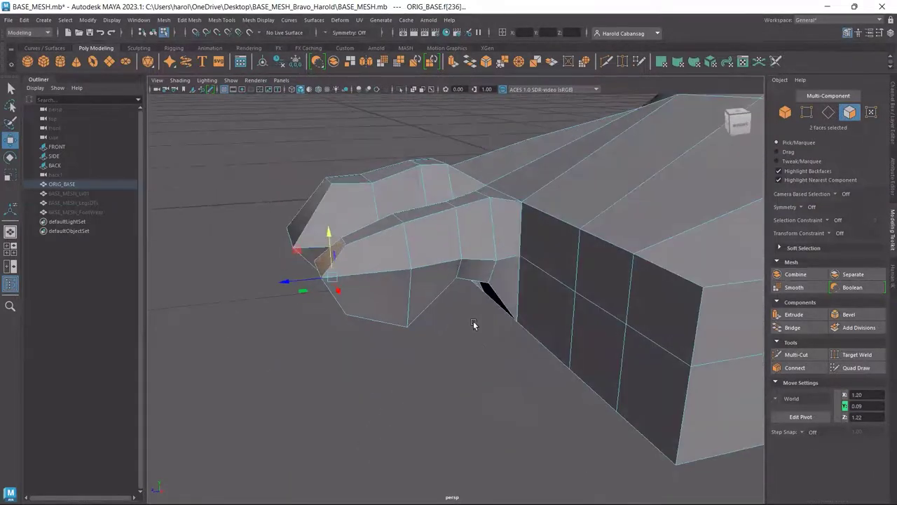
{"action": "left_click", "coordinate": [474, 324]}
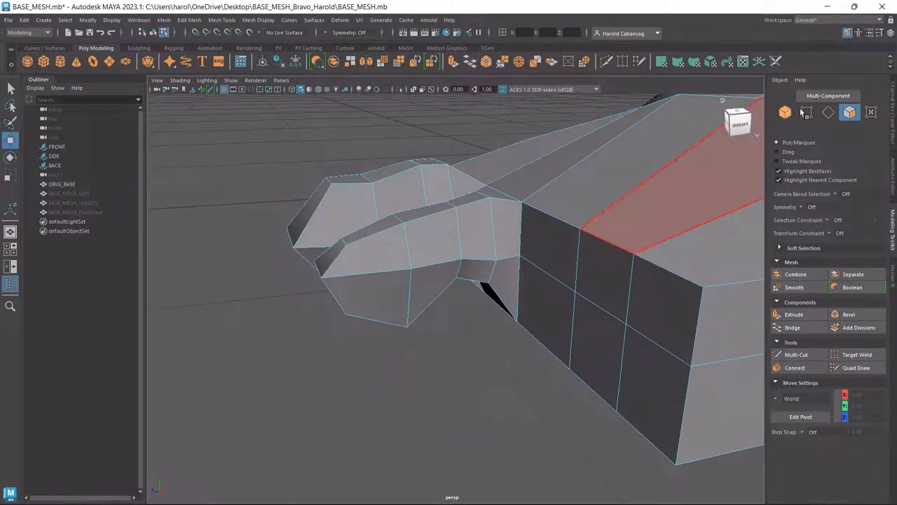
- Lower the top edge of the second toe's front loop to about Y 0.16 and slightly raise the top edge behind it to form a knuckle
{"action": "left_click", "coordinate": [828, 112]}
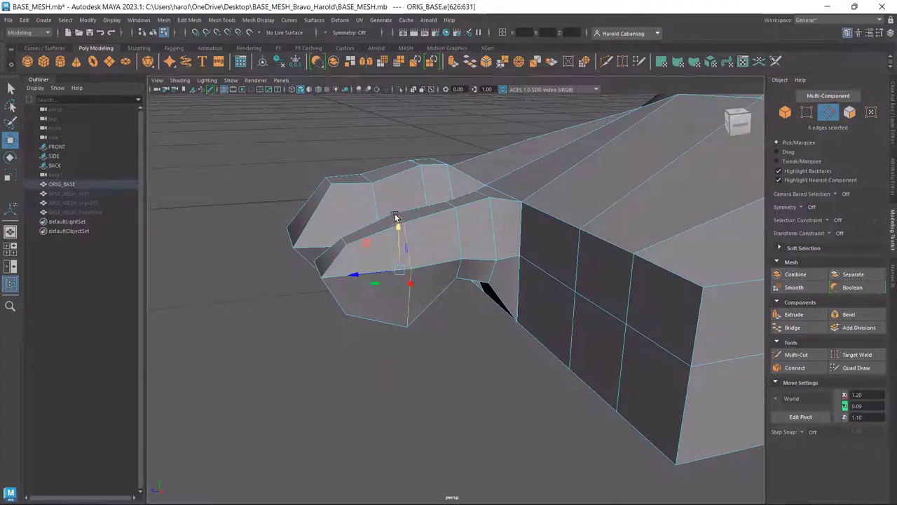
{"action": "left_click", "coordinate": [405, 214]}
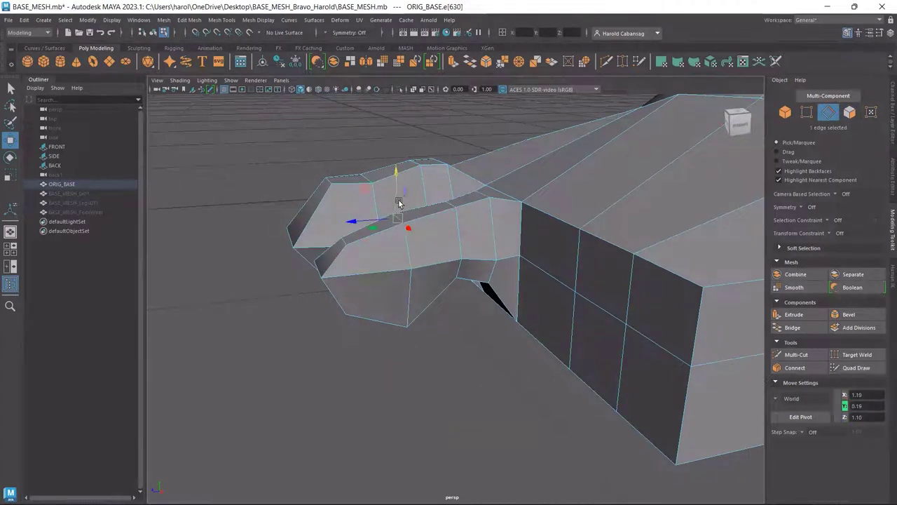
{"action": "left_click", "coordinate": [401, 202]}
{"action": "left_click_drag", "start_coordinate": [402, 206], "coordinate": [403, 204]}
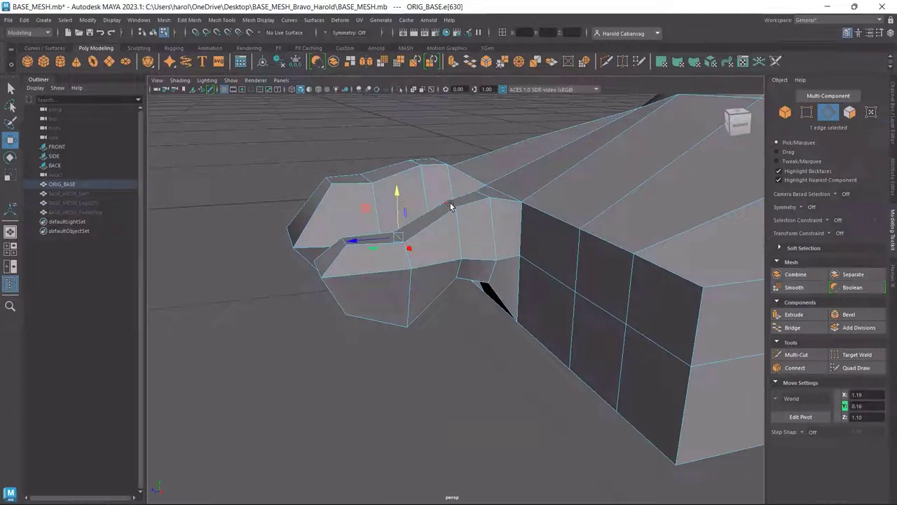
{"action": "left_click", "coordinate": [451, 203]}
{"action": "left_click_drag", "start_coordinate": [451, 160], "coordinate": [451, 158]}
{"action": "left_click", "coordinate": [434, 361]}
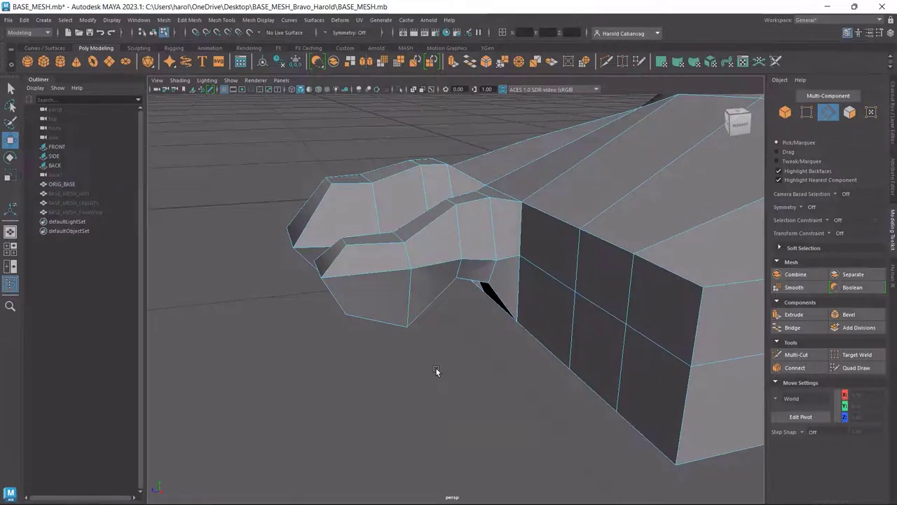
{"action": "left_click_drag", "start_coordinate": [436, 369], "coordinate": [501, 415], "text": "alt"}
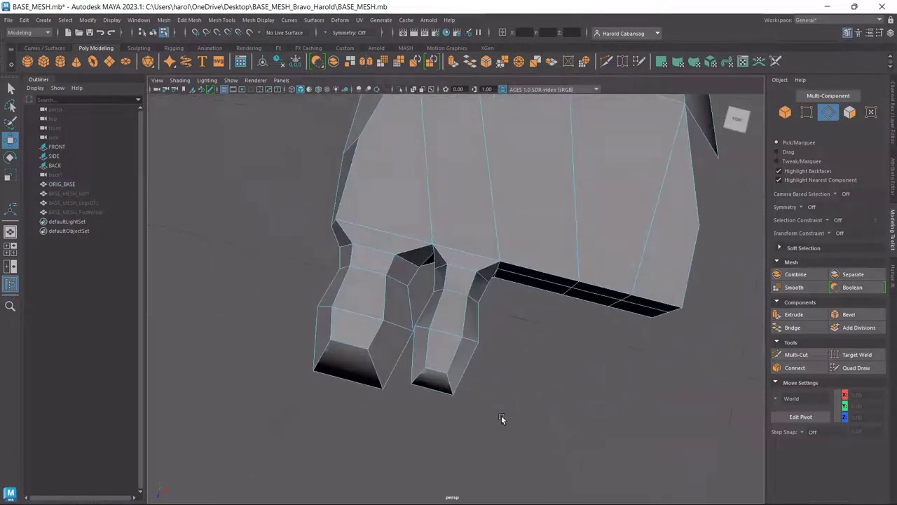
- Preview the foot and toes in smoothed wireframe and smoothed shaded display, then return ORIG_BASE to its unsmoothed display
{"action": "key", "text": "4"}
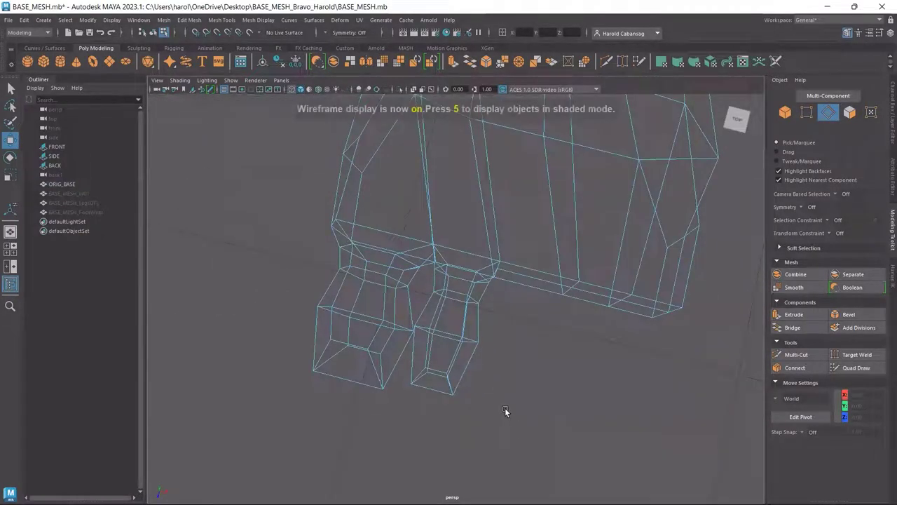
{"action": "key", "text": "3"}
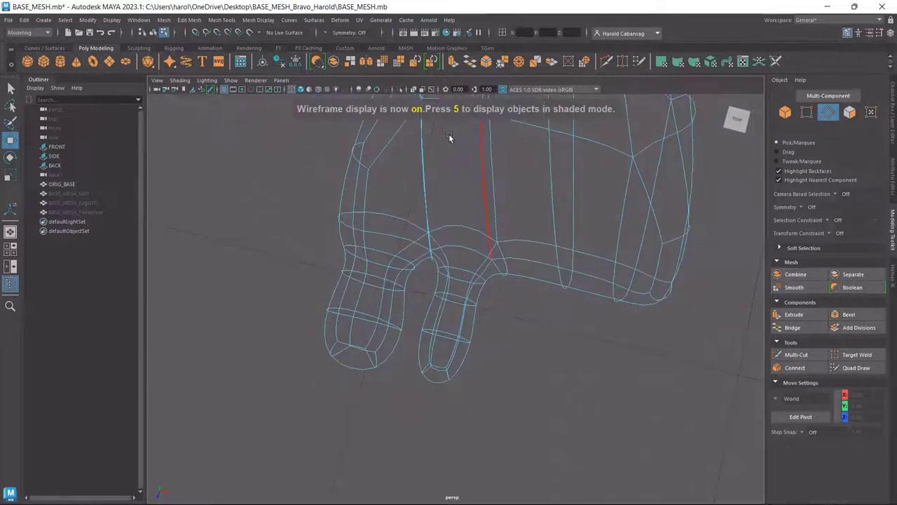
{"action": "left_click", "coordinate": [299, 90]}
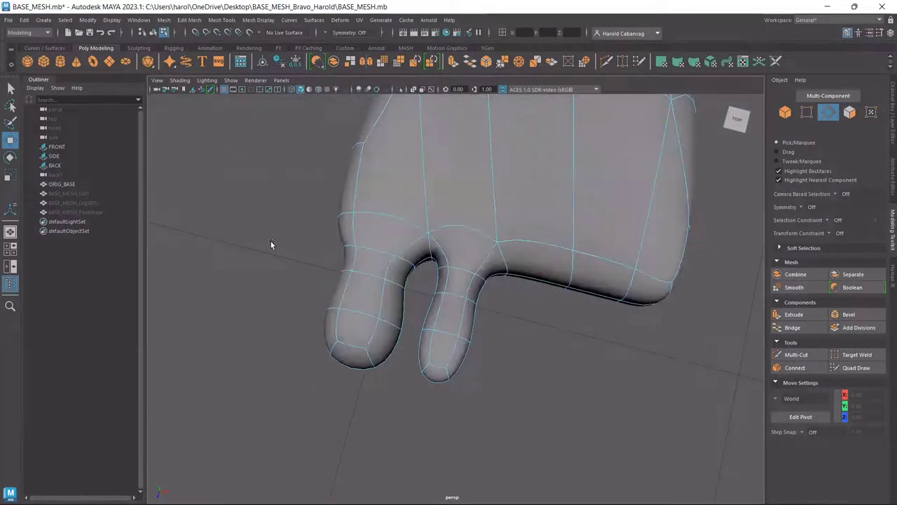
{"action": "left_click_drag", "start_coordinate": [547, 358], "coordinate": [515, 316], "text": "alt"}
{"action": "left_click", "coordinate": [786, 112]}
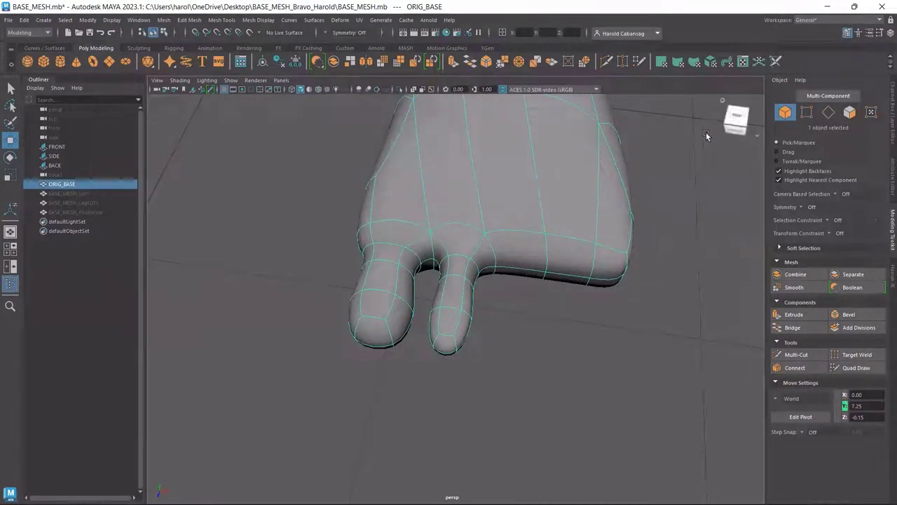
{"action": "key", "text": "1"}
{"action": "left_click_drag", "start_coordinate": [401, 273], "coordinate": [431, 308], "text": "alt"}
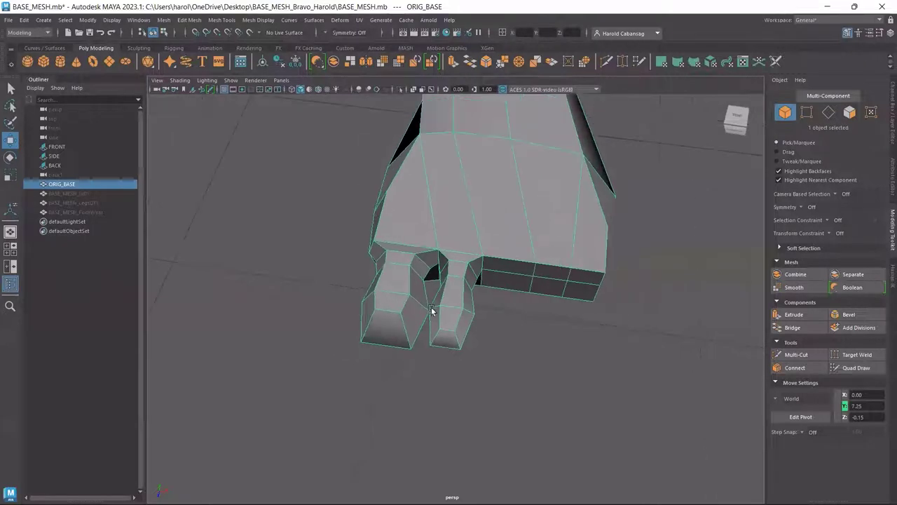
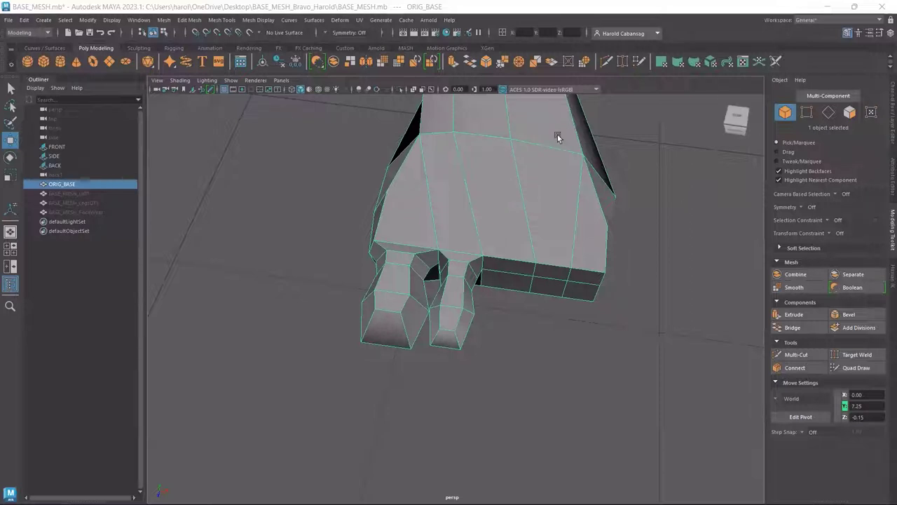
- Duplicate the ORIG_BASE body mesh and offset the copy along X to about 4.97
{"action": "left_click_drag", "start_coordinate": [555, 136], "coordinate": [489, 333], "text": "alt"}
{"action": "scroll", "coordinate": [539, 285], "scroll_direction": "up", "scroll_amount": 2}
{"action": "scroll", "coordinate": [476, 291], "scroll_direction": "down", "scroll_amount": 8}
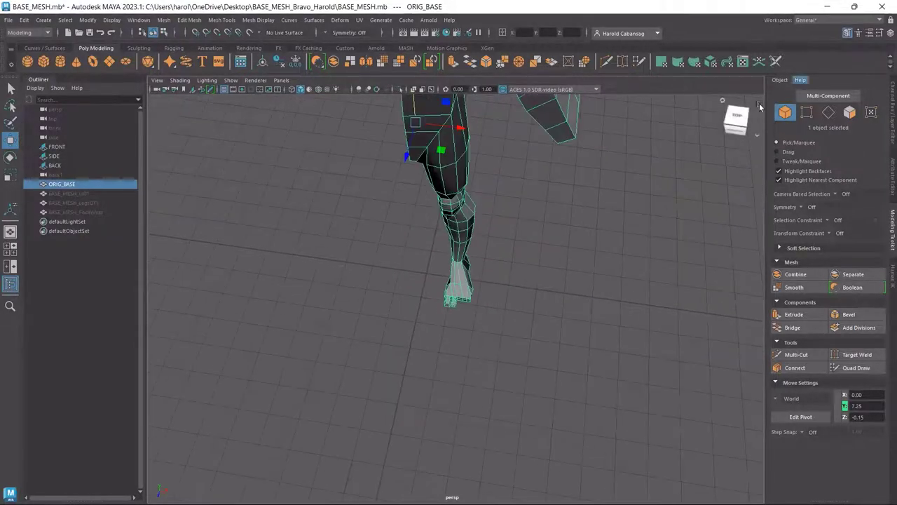
{"action": "left_click_drag", "start_coordinate": [760, 107], "coordinate": [565, 226], "text": "alt"}
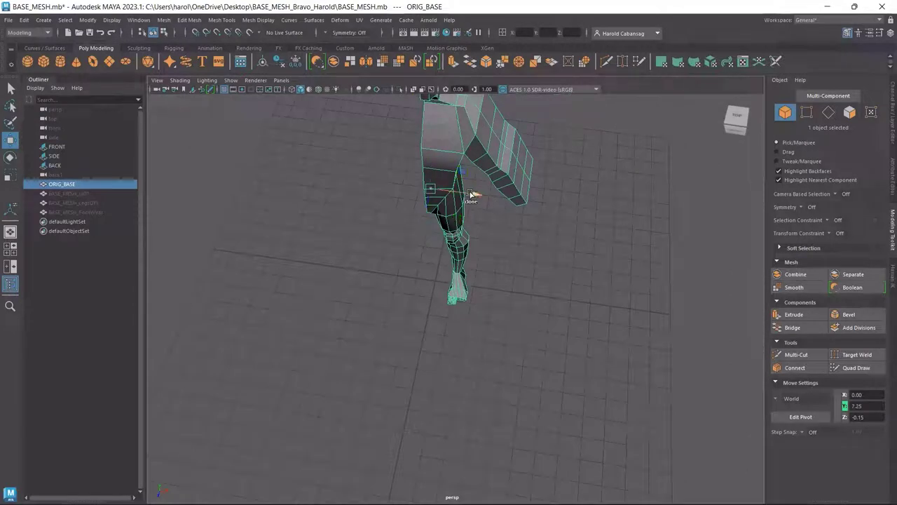
{"action": "left_click_drag", "start_coordinate": [481, 200], "coordinate": [594, 204]}
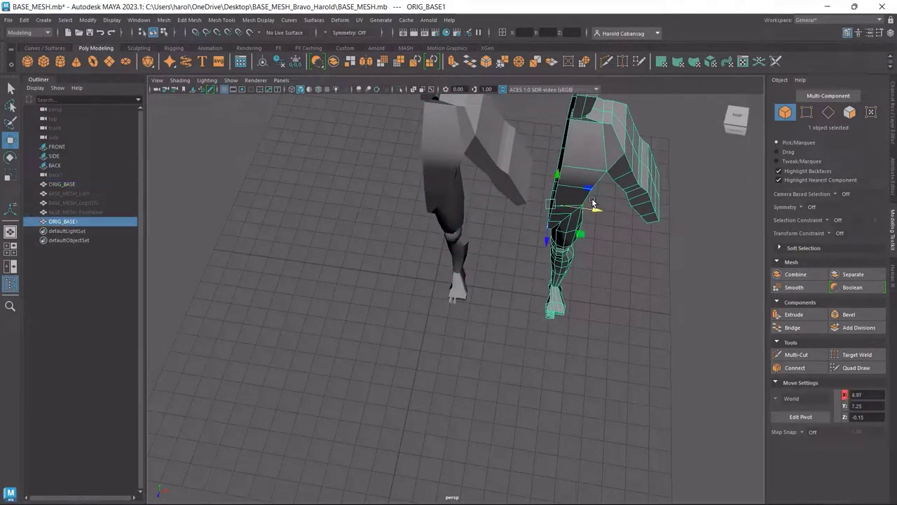
- Delete the band of faces behind the toes on the copied foot, all around, to detach the toe section from the leg
{"action": "scroll", "coordinate": [586, 333], "scroll_direction": "up", "scroll_amount": 4}
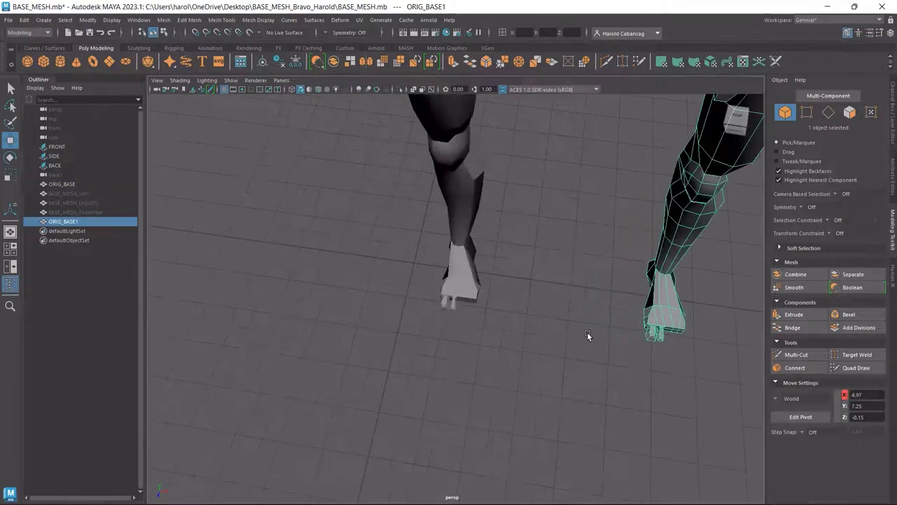
{"action": "left_click_drag", "start_coordinate": [587, 332], "coordinate": [499, 298], "text": "alt"}
{"action": "scroll", "coordinate": [502, 309], "scroll_direction": "up", "scroll_amount": 6}
{"action": "left_click_drag", "start_coordinate": [548, 330], "coordinate": [483, 252], "text": "alt"}
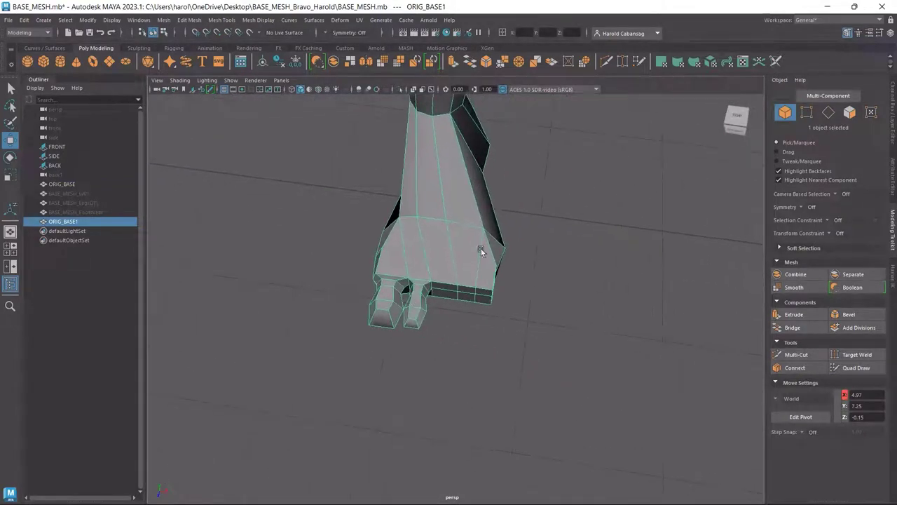
{"action": "key", "text": "F11"}
{"action": "scroll", "coordinate": [473, 281], "scroll_direction": "up", "scroll_amount": 4}
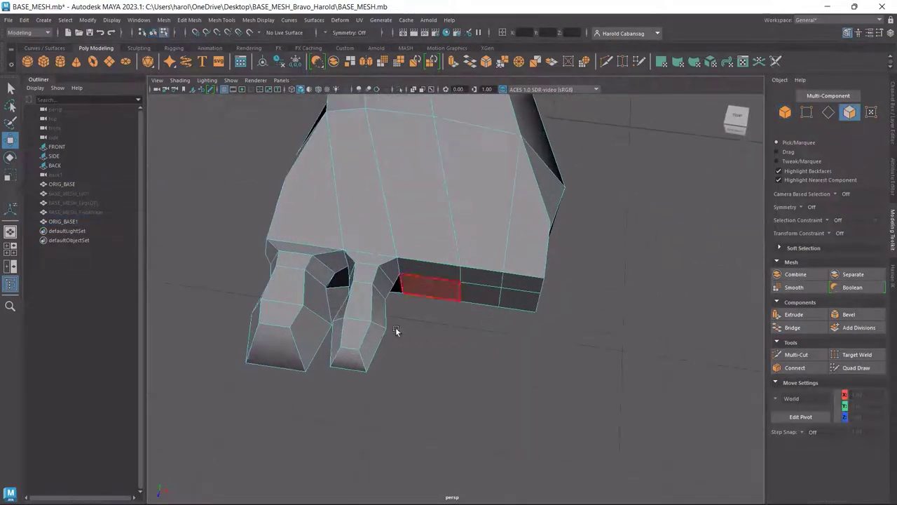
{"action": "left_click_drag", "start_coordinate": [469, 360], "coordinate": [486, 382], "text": "alt"}
{"action": "scroll", "coordinate": [458, 323], "scroll_direction": "up", "scroll_amount": 3}
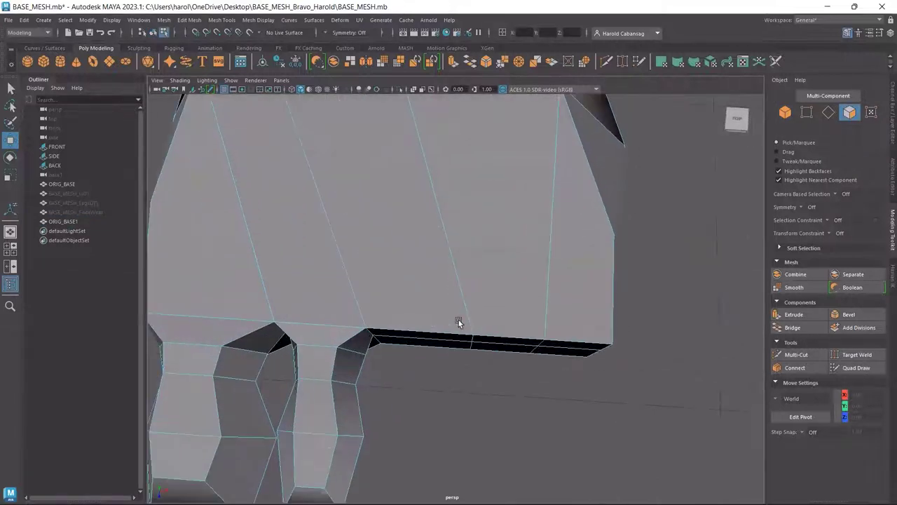
{"action": "scroll", "coordinate": [458, 322], "scroll_direction": "down", "scroll_amount": 4}
{"action": "scroll", "coordinate": [469, 317], "scroll_direction": "down", "scroll_amount": 3}
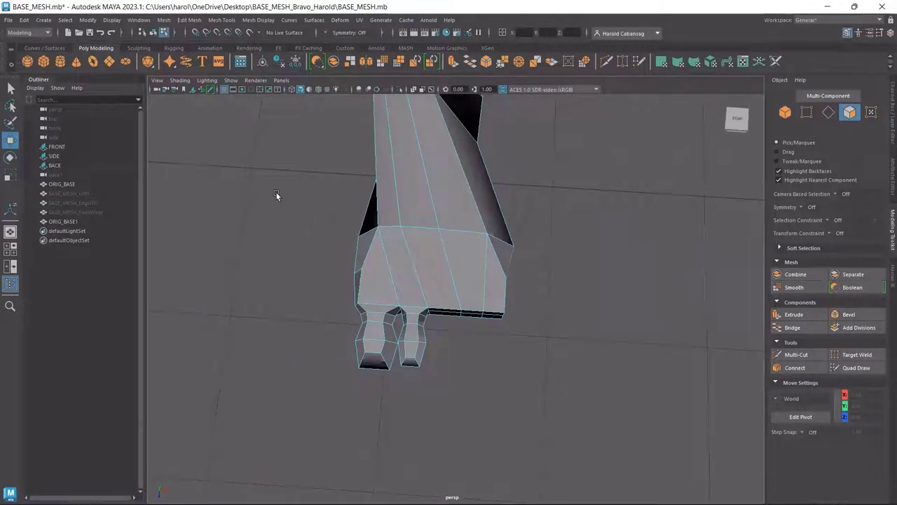
{"action": "left_click_drag", "start_coordinate": [283, 258], "coordinate": [603, 290]}
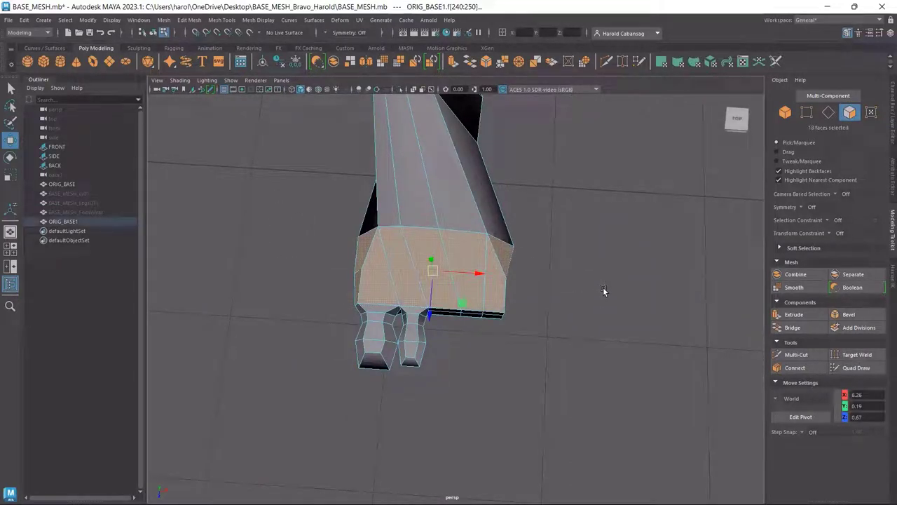
{"action": "key", "text": "Delete"}
- Delete all connected leg and body faces of the copy, keeping only the toe section
{"action": "left_click_drag", "start_coordinate": [468, 242], "coordinate": [453, 285], "text": "alt"}
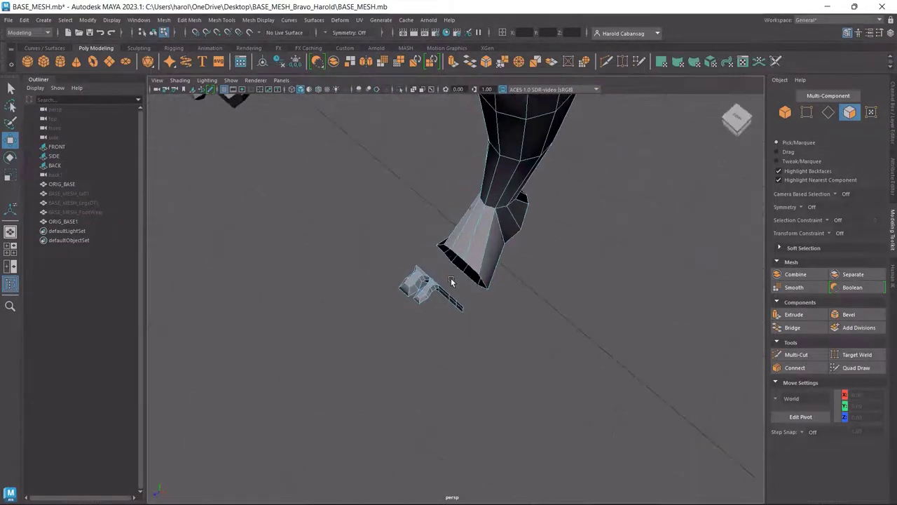
{"action": "left_click", "coordinate": [435, 300]}
{"action": "key", "text": "ctrl+z"}
{"action": "key", "text": "ctrl+z"}
{"action": "key", "text": "ctrl+z"}
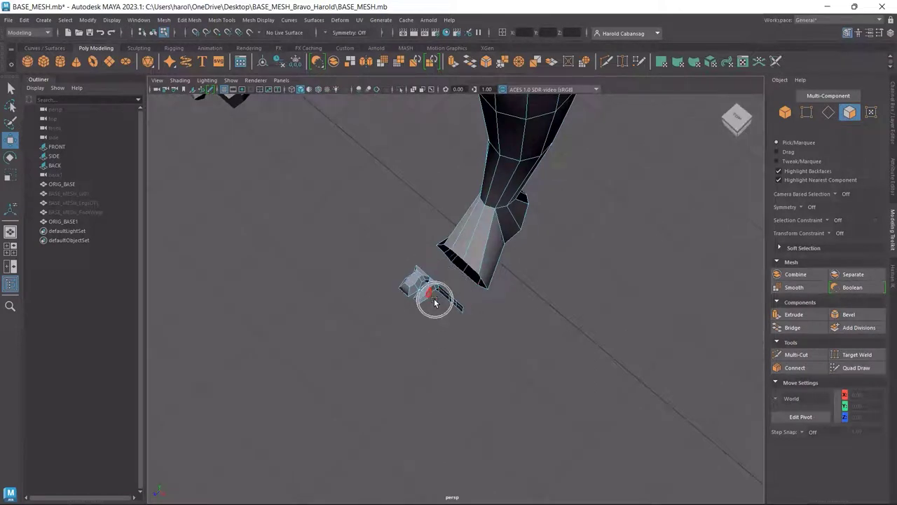
{"action": "double_click", "coordinate": [495, 237]}
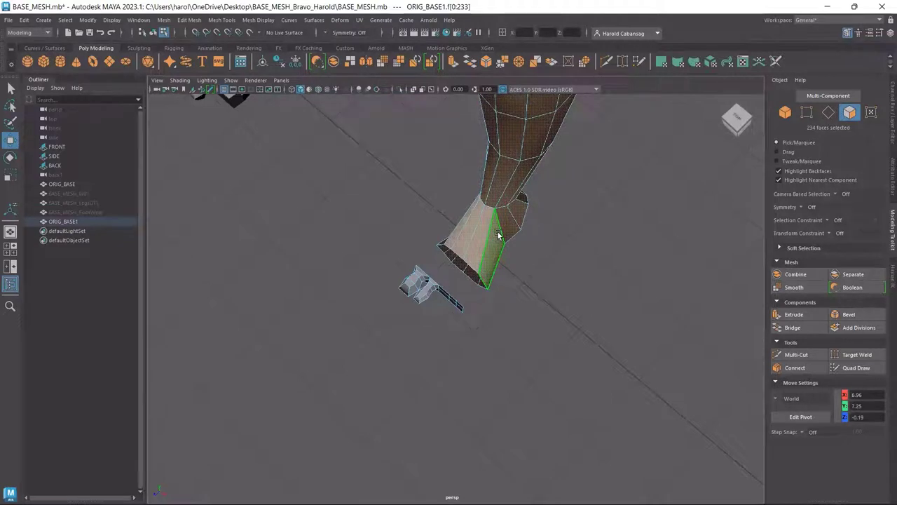
{"action": "key", "text": "Delete"}
{"action": "scroll", "coordinate": [417, 309], "scroll_direction": "up", "scroll_amount": 3}
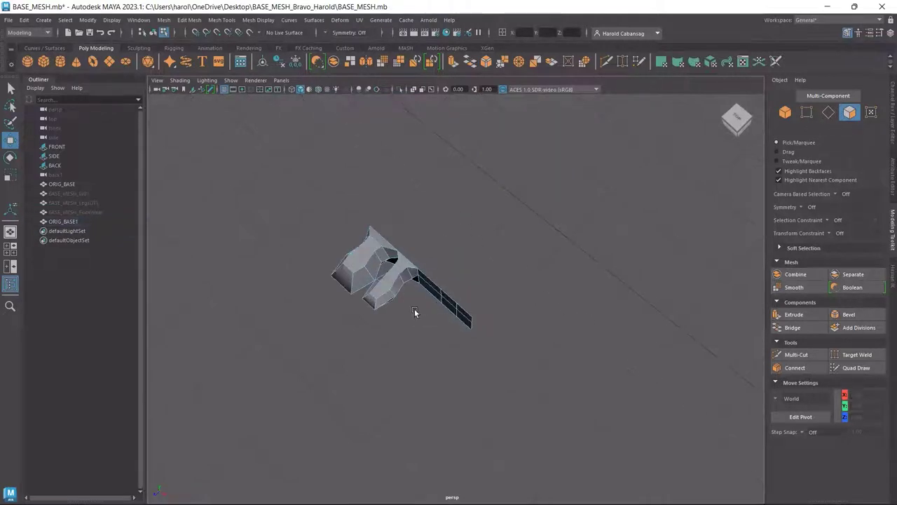
- Delete the flat front faces and the big toe faces of the copy, isolating the second toe
{"action": "left_click_drag", "start_coordinate": [415, 308], "coordinate": [468, 280], "text": "alt"}
{"action": "left_click_drag", "start_coordinate": [515, 216], "coordinate": [455, 310]}
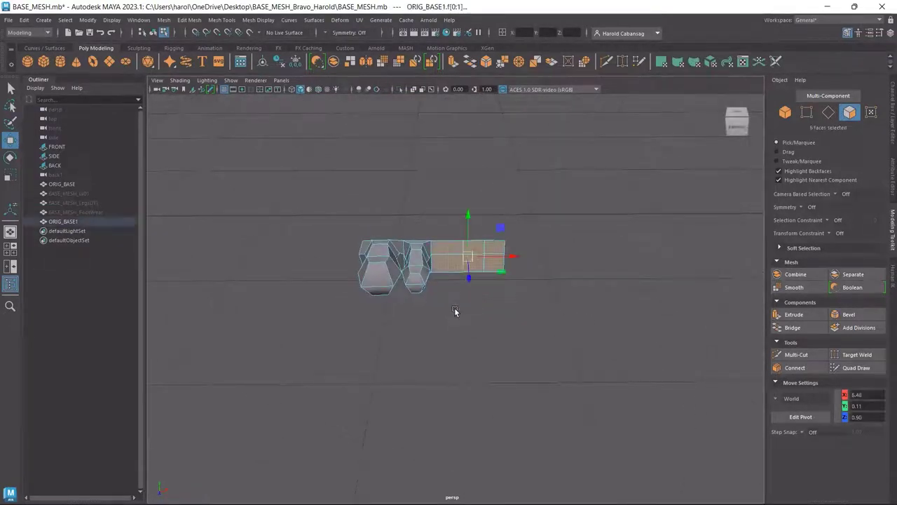
{"action": "key", "text": "Delete"}
{"action": "left_click_drag", "start_coordinate": [314, 225], "coordinate": [383, 315]}
{"action": "key", "text": "Delete"}
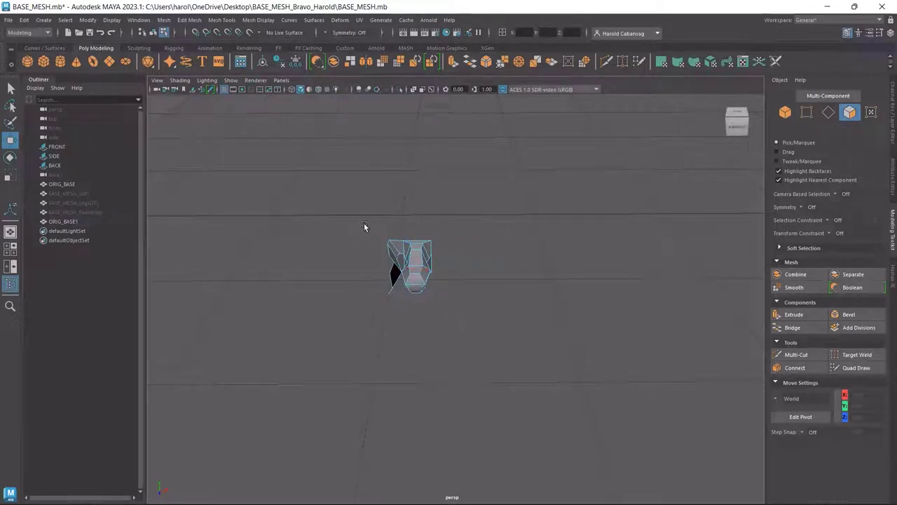
{"action": "left_click_drag", "start_coordinate": [365, 226], "coordinate": [395, 306]}
{"action": "key", "text": "Delete"}
{"action": "scroll", "coordinate": [392, 257], "scroll_direction": "up", "scroll_amount": 3}
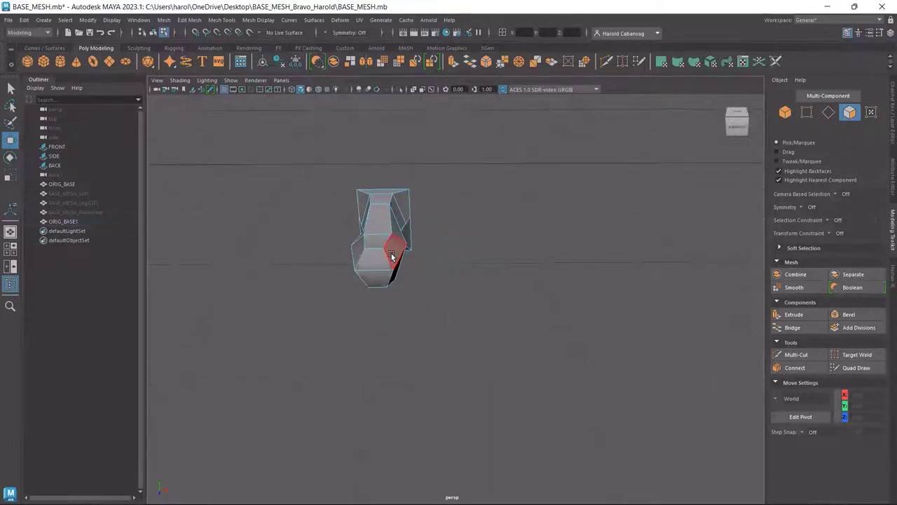
- Select the isolated toe as a whole object and center its pivot on its geometry
{"action": "mouse_move", "coordinate": [511, 295]}
{"action": "left_mouse_down", "text": "alt"}
{"action": "mouse_move", "coordinate": [330, 269]}
{"action": "mouse_move", "coordinate": [381, 305]}
{"action": "mouse_move", "coordinate": [524, 283]}
{"action": "mouse_move", "coordinate": [523, 296]}
{"action": "left_mouse_up", "text": "alt"}
{"action": "scroll", "coordinate": [522, 298], "scroll_direction": "down", "scroll_amount": 6}
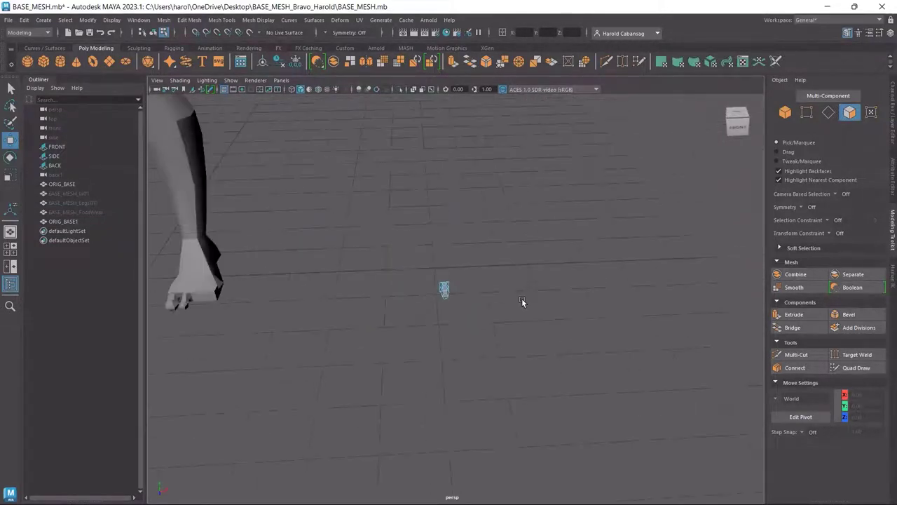
{"action": "middle_click_drag", "start_coordinate": [283, 330], "coordinate": [354, 305], "text": "alt"}
{"action": "left_click_drag", "start_coordinate": [468, 215], "coordinate": [555, 308]}
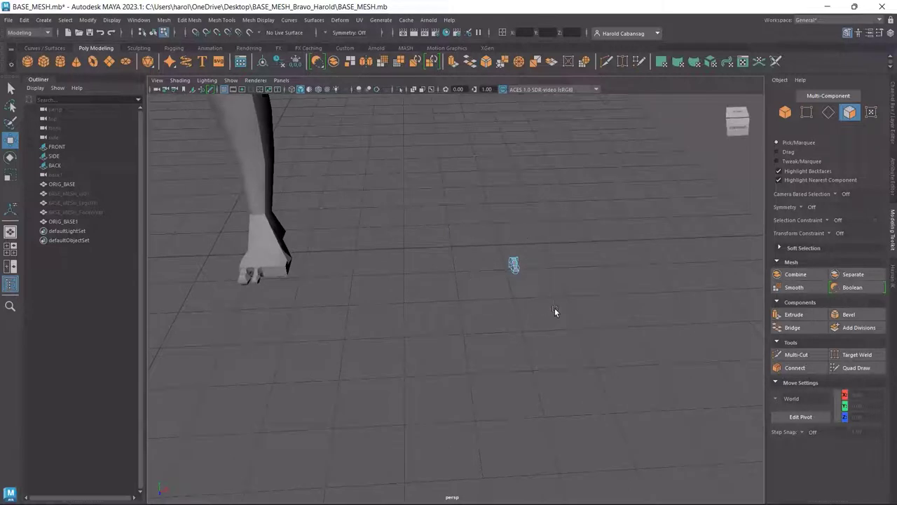
{"action": "left_click", "coordinate": [784, 114]}
{"action": "scroll", "coordinate": [538, 262], "scroll_direction": "up", "scroll_amount": 2}
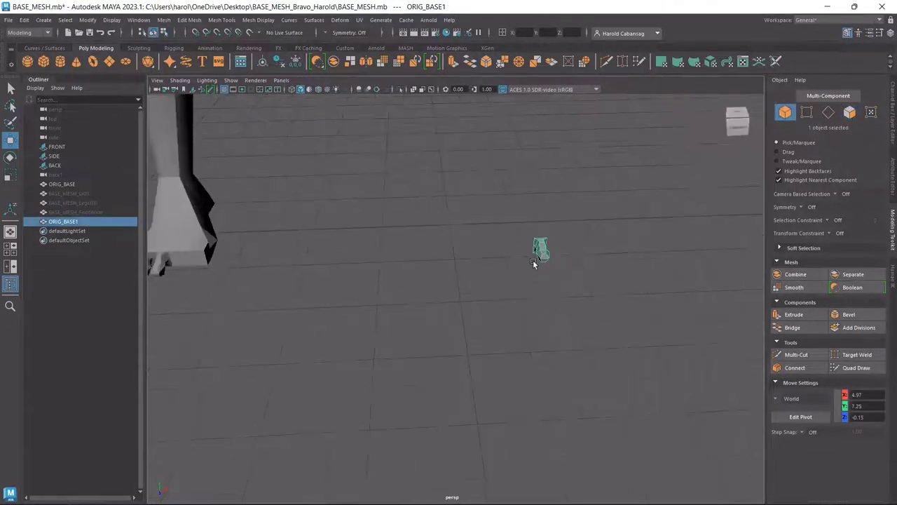
{"action": "left_click", "coordinate": [545, 250]}
{"action": "middle_click_drag", "start_coordinate": [266, 307], "coordinate": [420, 347], "text": "alt"}
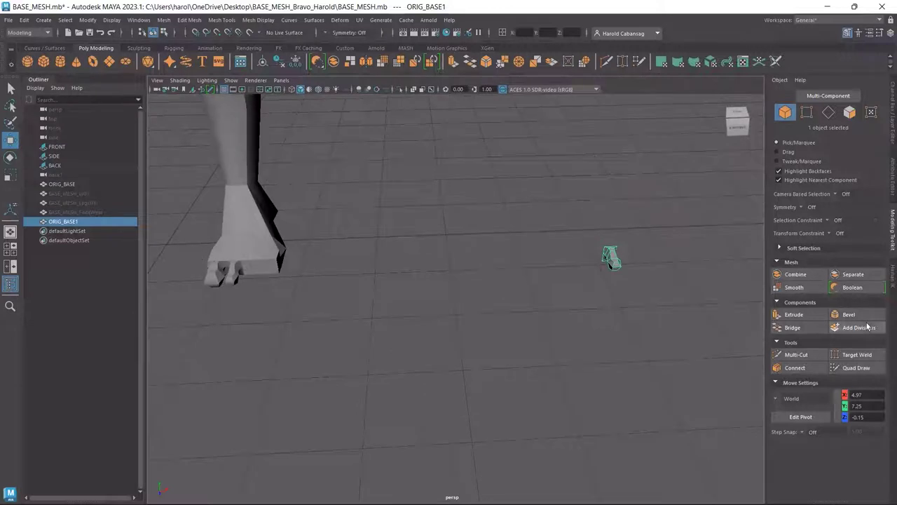
{"action": "left_click", "coordinate": [611, 257]}
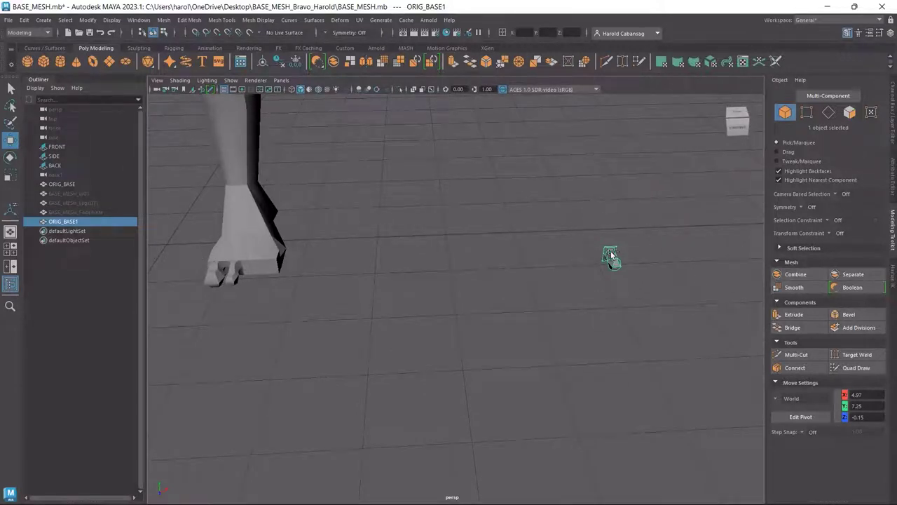
{"action": "left_click", "coordinate": [610, 257]}
{"action": "left_click", "coordinate": [611, 257]}
{"action": "left_click", "coordinate": [879, 35]}
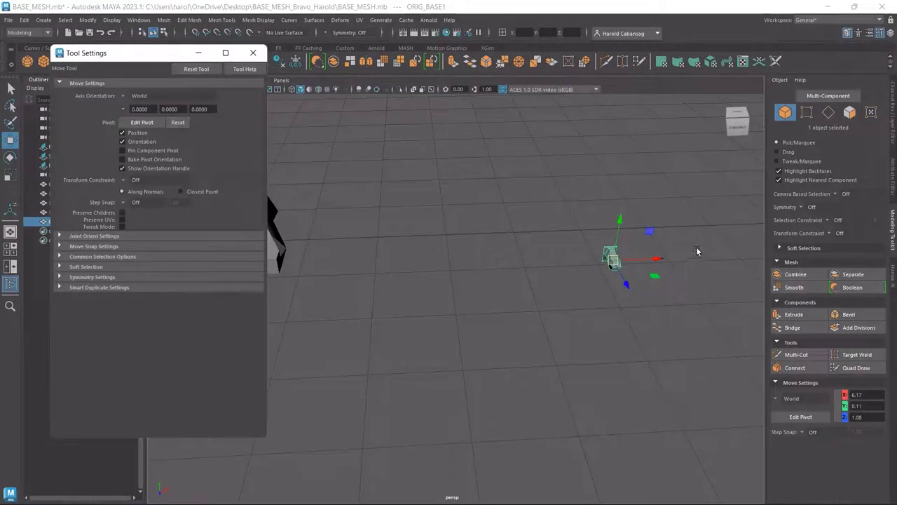
{"action": "left_click", "coordinate": [619, 275]}
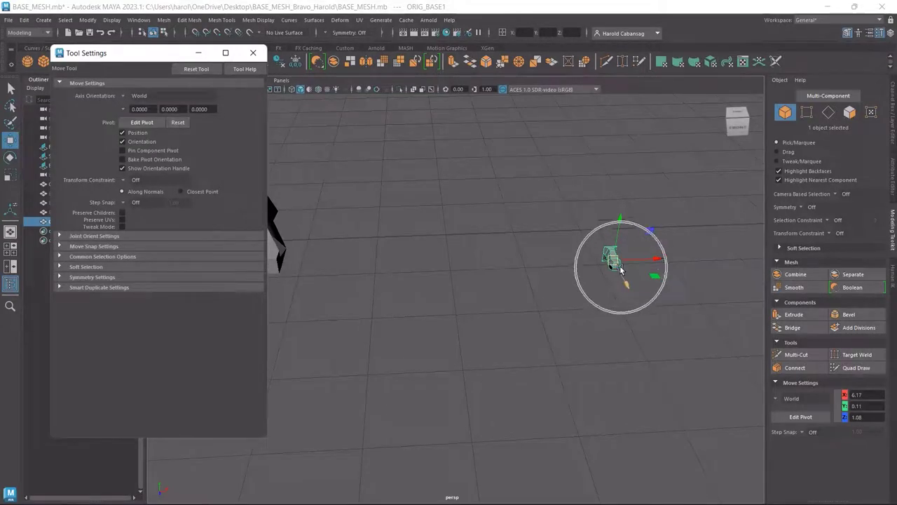
{"action": "left_click", "coordinate": [257, 54]}
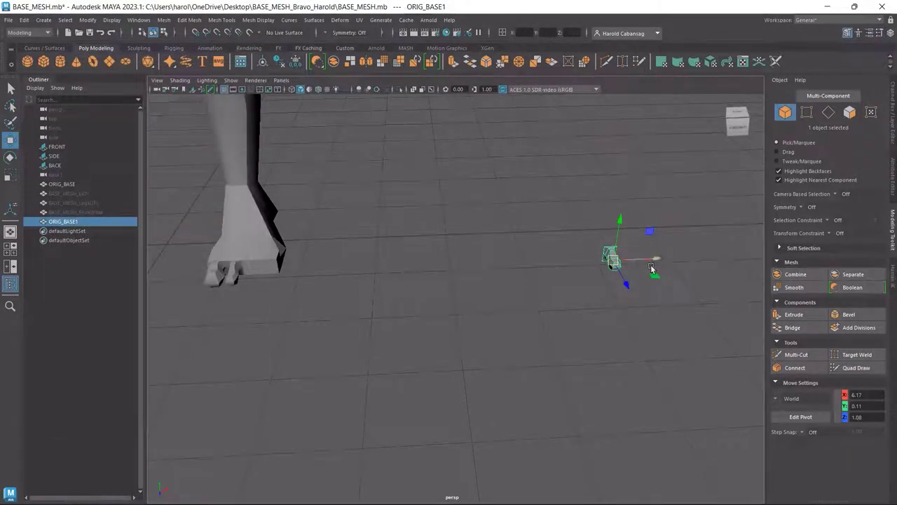
- Move the copied toe along X to about 1.36, placing it beside the second toe on the original foot
{"action": "left_click_drag", "start_coordinate": [655, 260], "coordinate": [279, 268]}
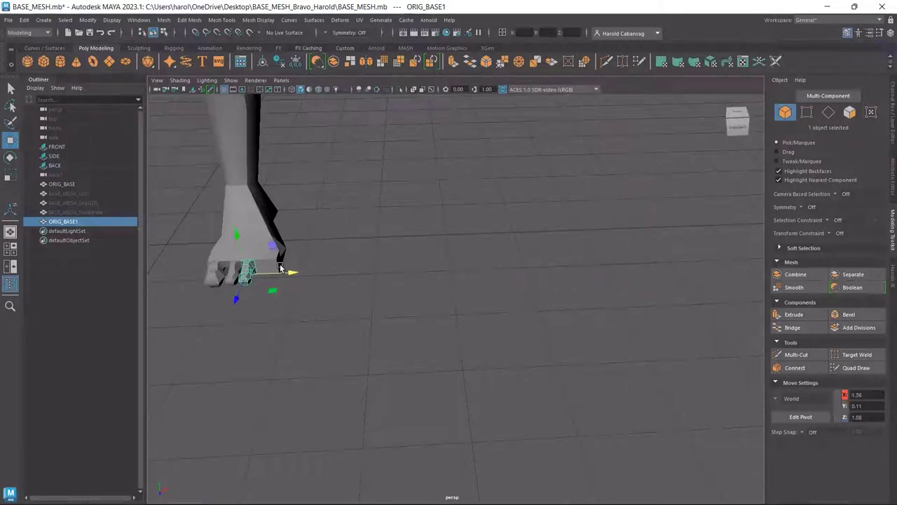
{"action": "right_click_drag", "start_coordinate": [250, 304], "coordinate": [312, 314], "text": "alt"}
{"action": "middle_click_drag", "start_coordinate": [379, 323], "coordinate": [630, 378], "text": "alt"}
{"action": "left_click_drag", "start_coordinate": [630, 377], "coordinate": [365, 333], "text": "alt"}
{"action": "scroll", "coordinate": [367, 310], "scroll_direction": "up", "scroll_amount": 4}
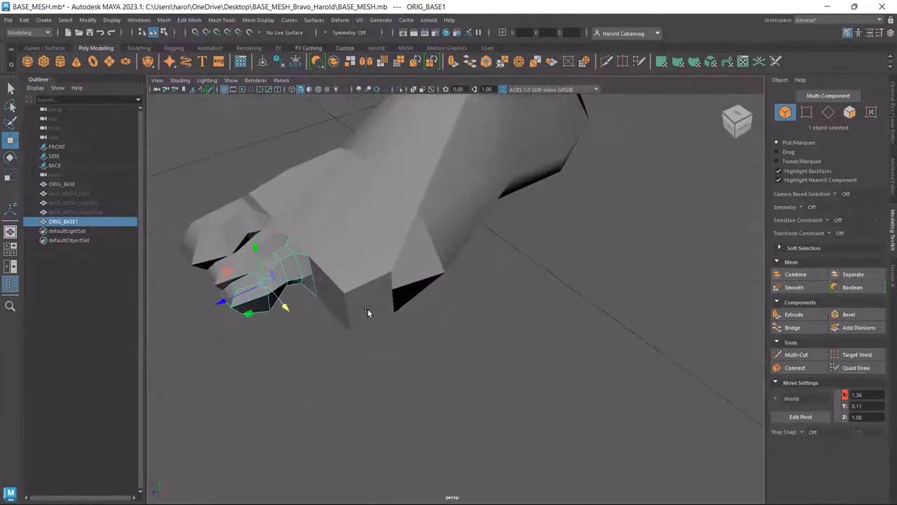
{"action": "middle_click_drag", "start_coordinate": [415, 325], "coordinate": [516, 384], "text": "alt"}
{"action": "left_click_drag", "start_coordinate": [516, 384], "coordinate": [673, 138], "text": "alt"}
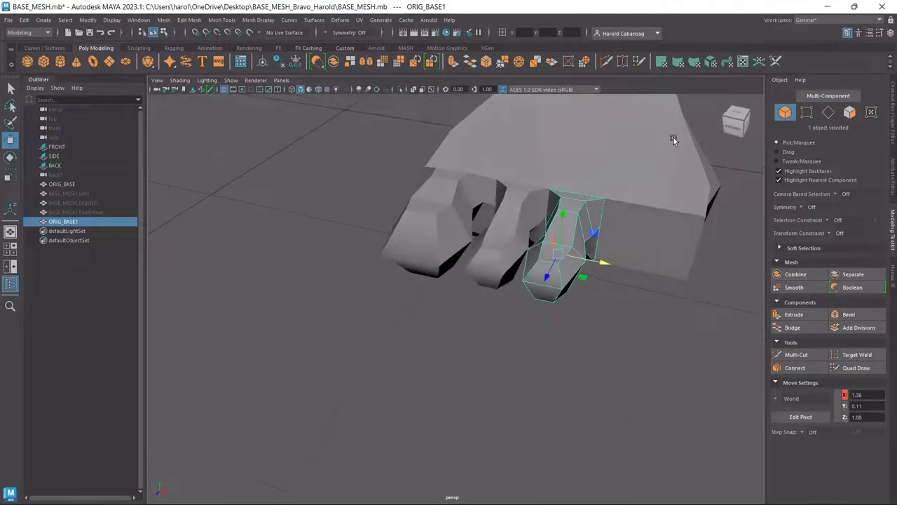
- Shift the copied toe slightly outward along X to about 1.40
{"action": "left_click", "coordinate": [673, 138]}
{"action": "left_click", "coordinate": [577, 238]}
{"action": "left_click_drag", "start_coordinate": [597, 261], "coordinate": [583, 305]}
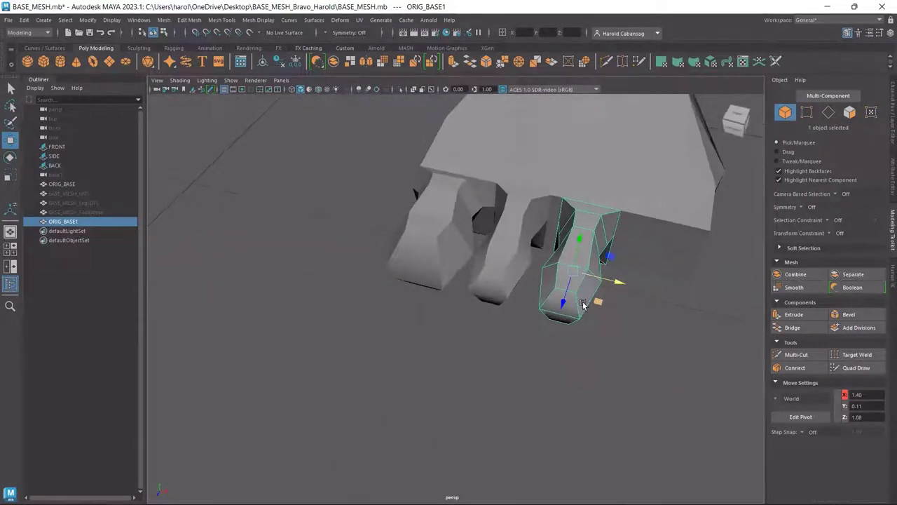
- Scale the third toe uniformly to about 0.91 and place a duplicate beside it as the fourth toe at about X 1.57
{"action": "key", "text": "r"}
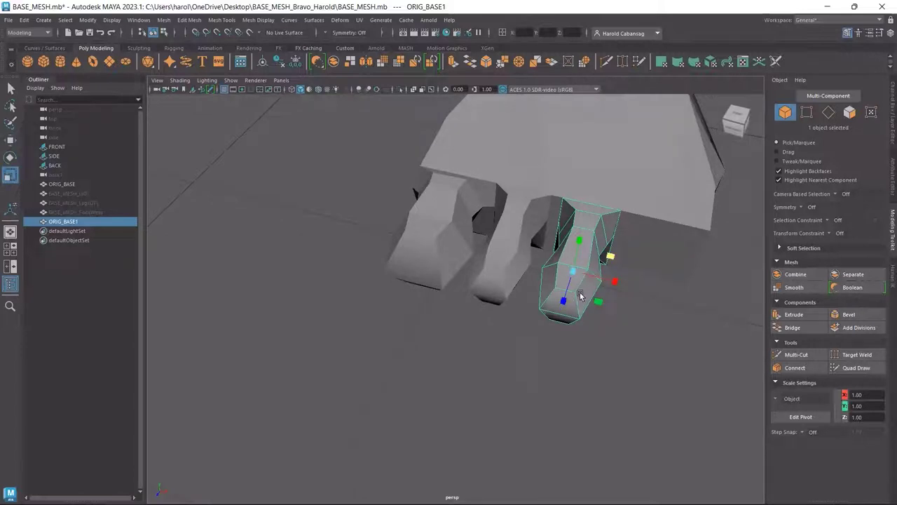
{"action": "left_click_drag", "start_coordinate": [580, 293], "coordinate": [553, 61], "text": "alt"}
{"action": "mouse_move", "coordinate": [554, 216]}
{"action": "left_mouse_down", "text": "alt"}
{"action": "mouse_move", "coordinate": [586, 244]}
{"action": "mouse_move", "coordinate": [563, 212]}
{"action": "mouse_move", "coordinate": [581, 228]}
{"action": "mouse_move", "coordinate": [586, 257]}
{"action": "mouse_move", "coordinate": [576, 252]}
{"action": "mouse_move", "coordinate": [605, 270]}
{"action": "mouse_move", "coordinate": [588, 281]}
{"action": "mouse_move", "coordinate": [516, 256]}
{"action": "mouse_move", "coordinate": [551, 250]}
{"action": "mouse_move", "coordinate": [603, 272]}
{"action": "mouse_move", "coordinate": [668, 276]}
{"action": "left_mouse_up", "text": "alt"}
{"action": "key", "text": "w"}
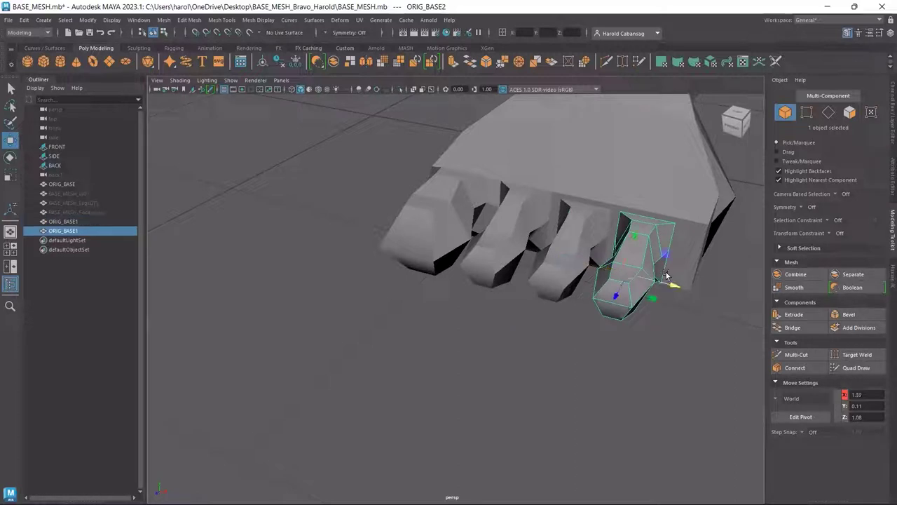
- Scale the fourth toe to about 0.76, 0.71 and 0.85 in X, Y and Z, and shift it slightly inward to about X 1.55
{"action": "key", "text": "r"}
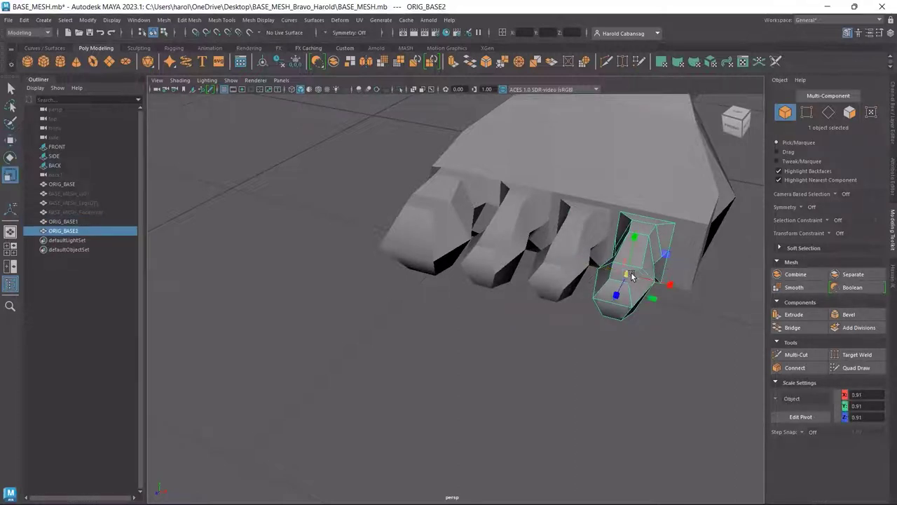
{"action": "left_click_drag", "start_coordinate": [660, 256], "coordinate": [624, 267]}
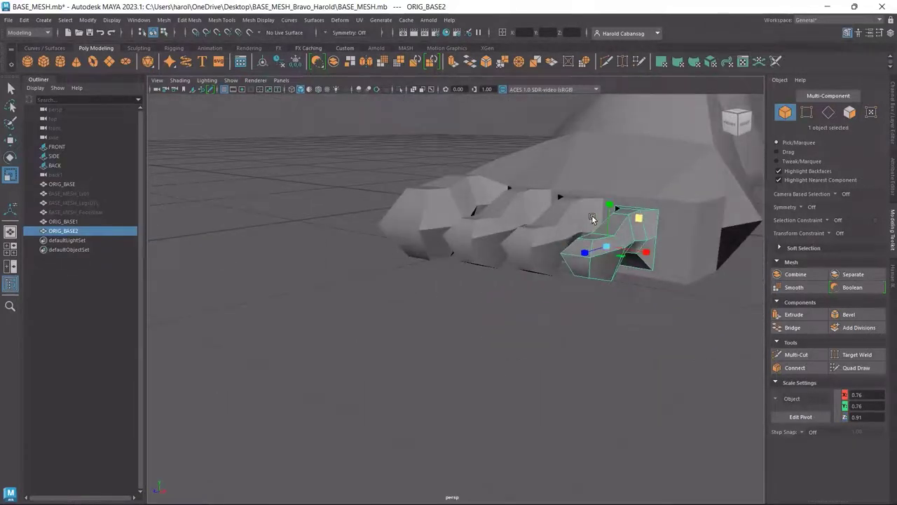
{"action": "left_click_drag", "start_coordinate": [593, 217], "coordinate": [655, 280]}
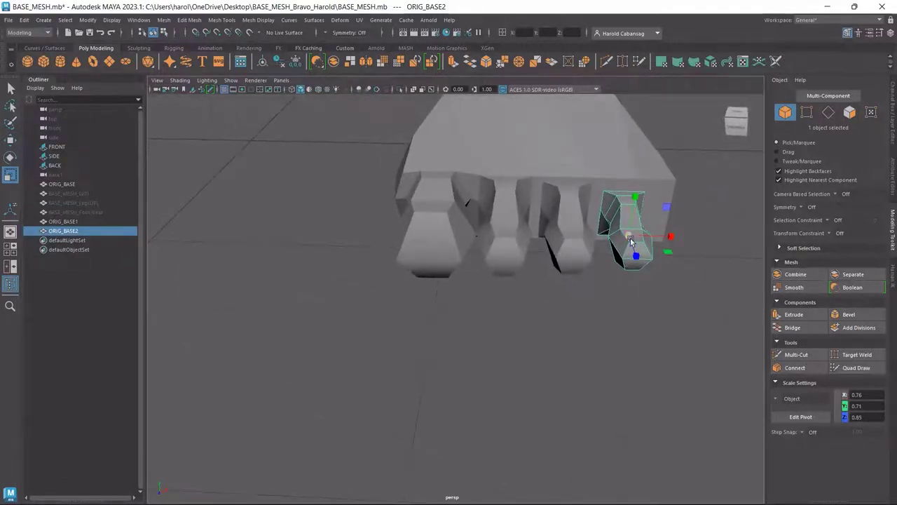
{"action": "key", "text": "w"}
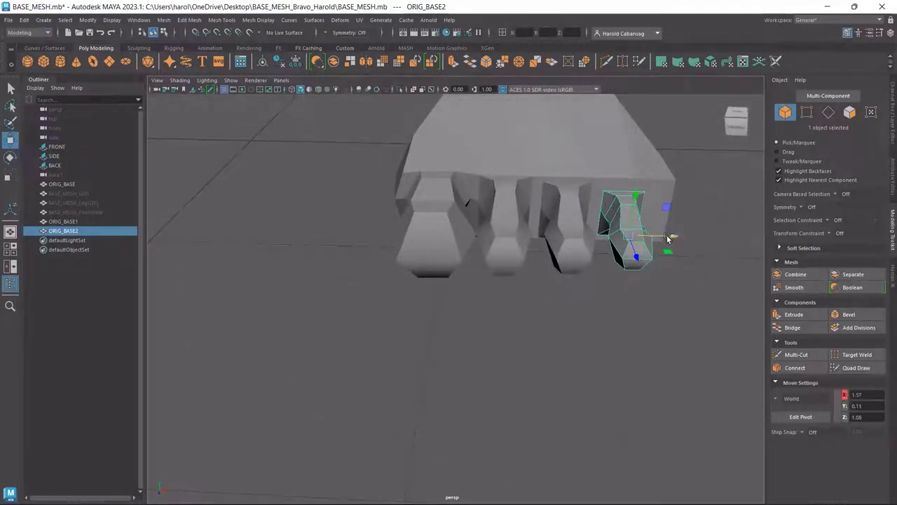
{"action": "left_click_drag", "start_coordinate": [667, 238], "coordinate": [656, 236]}
- Duplicate the fourth toe, place the copy at about X 1.68 as the little toe, and scale it down to about 0.64, 0.60 and 0.71
{"action": "mouse_move", "coordinate": [645, 266]}
{"action": "left_mouse_down", "text": "alt"}
{"action": "mouse_move", "coordinate": [615, 245]}
{"action": "mouse_move", "coordinate": [642, 266]}
{"action": "mouse_move", "coordinate": [707, 266]}
{"action": "left_mouse_up", "text": "alt"}
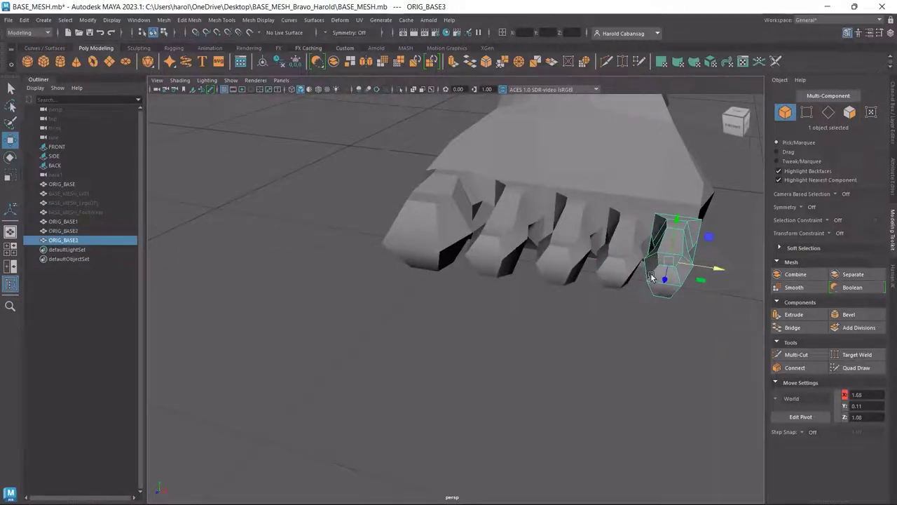
{"action": "key", "text": "r"}
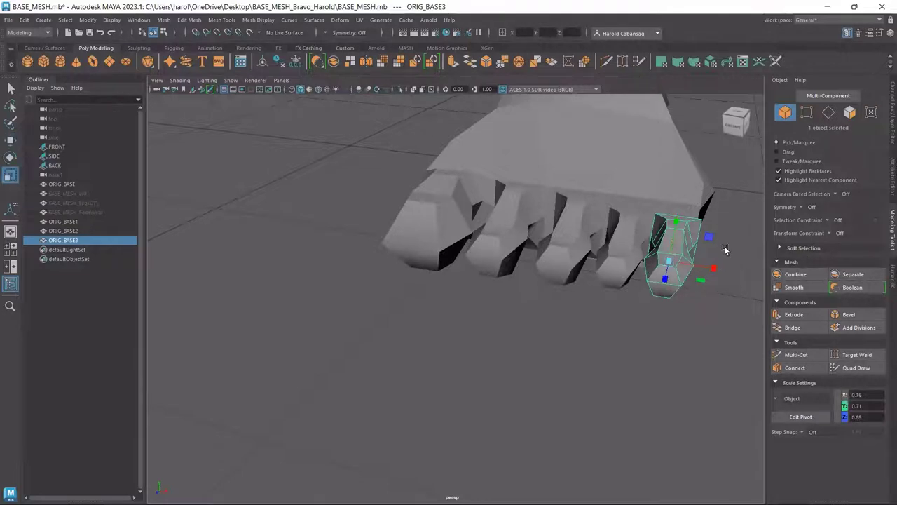
{"action": "mouse_move", "coordinate": [672, 263]}
{"action": "left_mouse_down"}
{"action": "mouse_move", "coordinate": [696, 300]}
{"action": "mouse_move", "coordinate": [647, 280]}
{"action": "mouse_move", "coordinate": [637, 321]}
{"action": "mouse_move", "coordinate": [646, 330]}
{"action": "mouse_move", "coordinate": [685, 305]}
{"action": "left_mouse_up"}
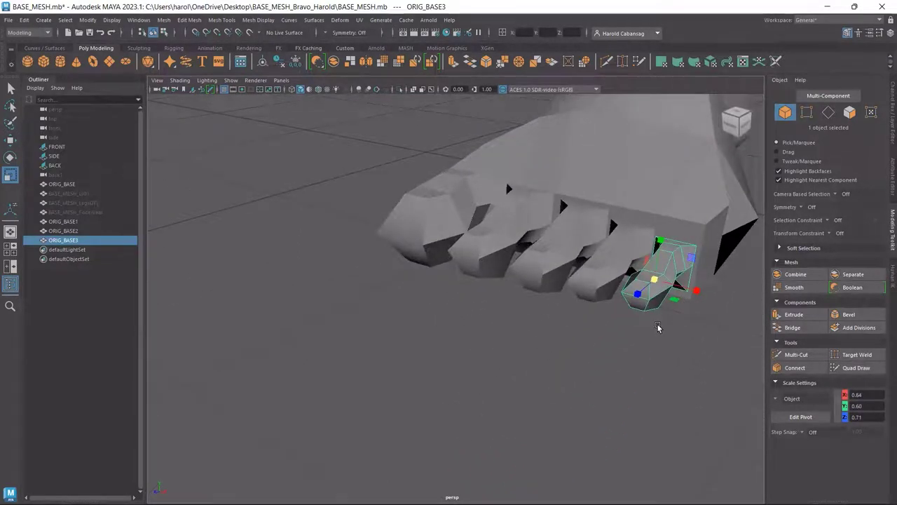
{"action": "left_click", "coordinate": [431, 307]}
{"action": "key", "text": "w"}
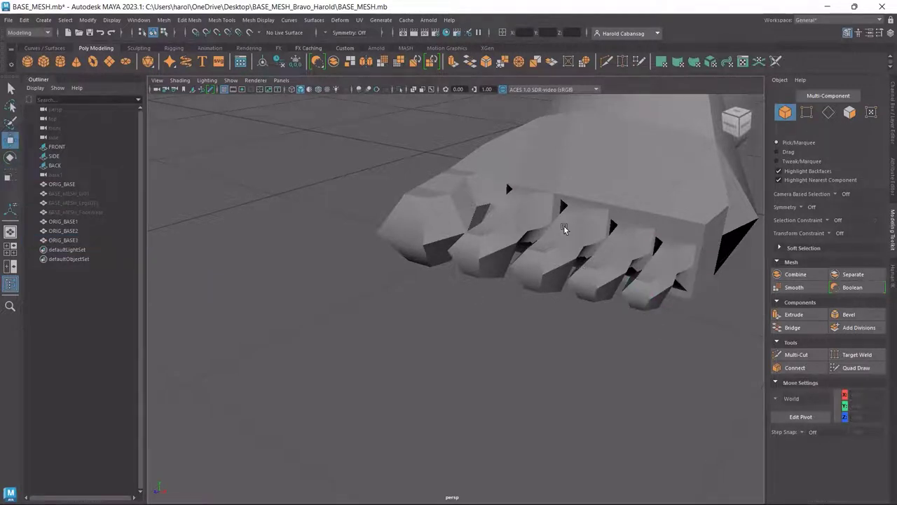
- Examine the foot mesh and the separate toe copies from several angles to check their spacing and alignment
{"action": "left_click", "coordinate": [565, 228]}
{"action": "left_click", "coordinate": [631, 231]}
{"action": "mouse_move", "coordinate": [631, 231]}
{"action": "left_mouse_down", "text": "alt"}
{"action": "mouse_move", "coordinate": [639, 261]}
{"action": "mouse_move", "coordinate": [659, 241]}
{"action": "mouse_move", "coordinate": [616, 239]}
{"action": "left_mouse_up", "text": "alt"}
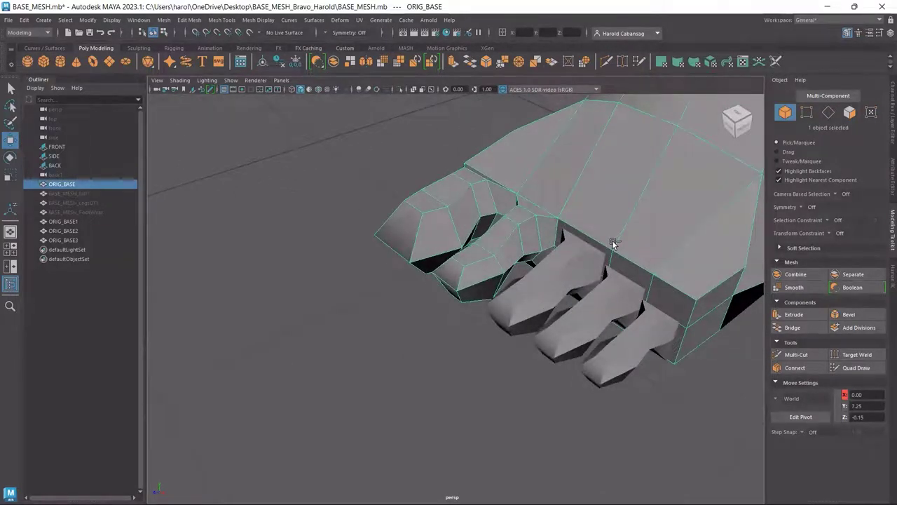
{"action": "left_click_drag", "start_coordinate": [613, 241], "coordinate": [606, 282], "text": "alt"}
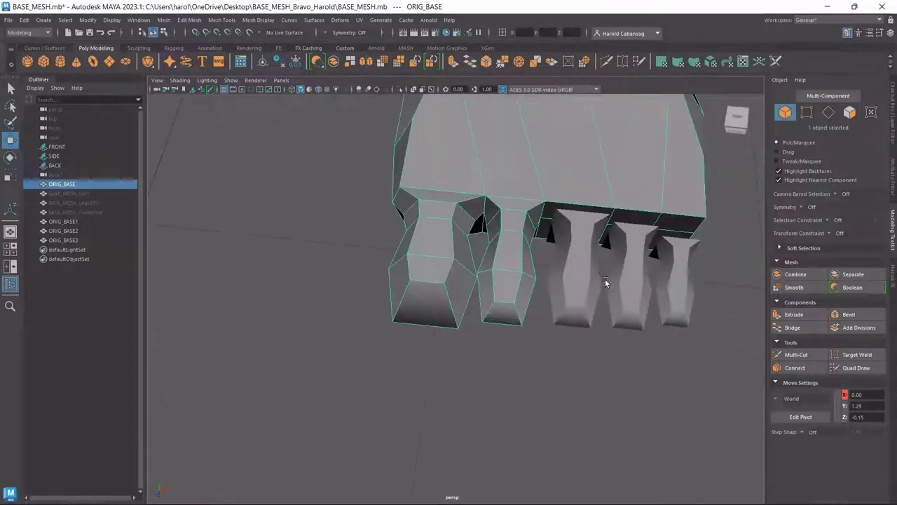
{"action": "left_click", "coordinate": [597, 282]}
{"action": "left_click_drag", "start_coordinate": [677, 272], "coordinate": [498, 187], "text": "alt"}
{"action": "left_click", "coordinate": [432, 201]}
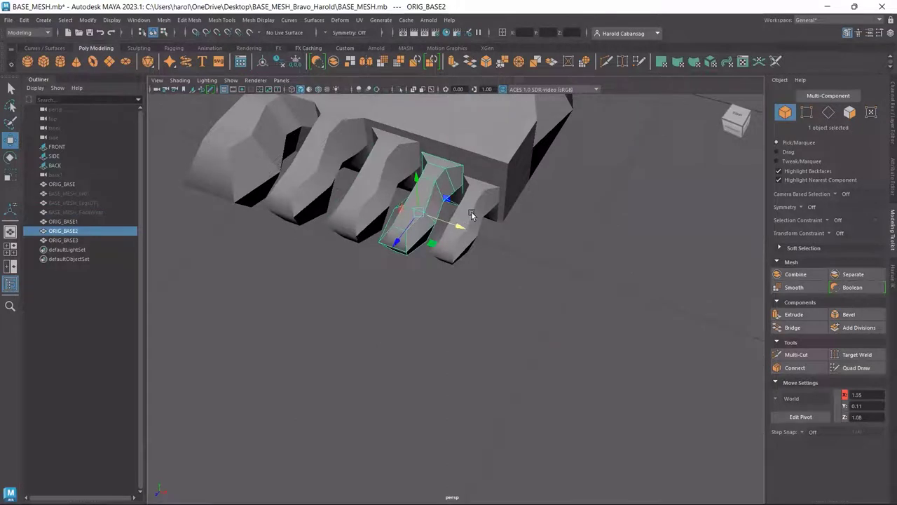
{"action": "left_click", "coordinate": [471, 215]}
- Combine the foot mesh and the three separate toe copies into a single mesh
{"action": "left_click", "coordinate": [544, 126]}
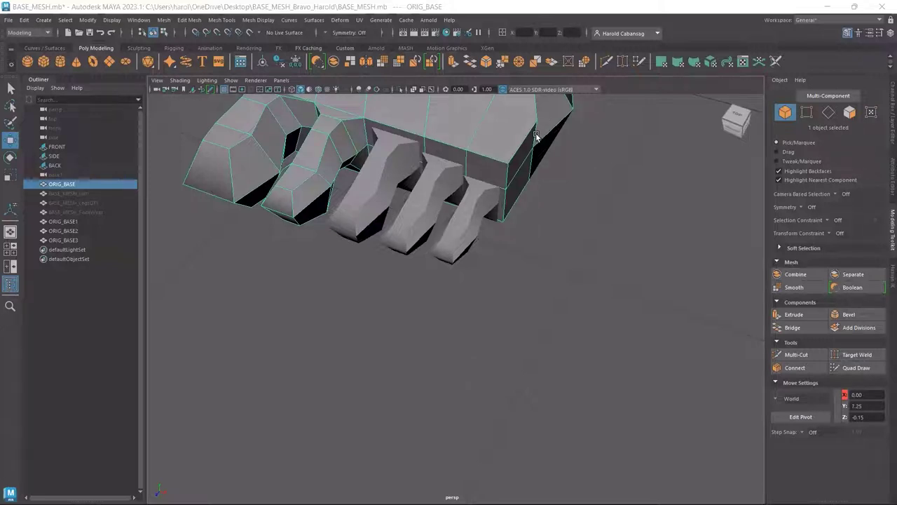
{"action": "left_click_drag", "start_coordinate": [400, 211], "coordinate": [451, 245], "text": "alt"}
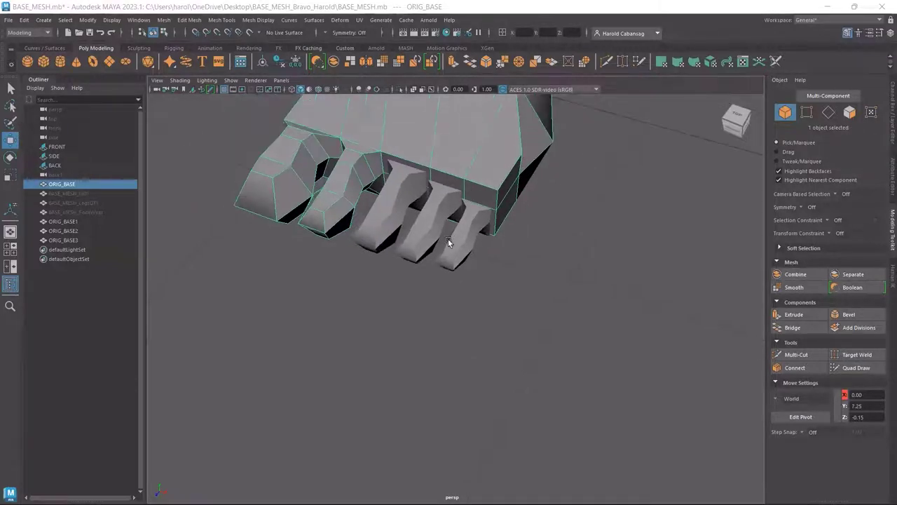
{"action": "mouse_move", "coordinate": [547, 236]}
{"action": "left_mouse_down", "text": "alt"}
{"action": "mouse_move", "coordinate": [535, 393]}
{"action": "mouse_move", "coordinate": [519, 295]}
{"action": "left_mouse_up", "text": "alt"}
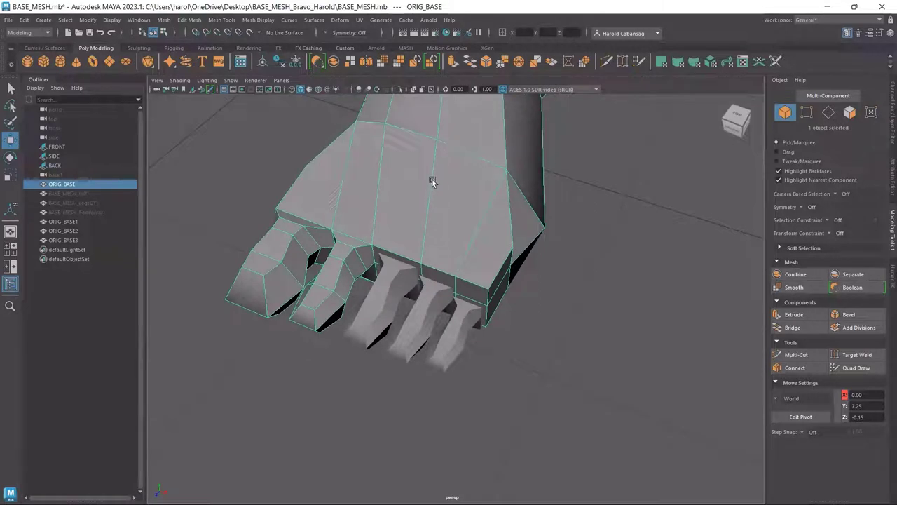
{"action": "left_click", "coordinate": [390, 272], "text": "shift"}
{"action": "left_click", "coordinate": [431, 305], "text": "shift"}
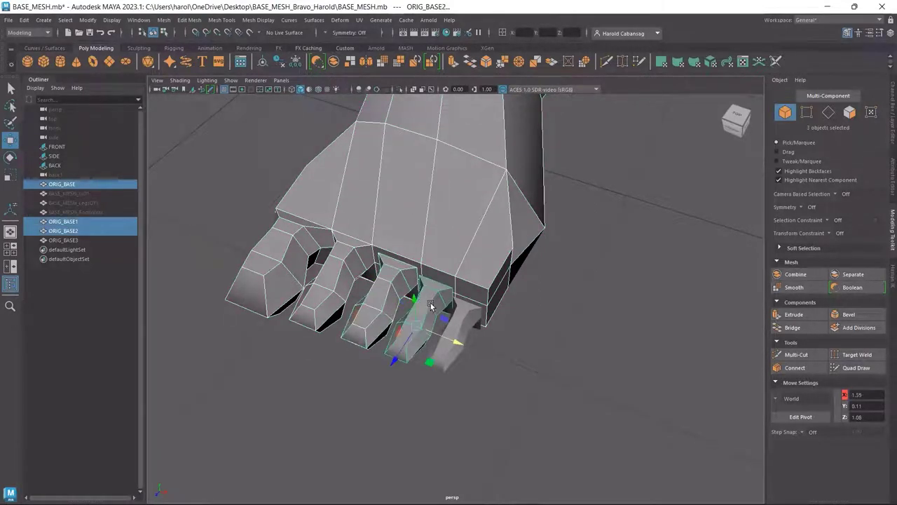
{"action": "left_click", "coordinate": [465, 322], "text": "shift"}
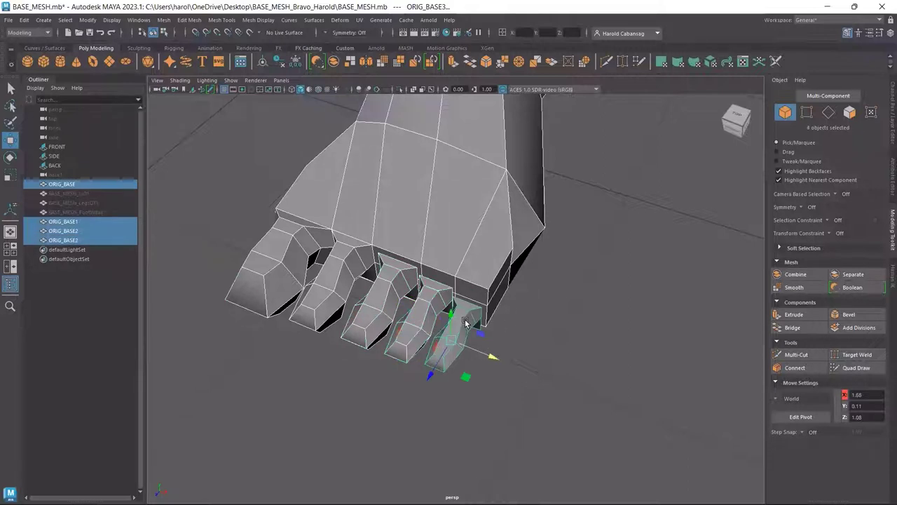
{"action": "left_click", "coordinate": [167, 21]}
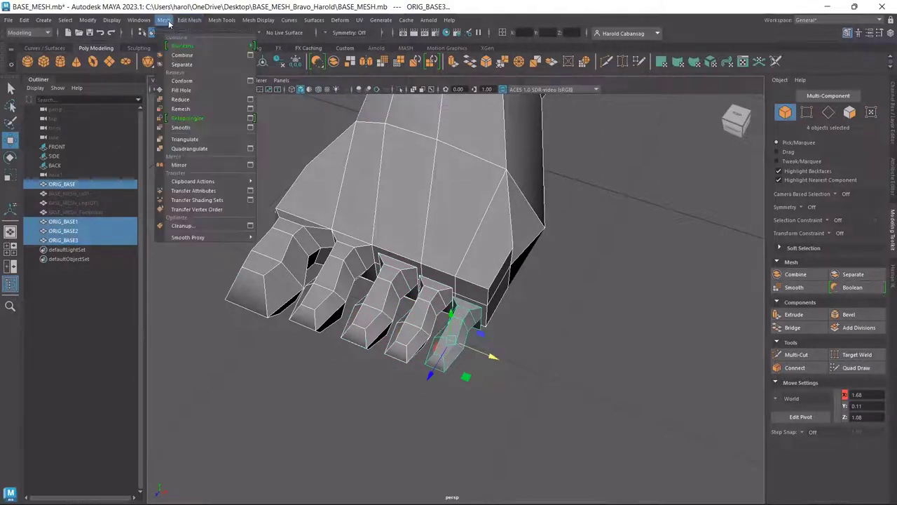
{"action": "left_click", "coordinate": [206, 55]}
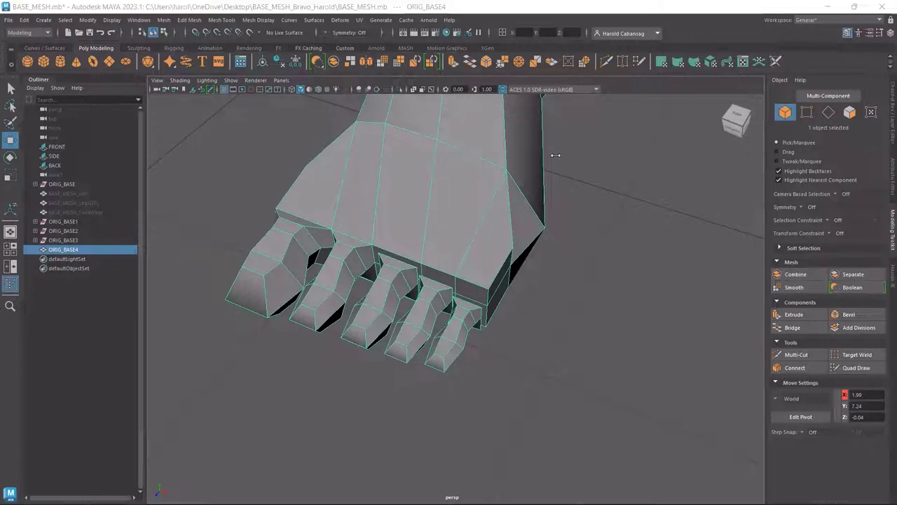
- Delete the upper and lower front faces of the foot directly behind the little toe
{"action": "left_click", "coordinate": [850, 112]}
{"action": "scroll", "coordinate": [411, 280], "scroll_direction": "up", "scroll_amount": 3}
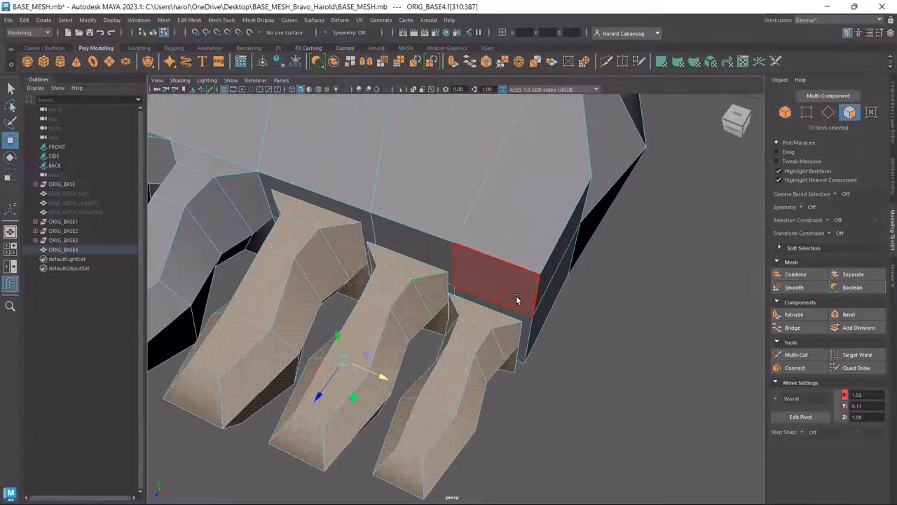
{"action": "left_click", "coordinate": [517, 296]}
{"action": "left_click_drag", "start_coordinate": [546, 361], "coordinate": [474, 241], "text": "alt"}
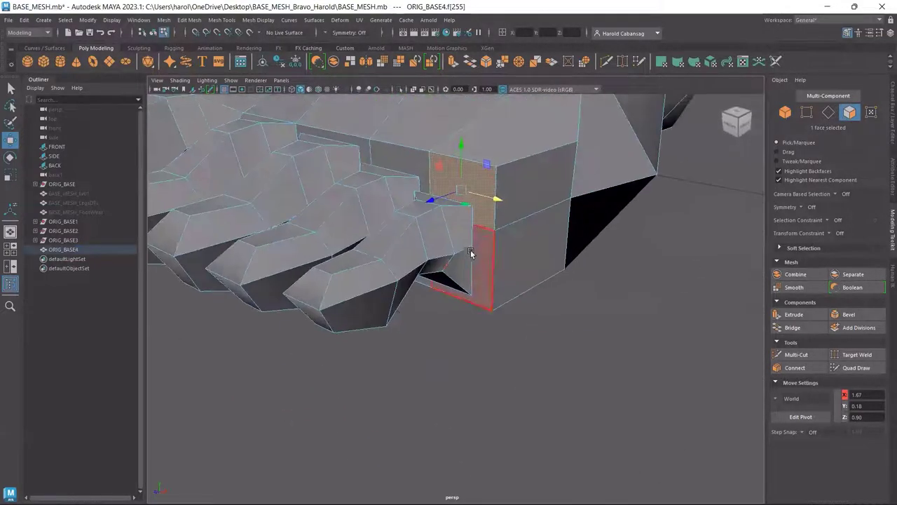
{"action": "left_click", "coordinate": [488, 241], "text": "shift"}
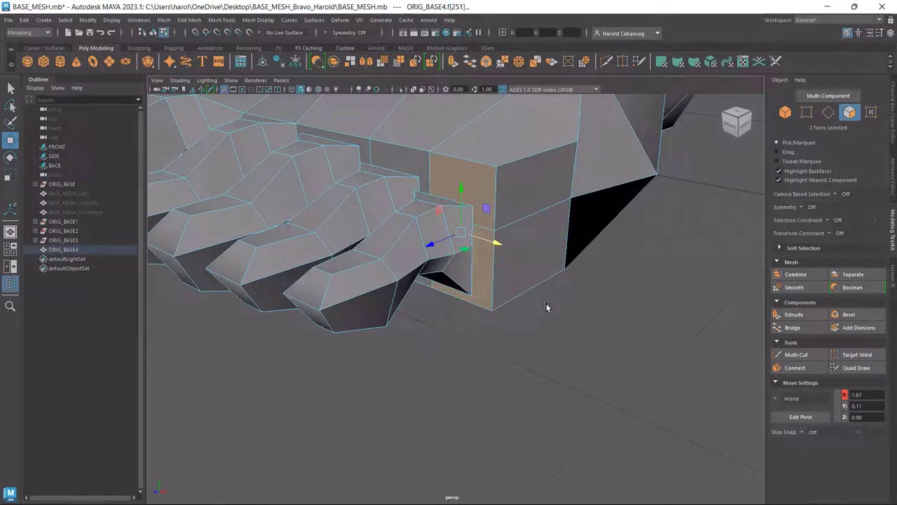
{"action": "key", "text": "Delete"}
- Delete the upper and lower front faces of the foot behind the fourth toe
{"action": "left_click", "coordinate": [421, 171]}
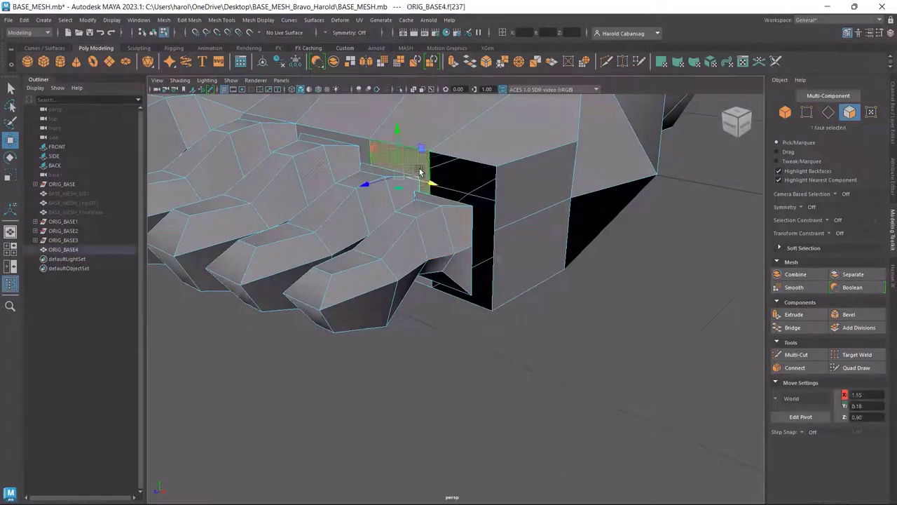
{"action": "left_click_drag", "start_coordinate": [421, 171], "coordinate": [407, 224], "text": "alt"}
{"action": "left_click", "coordinate": [406, 224]}
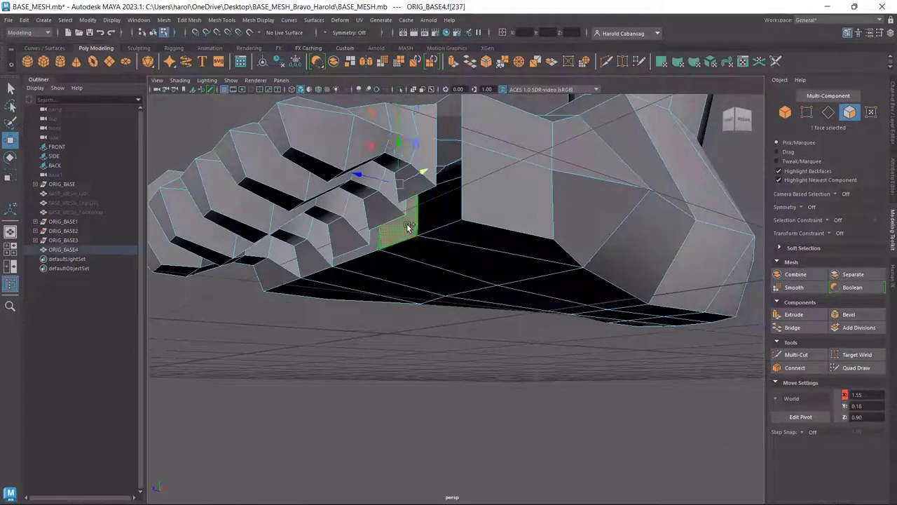
{"action": "key", "text": "Delete"}
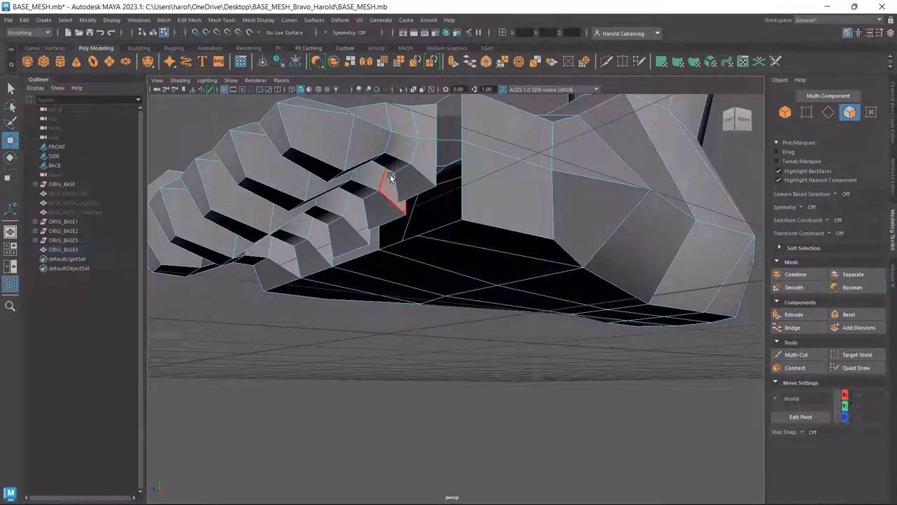
- Delete the upper and lower front faces of the foot behind the third toe
{"action": "left_click_drag", "start_coordinate": [395, 195], "coordinate": [377, 245], "text": "alt"}
{"action": "left_click", "coordinate": [374, 215]}
{"action": "left_click", "coordinate": [376, 241], "text": "shift"}
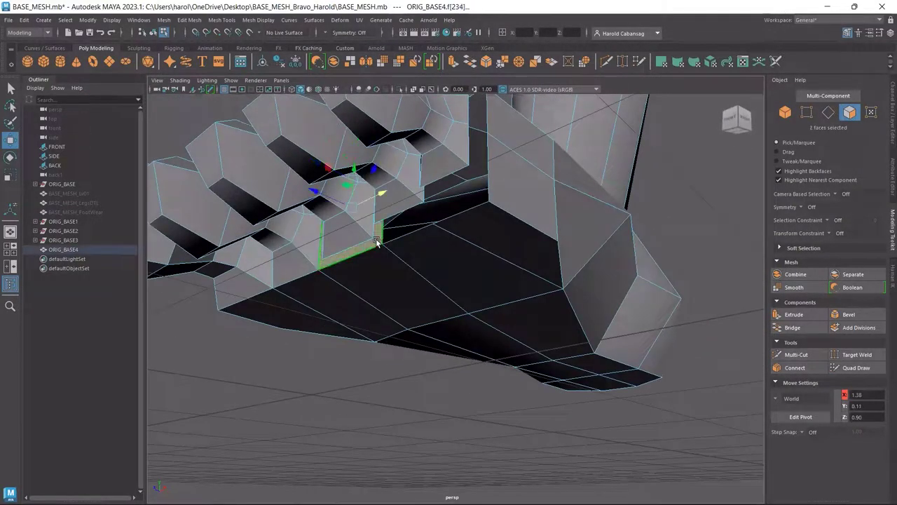
{"action": "key", "text": "Delete"}
{"action": "left_click_drag", "start_coordinate": [407, 207], "coordinate": [443, 252], "text": "alt"}
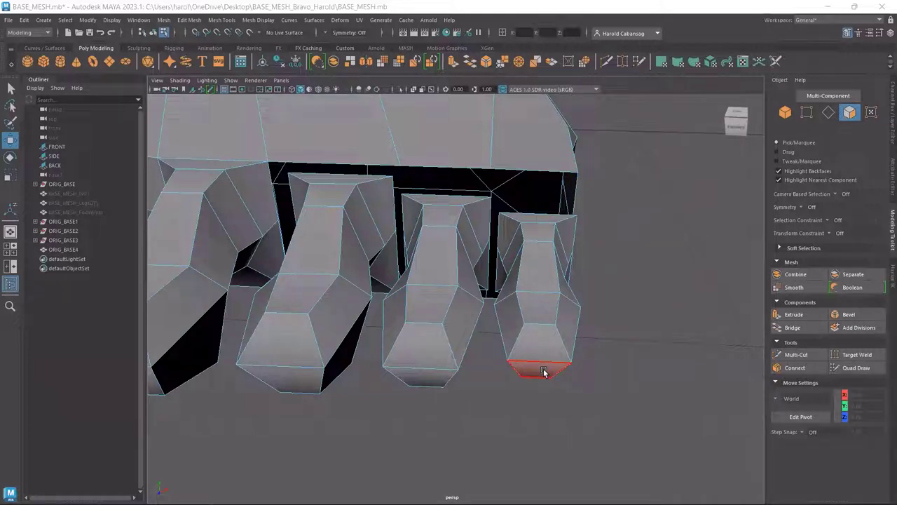
{"action": "left_click", "coordinate": [544, 373]}
{"action": "key", "text": "Delete"}
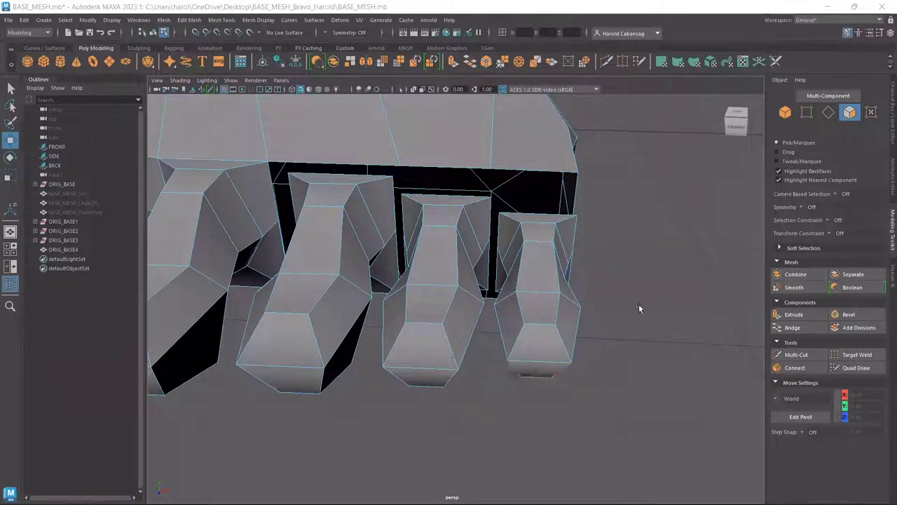
{"action": "key", "text": "ctrl+z"}
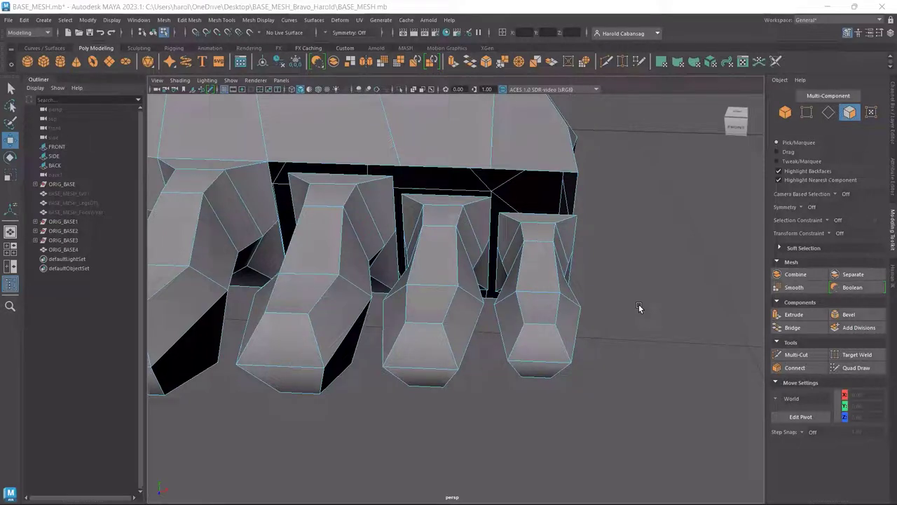
- Try extruding the lower edge of the little toe's open base straight down to about Y -0.17
{"action": "left_click", "coordinate": [828, 114]}
{"action": "left_click", "coordinate": [344, 178]}
{"action": "left_click_drag", "start_coordinate": [345, 179], "coordinate": [367, 216], "text": "alt"}
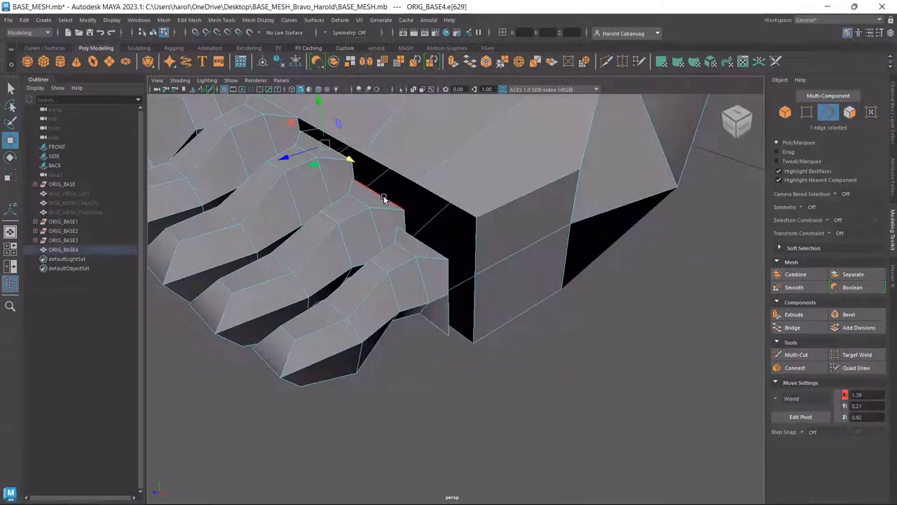
{"action": "left_click", "coordinate": [384, 199]}
{"action": "left_click_drag", "start_coordinate": [434, 267], "coordinate": [452, 223], "text": "alt"}
{"action": "left_click", "coordinate": [458, 181]}
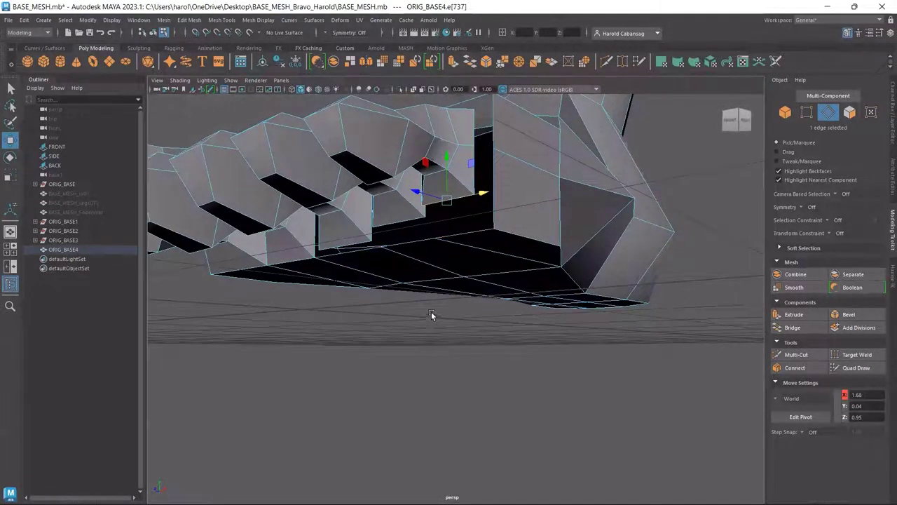
{"action": "left_click_drag", "start_coordinate": [447, 162], "coordinate": [589, 336]}
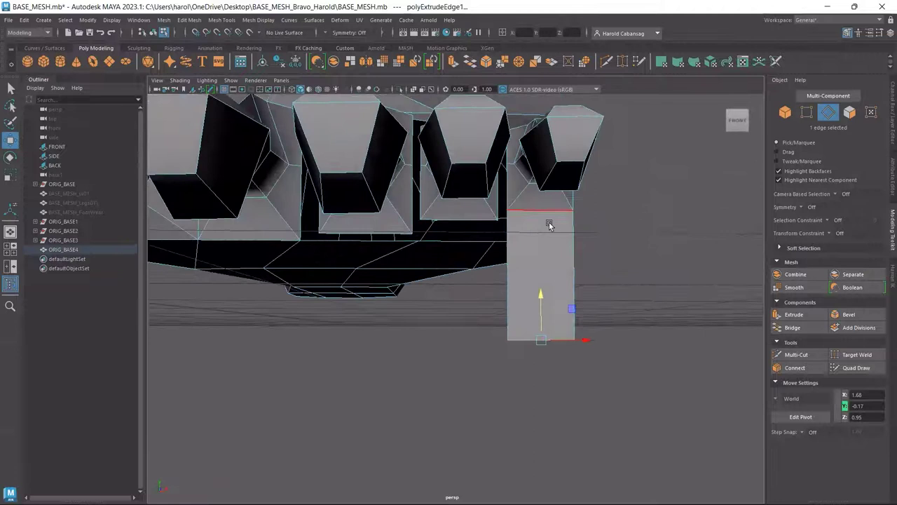
- Undo the downward extrusion of the lower edge at the little toe's open base
{"action": "left_click", "coordinate": [536, 268]}
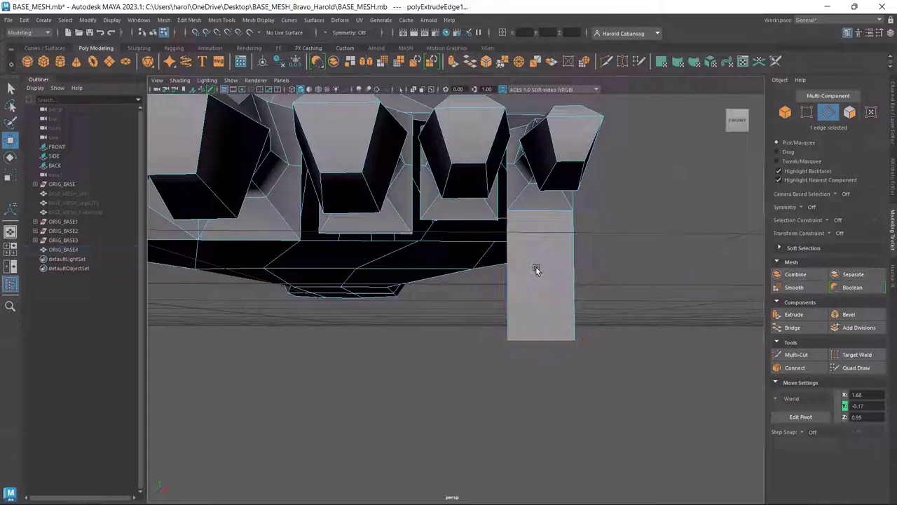
{"action": "key", "text": "ctrl+z"}
{"action": "key", "text": "ctrl+z"}
{"action": "key", "text": "ctrl+z"}
{"action": "key", "text": "ctrl+z"}
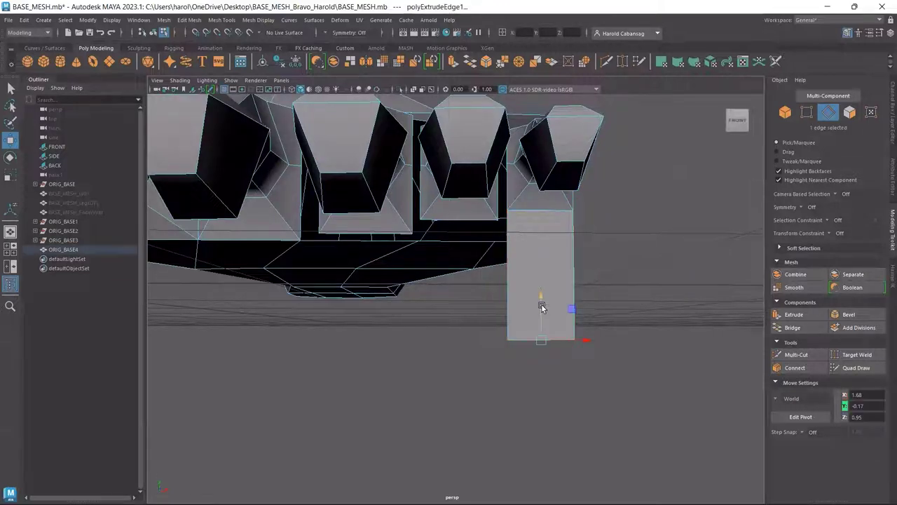
- Switch the back-view viewport to the top orthographic view and frame the toes along the foot's front edge
{"action": "left_click_drag", "start_coordinate": [559, 254], "coordinate": [485, 257], "text": "alt"}
{"action": "key", "text": "space"}
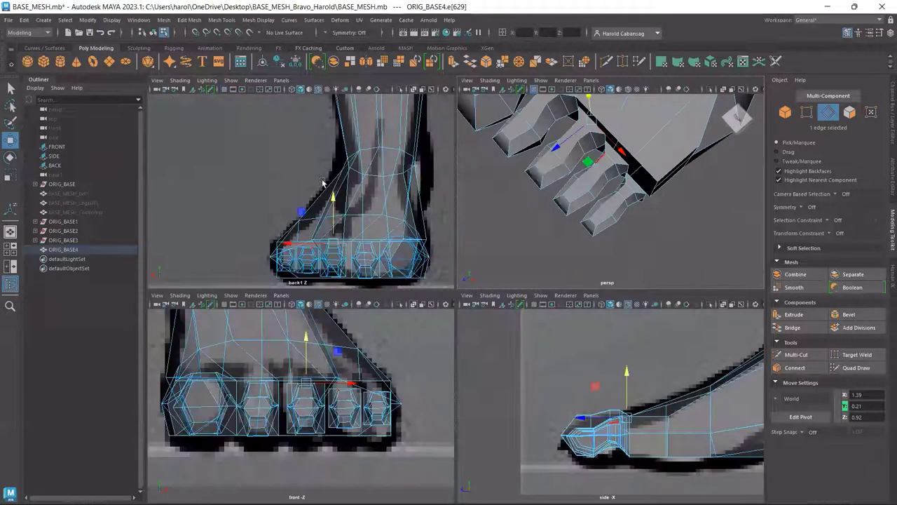
{"action": "left_click", "coordinate": [282, 80]}
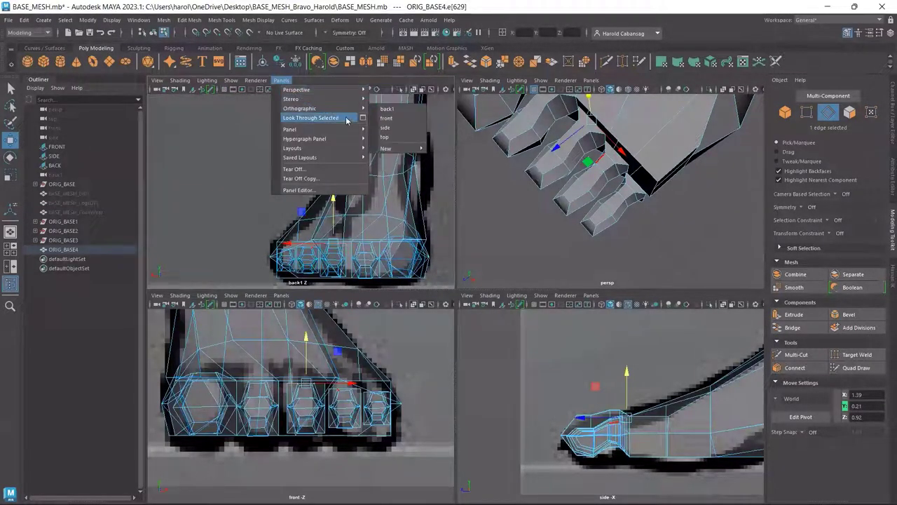
{"action": "mouse_move", "coordinate": [364, 129]}
{"action": "mouse_move", "coordinate": [355, 108]}
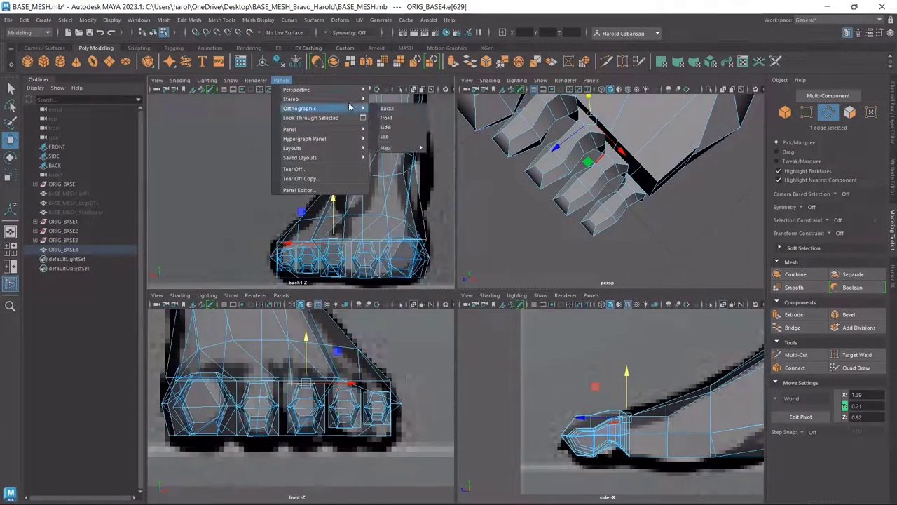
{"action": "left_click", "coordinate": [400, 137]}
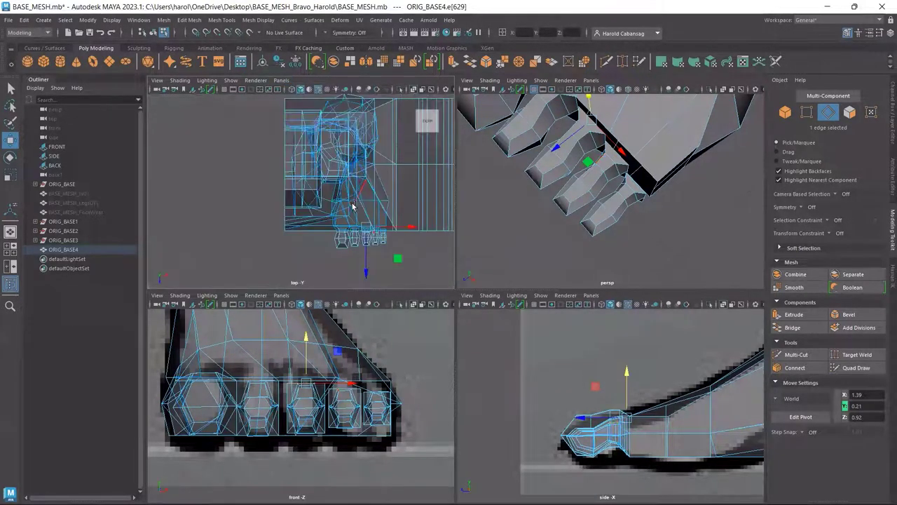
{"action": "scroll", "coordinate": [395, 260], "scroll_direction": "up", "scroll_amount": 5}
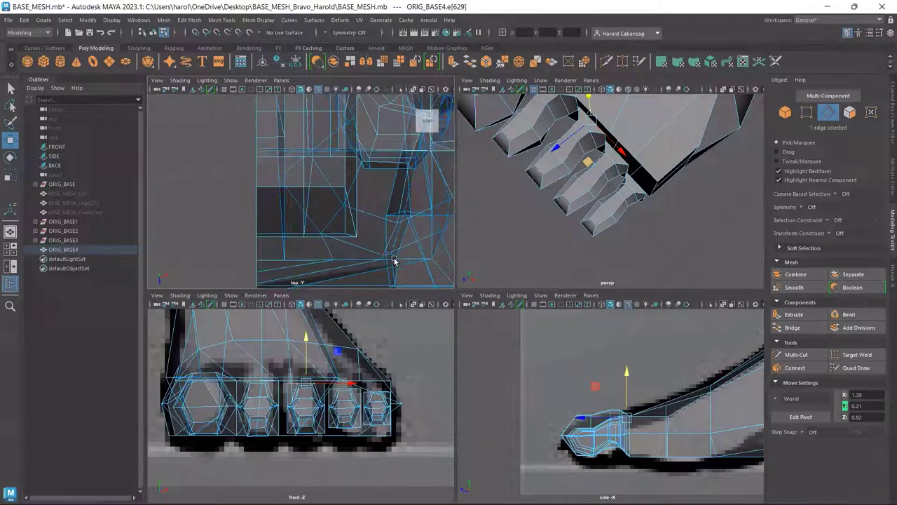
{"action": "scroll", "coordinate": [221, 155], "scroll_direction": "up", "scroll_amount": 4}
{"action": "scroll", "coordinate": [305, 140], "scroll_direction": "up", "scroll_amount": 6}
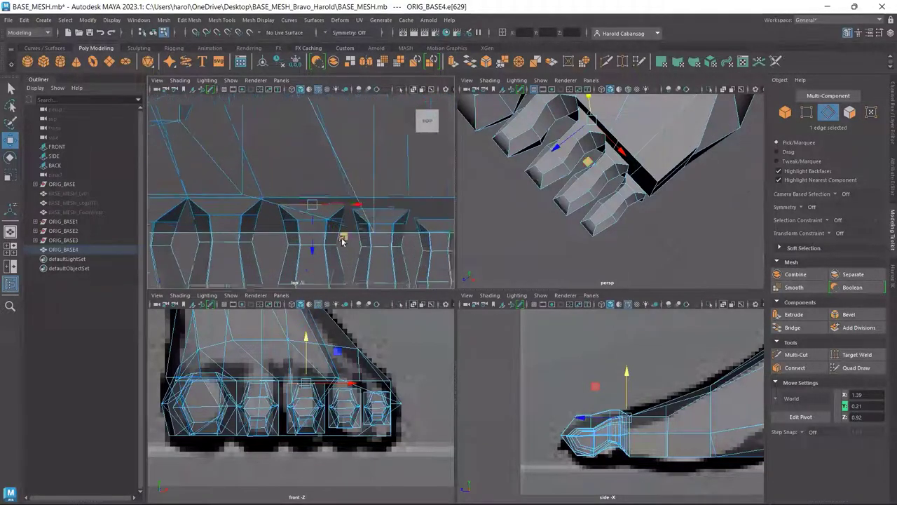
{"action": "middle_click_drag", "start_coordinate": [304, 140], "coordinate": [276, 155], "text": "alt"}
{"action": "scroll", "coordinate": [274, 156], "scroll_direction": "down", "scroll_amount": 7}
{"action": "scroll", "coordinate": [287, 201], "scroll_direction": "up", "scroll_amount": 6}
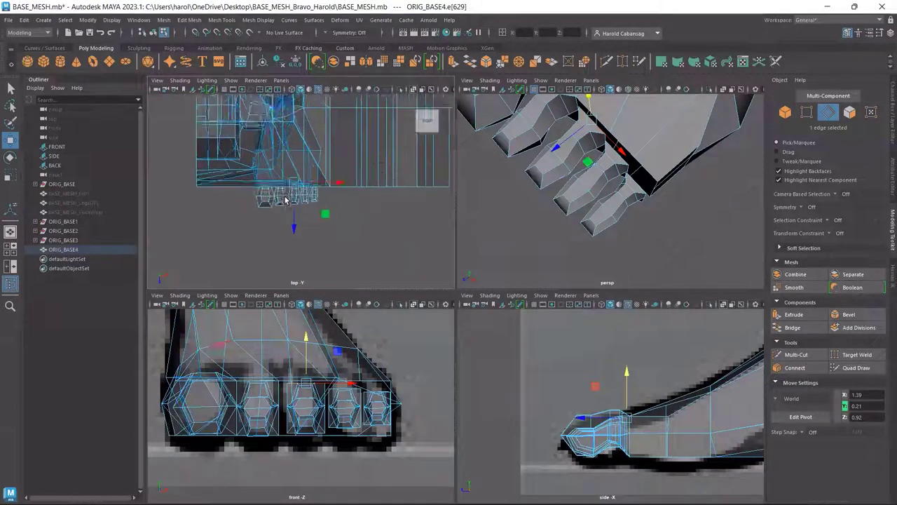
{"action": "scroll", "coordinate": [311, 211], "scroll_direction": "up", "scroll_amount": 3}
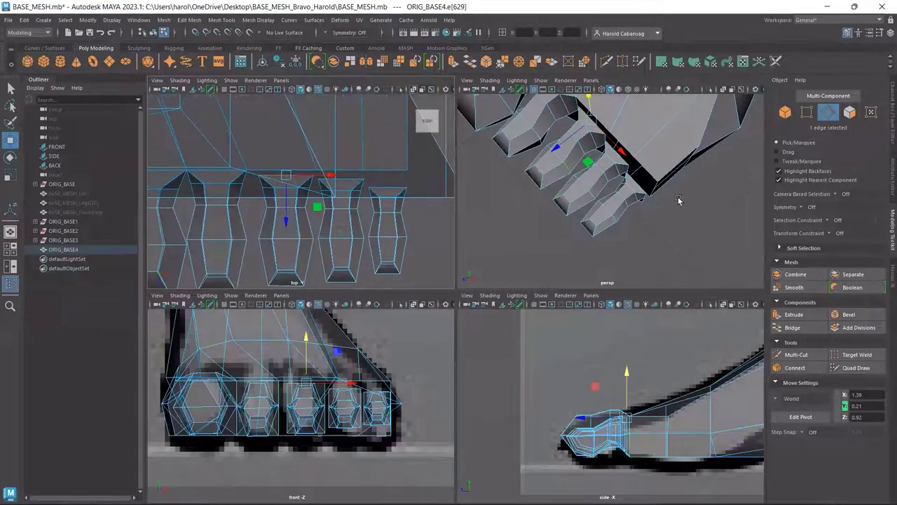
- Move all faces of the three outer toes slightly back toward the foot, with the fourth toe pulled a little closer
{"action": "left_click", "coordinate": [850, 113]}
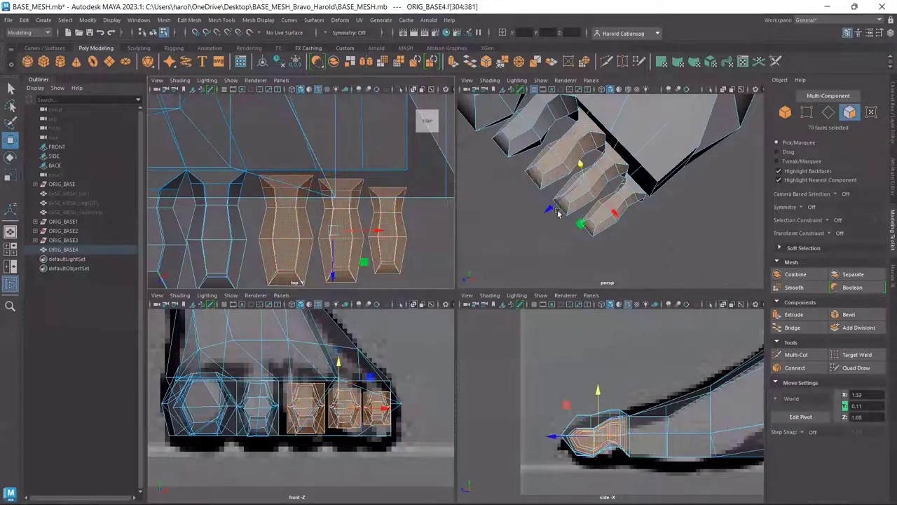
{"action": "left_click", "coordinate": [335, 257]}
{"action": "left_click_drag", "start_coordinate": [335, 259], "coordinate": [344, 254]}
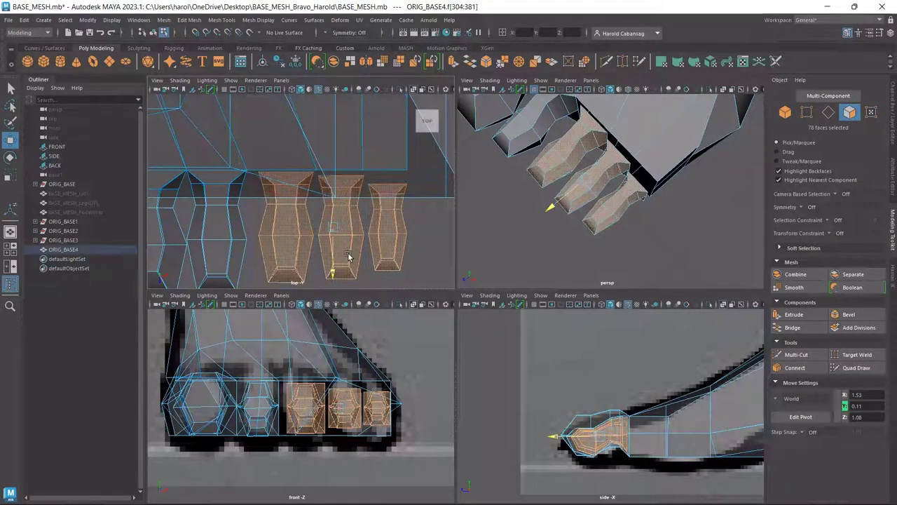
{"action": "left_click", "coordinate": [426, 261]}
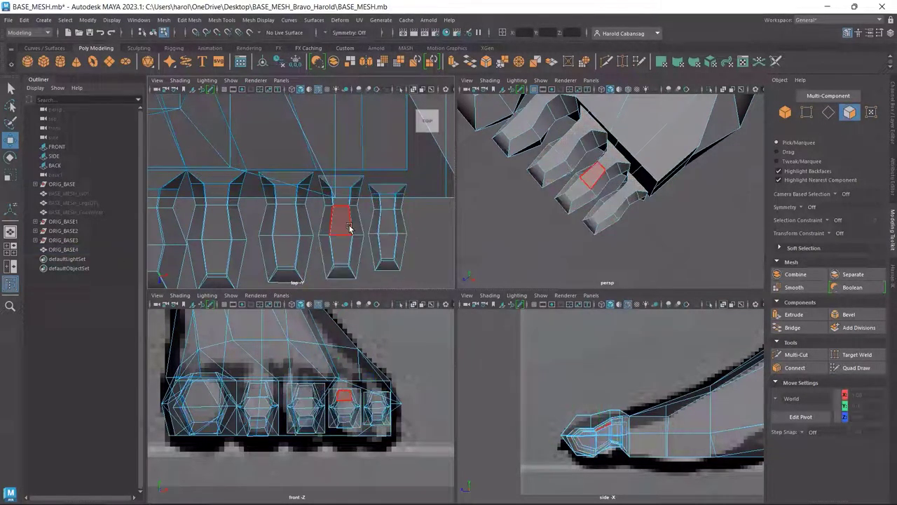
{"action": "double_click", "coordinate": [349, 228]}
{"action": "left_click_drag", "start_coordinate": [343, 274], "coordinate": [355, 270]}
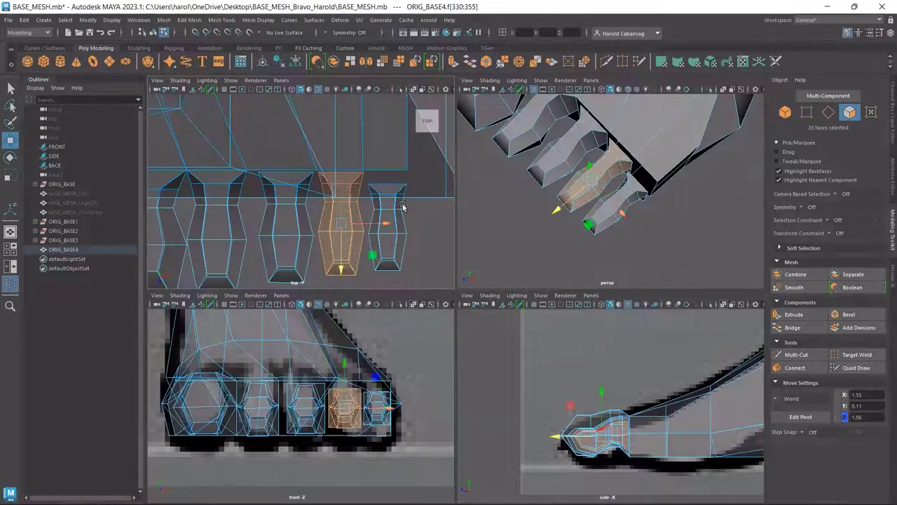
- Move all faces of the little toe back toward the foot to about Z 1.03, aligning its base with the other toes
{"action": "left_click", "coordinate": [389, 254]}
{"action": "double_click", "coordinate": [390, 253]}
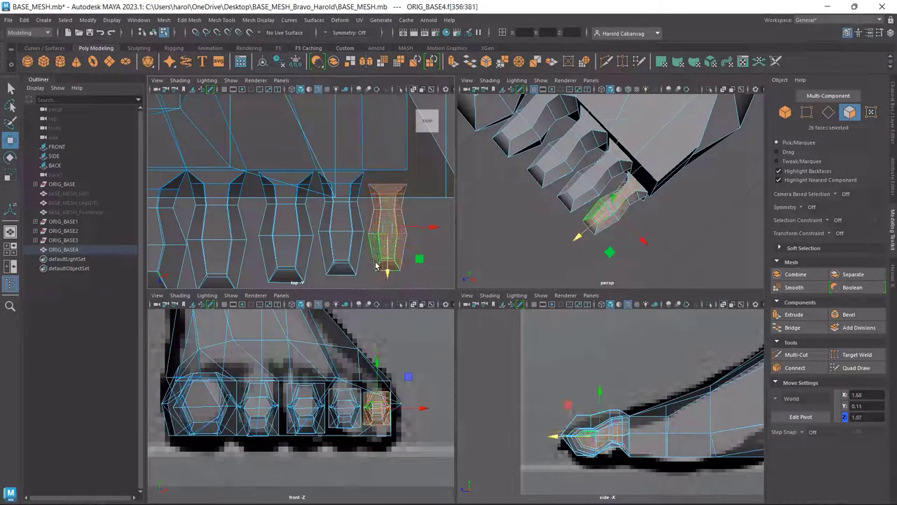
{"action": "left_click_drag", "start_coordinate": [388, 270], "coordinate": [412, 241]}
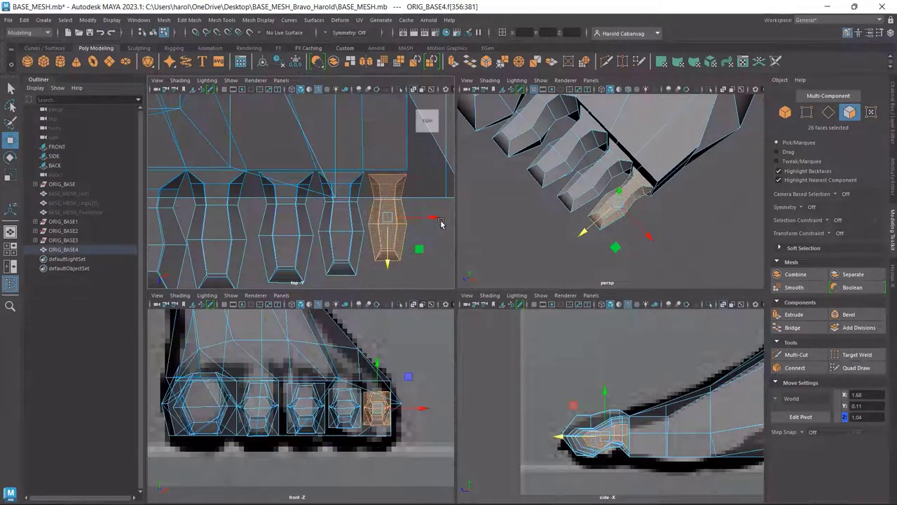
{"action": "left_click", "coordinate": [427, 218]}
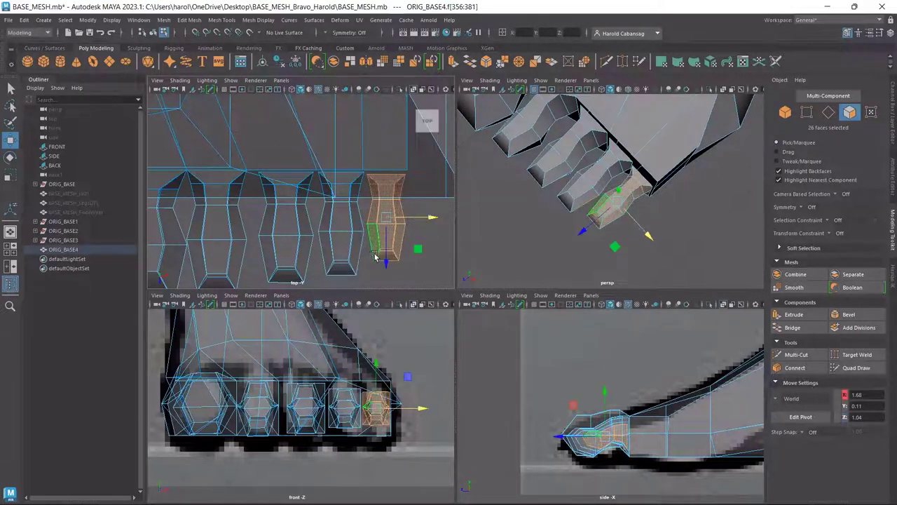
{"action": "left_click_drag", "start_coordinate": [384, 258], "coordinate": [411, 254]}
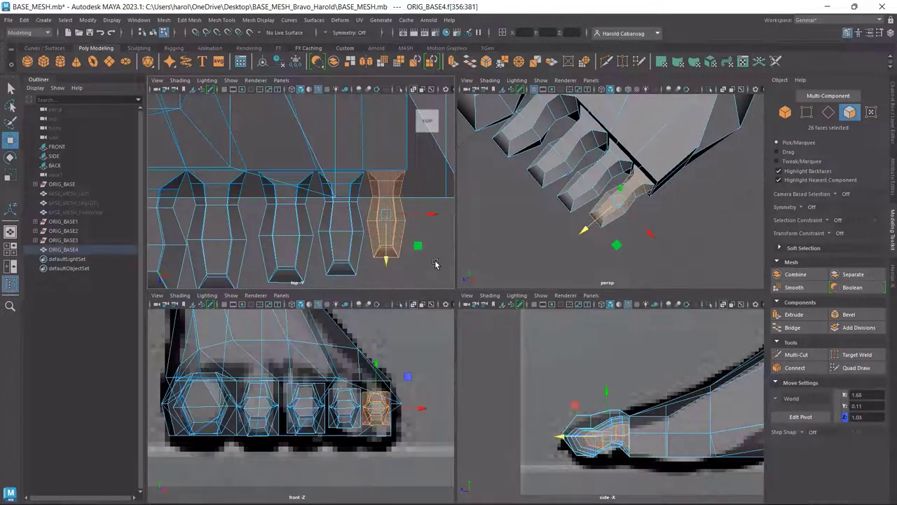
- Return to the full perspective view and examine the gaps between the outer toes and the foot
{"action": "left_click", "coordinate": [535, 237]}
{"action": "key", "text": "space"}
{"action": "left_click_drag", "start_coordinate": [495, 256], "coordinate": [467, 238], "text": "alt"}
{"action": "scroll", "coordinate": [514, 222], "scroll_direction": "up", "scroll_amount": 3}
{"action": "scroll", "coordinate": [485, 202], "scroll_direction": "down", "scroll_amount": 3}
{"action": "scroll", "coordinate": [491, 221], "scroll_direction": "up", "scroll_amount": 3}
{"action": "scroll", "coordinate": [435, 252], "scroll_direction": "up", "scroll_amount": 3}
{"action": "scroll", "coordinate": [435, 253], "scroll_direction": "down", "scroll_amount": 2}
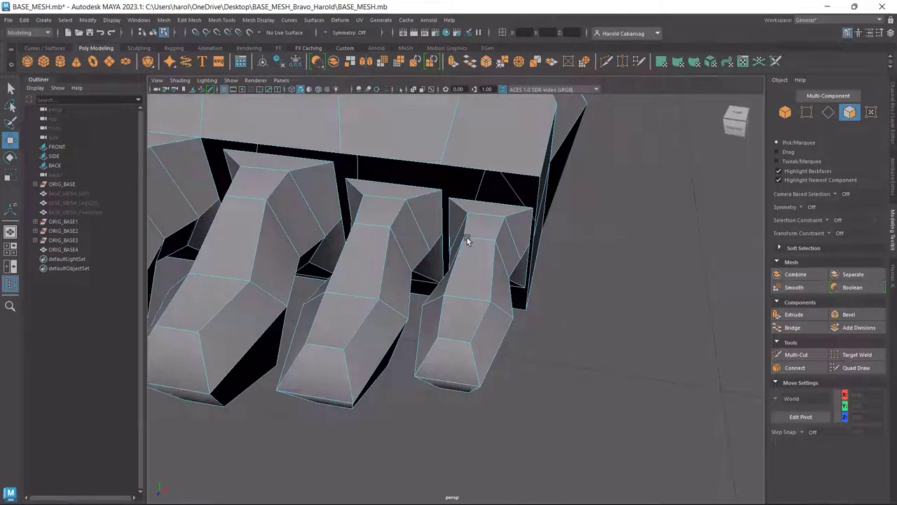
- Bridge the top edge of the third toe's base to the matching upper edge of the foot's front opening
{"action": "left_click", "coordinate": [829, 115]}
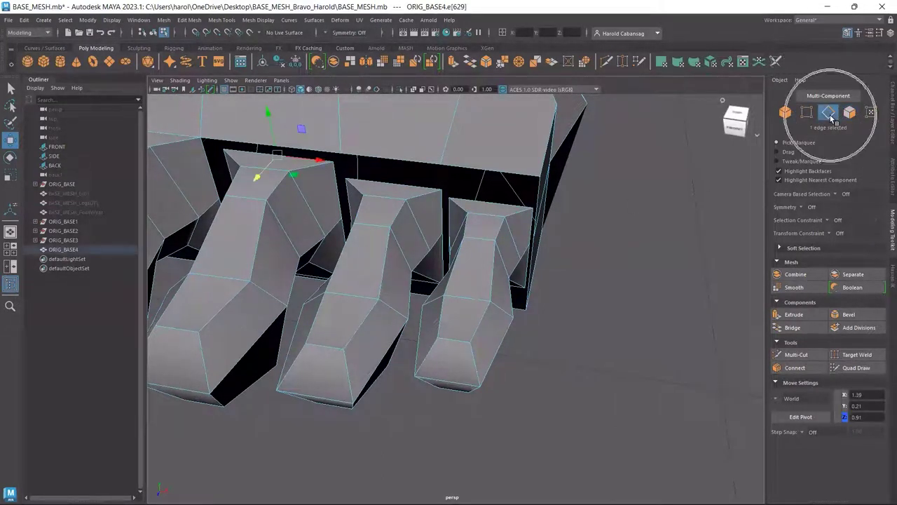
{"action": "left_click_drag", "start_coordinate": [550, 171], "coordinate": [435, 192], "text": "alt"}
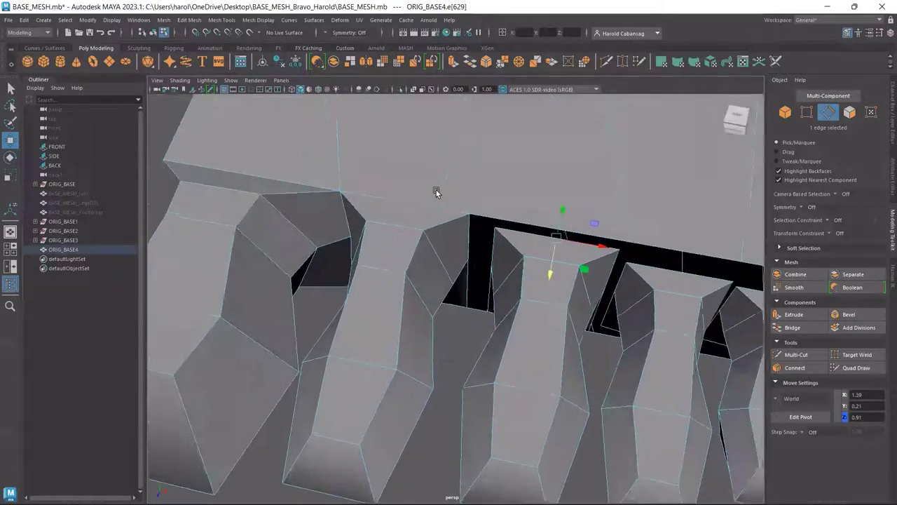
{"action": "middle_click_drag", "start_coordinate": [435, 190], "coordinate": [395, 176], "text": "alt"}
{"action": "scroll", "coordinate": [395, 175], "scroll_direction": "up", "scroll_amount": 3}
{"action": "middle_click_drag", "start_coordinate": [582, 167], "coordinate": [552, 216], "text": "alt"}
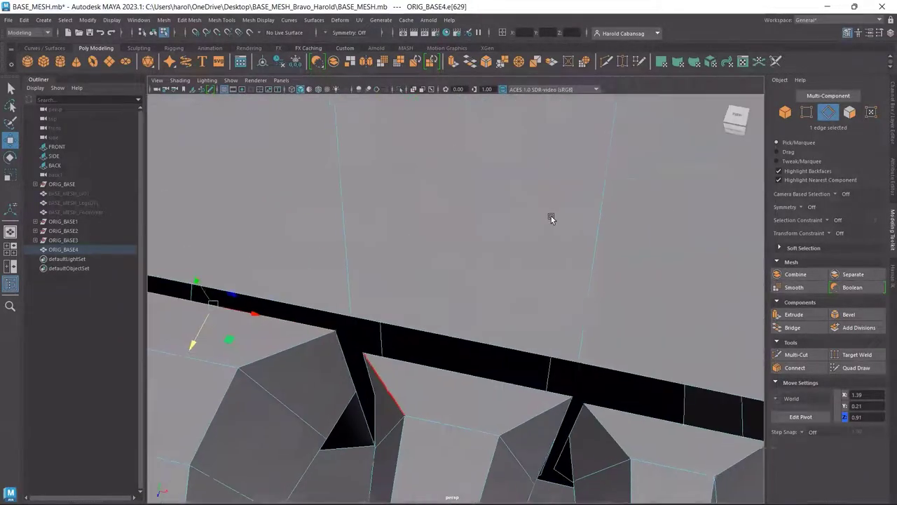
{"action": "left_click_drag", "start_coordinate": [551, 218], "coordinate": [463, 284], "text": "alt"}
{"action": "left_click", "coordinate": [464, 283]}
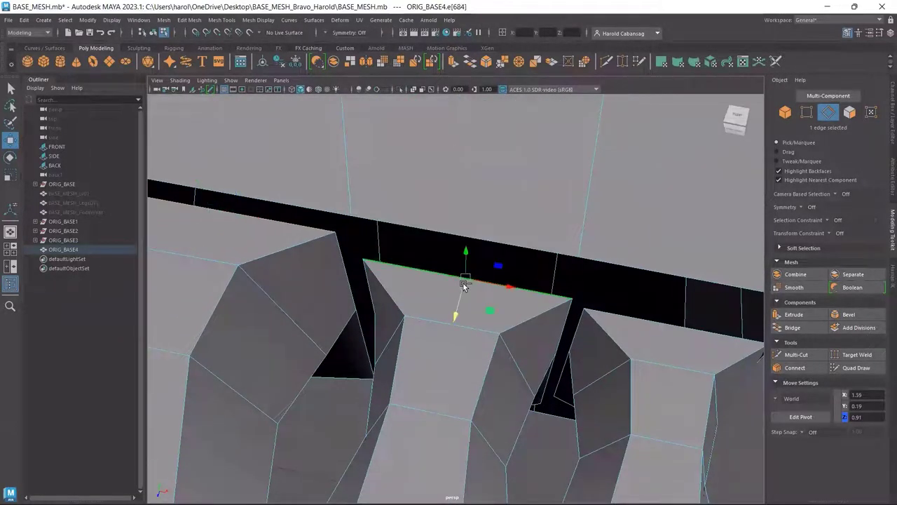
{"action": "scroll", "coordinate": [392, 261], "scroll_direction": "down", "scroll_amount": 4}
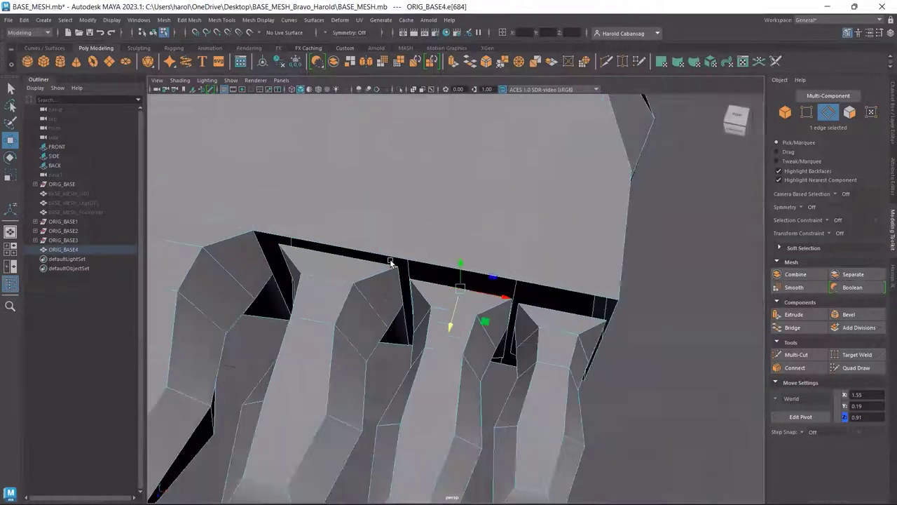
{"action": "left_click", "coordinate": [347, 260]}
{"action": "middle_click_drag", "start_coordinate": [350, 261], "coordinate": [371, 246], "text": "alt"}
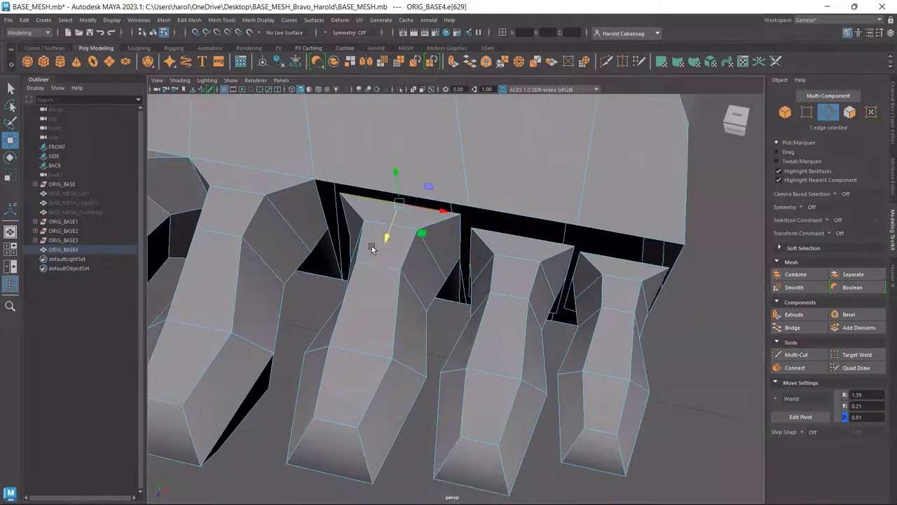
{"action": "left_click", "coordinate": [362, 189], "text": "shift"}
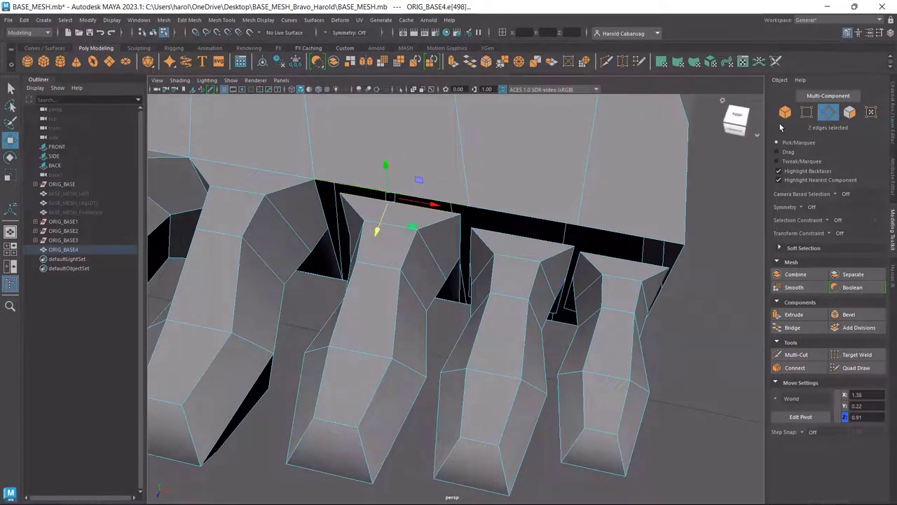
{"action": "left_click", "coordinate": [811, 328]}
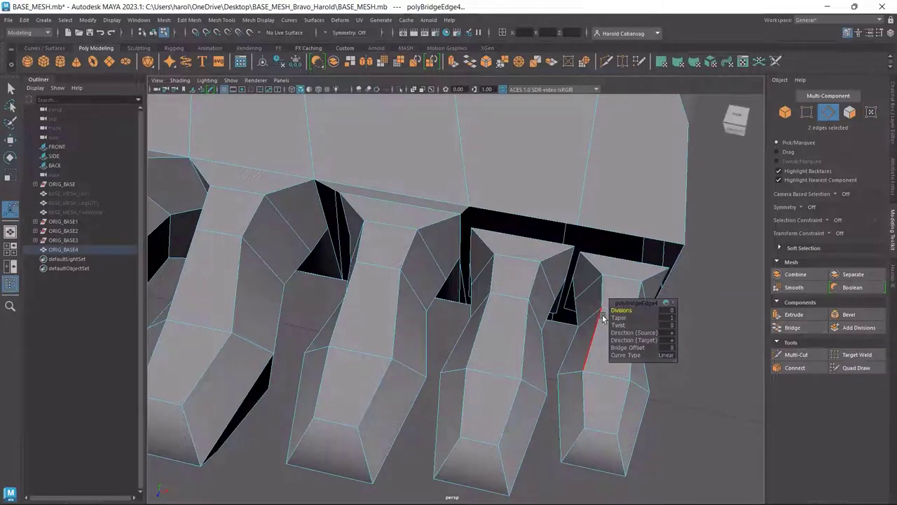
{"action": "key", "text": "w"}
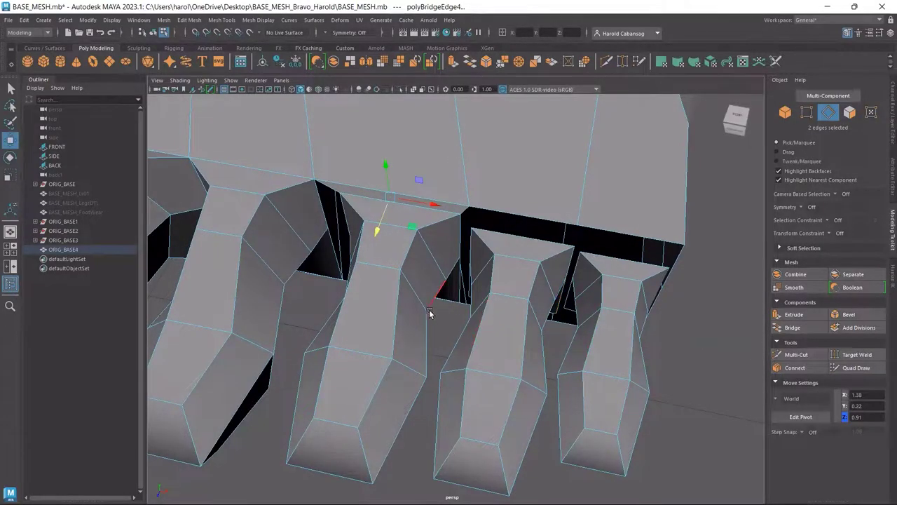
- Bridge the bottom edge of the third toe's base to the matching lower edge of the foot on the sole side
{"action": "mouse_move", "coordinate": [433, 306]}
{"action": "left_mouse_down", "text": "alt"}
{"action": "mouse_move", "coordinate": [448, 232]}
{"action": "mouse_move", "coordinate": [430, 266]}
{"action": "left_mouse_up", "text": "alt"}
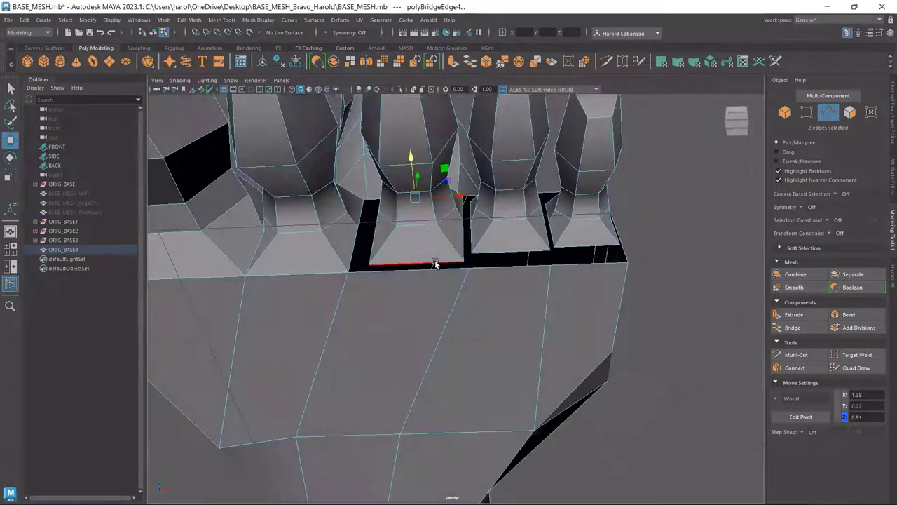
{"action": "left_click", "coordinate": [434, 264]}
{"action": "left_click", "coordinate": [389, 273], "text": "shift"}
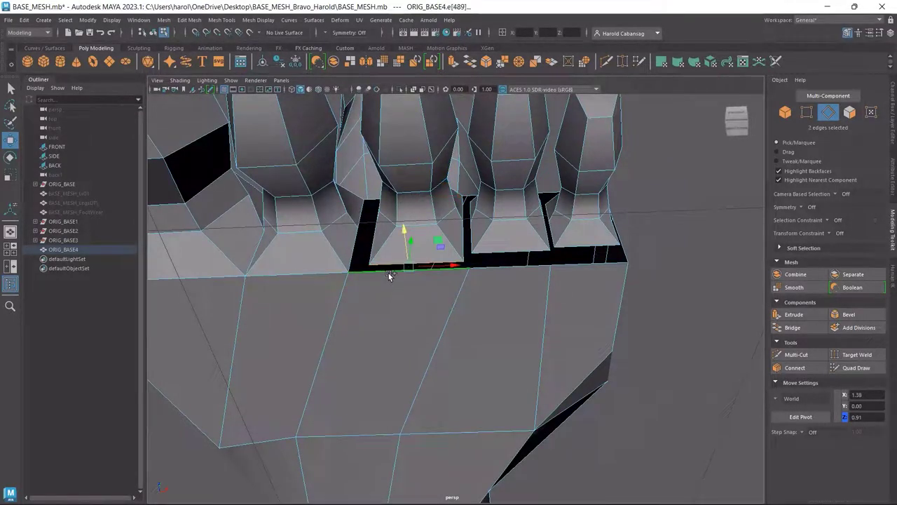
{"action": "left_click", "coordinate": [808, 327]}
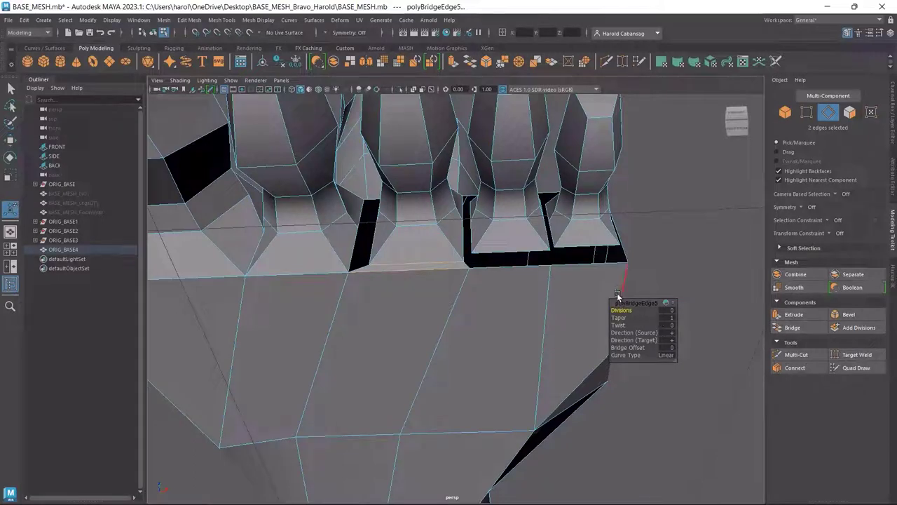
{"action": "key", "text": "w"}
- Try bridging the upper side edges across the gap between the second and third toes, and undo the bridge
{"action": "left_click_drag", "start_coordinate": [373, 239], "coordinate": [397, 304], "text": "alt"}
{"action": "left_click", "coordinate": [358, 200]}
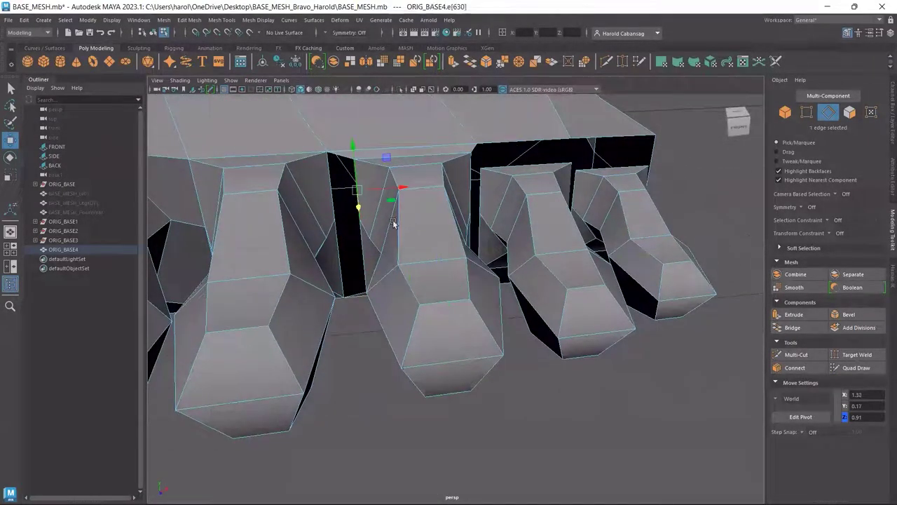
{"action": "left_click_drag", "start_coordinate": [393, 223], "coordinate": [392, 246], "text": "alt"}
{"action": "left_click", "coordinate": [319, 225], "text": "shift"}
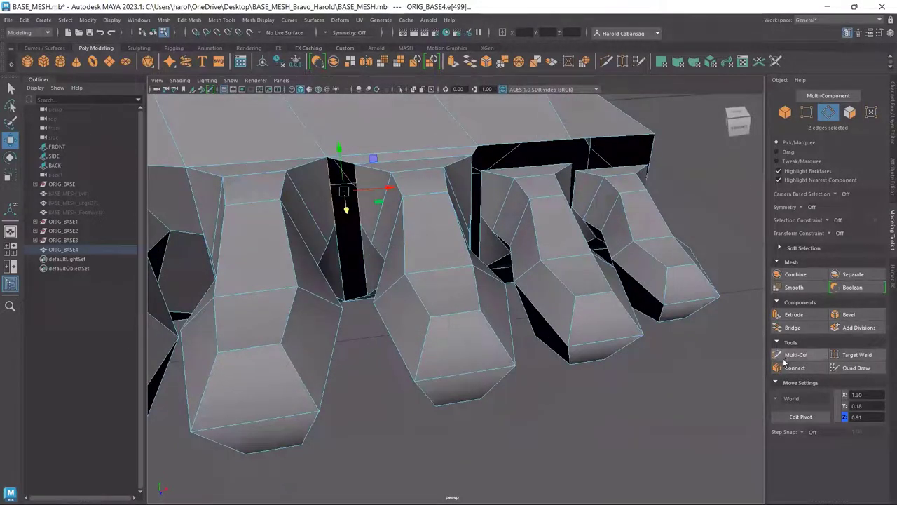
{"action": "left_click", "coordinate": [805, 327]}
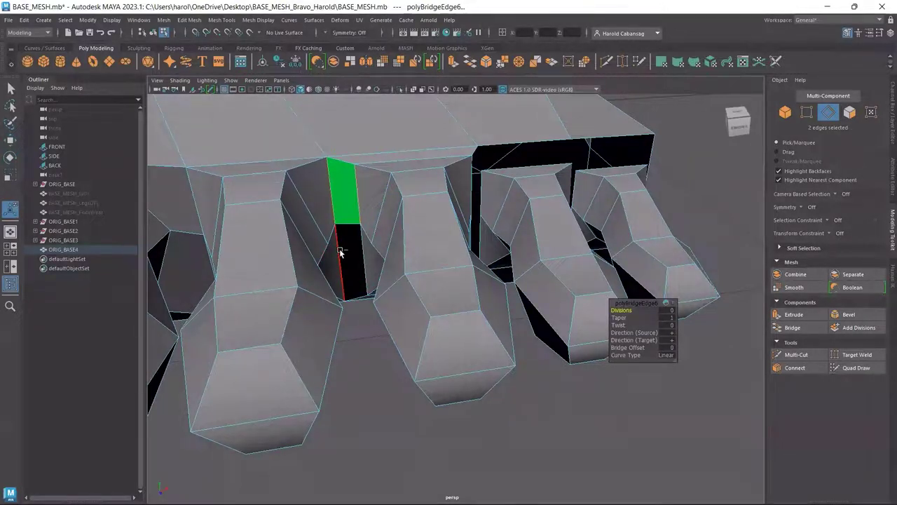
{"action": "key", "text": "ctrl+z"}
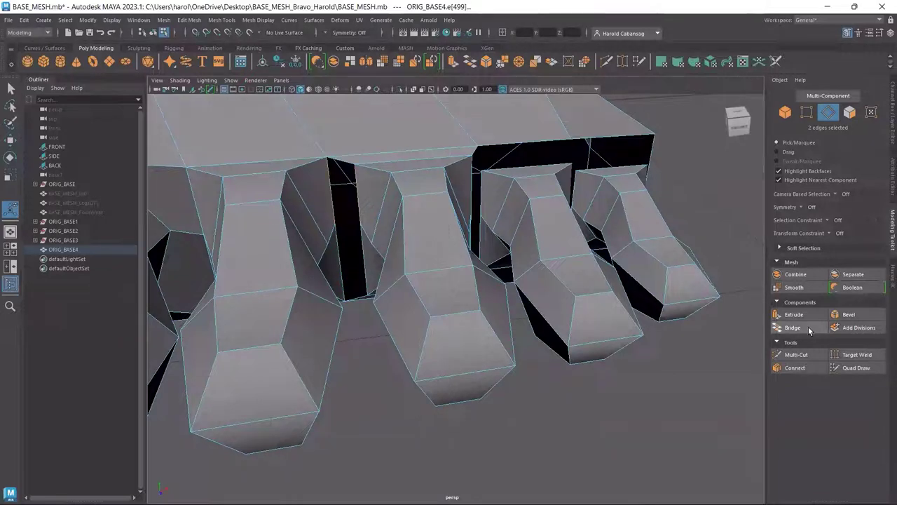
- Bridge the upper and lower side edges across the gap between the second and third toes
{"action": "left_click", "coordinate": [808, 326]}
{"action": "key", "text": "w"}
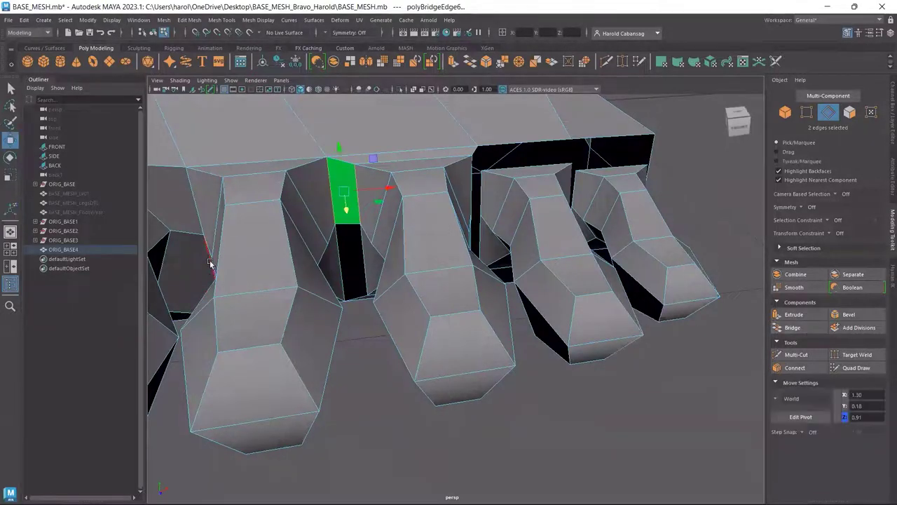
{"action": "left_click", "coordinate": [352, 265]}
{"action": "left_click", "coordinate": [508, 293], "text": "shift"}
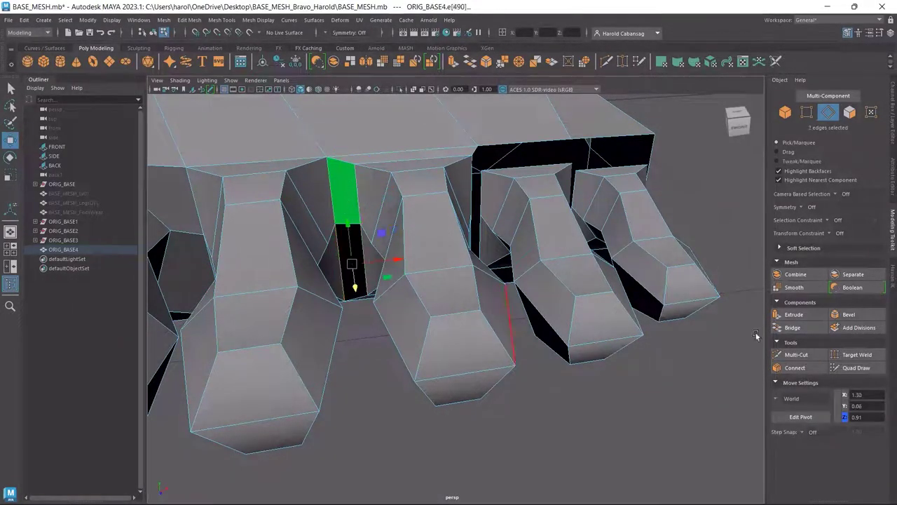
{"action": "left_click", "coordinate": [817, 330]}
{"action": "key", "text": "w"}
{"action": "left_click", "coordinate": [372, 315]}
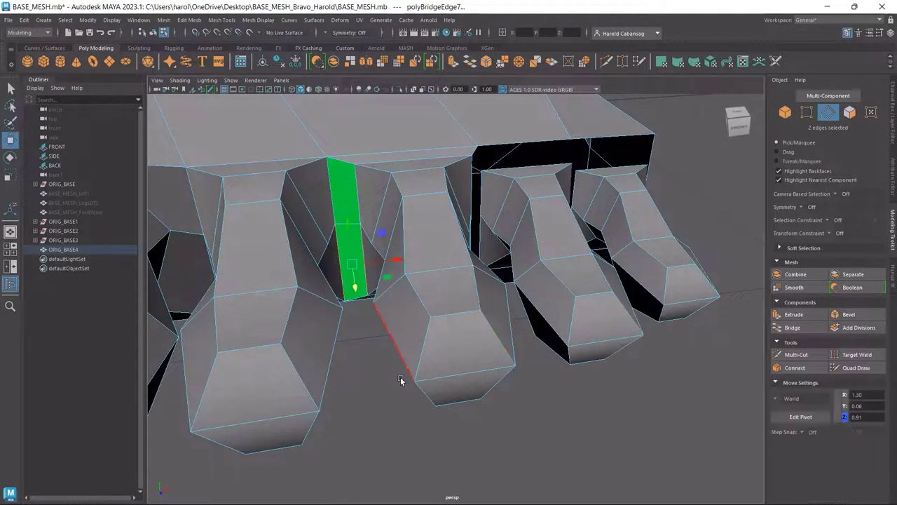
{"action": "mouse_move", "coordinate": [356, 239]}
{"action": "left_mouse_down", "text": "alt"}
{"action": "mouse_move", "coordinate": [336, 269]}
{"action": "mouse_move", "coordinate": [355, 240]}
{"action": "left_mouse_up", "text": "alt"}
{"action": "left_click", "coordinate": [351, 355]}
- Assign the existing lambert1 material to all connected faces of the foot, including the new green bridge faces
{"action": "left_click", "coordinate": [849, 112]}
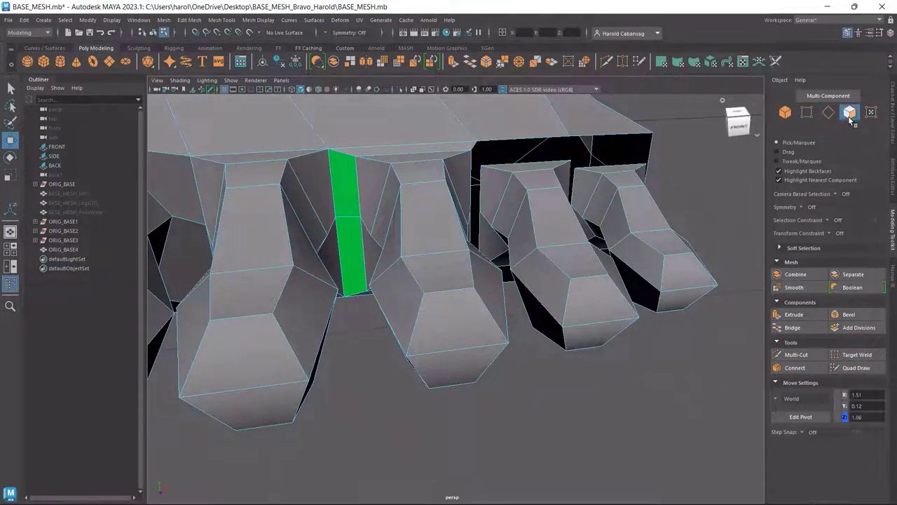
{"action": "left_click", "coordinate": [596, 382]}
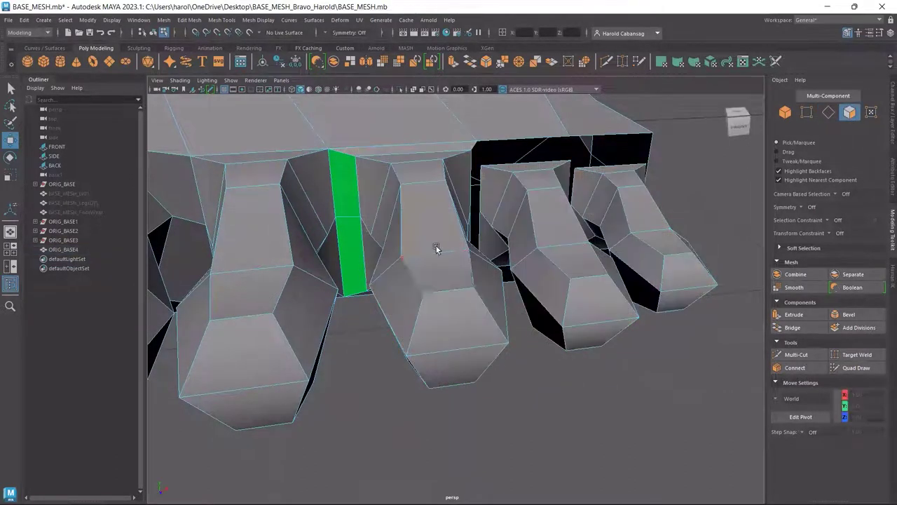
{"action": "double_click", "coordinate": [394, 198]}
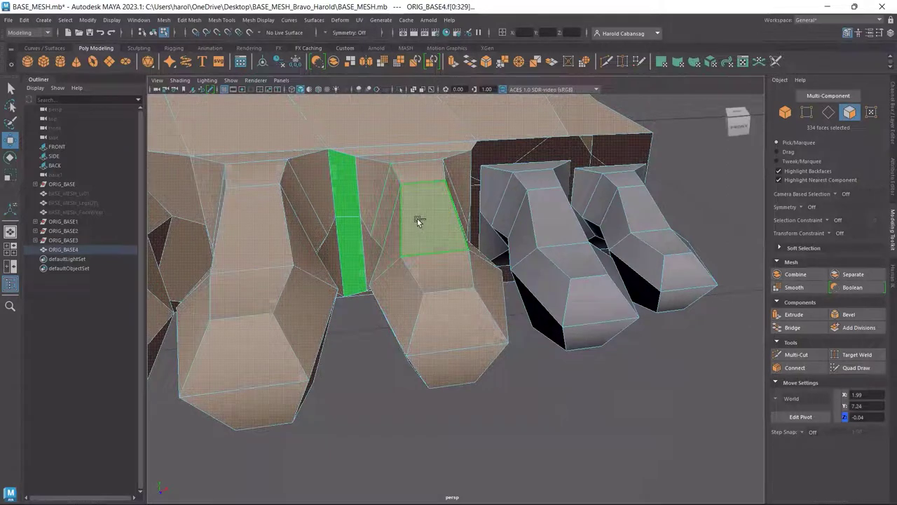
{"action": "right_click", "coordinate": [418, 222], "text": "shift"}
{"action": "right_click", "coordinate": [418, 221]}
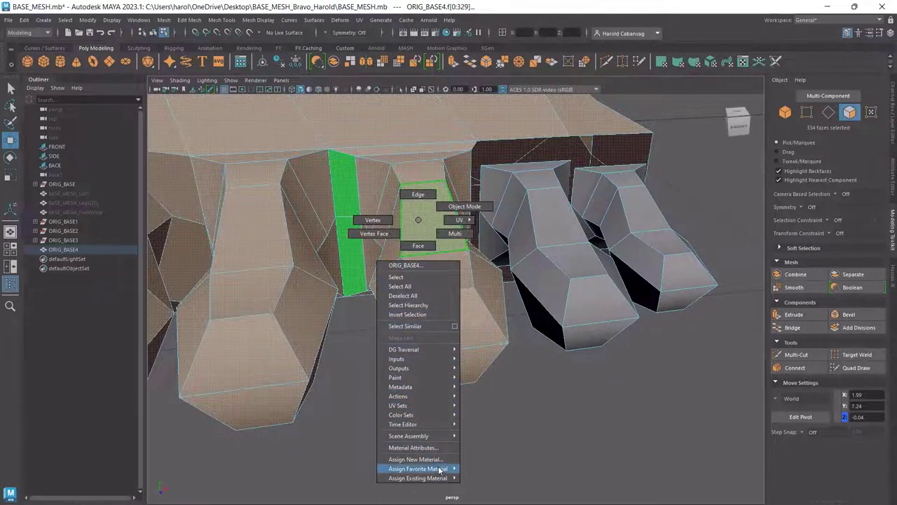
{"action": "mouse_move", "coordinate": [441, 480]}
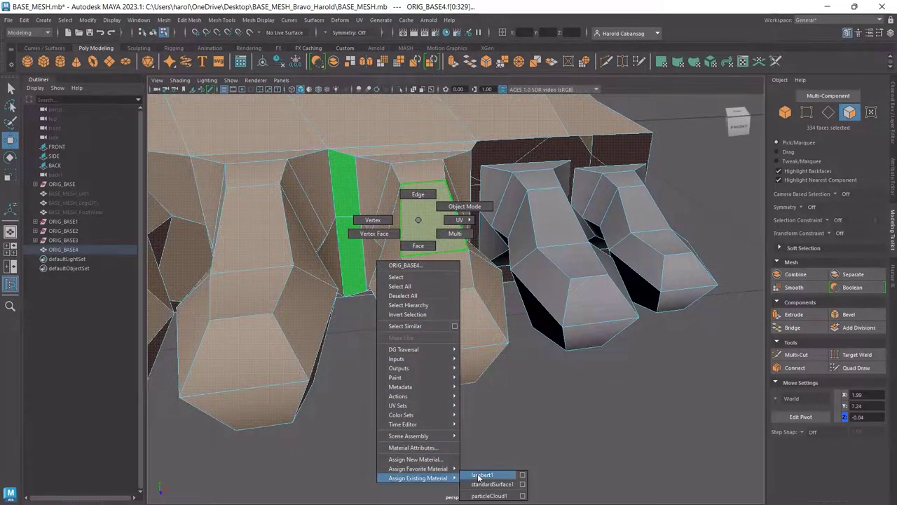
{"action": "left_click", "coordinate": [482, 475]}
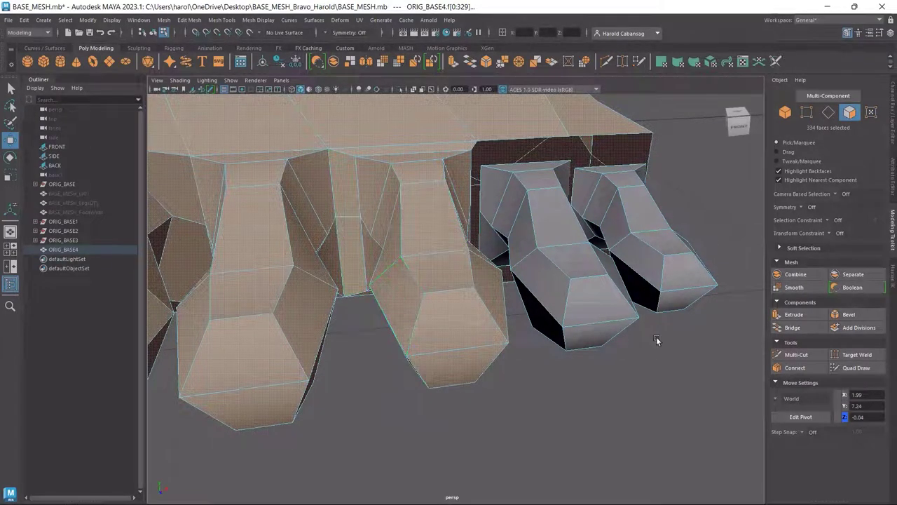
{"action": "left_click", "coordinate": [581, 356]}
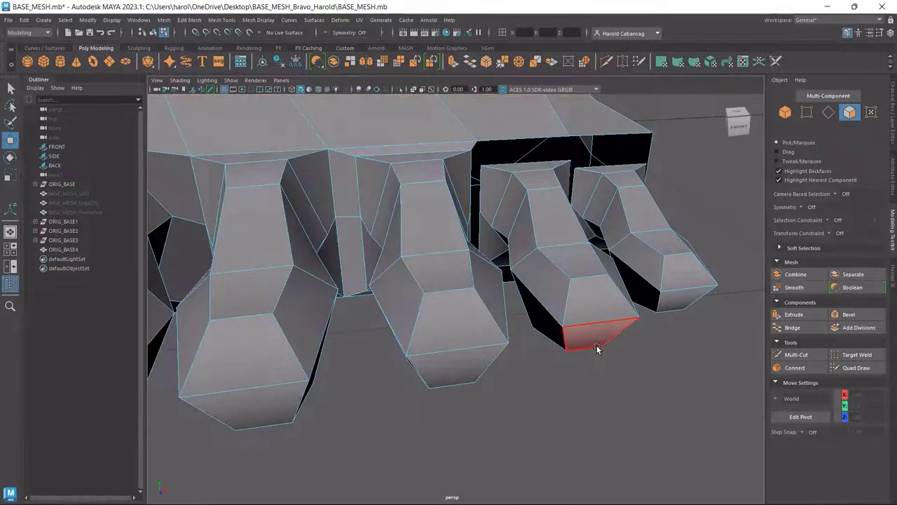
- Bridge the bottom edge of the fourth toe's base to the matching lower edge of the foot on the sole side
{"action": "left_click_drag", "start_coordinate": [597, 345], "coordinate": [577, 354], "text": "alt"}
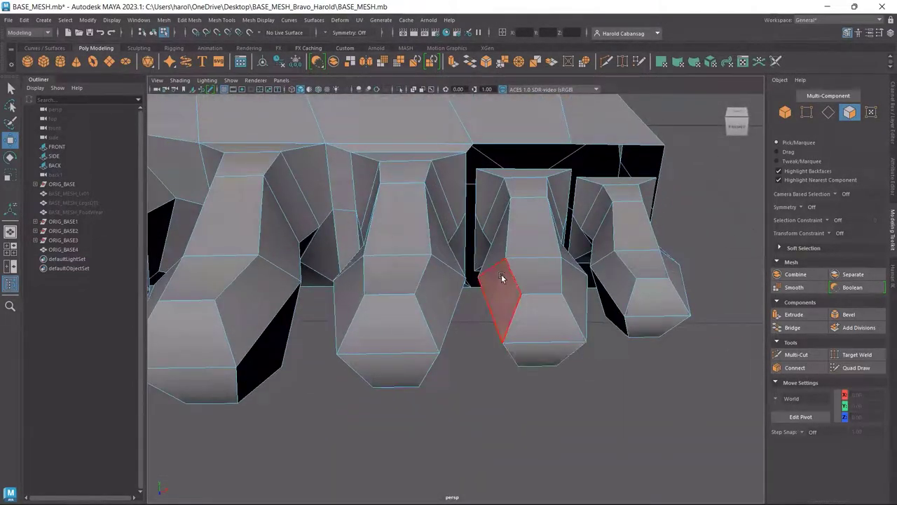
{"action": "scroll", "coordinate": [522, 306], "scroll_direction": "up", "scroll_amount": 5}
{"action": "left_click_drag", "start_coordinate": [522, 306], "coordinate": [519, 266], "text": "alt"}
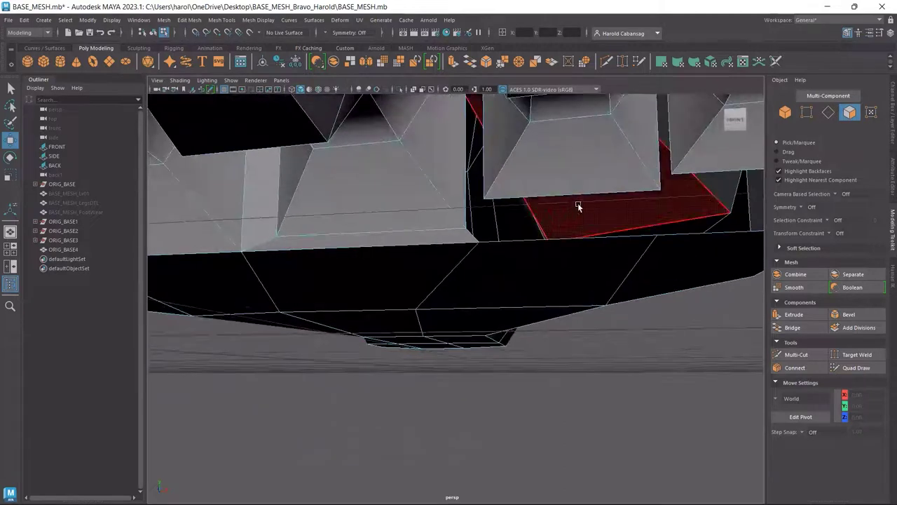
{"action": "left_click", "coordinate": [828, 115]}
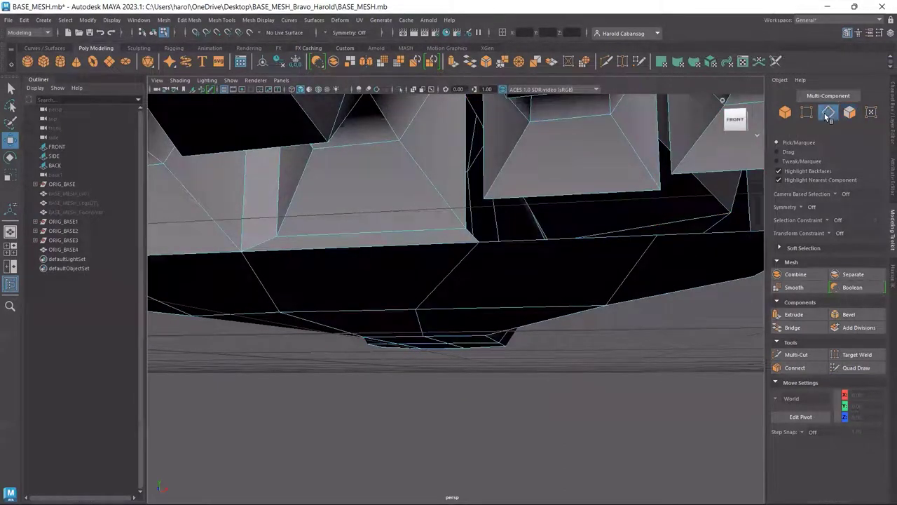
{"action": "left_click", "coordinate": [829, 113]}
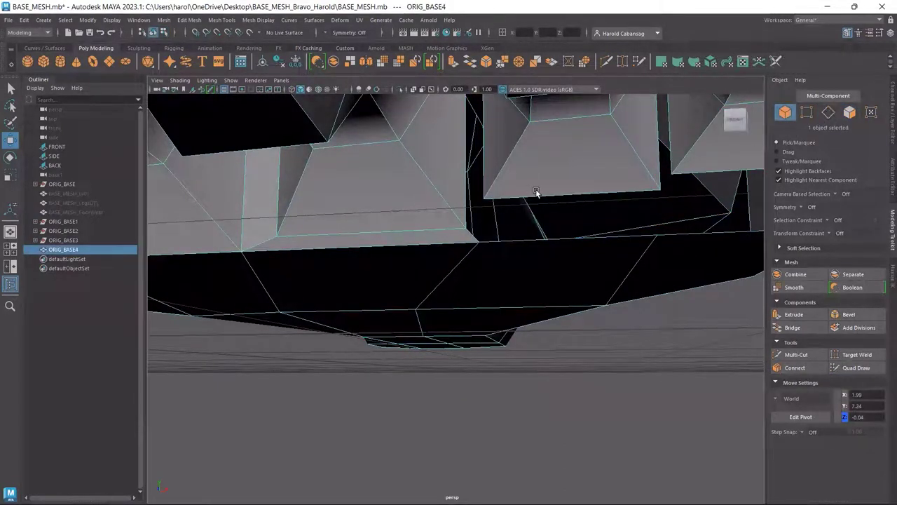
{"action": "left_click", "coordinate": [831, 114]}
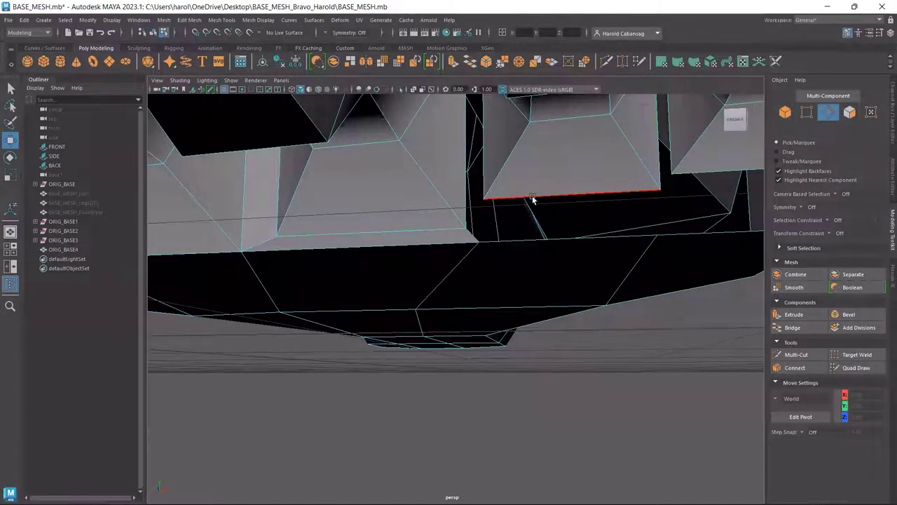
{"action": "left_click", "coordinate": [533, 200]}
{"action": "left_click", "coordinate": [531, 244], "text": "shift"}
{"action": "left_click_drag", "start_coordinate": [549, 244], "coordinate": [579, 240], "text": "alt"}
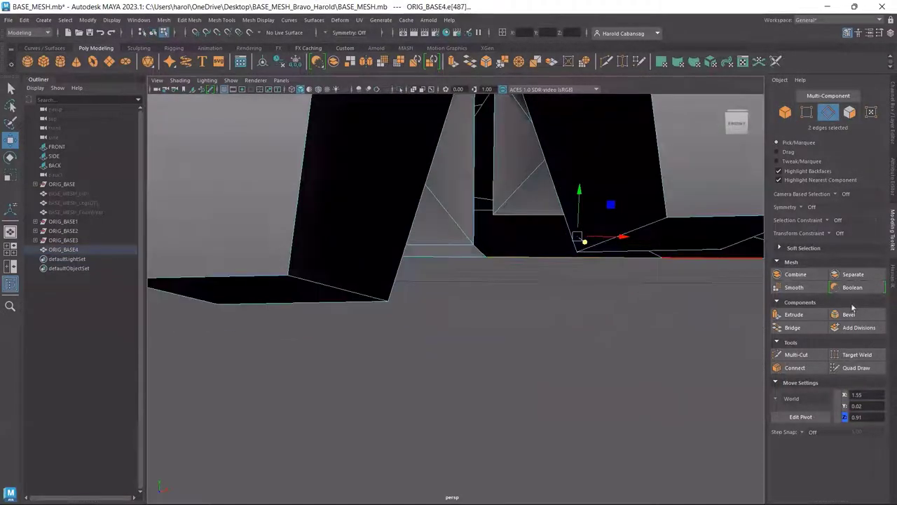
{"action": "left_click", "coordinate": [812, 355]}
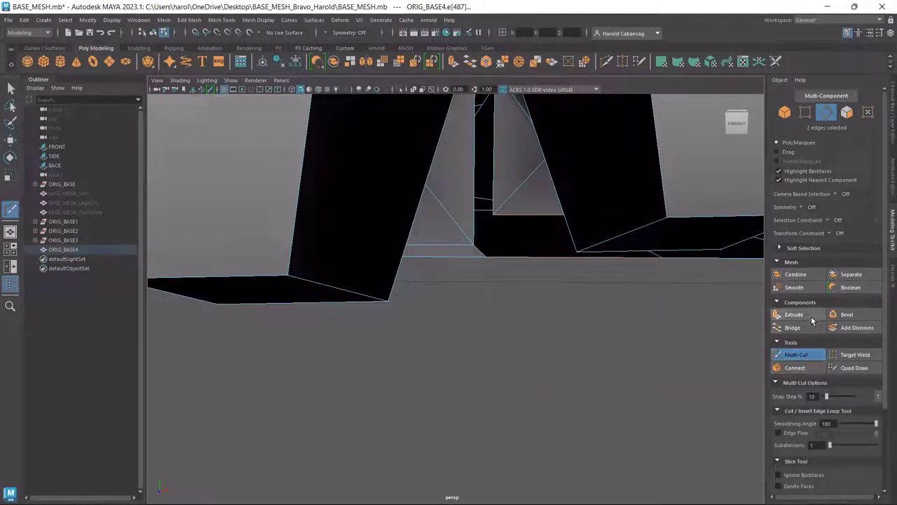
{"action": "left_click", "coordinate": [805, 354]}
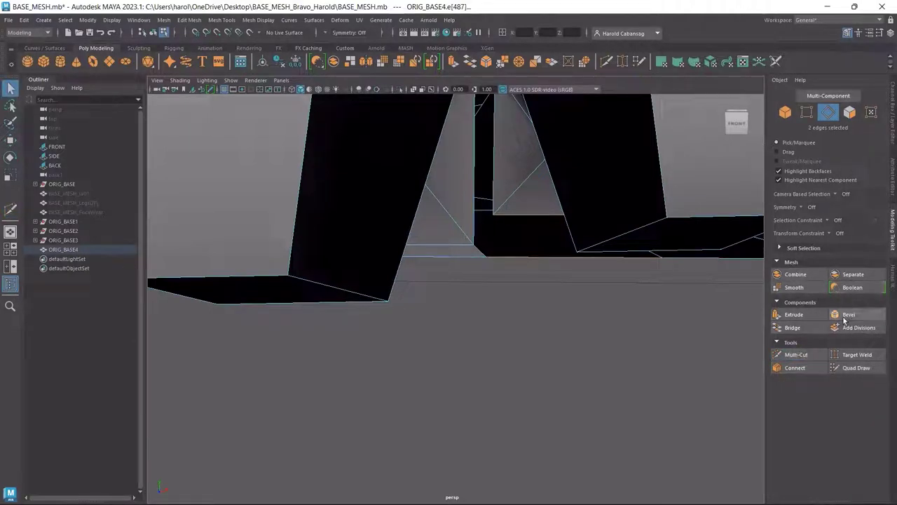
{"action": "left_click", "coordinate": [804, 332]}
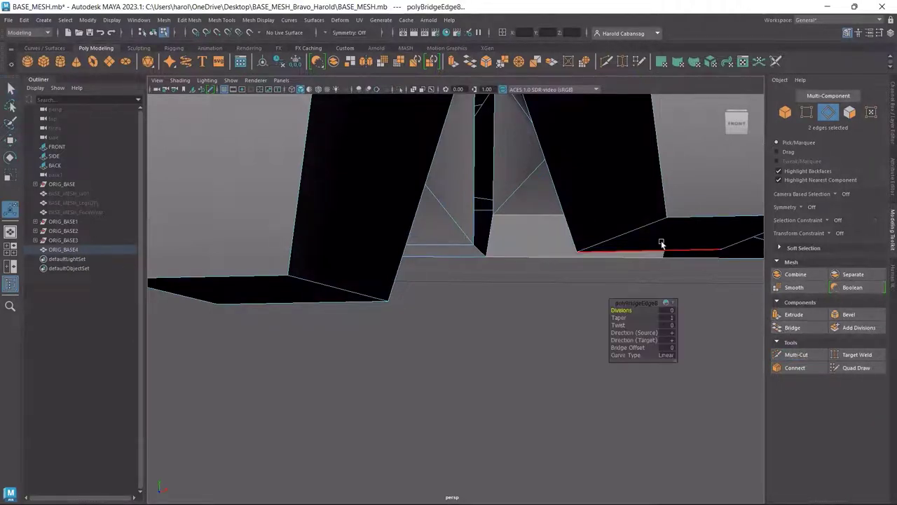
{"action": "key", "text": "w"}
- Bridge the top edge of the fourth toe's base to the matching upper edge of the foot's front opening
{"action": "left_click_drag", "start_coordinate": [639, 230], "coordinate": [586, 237], "text": "alt"}
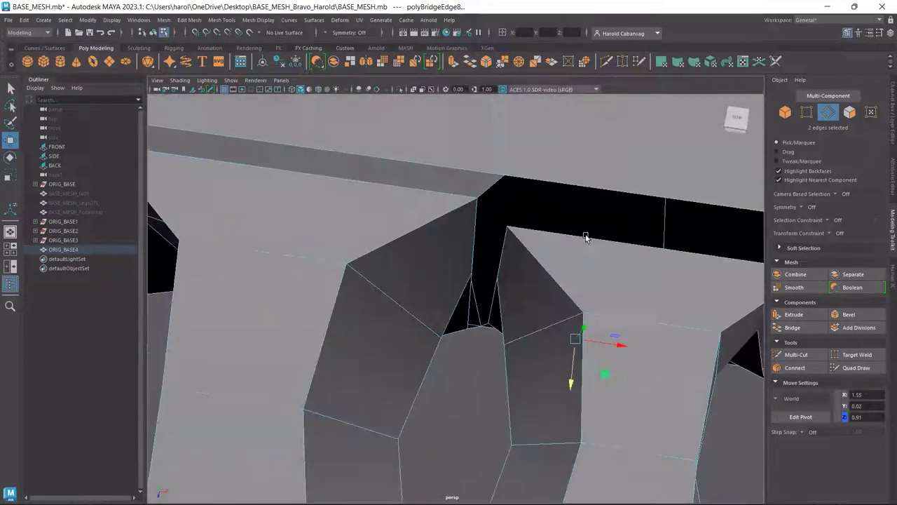
{"action": "left_click", "coordinate": [586, 237]}
{"action": "left_click", "coordinate": [594, 191], "text": "shift"}
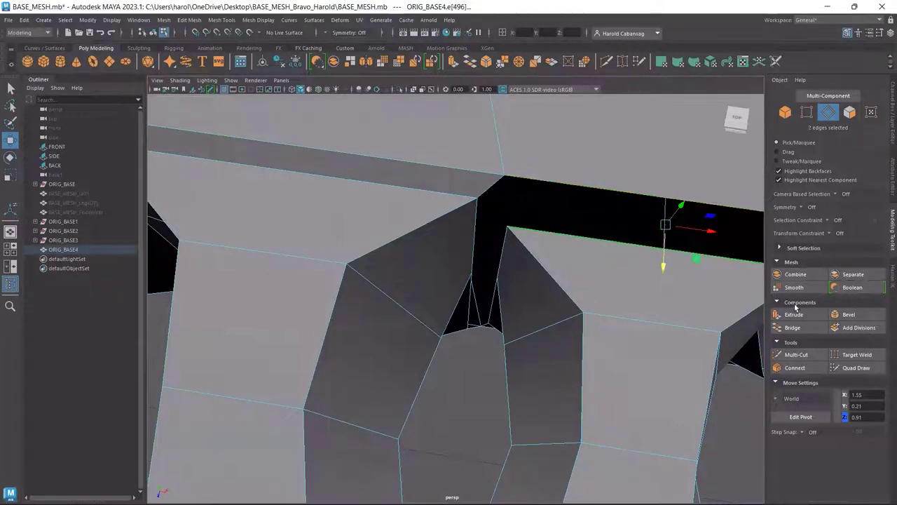
{"action": "left_click", "coordinate": [793, 328]}
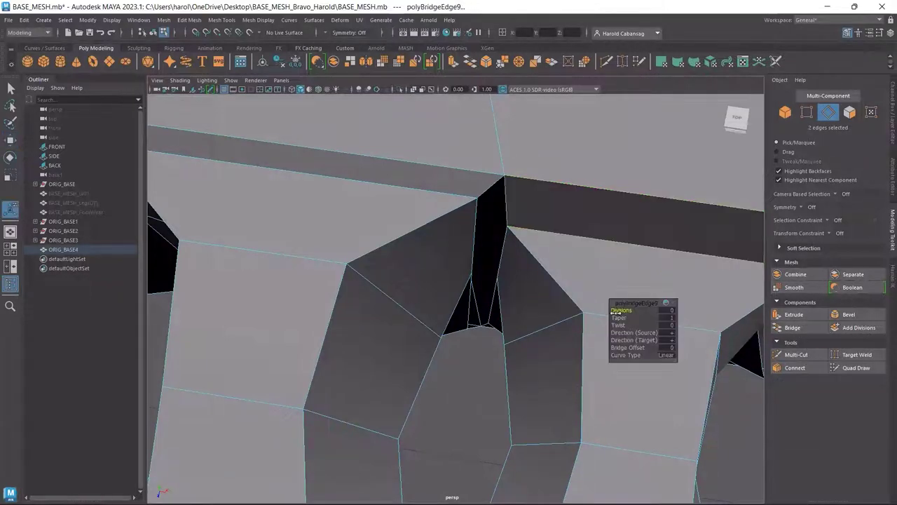
{"action": "key", "text": "w"}
- Bridge the upper side edges across the gap between the third and fourth toes
{"action": "mouse_move", "coordinate": [540, 301]}
{"action": "left_mouse_down", "text": "alt"}
{"action": "mouse_move", "coordinate": [541, 250]}
{"action": "mouse_move", "coordinate": [540, 302]}
{"action": "mouse_move", "coordinate": [547, 292]}
{"action": "left_mouse_up", "text": "alt"}
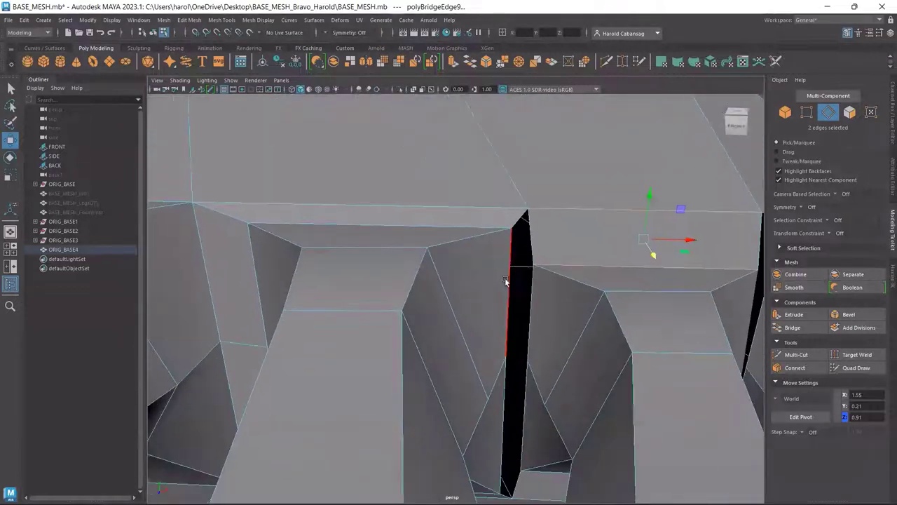
{"action": "left_click", "coordinate": [512, 284]}
{"action": "left_click", "coordinate": [533, 309], "text": "shift"}
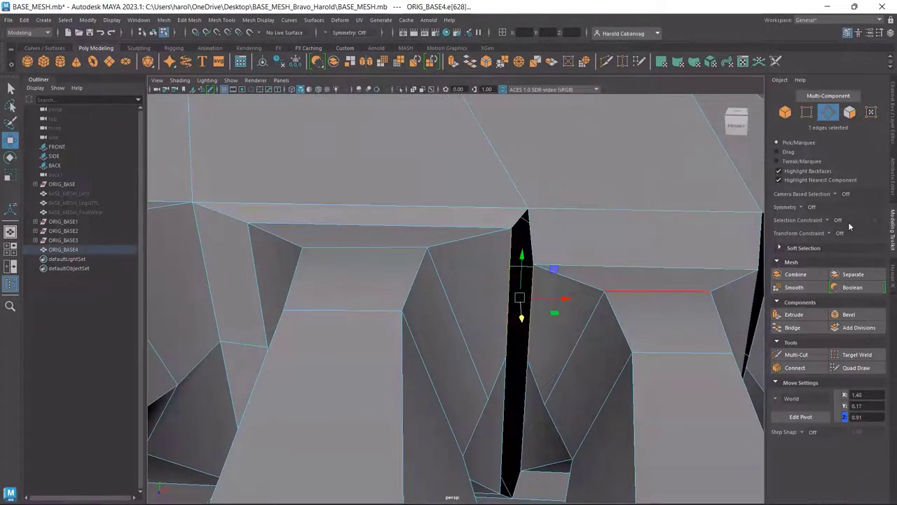
{"action": "left_click", "coordinate": [793, 327]}
- Bridge the lower side edges across the gap between the third and fourth toes
{"action": "mouse_move", "coordinate": [550, 337]}
{"action": "left_mouse_down", "text": "alt"}
{"action": "mouse_move", "coordinate": [557, 344]}
{"action": "mouse_move", "coordinate": [547, 340]}
{"action": "left_mouse_up", "text": "alt"}
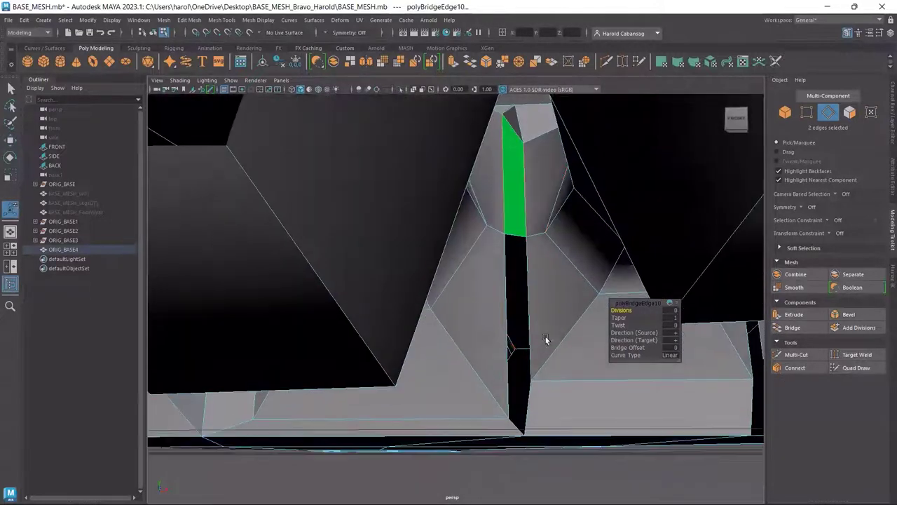
{"action": "left_click", "coordinate": [510, 310]}
{"action": "left_click", "coordinate": [530, 302], "text": "shift"}
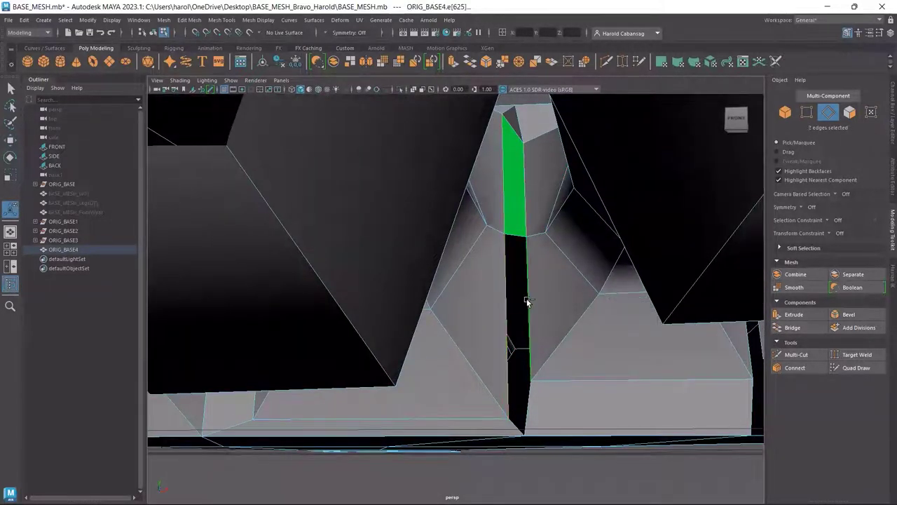
{"action": "left_click", "coordinate": [540, 306]}
{"action": "left_click", "coordinate": [501, 293]}
{"action": "left_click", "coordinate": [507, 291], "text": "shift"}
{"action": "left_click", "coordinate": [814, 329]}
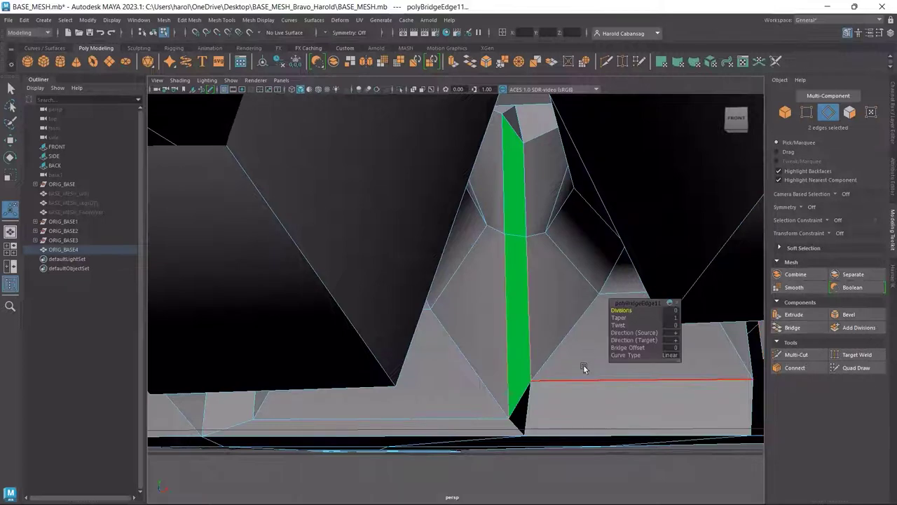
{"action": "key", "text": "w"}
- Examine the bridged gaps between the toes and the small corner opening above the third and fourth toes' bridge
{"action": "left_click_drag", "start_coordinate": [553, 350], "coordinate": [553, 397], "text": "alt"}
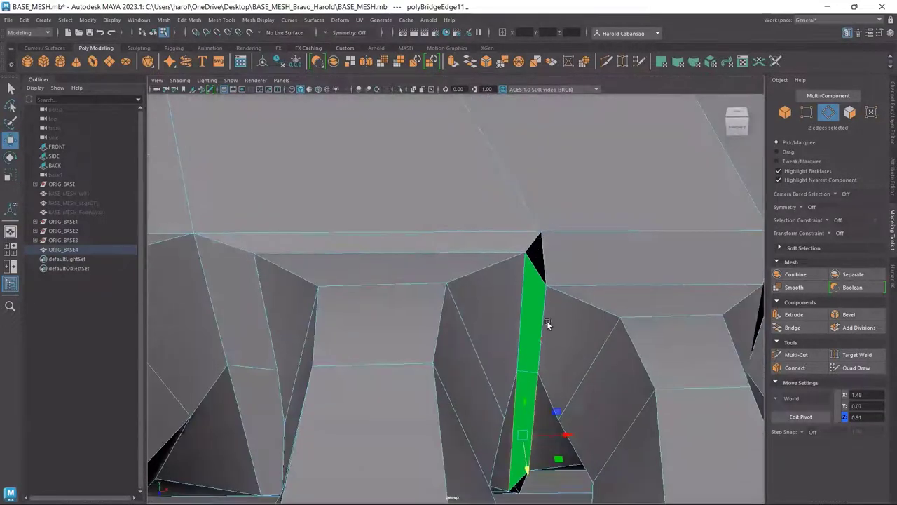
{"action": "scroll", "coordinate": [546, 275], "scroll_direction": "up", "scroll_amount": 3}
{"action": "scroll", "coordinate": [546, 275], "scroll_direction": "down", "scroll_amount": 4}
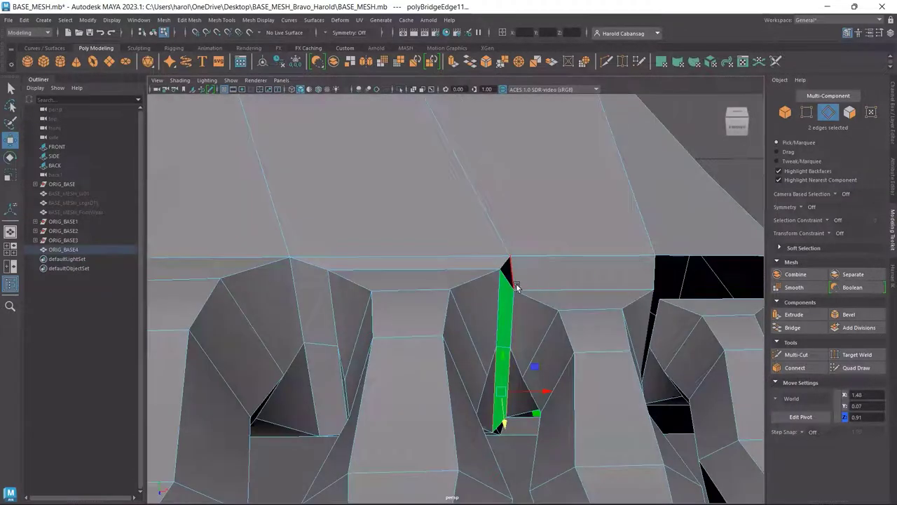
{"action": "mouse_move", "coordinate": [516, 284]}
{"action": "left_mouse_down", "text": "alt"}
{"action": "mouse_move", "coordinate": [505, 288]}
{"action": "mouse_move", "coordinate": [506, 279]}
{"action": "left_mouse_up", "text": "alt"}
{"action": "scroll", "coordinate": [481, 263], "scroll_direction": "up", "scroll_amount": 5}
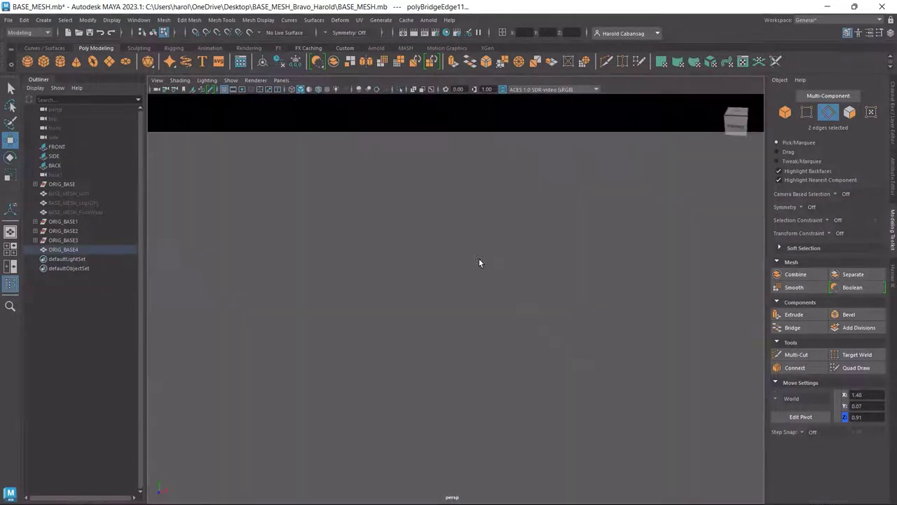
{"action": "scroll", "coordinate": [481, 263], "scroll_direction": "down", "scroll_amount": 5}
{"action": "scroll", "coordinate": [482, 265], "scroll_direction": "up", "scroll_amount": 2}
{"action": "scroll", "coordinate": [482, 281], "scroll_direction": "down", "scroll_amount": 1}
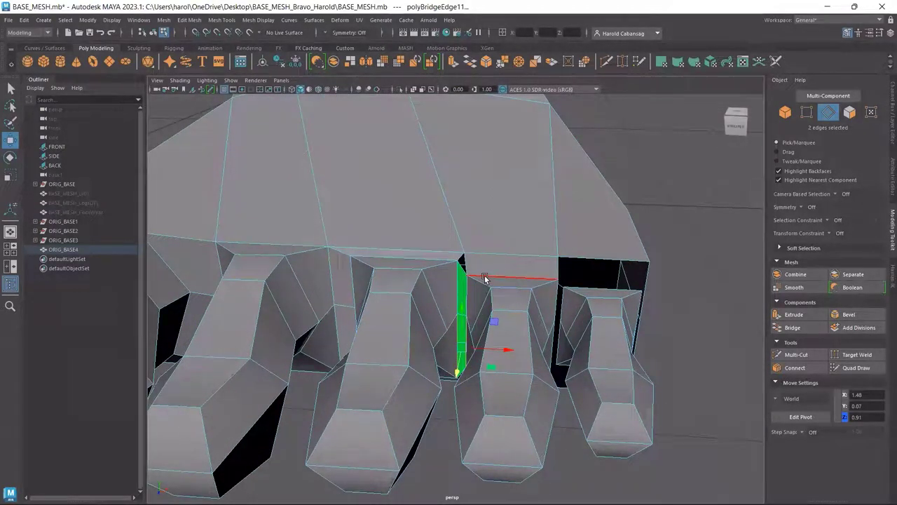
{"action": "scroll", "coordinate": [484, 278], "scroll_direction": "down", "scroll_amount": 5}
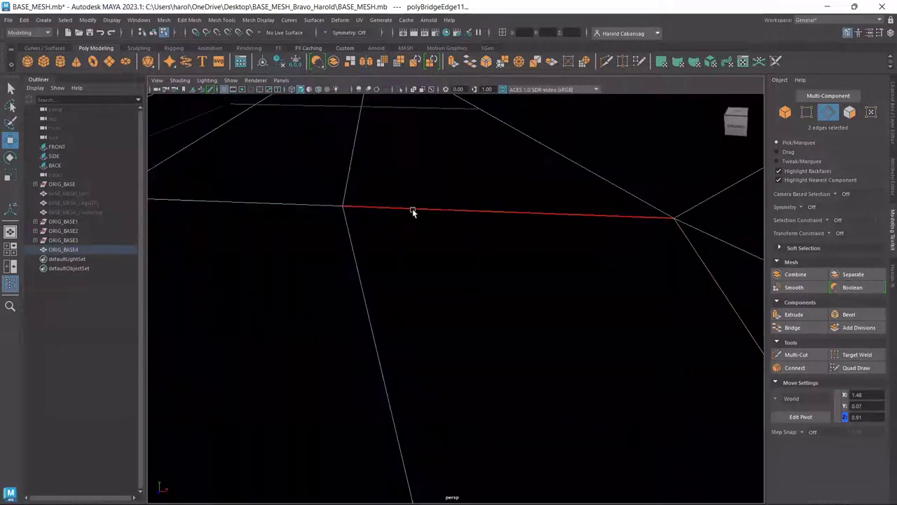
{"action": "scroll", "coordinate": [412, 208], "scroll_direction": "up", "scroll_amount": 5}
{"action": "scroll", "coordinate": [361, 267], "scroll_direction": "up", "scroll_amount": 1}
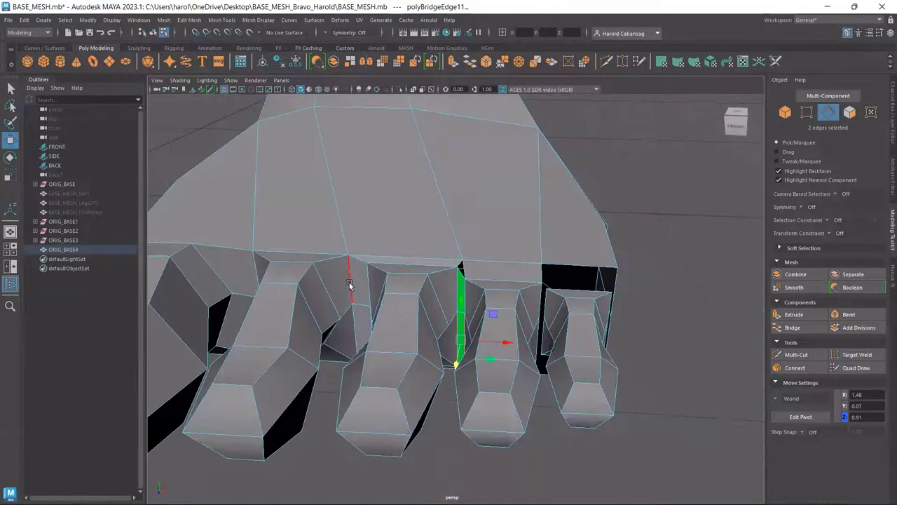
{"action": "left_click_drag", "start_coordinate": [349, 284], "coordinate": [364, 284], "text": "alt"}
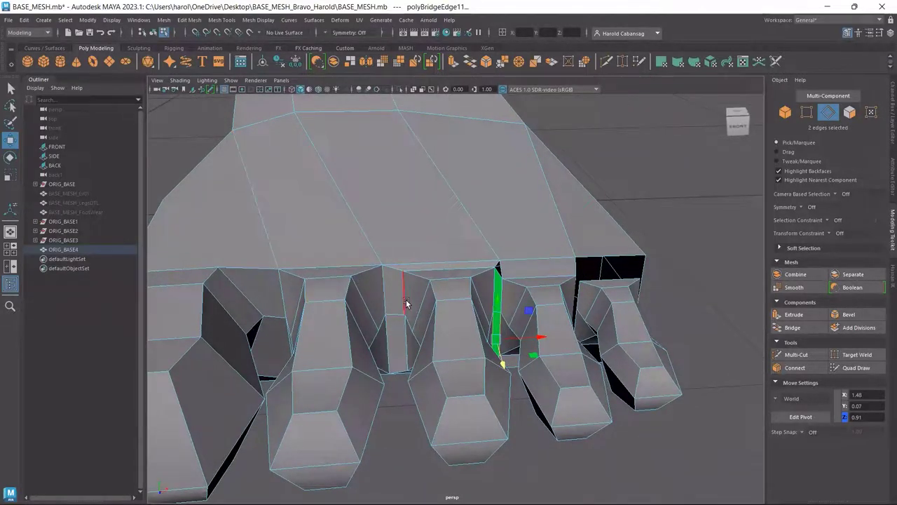
{"action": "scroll", "coordinate": [407, 301], "scroll_direction": "up", "scroll_amount": 2}
{"action": "scroll", "coordinate": [407, 301], "scroll_direction": "up", "scroll_amount": 2}
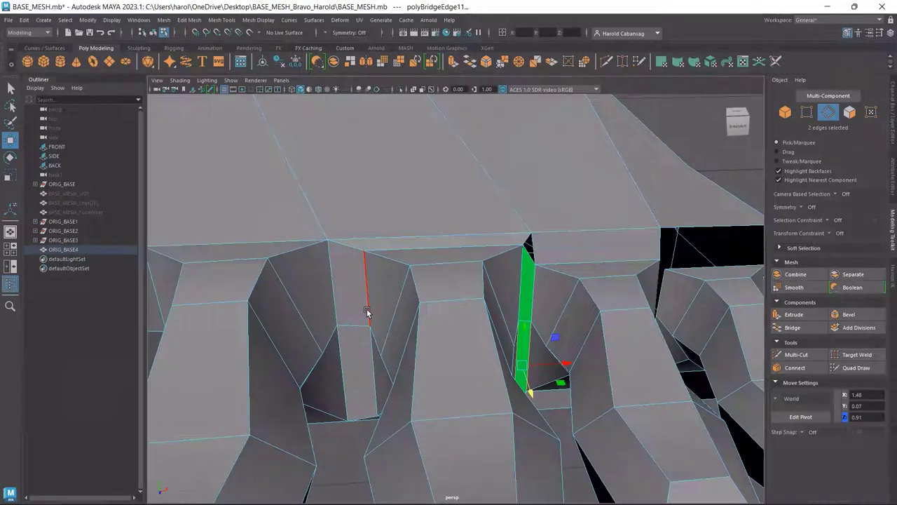
- Target Weld the upper corners of the bridged strip between the third and fourth toes into a single vertex
{"action": "left_click", "coordinate": [805, 119]}
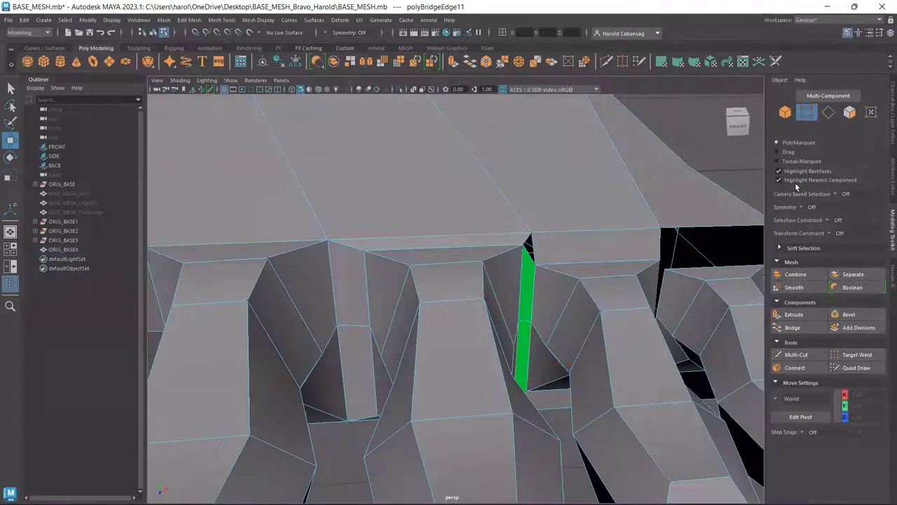
{"action": "left_click", "coordinate": [854, 355]}
{"action": "left_click_drag", "start_coordinate": [524, 245], "coordinate": [524, 244]}
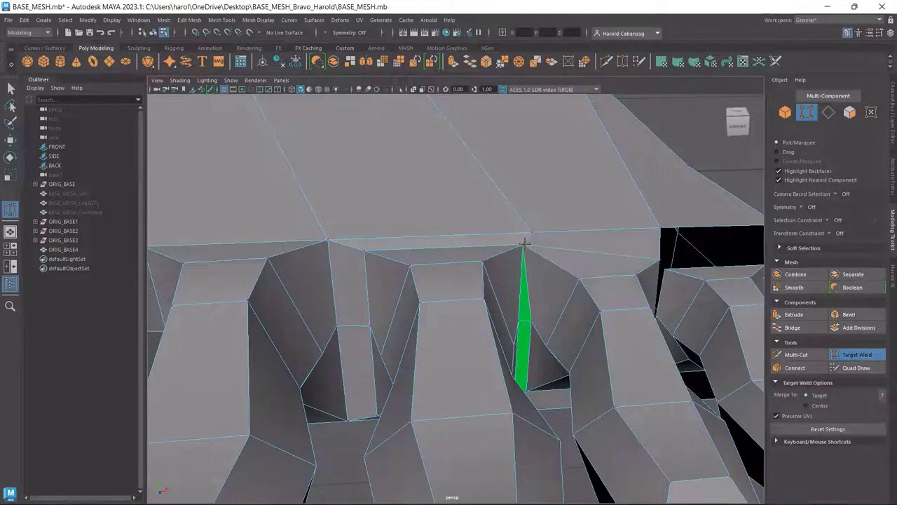
{"action": "left_click_drag", "start_coordinate": [556, 319], "coordinate": [540, 304], "text": "alt"}
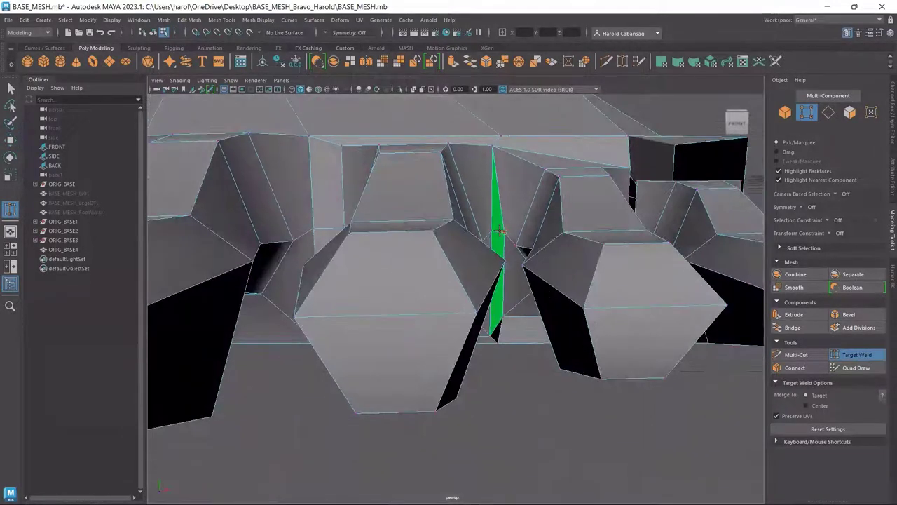
{"action": "left_click_drag", "start_coordinate": [499, 231], "coordinate": [480, 230], "text": "alt"}
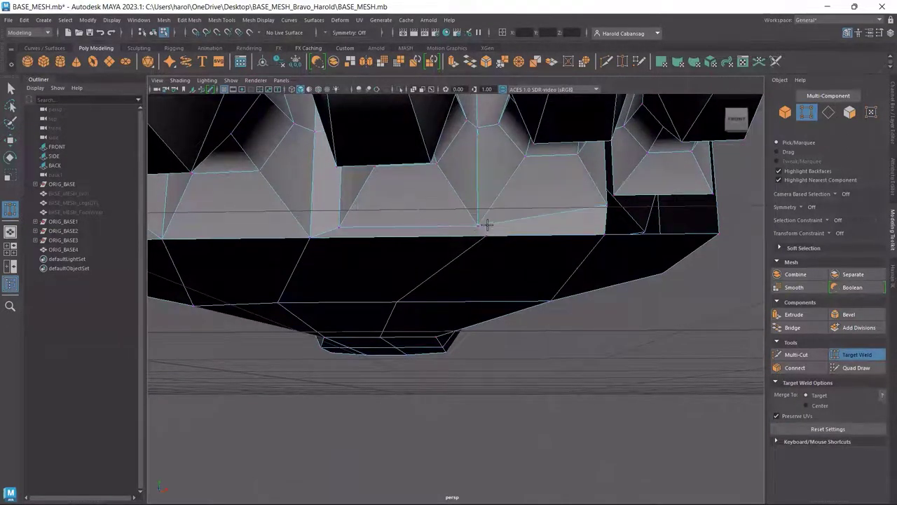
- Weld the loose lower base vertices on both sides of the third toe to the foot's underside edge
{"action": "left_click_drag", "start_coordinate": [333, 222], "coordinate": [299, 238]}
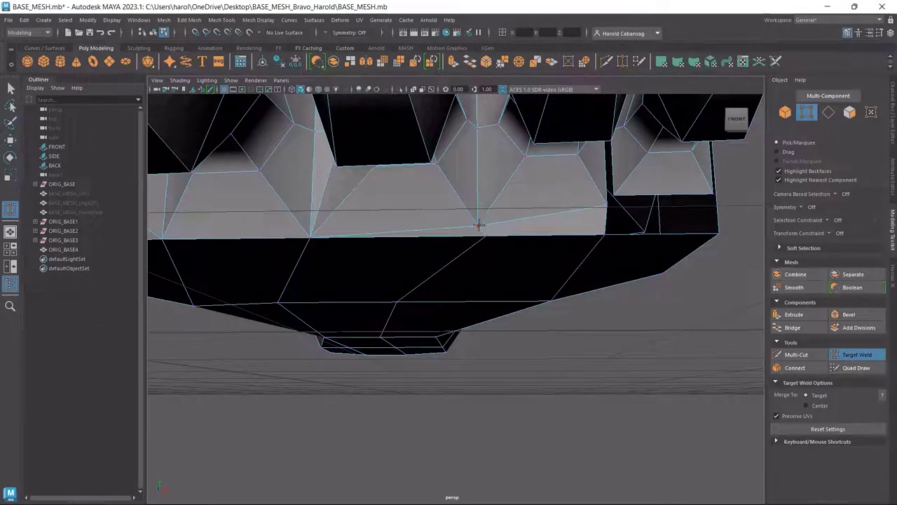
{"action": "left_click_drag", "start_coordinate": [478, 224], "coordinate": [485, 235]}
{"action": "scroll", "coordinate": [451, 209], "scroll_direction": "down", "scroll_amount": 5}
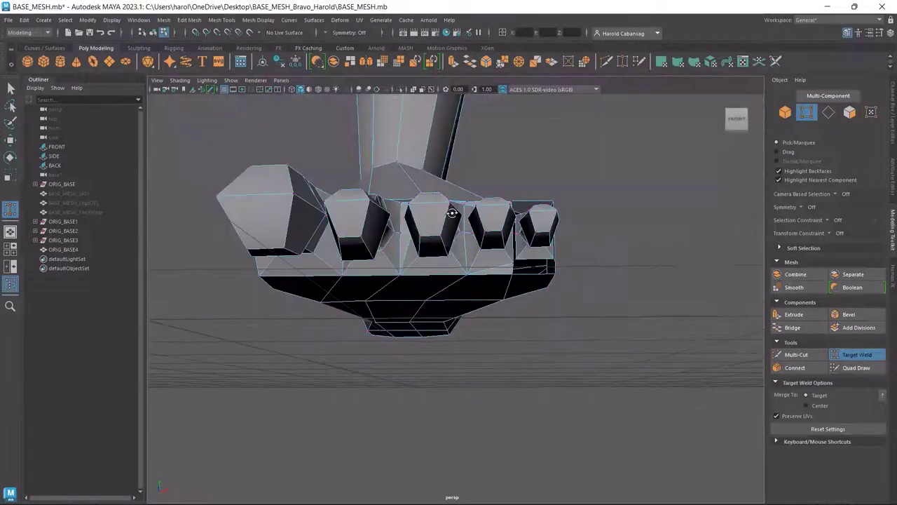
- Collapse the strip between the second and third toes by welding its middle and upper vertices together at the foot's top edge
{"action": "left_click_drag", "start_coordinate": [452, 211], "coordinate": [418, 275], "text": "alt"}
{"action": "scroll", "coordinate": [417, 275], "scroll_direction": "up", "scroll_amount": 3}
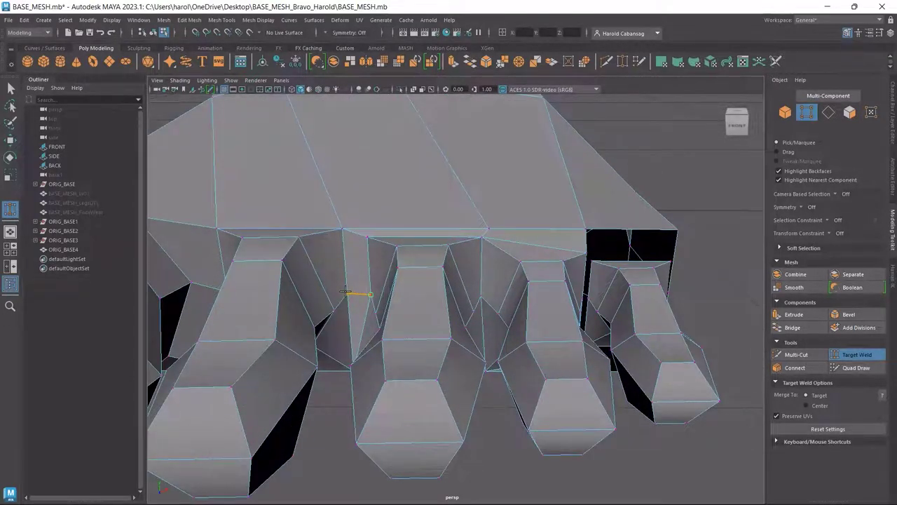
{"action": "left_click_drag", "start_coordinate": [346, 291], "coordinate": [347, 293]}
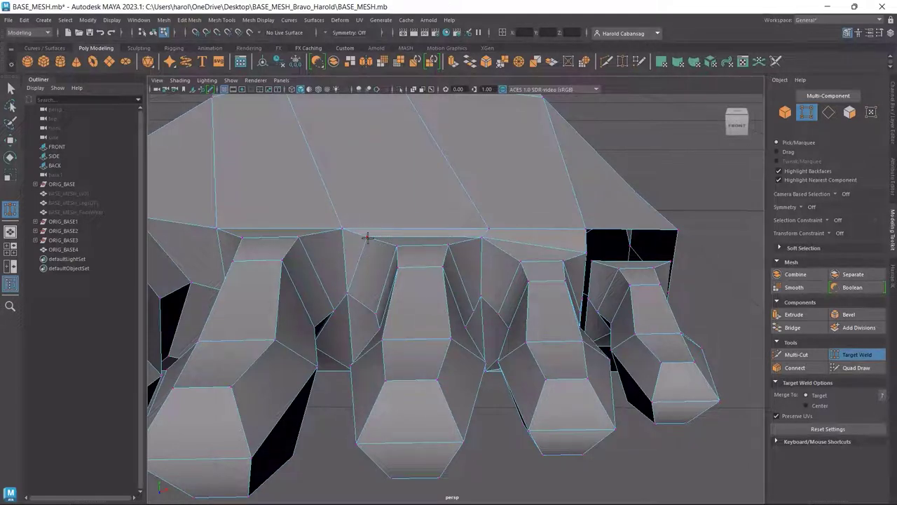
{"action": "left_click_drag", "start_coordinate": [338, 229], "coordinate": [340, 227]}
- Weld the upper base vertices on both sides of the fourth toe to the matching vertices on the foot's top edge
{"action": "scroll", "coordinate": [428, 248], "scroll_direction": "down", "scroll_amount": 2}
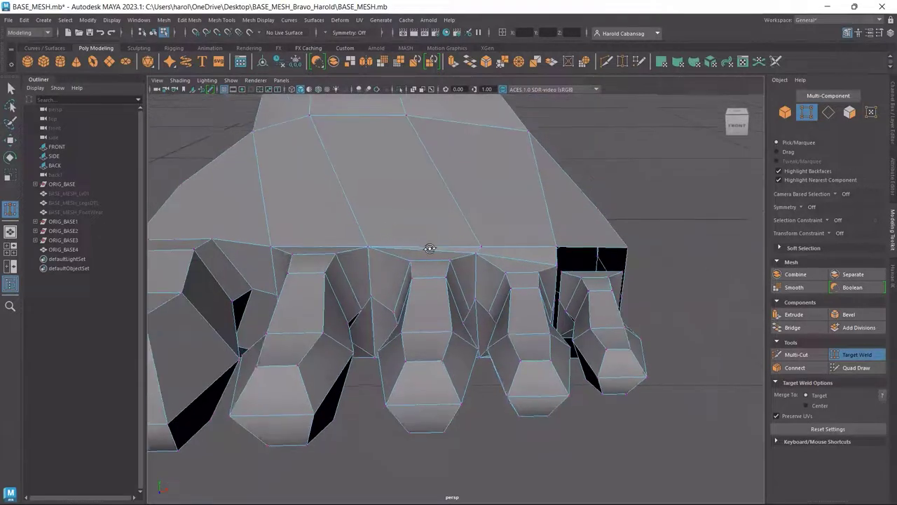
{"action": "left_click_drag", "start_coordinate": [428, 248], "coordinate": [423, 260], "text": "alt"}
{"action": "scroll", "coordinate": [472, 345], "scroll_direction": "up", "scroll_amount": 5}
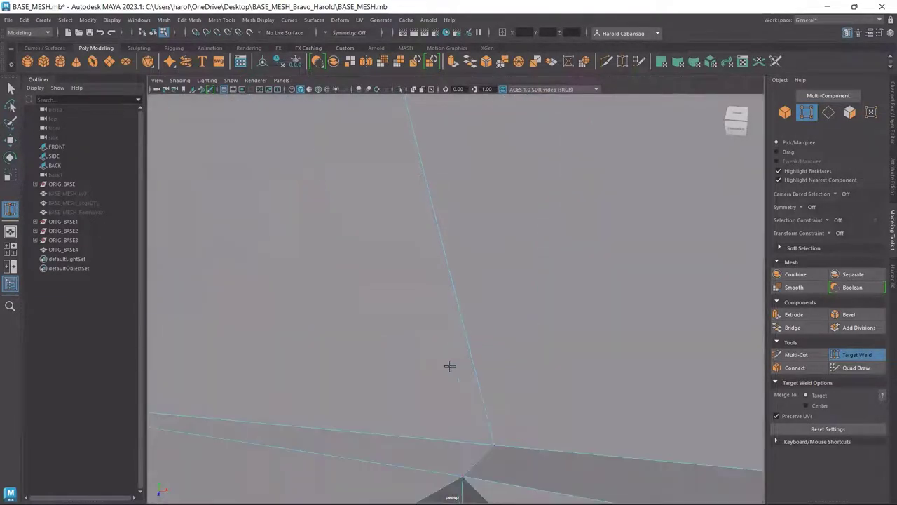
{"action": "scroll", "coordinate": [450, 365], "scroll_direction": "down", "scroll_amount": 3}
{"action": "scroll", "coordinate": [456, 352], "scroll_direction": "down", "scroll_amount": 5}
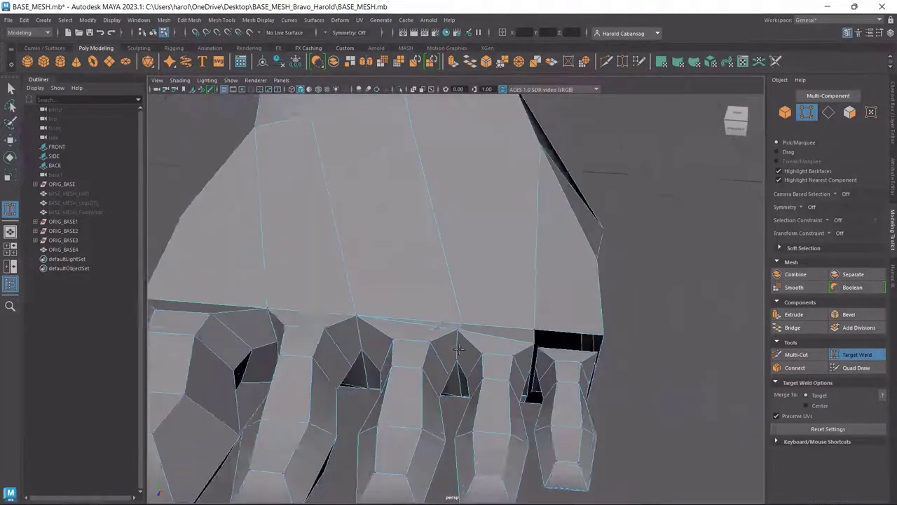
{"action": "left_click_drag", "start_coordinate": [459, 336], "coordinate": [456, 329], "text": "alt"}
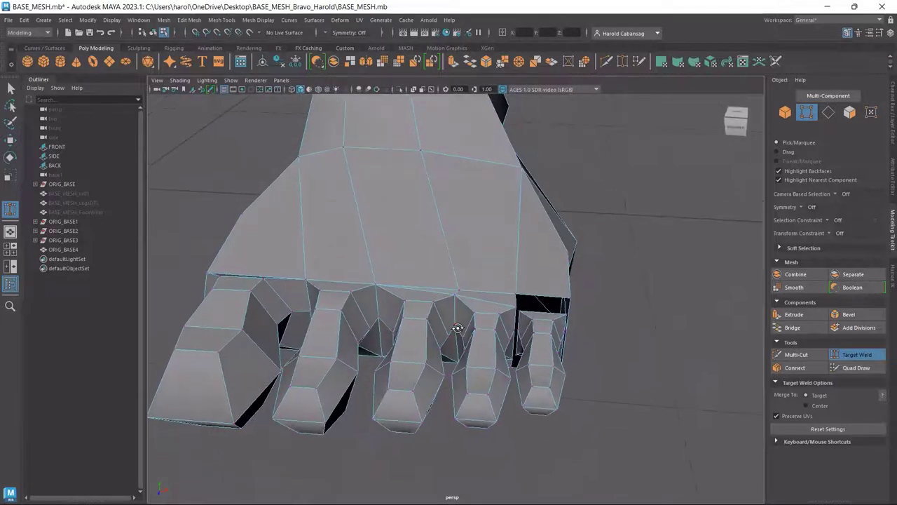
{"action": "scroll", "coordinate": [465, 299], "scroll_direction": "up", "scroll_amount": 5}
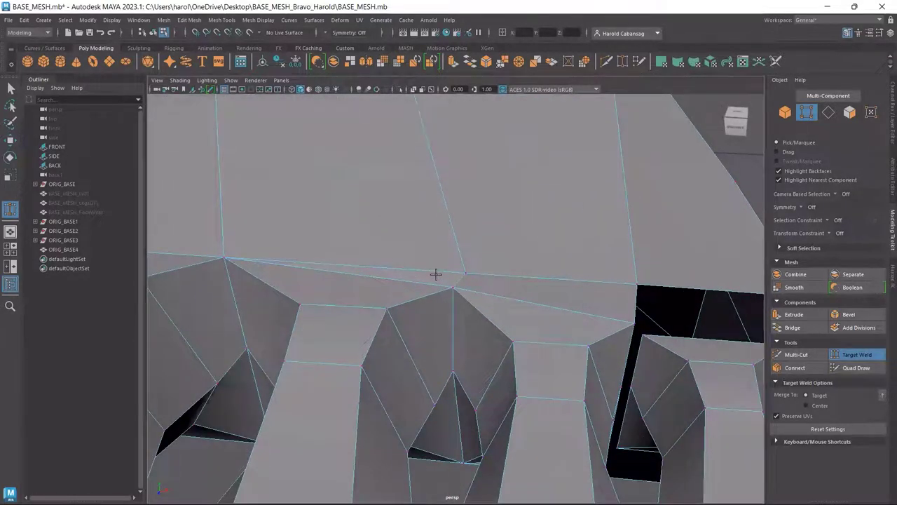
{"action": "left_click_drag", "start_coordinate": [453, 279], "coordinate": [508, 275]}
{"action": "left_click_drag", "start_coordinate": [468, 273], "coordinate": [465, 273]}
{"action": "middle_click_drag", "start_coordinate": [527, 350], "coordinate": [513, 279], "text": "alt"}
{"action": "scroll", "coordinate": [511, 284], "scroll_direction": "down", "scroll_amount": 4}
- Weld the little toe's lower and upper outer base corners to the outer side of the foot opening
{"action": "left_click_drag", "start_coordinate": [500, 286], "coordinate": [504, 134], "text": "alt"}
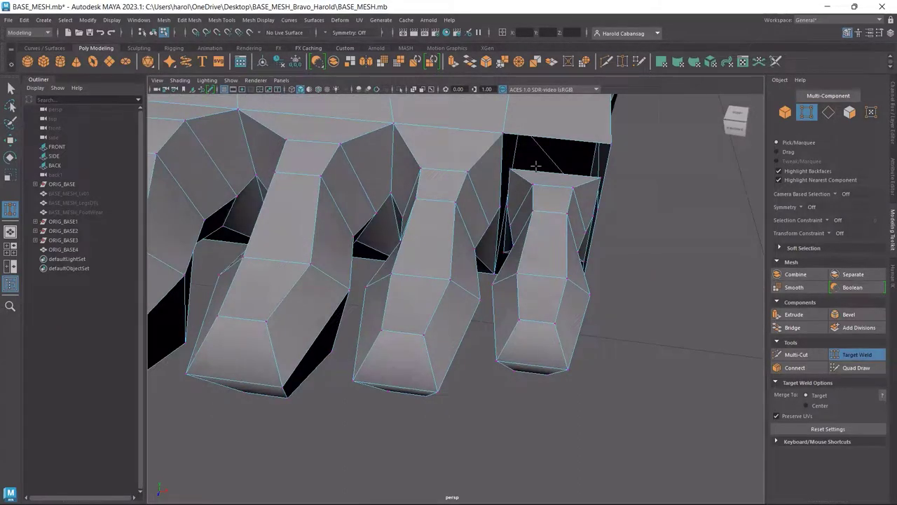
{"action": "left_click_drag", "start_coordinate": [533, 186], "coordinate": [484, 148], "text": "alt"}
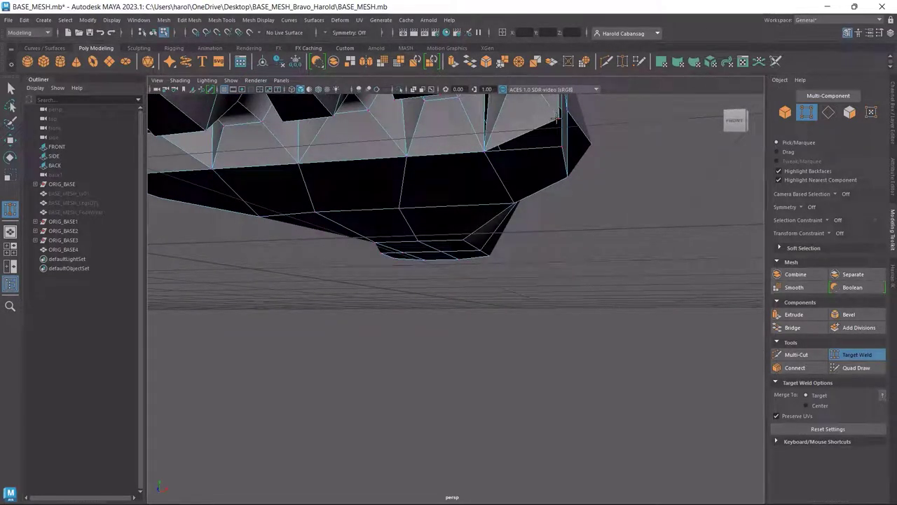
{"action": "left_click_drag", "start_coordinate": [560, 145], "coordinate": [488, 254]}
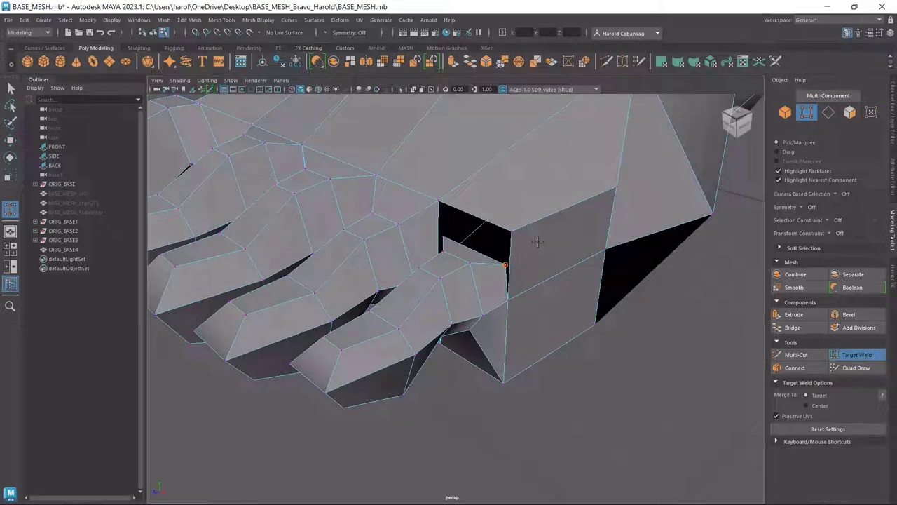
{"action": "left_click_drag", "start_coordinate": [538, 242], "coordinate": [497, 247]}
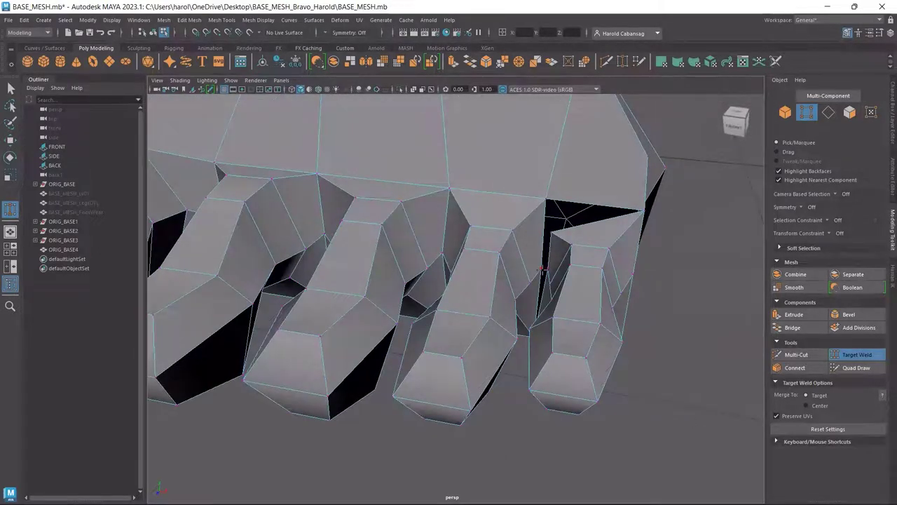
- Weld the little toe's inner base vertices to the fourth toe's side and the foot's top edge, closing the remaining gap
{"action": "scroll", "coordinate": [543, 270], "scroll_direction": "up", "scroll_amount": 5}
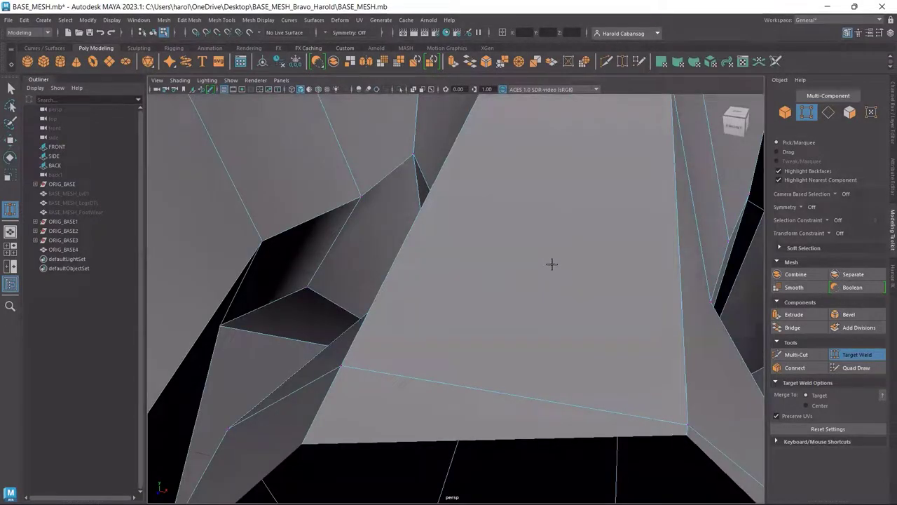
{"action": "scroll", "coordinate": [591, 271], "scroll_direction": "down", "scroll_amount": 5}
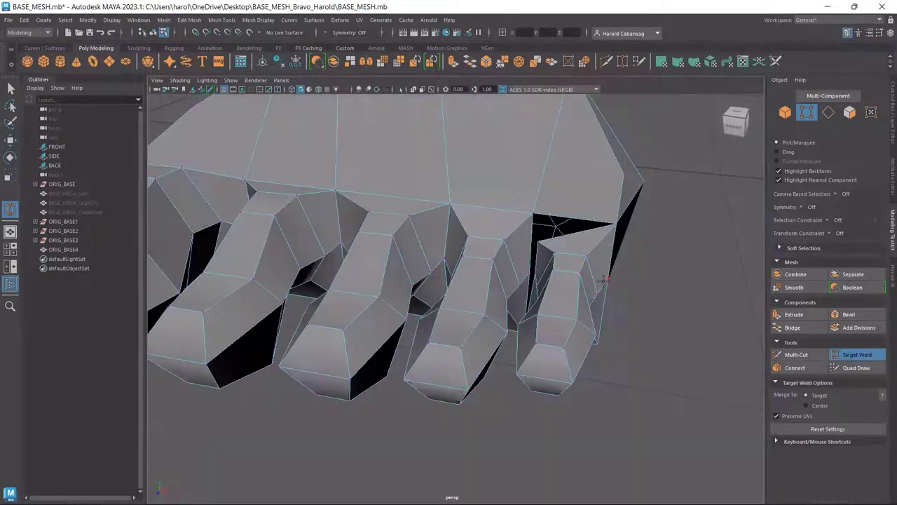
{"action": "scroll", "coordinate": [594, 274], "scroll_direction": "up", "scroll_amount": 2}
{"action": "left_click_drag", "start_coordinate": [599, 272], "coordinate": [601, 272], "text": "alt"}
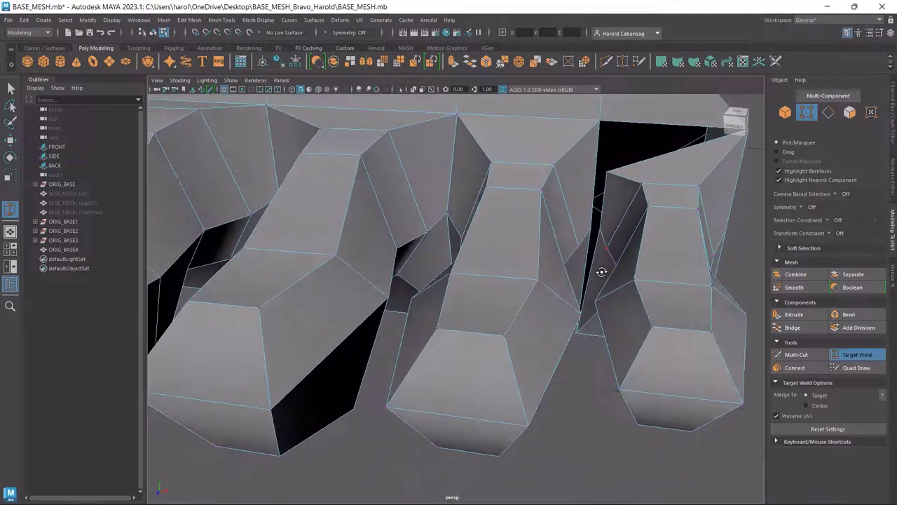
{"action": "left_click_drag", "start_coordinate": [595, 228], "coordinate": [596, 209]}
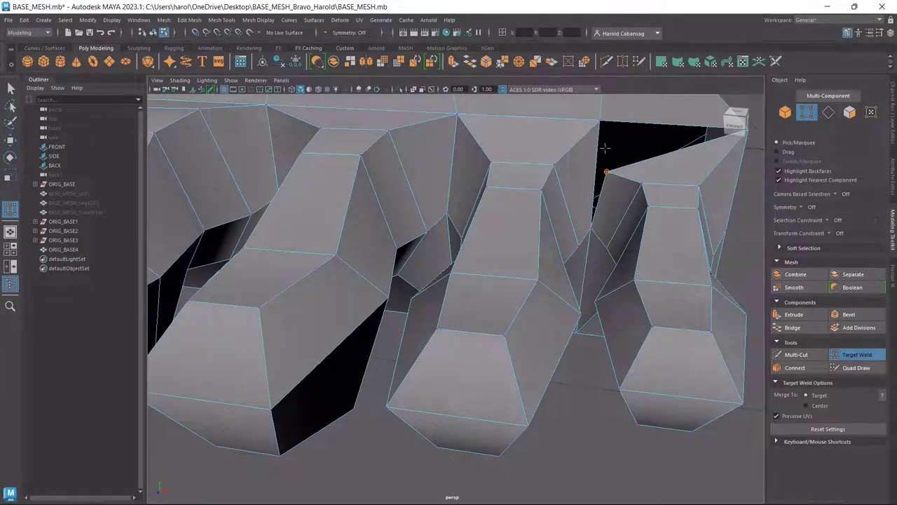
{"action": "left_click_drag", "start_coordinate": [606, 171], "coordinate": [599, 121]}
{"action": "scroll", "coordinate": [573, 251], "scroll_direction": "down", "scroll_amount": 5}
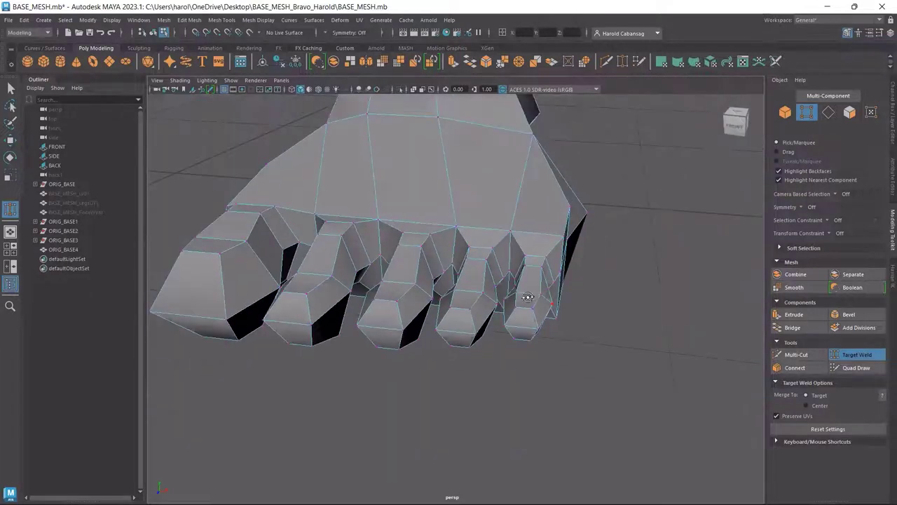
{"action": "left_click_drag", "start_coordinate": [527, 296], "coordinate": [467, 337], "text": "alt"}
- Leave Target Weld and shift the upper outer edge of the foot beside the little toe slightly inward and down
{"action": "left_click", "coordinate": [804, 115]}
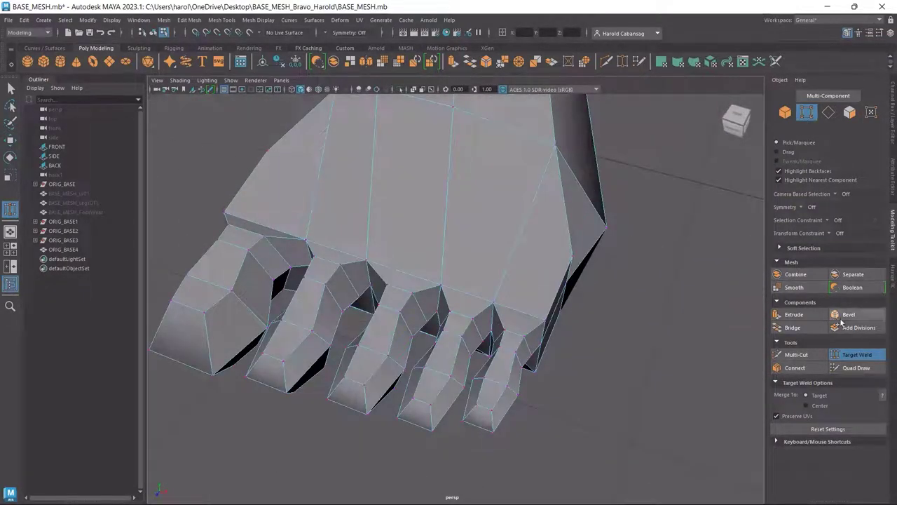
{"action": "left_click", "coordinate": [855, 357]}
{"action": "left_click", "coordinate": [856, 355]}
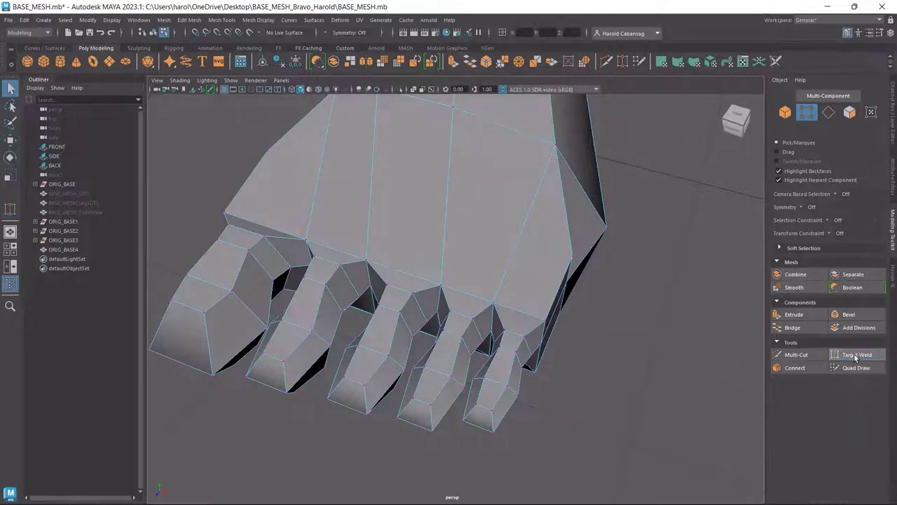
{"action": "left_click", "coordinate": [828, 112]}
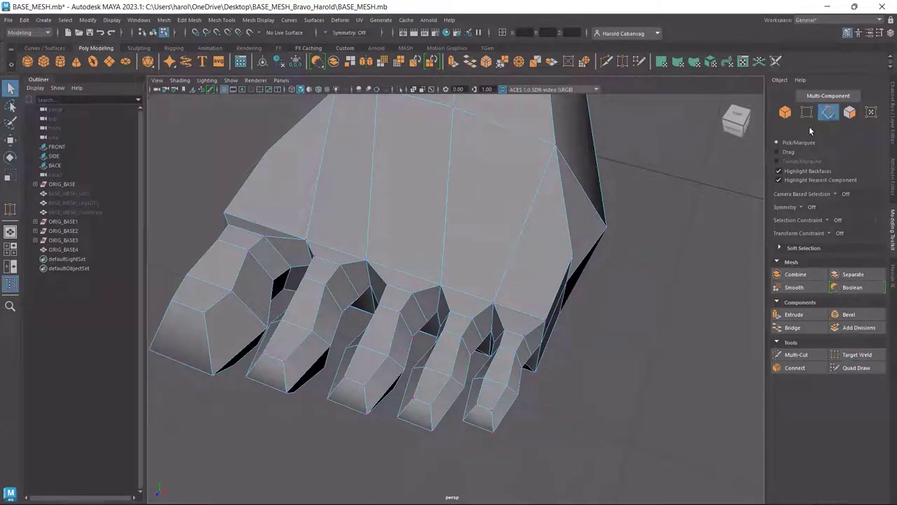
{"action": "left_click", "coordinate": [557, 293]}
{"action": "left_click_drag", "start_coordinate": [557, 293], "coordinate": [518, 250], "text": "alt"}
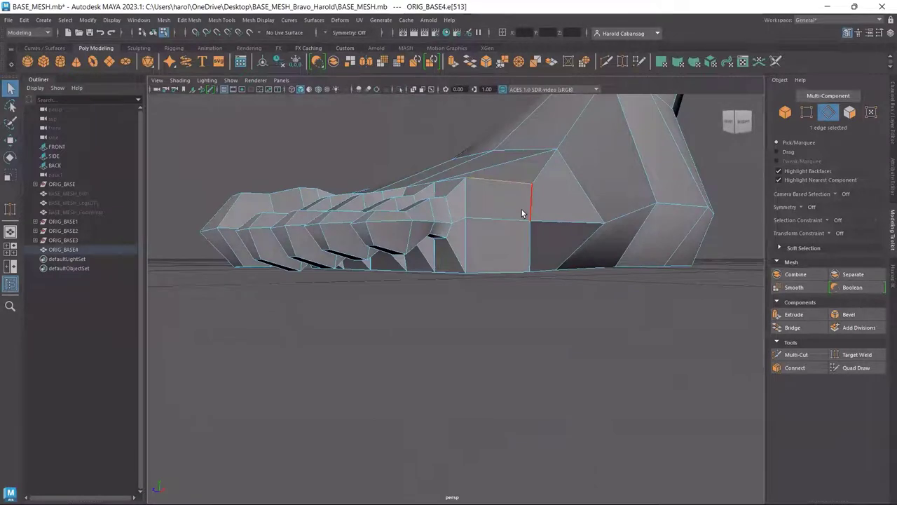
{"action": "key", "text": "w"}
{"action": "left_click_drag", "start_coordinate": [523, 213], "coordinate": [595, 177], "text": "alt"}
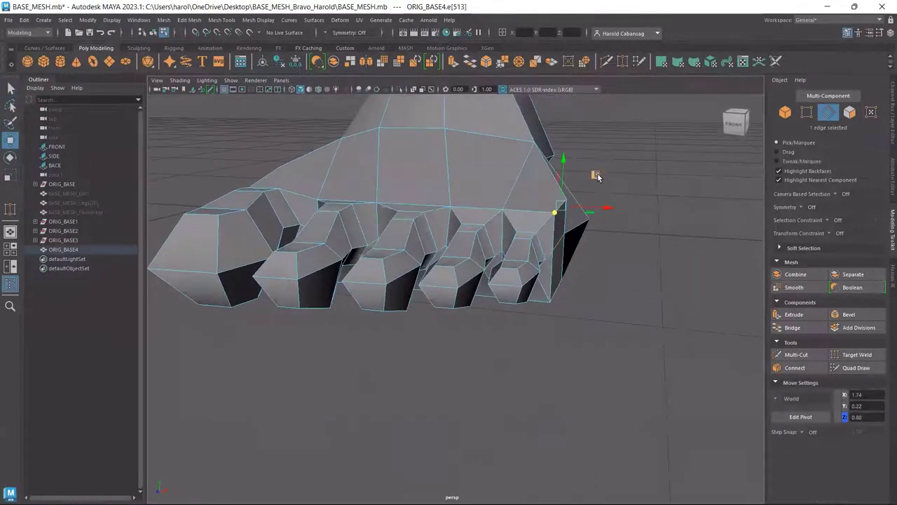
{"action": "middle_click_drag", "start_coordinate": [597, 175], "coordinate": [587, 182]}
- Move the bottom outer edge beside the little toe to X 1.72 and raise it to Y 0.02
{"action": "left_click_drag", "start_coordinate": [559, 302], "coordinate": [540, 225], "text": "alt"}
{"action": "left_click", "coordinate": [544, 219]}
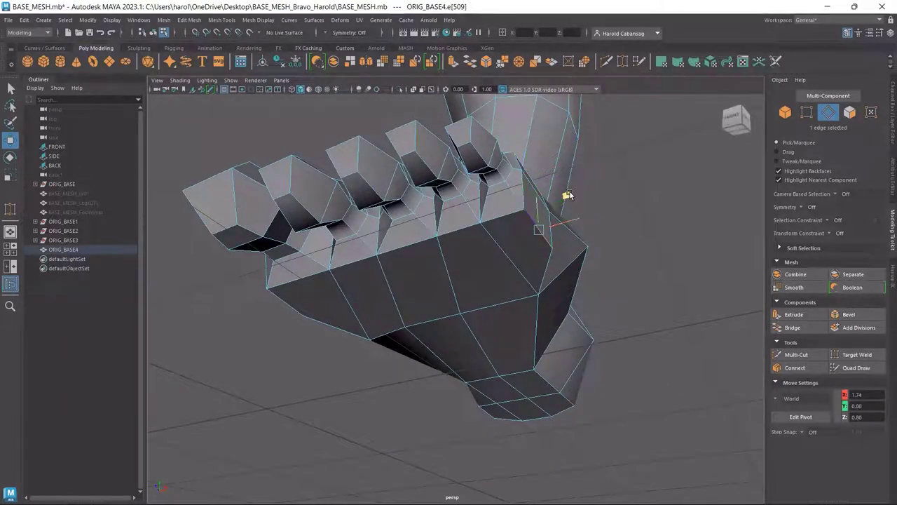
{"action": "middle_click_drag", "start_coordinate": [568, 190], "coordinate": [583, 226]}
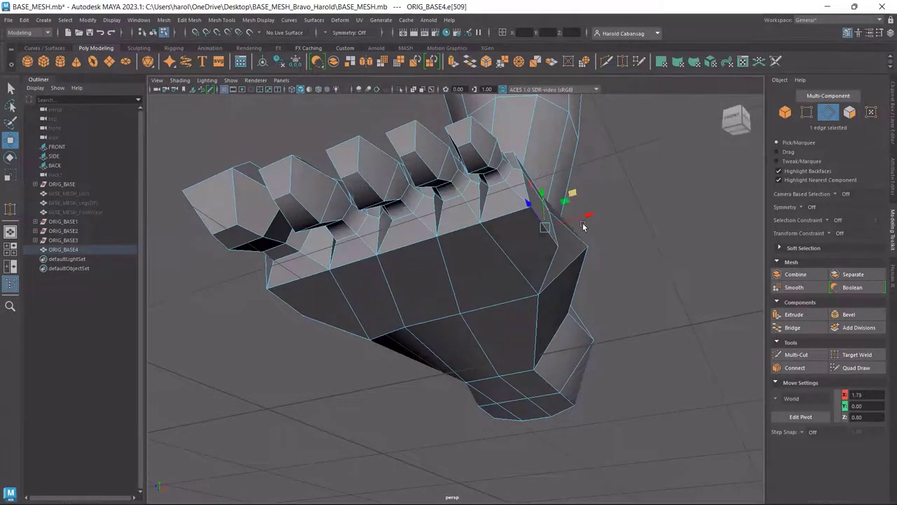
{"action": "left_click_drag", "start_coordinate": [583, 226], "coordinate": [583, 278], "text": "alt"}
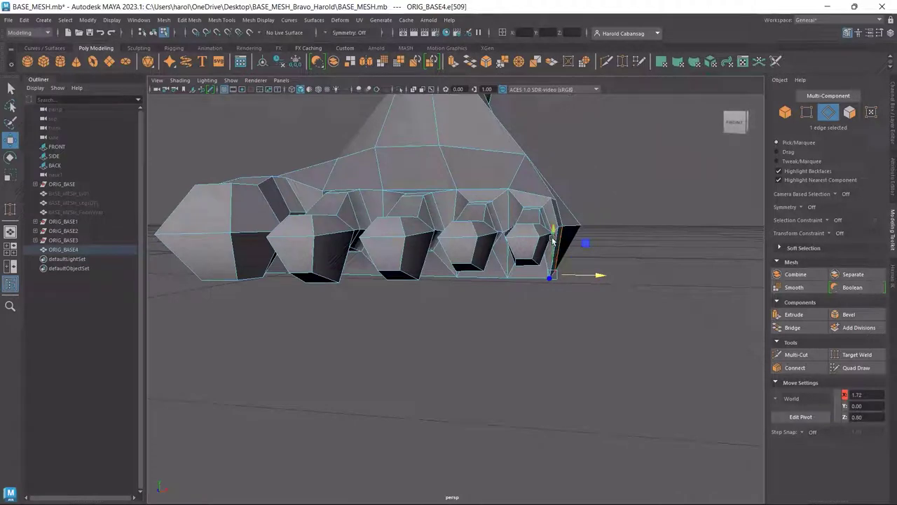
{"action": "mouse_move", "coordinate": [552, 239]}
{"action": "left_mouse_down"}
{"action": "mouse_move", "coordinate": [555, 221]}
{"action": "mouse_move", "coordinate": [552, 230]}
{"action": "left_mouse_up"}
- Adjust the vertical edges on the foot's outer side behind the little toe, pushing the lower one slightly outward
{"action": "left_click_drag", "start_coordinate": [499, 319], "coordinate": [469, 331], "text": "alt"}
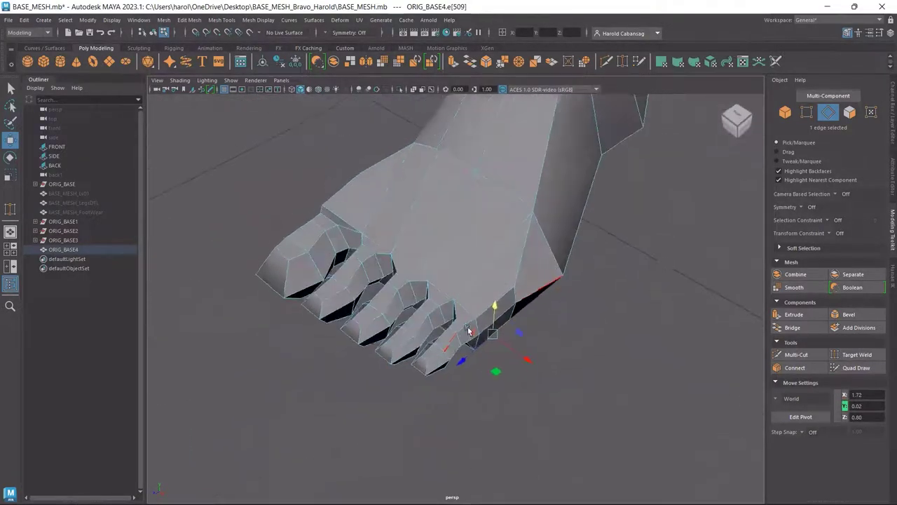
{"action": "left_click", "coordinate": [522, 301]}
{"action": "left_click_drag", "start_coordinate": [522, 300], "coordinate": [516, 293], "text": "alt"}
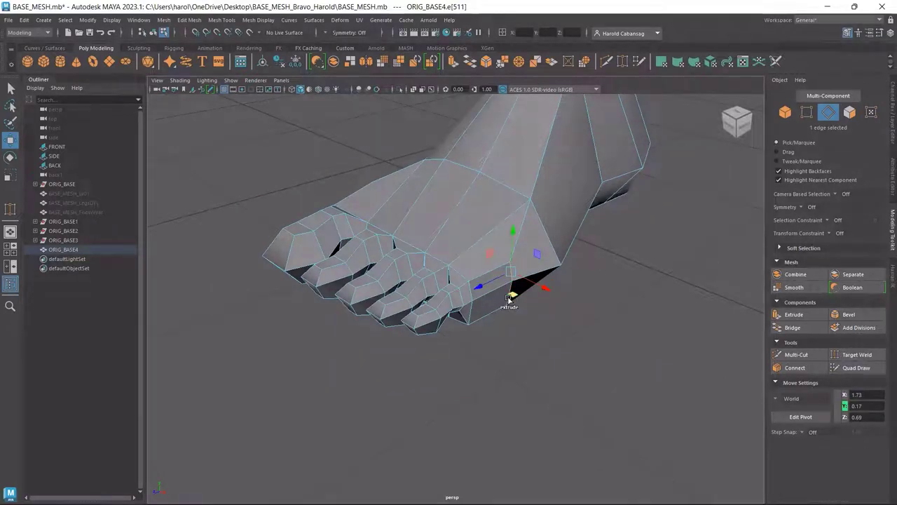
{"action": "left_click_drag", "start_coordinate": [511, 295], "coordinate": [532, 287], "text": "alt"}
{"action": "left_click", "coordinate": [554, 258]}
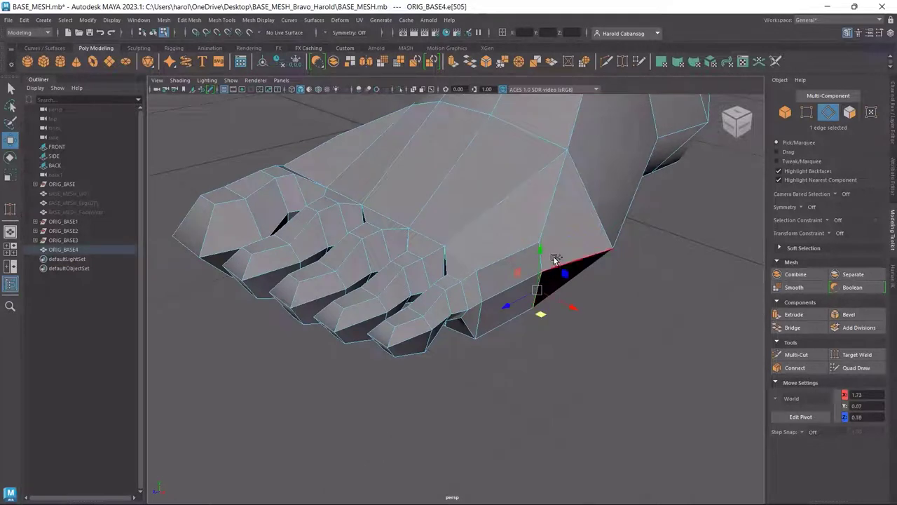
{"action": "left_click_drag", "start_coordinate": [575, 310], "coordinate": [586, 314]}
- Deselect the edge and show the foot in smooth mesh preview to inspect the attached toes from the front
{"action": "left_click_drag", "start_coordinate": [508, 340], "coordinate": [530, 365], "text": "alt"}
{"action": "left_click", "coordinate": [528, 362]}
{"action": "middle_click_drag", "start_coordinate": [528, 361], "coordinate": [638, 403], "text": "alt"}
{"action": "key", "text": "3"}
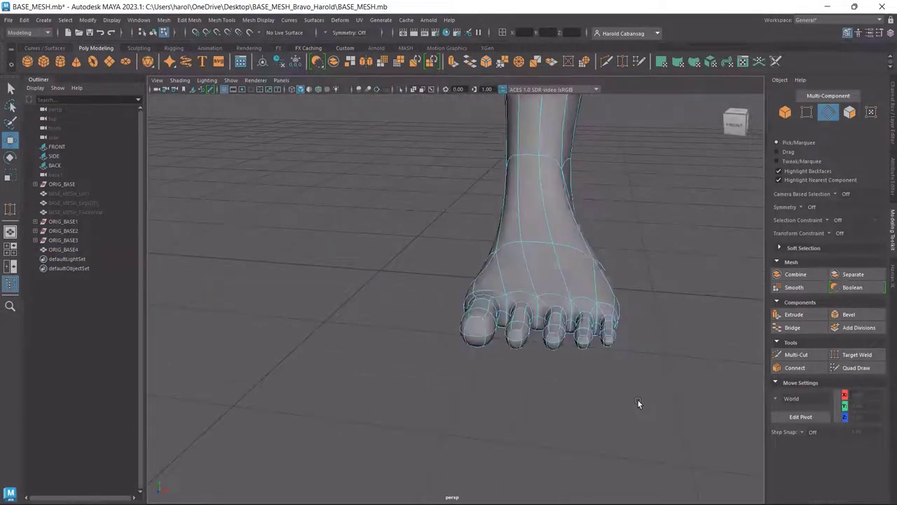
{"action": "mouse_move", "coordinate": [587, 372]}
{"action": "left_mouse_down", "text": "alt"}
{"action": "mouse_move", "coordinate": [585, 423]}
{"action": "mouse_move", "coordinate": [529, 402]}
{"action": "mouse_move", "coordinate": [475, 405]}
{"action": "mouse_move", "coordinate": [445, 419]}
{"action": "mouse_move", "coordinate": [443, 429]}
{"action": "mouse_move", "coordinate": [473, 390]}
{"action": "mouse_move", "coordinate": [579, 367]}
{"action": "mouse_move", "coordinate": [583, 358]}
{"action": "left_mouse_up", "text": "alt"}
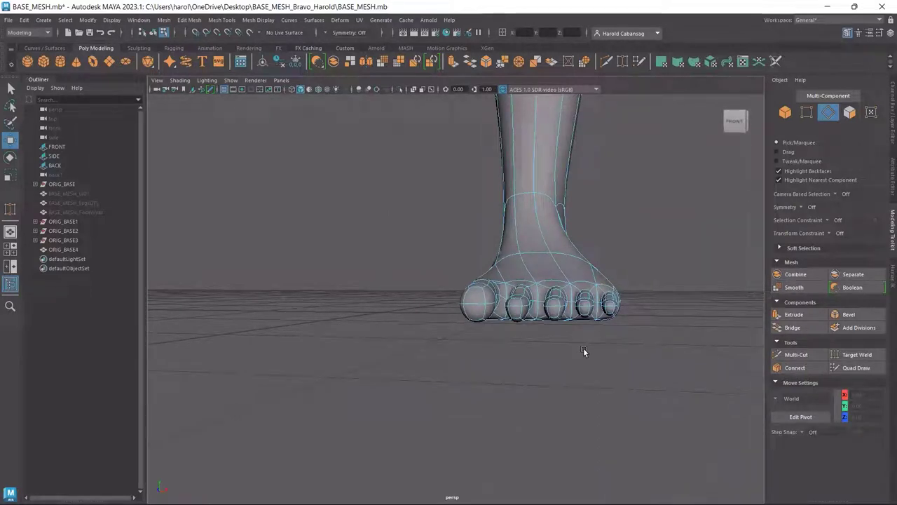
- Return to object selection, deselect the mesh, and examine the smoothed foot, leg and torso from several angles
{"action": "left_click", "coordinate": [785, 113]}
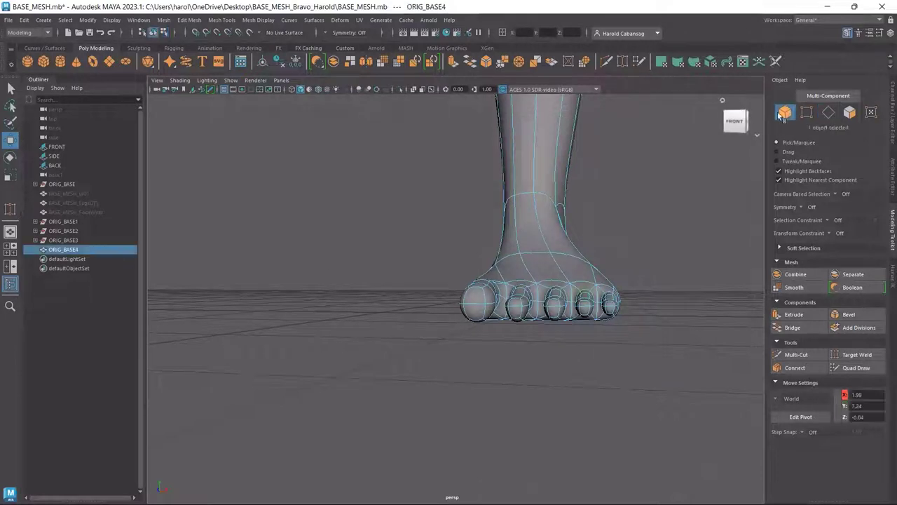
{"action": "left_click", "coordinate": [347, 244]}
{"action": "left_click_drag", "start_coordinate": [347, 244], "coordinate": [338, 317], "text": "alt"}
{"action": "middle_click_drag", "start_coordinate": [373, 266], "coordinate": [382, 350], "text": "alt"}
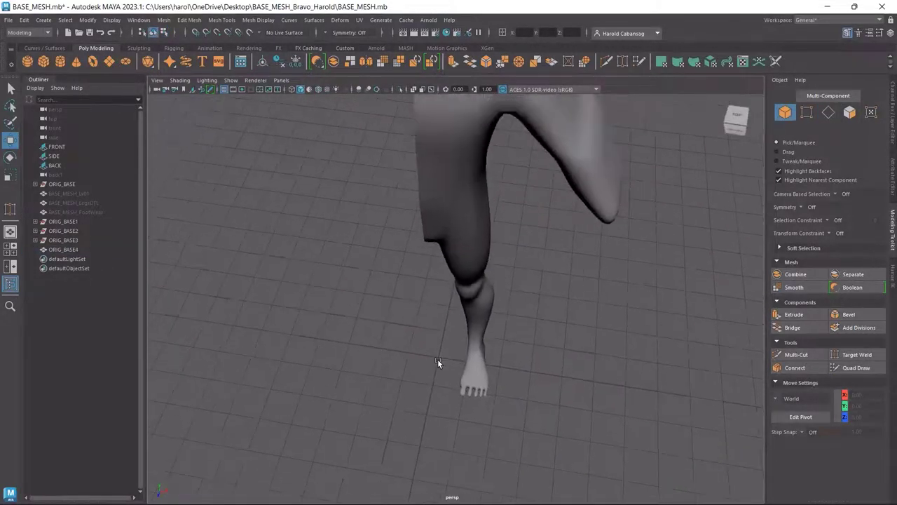
{"action": "scroll", "coordinate": [438, 359], "scroll_direction": "up", "scroll_amount": 3}
{"action": "scroll", "coordinate": [523, 368], "scroll_direction": "down", "scroll_amount": 2}
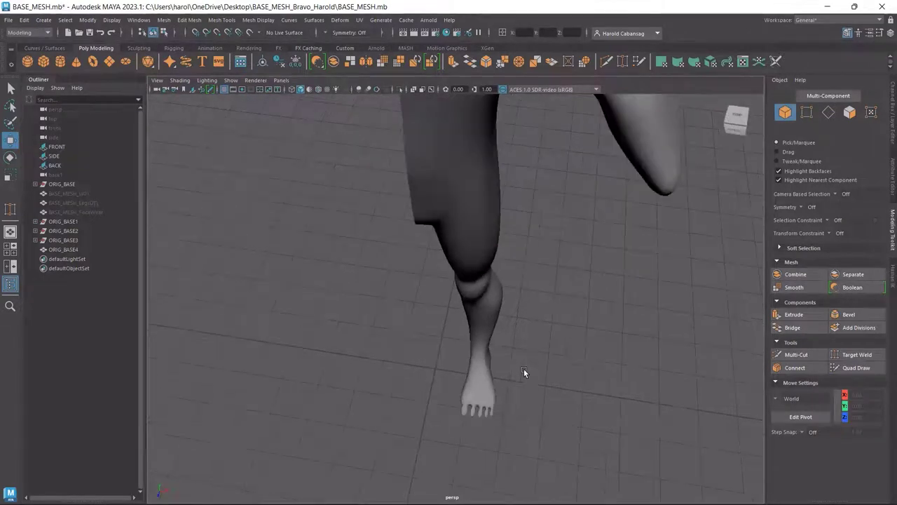
{"action": "left_click_drag", "start_coordinate": [523, 368], "coordinate": [491, 316], "text": "alt"}
{"action": "left_click_drag", "start_coordinate": [392, 271], "coordinate": [433, 380], "text": "alt"}
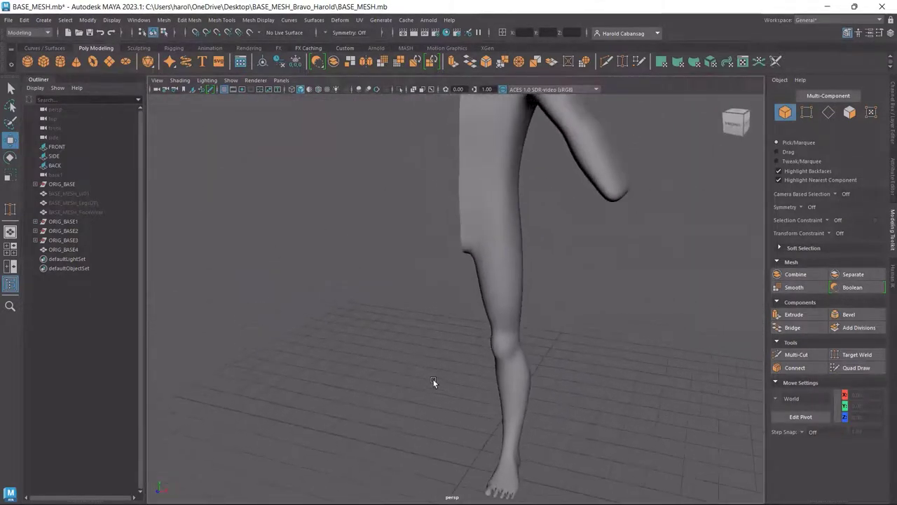
{"action": "scroll", "coordinate": [512, 346], "scroll_direction": "down", "scroll_amount": 2}
{"action": "middle_click_drag", "start_coordinate": [537, 354], "coordinate": [531, 336], "text": "alt"}
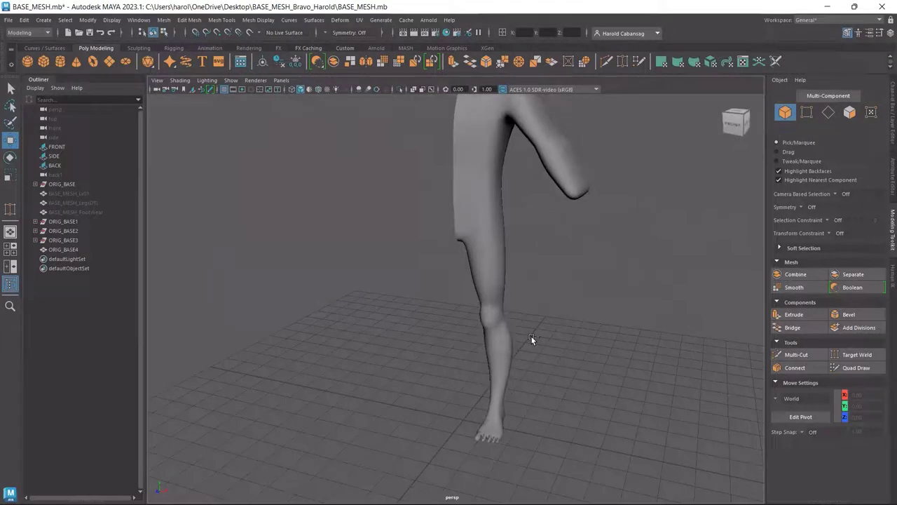
- Select the half-body mesh ORIG_BASE4 and switch it from smooth preview back to low-poly display
{"action": "left_click", "coordinate": [492, 255]}
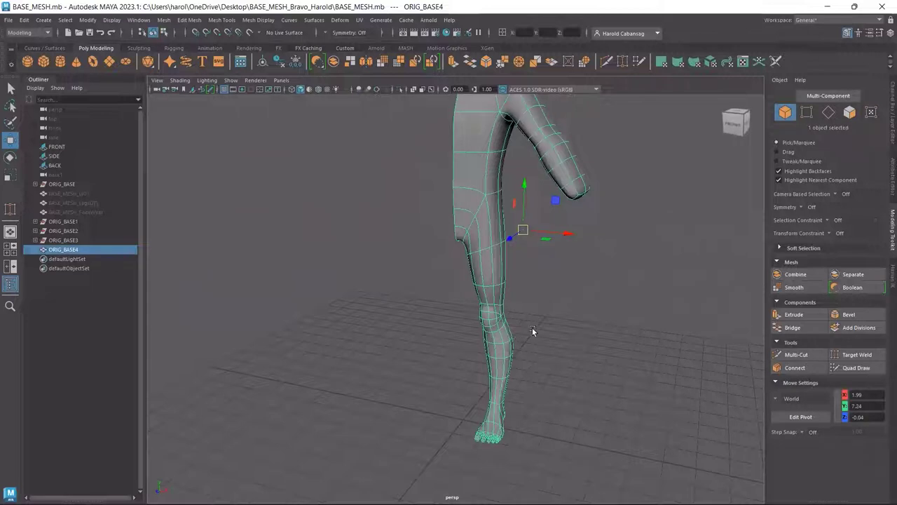
{"action": "key", "text": "1"}
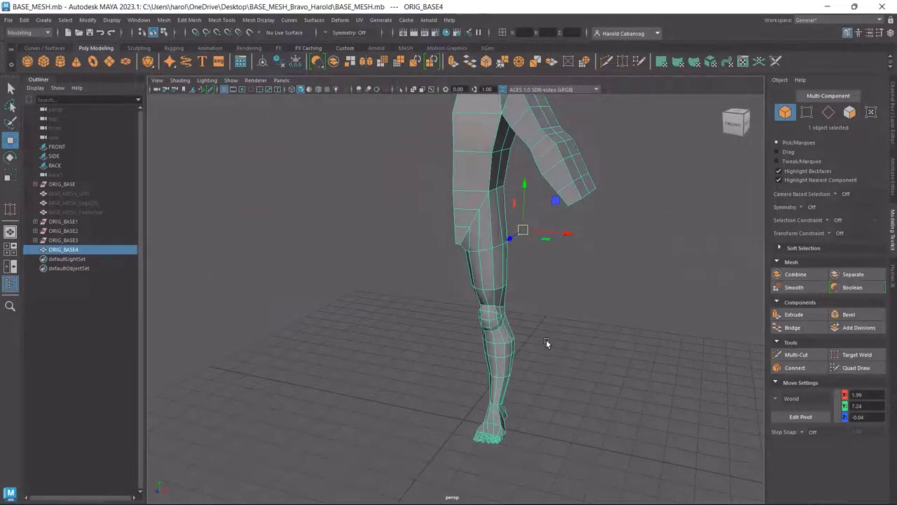
{"action": "middle_click_drag", "start_coordinate": [546, 342], "coordinate": [572, 326], "text": "alt"}
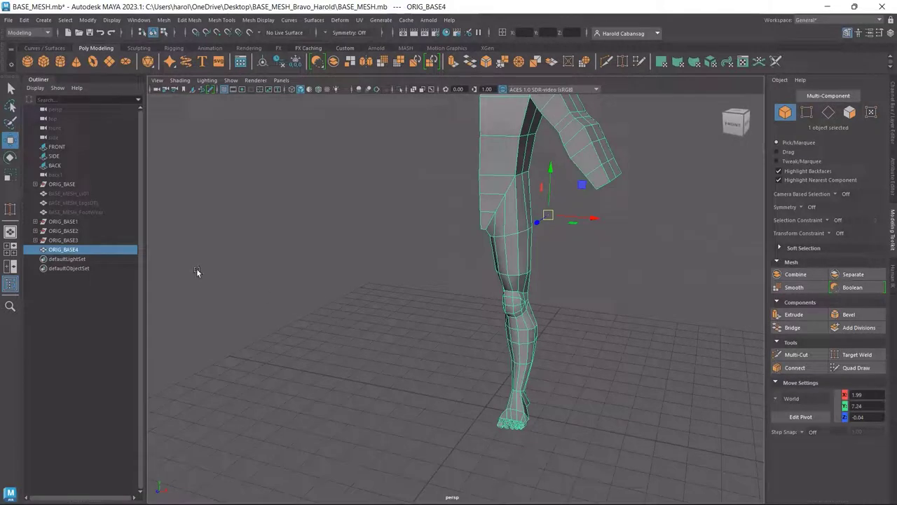
- Unhide the stored mesh BASE_MESH_FootWear and copy its name
{"action": "left_click", "coordinate": [92, 212]}
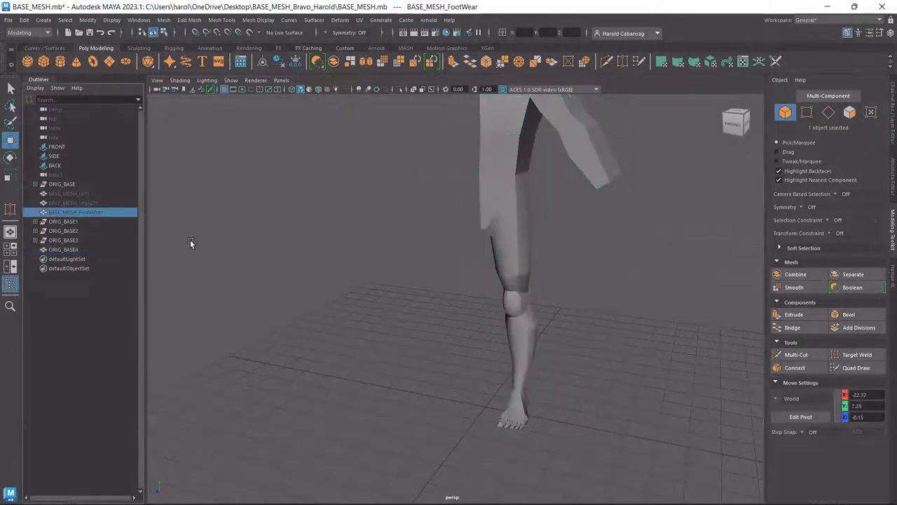
{"action": "key", "text": "shift+h"}
{"action": "scroll", "coordinate": [378, 298], "scroll_direction": "down", "scroll_amount": 3}
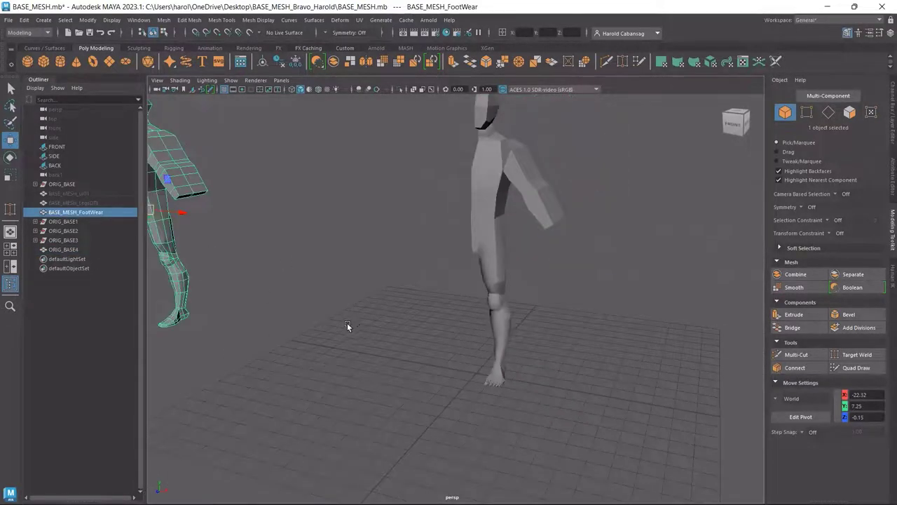
{"action": "mouse_move", "coordinate": [347, 322]}
{"action": "left_mouse_down", "text": "alt"}
{"action": "mouse_move", "coordinate": [543, 339]}
{"action": "mouse_move", "coordinate": [425, 335]}
{"action": "mouse_move", "coordinate": [357, 311]}
{"action": "left_mouse_up", "text": "alt"}
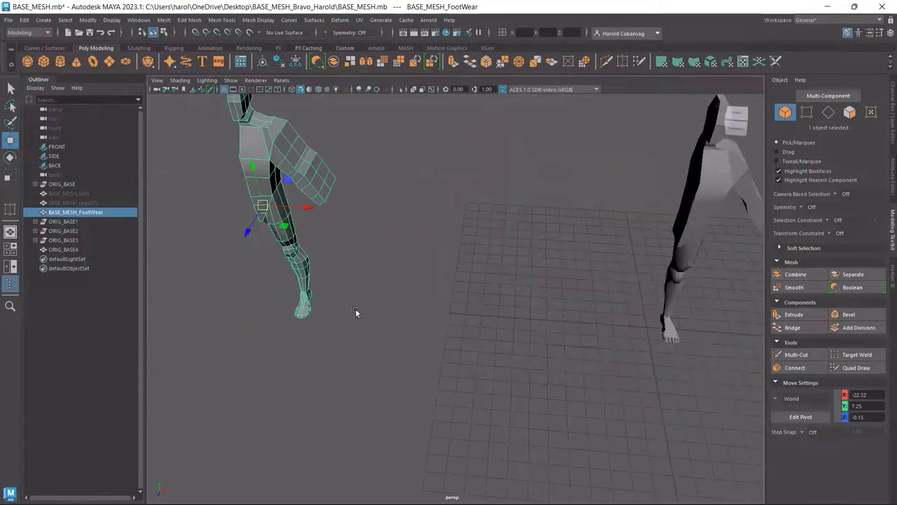
{"action": "double_click", "coordinate": [78, 213]}
{"action": "key", "text": "ctrl+c"}
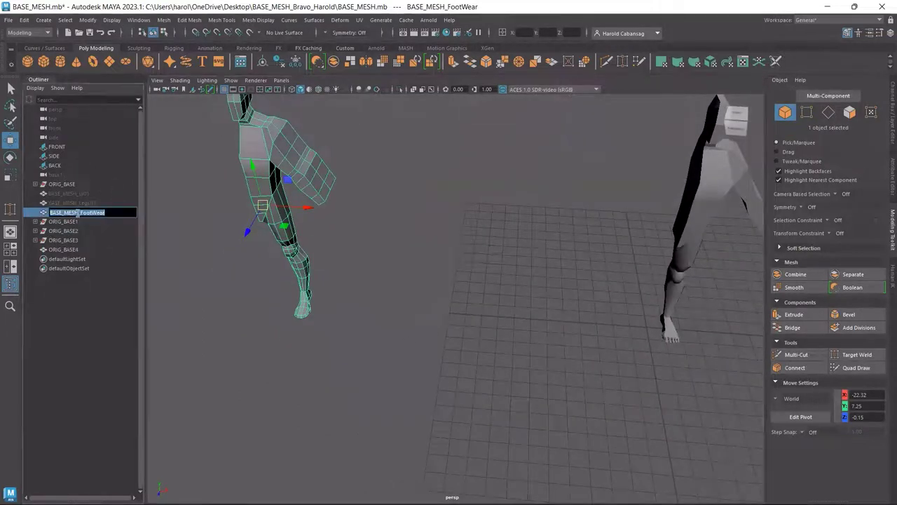
{"action": "left_click", "coordinate": [338, 257]}
- Duplicate ORIG_BASE4 and move the copy along X to -25.60, just beyond the BASE_MESH_FootWear mesh
{"action": "left_click", "coordinate": [708, 189]}
{"action": "scroll", "coordinate": [583, 339], "scroll_direction": "down", "scroll_amount": 2}
{"action": "left_click_drag", "start_coordinate": [584, 340], "coordinate": [589, 362], "text": "alt"}
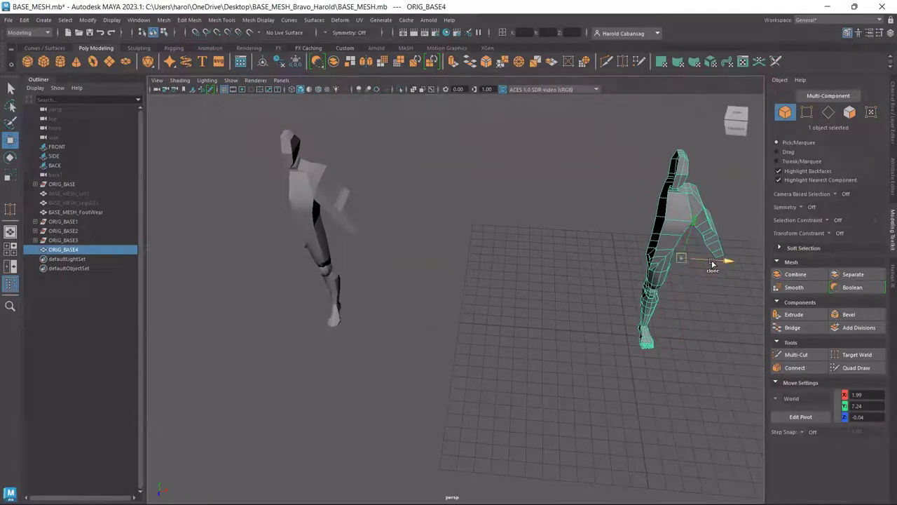
{"action": "left_click_drag", "start_coordinate": [713, 264], "coordinate": [282, 248], "text": "shift"}
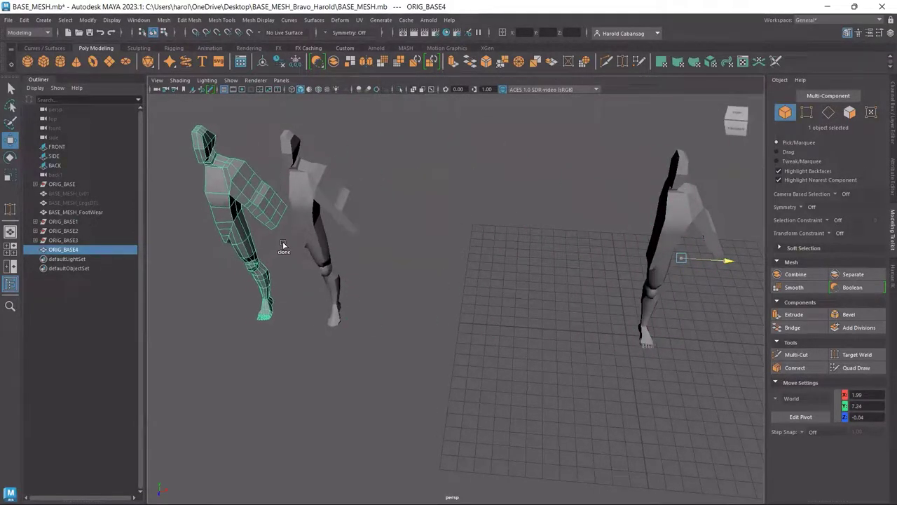
{"action": "mouse_move", "coordinate": [309, 328]}
{"action": "left_mouse_down", "text": "alt"}
{"action": "mouse_move", "coordinate": [292, 327]}
{"action": "mouse_move", "coordinate": [453, 340]}
{"action": "left_mouse_up", "text": "alt"}
{"action": "scroll", "coordinate": [426, 357], "scroll_direction": "up", "scroll_amount": 5}
{"action": "middle_click_drag", "start_coordinate": [394, 394], "coordinate": [515, 230], "text": "alt"}
{"action": "scroll", "coordinate": [373, 350], "scroll_direction": "up", "scroll_amount": 4}
{"action": "left_click_drag", "start_coordinate": [373, 350], "coordinate": [377, 359], "text": "alt"}
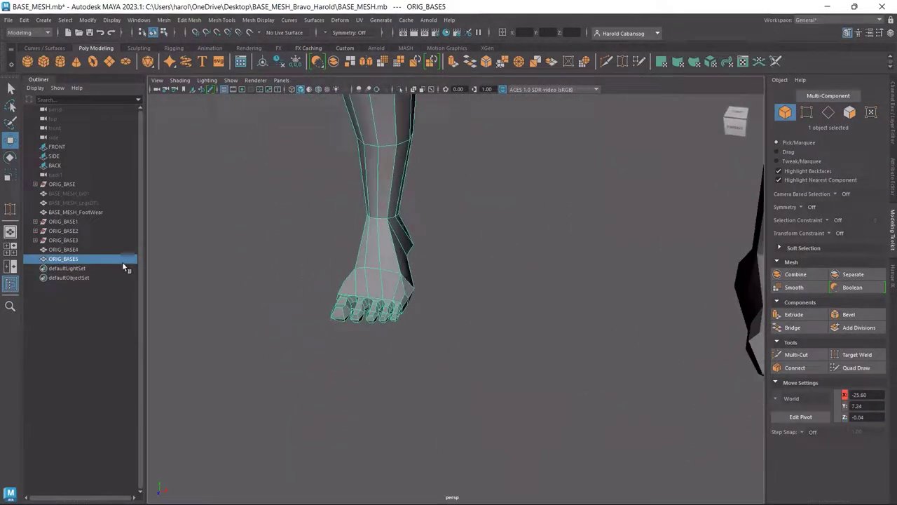
{"action": "double_click", "coordinate": [65, 260]}
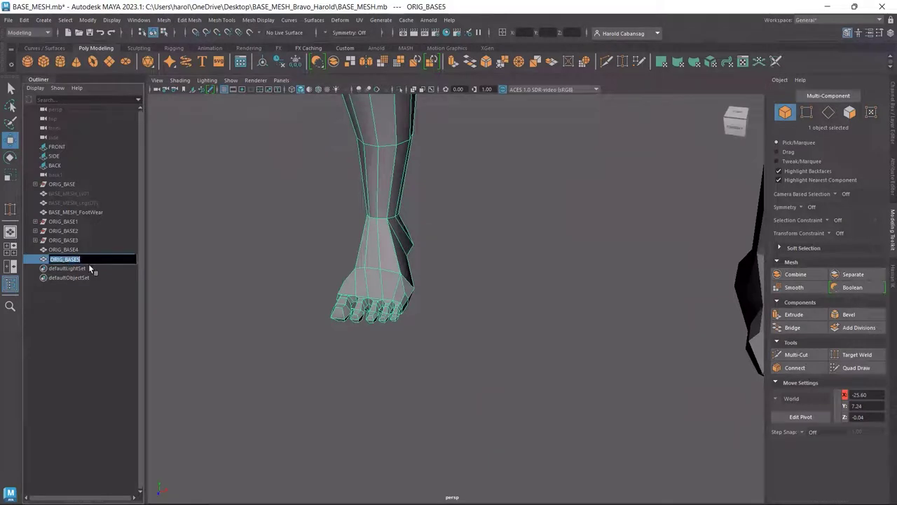
{"action": "key", "text": "ctrl+v"}
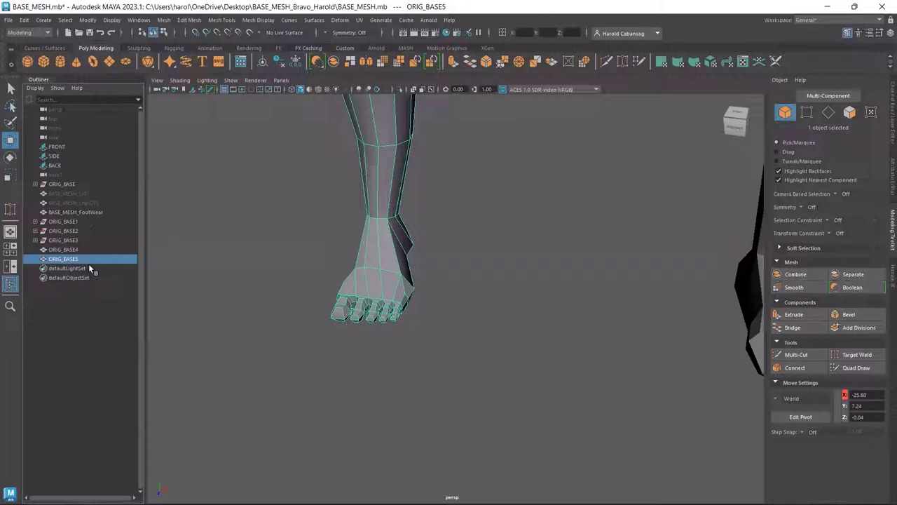
{"action": "left_click", "coordinate": [88, 264]}
- Rename the duplicate ORIG_BASE5 as BASE_MESH_FootToes
{"action": "scroll", "coordinate": [486, 210], "scroll_direction": "down", "scroll_amount": 10}
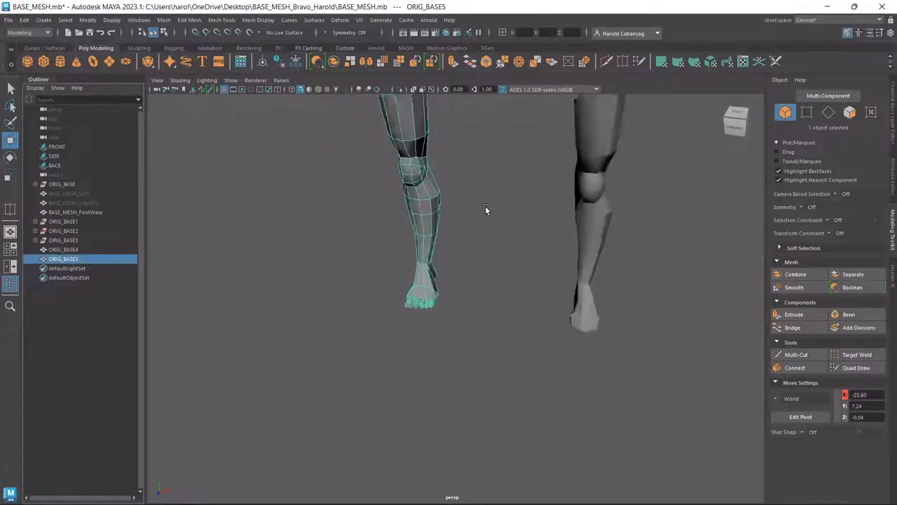
{"action": "left_click_drag", "start_coordinate": [485, 209], "coordinate": [597, 248], "text": "alt"}
{"action": "left_click", "coordinate": [626, 269]}
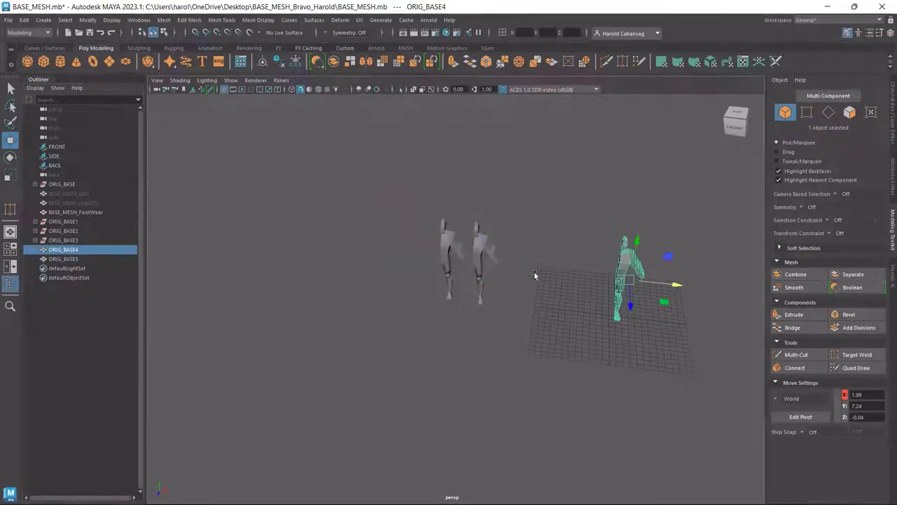
{"action": "left_click", "coordinate": [77, 213]}
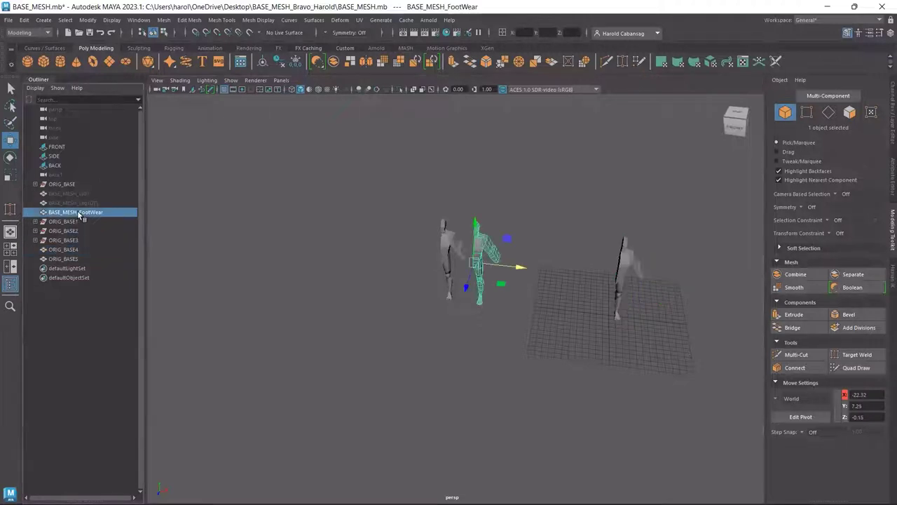
{"action": "double_click", "coordinate": [72, 258]}
{"action": "key", "text": "ctrl+v"}
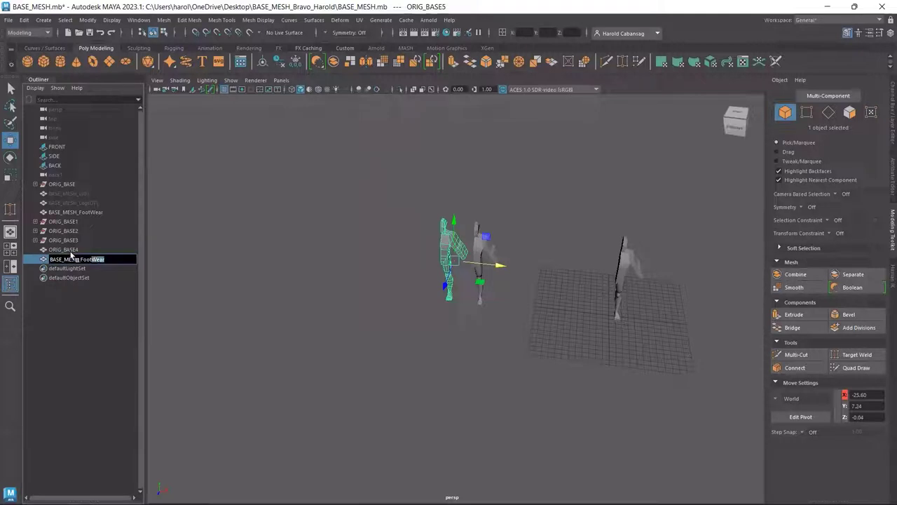
{"action": "key", "text": "BackSpace"}
{"action": "key", "text": "BackSpace"}
{"action": "key", "text": "BackSpace"}
{"action": "key", "text": "BackSpace"}
{"action": "type", "text": "Toes"}
{"action": "key", "text": "Return"}
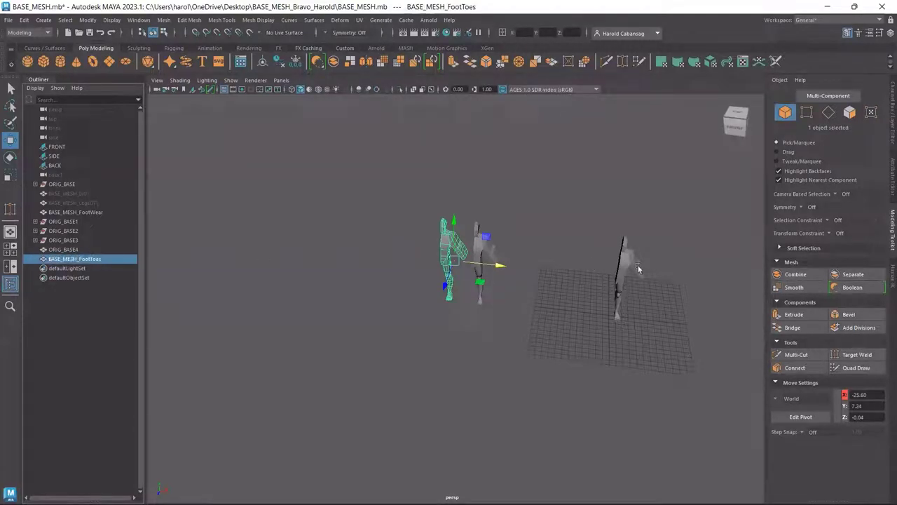
- Compare the working mesh ORIG_BASE4 with the stored BASE_MESH_FootToes and BASE_MESH_FootWear copies, selecting each in turn
{"action": "left_click", "coordinate": [63, 250]}
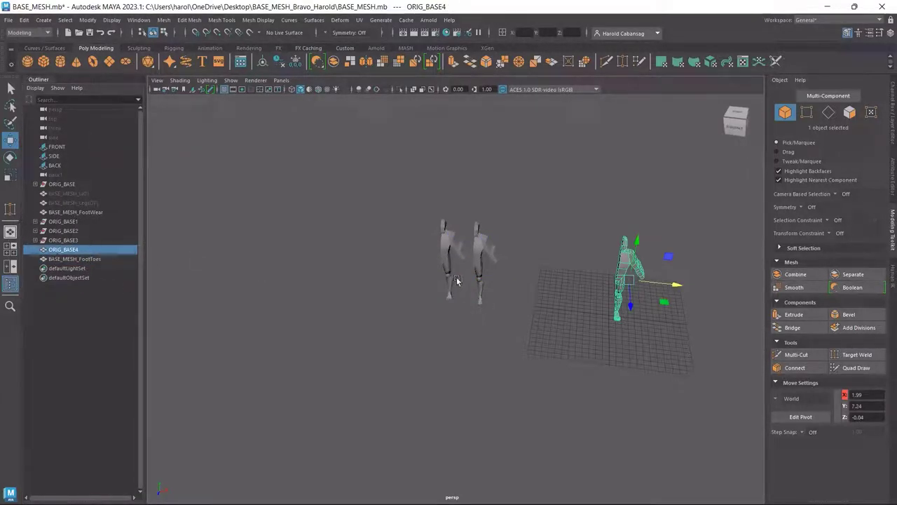
{"action": "scroll", "coordinate": [457, 277], "scroll_direction": "up", "scroll_amount": 6}
{"action": "middle_click_drag", "start_coordinate": [475, 252], "coordinate": [448, 344], "text": "alt"}
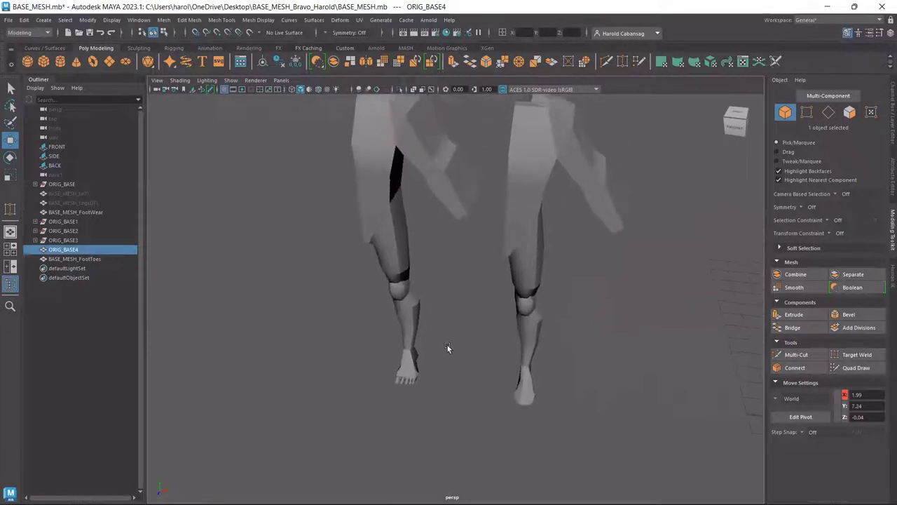
{"action": "scroll", "coordinate": [398, 227], "scroll_direction": "up", "scroll_amount": 4}
{"action": "left_click", "coordinate": [383, 234]}
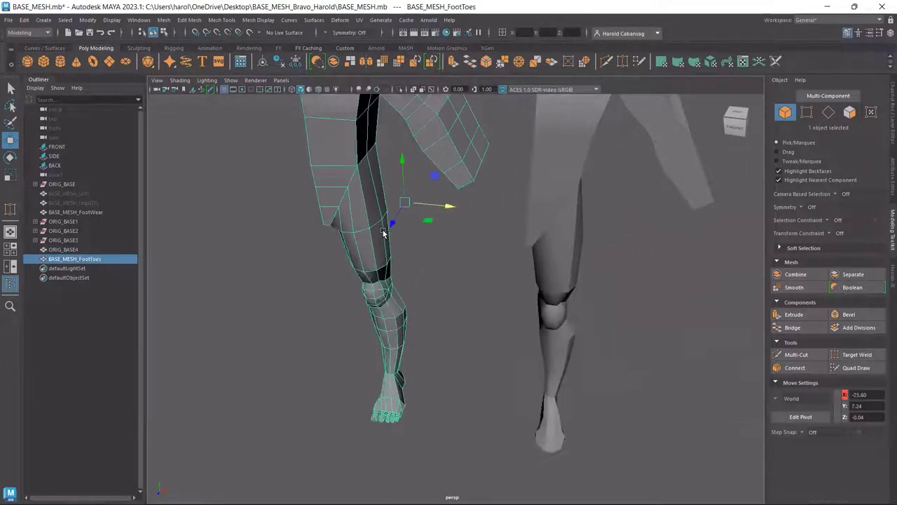
{"action": "left_click_drag", "start_coordinate": [430, 287], "coordinate": [465, 310], "text": "alt"}
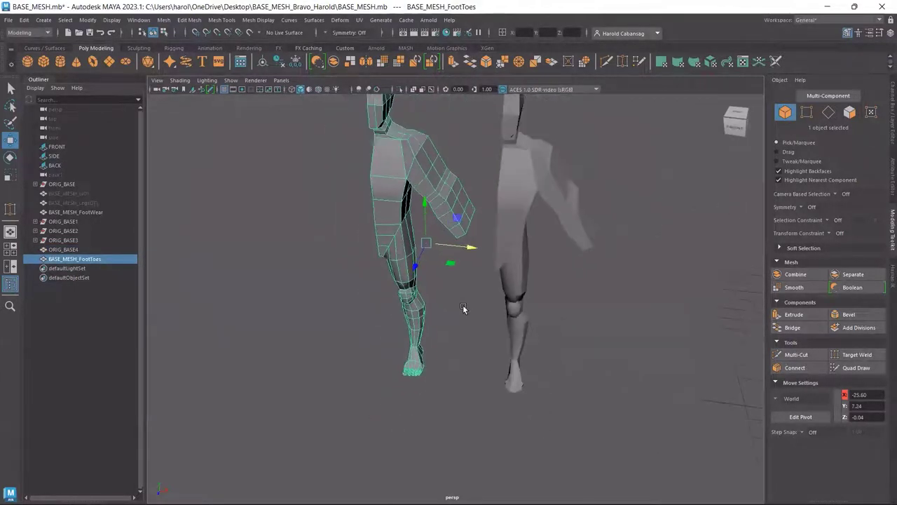
{"action": "left_click", "coordinate": [506, 228]}
{"action": "scroll", "coordinate": [586, 300], "scroll_direction": "down", "scroll_amount": 4}
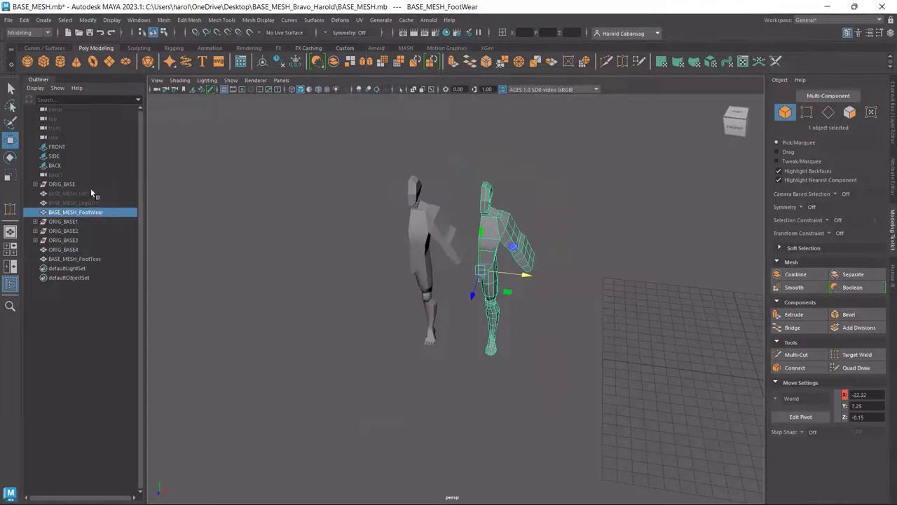
- Unhide the stored meshes BASE_MESH_LegsDTL and BASE_MESH_Lv01, leaving nothing selected
{"action": "left_click", "coordinate": [79, 202]}
{"action": "key", "text": "shift+h"}
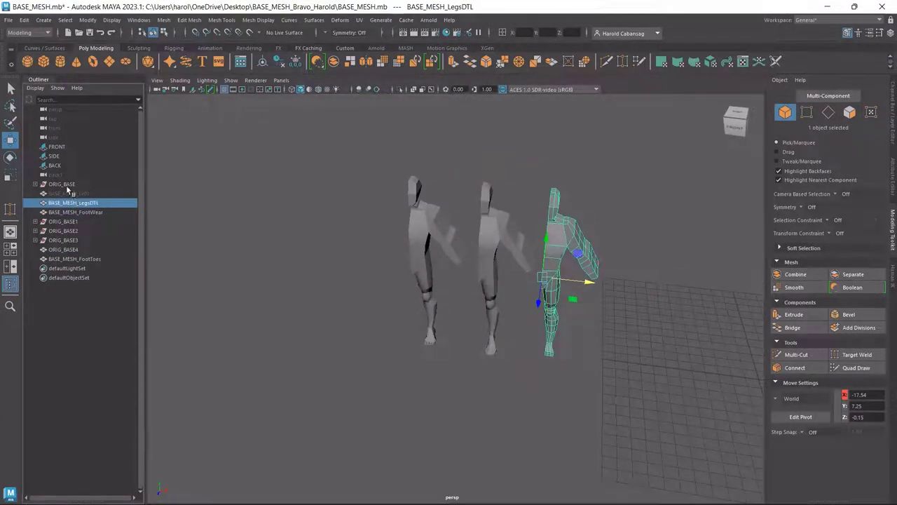
{"action": "left_click", "coordinate": [68, 192]}
{"action": "key", "text": "shift+h"}
{"action": "left_click", "coordinate": [549, 370]}
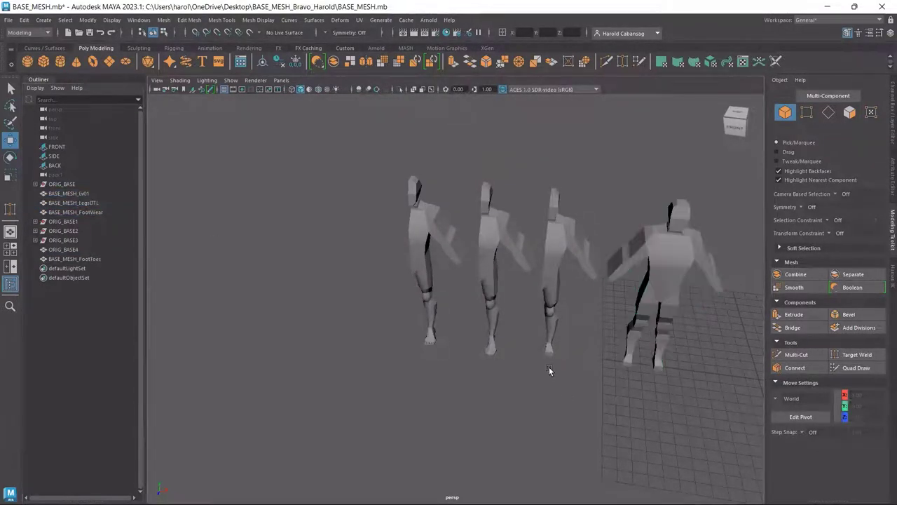
- Examine the four stored body stages side by side, selecting them in order from BASE_MESH_Lv01 to BASE_MESH_FootToes
{"action": "scroll", "coordinate": [549, 369], "scroll_direction": "up", "scroll_amount": 10}
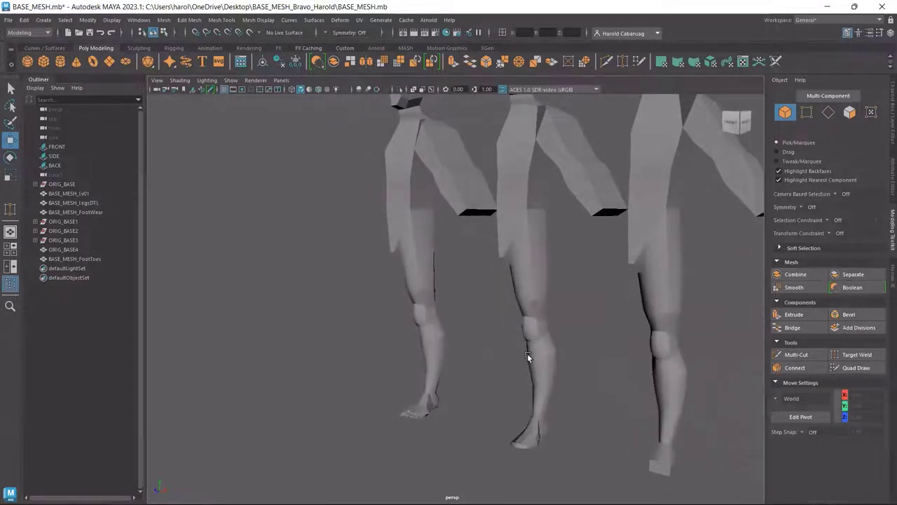
{"action": "scroll", "coordinate": [528, 353], "scroll_direction": "down", "scroll_amount": 5}
{"action": "left_click_drag", "start_coordinate": [510, 349], "coordinate": [422, 340], "text": "alt"}
{"action": "scroll", "coordinate": [427, 328], "scroll_direction": "down", "scroll_amount": 5}
{"action": "scroll", "coordinate": [626, 197], "scroll_direction": "up", "scroll_amount": 3}
{"action": "left_click", "coordinate": [627, 197]}
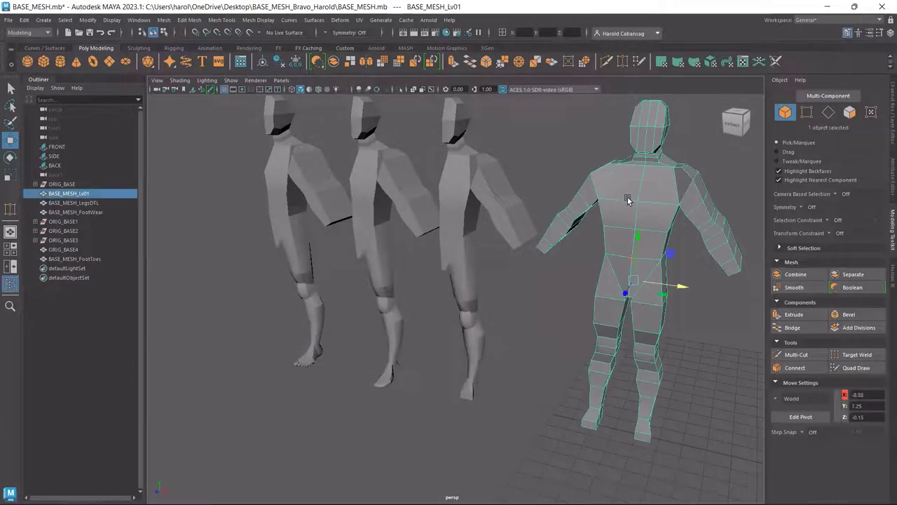
{"action": "left_click", "coordinate": [466, 249]}
{"action": "scroll", "coordinate": [482, 330], "scroll_direction": "up", "scroll_amount": 3}
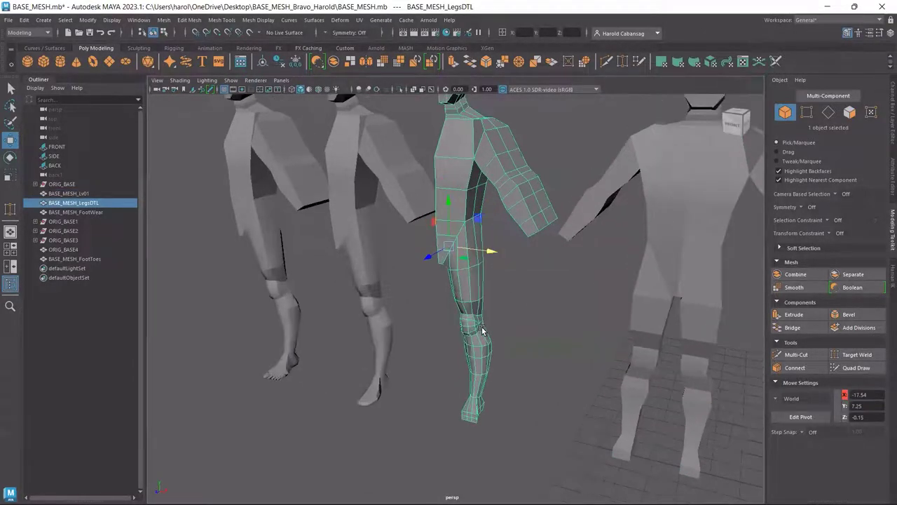
{"action": "middle_click_drag", "start_coordinate": [483, 329], "coordinate": [549, 340], "text": "alt"}
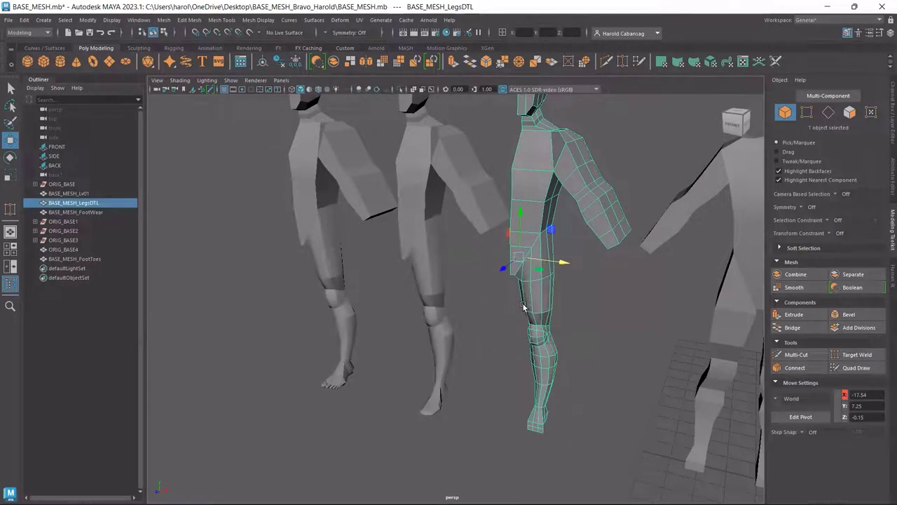
{"action": "left_click", "coordinate": [418, 165]}
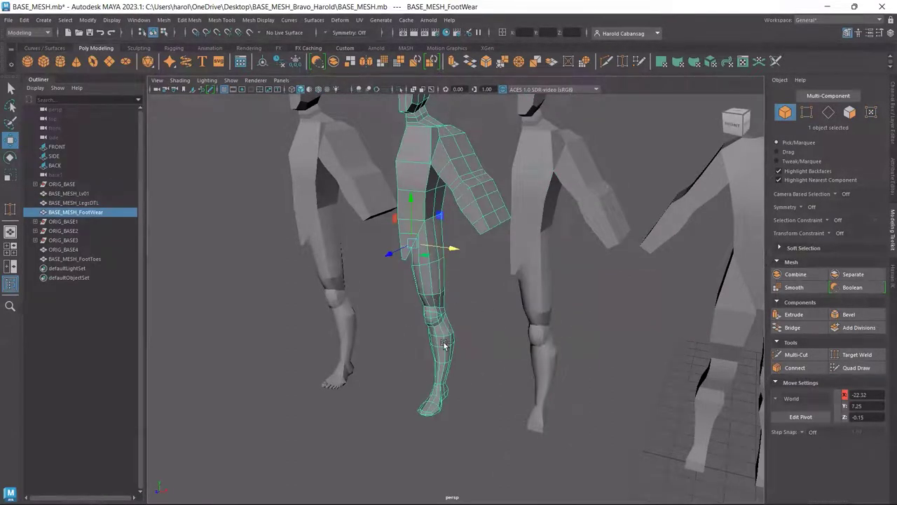
{"action": "left_click", "coordinate": [336, 137]}
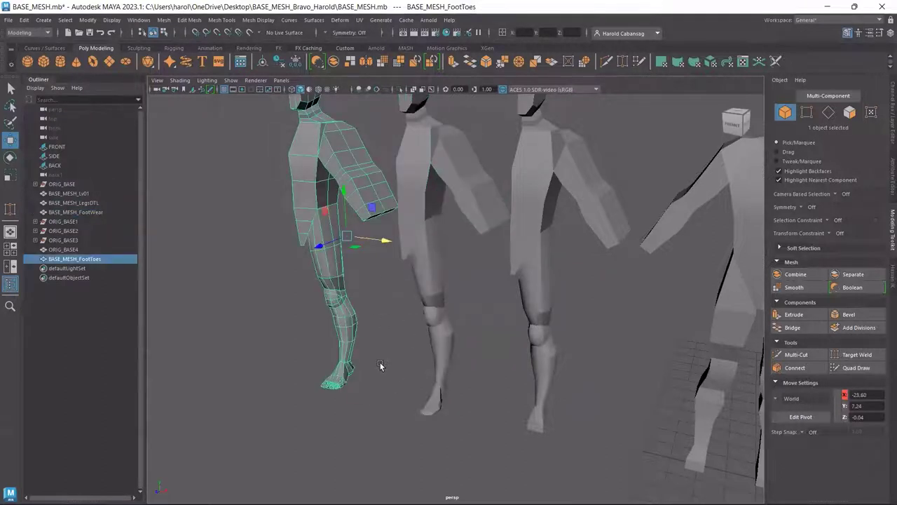
- Clear the selection and hide the four stored body stages together, from BASE_MESH_Lv01 to BASE_MESH_FootToes
{"action": "scroll", "coordinate": [372, 371], "scroll_direction": "up", "scroll_amount": 5}
{"action": "middle_click_drag", "start_coordinate": [467, 343], "coordinate": [468, 339]}
{"action": "key", "text": "ctrl+z"}
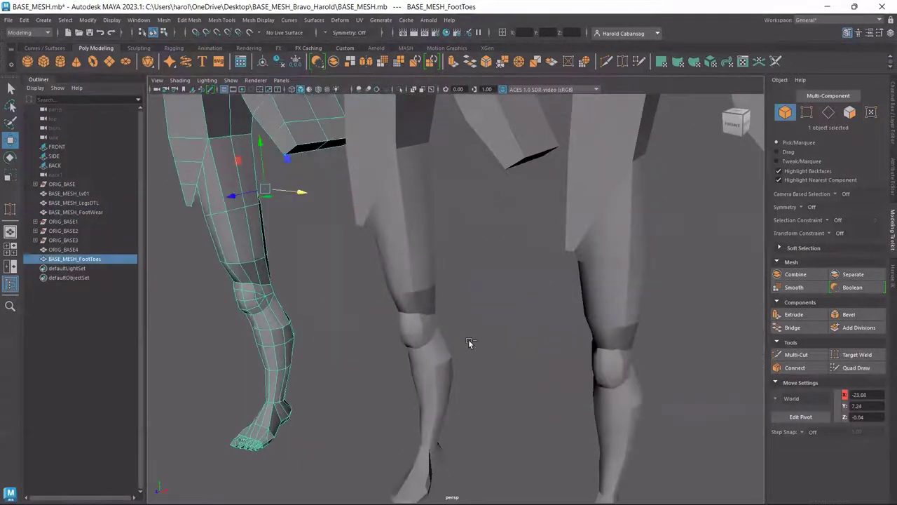
{"action": "right_click_drag", "start_coordinate": [468, 340], "coordinate": [389, 359], "text": "alt"}
{"action": "key", "text": "ctrl+z"}
{"action": "key", "text": "ctrl+z"}
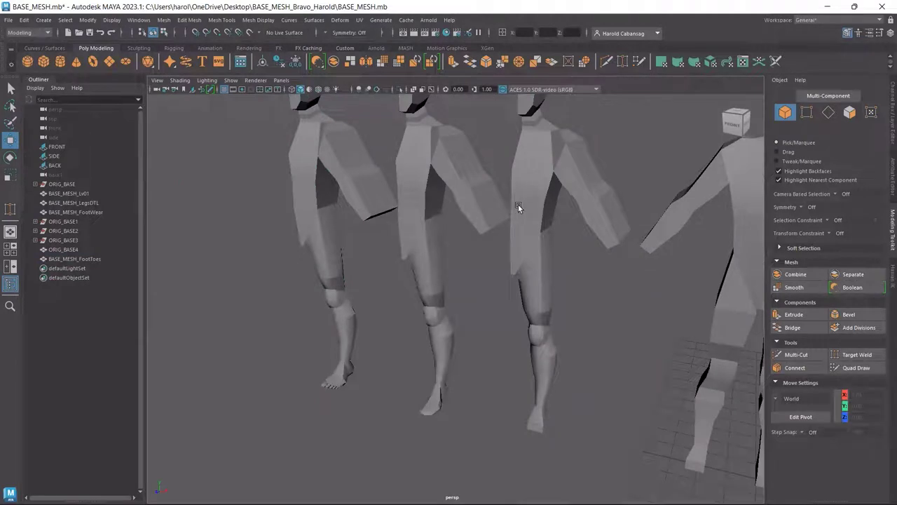
{"action": "left_click_drag", "start_coordinate": [229, 136], "coordinate": [629, 413]}
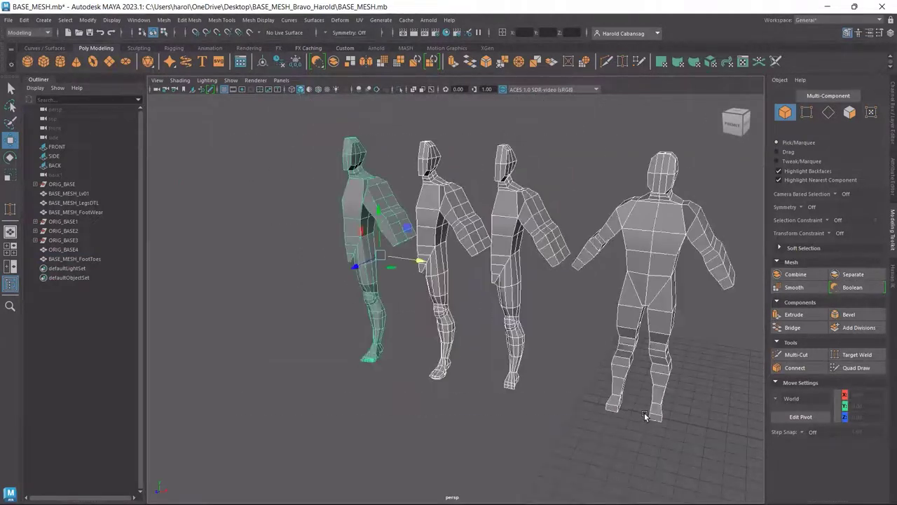
{"action": "key", "text": "ctrl+h"}
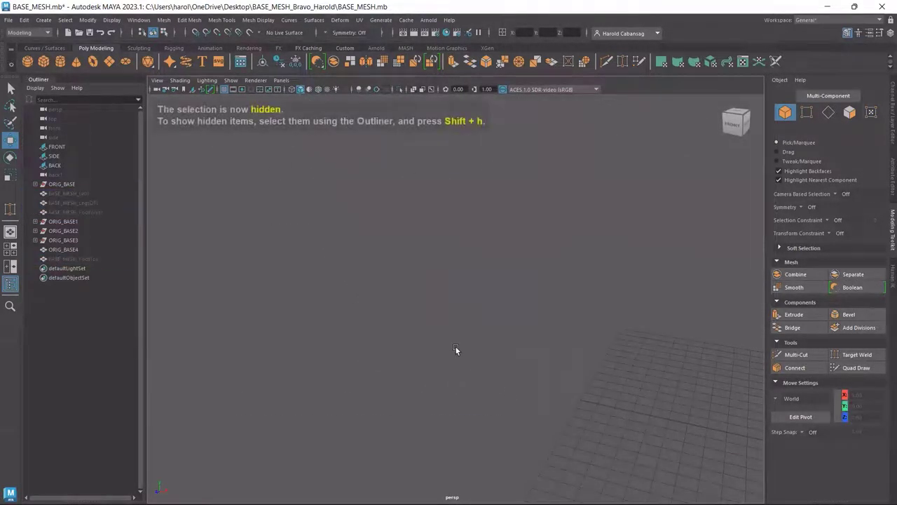
- Select the working mesh ORIG_BASE4 and delete its construction history
{"action": "left_click_drag", "start_coordinate": [457, 344], "coordinate": [563, 274], "text": "alt"}
{"action": "left_click", "coordinate": [578, 273]}
{"action": "mouse_move", "coordinate": [598, 300]}
{"action": "left_mouse_down", "text": "alt"}
{"action": "mouse_move", "coordinate": [605, 307]}
{"action": "mouse_move", "coordinate": [607, 287]}
{"action": "left_mouse_up", "text": "alt"}
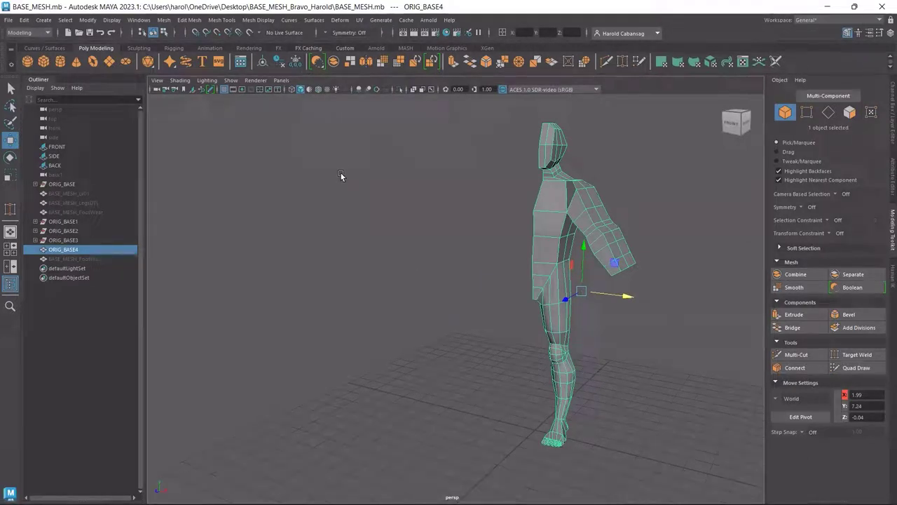
{"action": "left_click", "coordinate": [24, 20]}
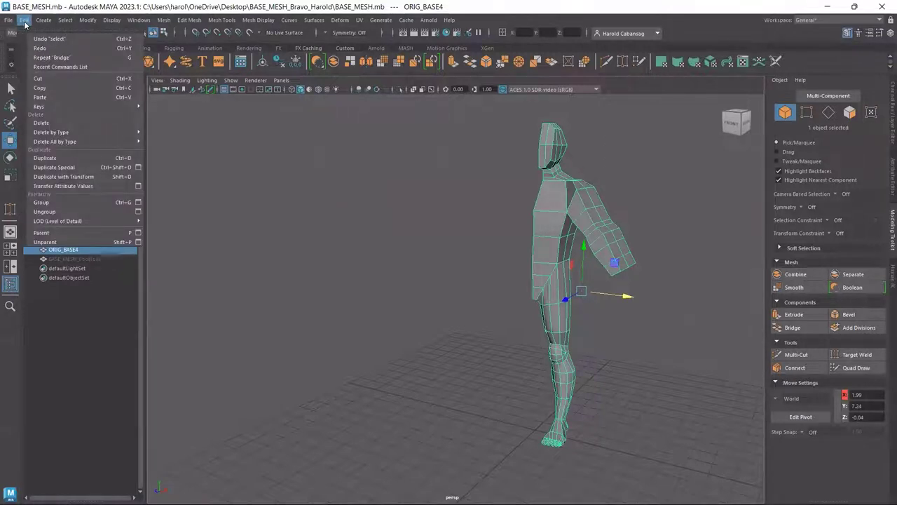
{"action": "mouse_move", "coordinate": [62, 134]}
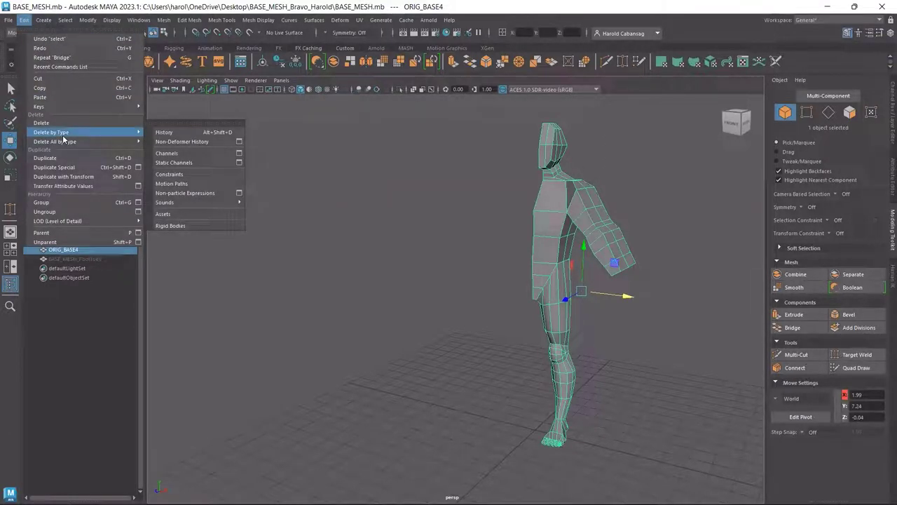
{"action": "left_click", "coordinate": [212, 134]}
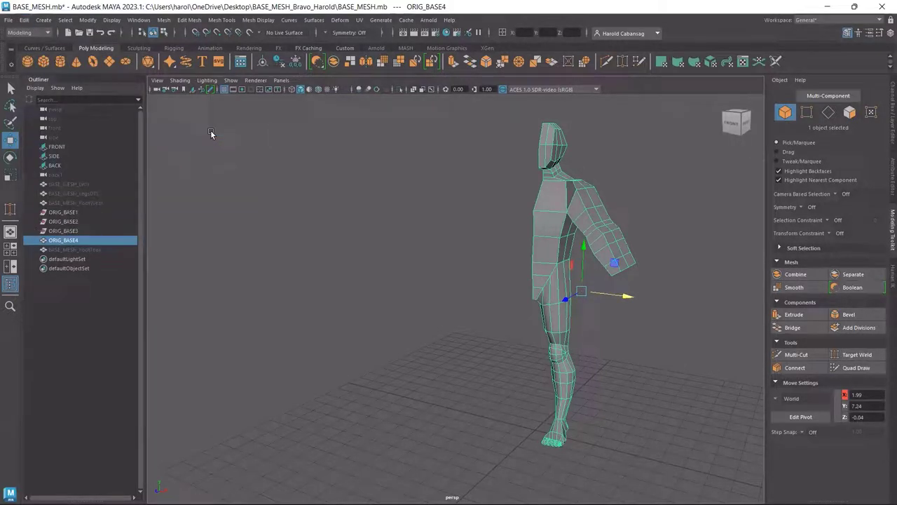
- Delete the construction history of all objects in the scene
{"action": "left_click", "coordinate": [24, 20]}
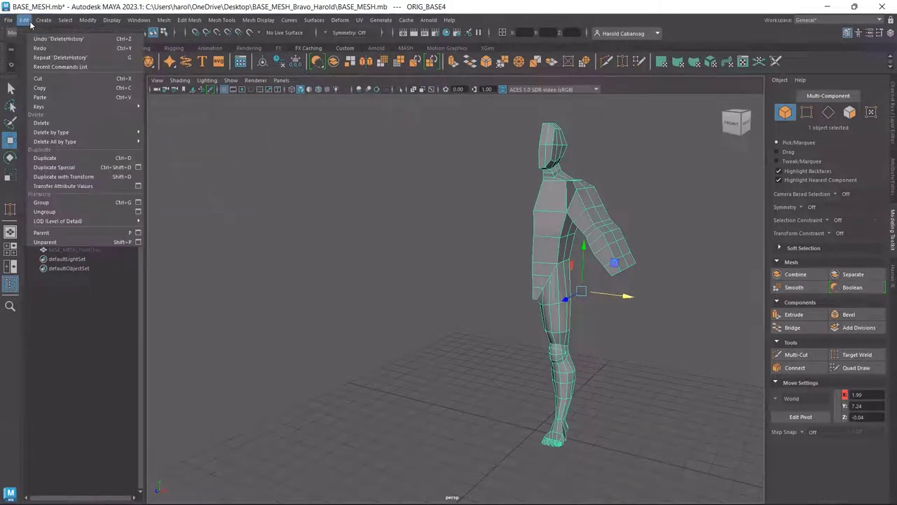
{"action": "mouse_move", "coordinate": [50, 143]}
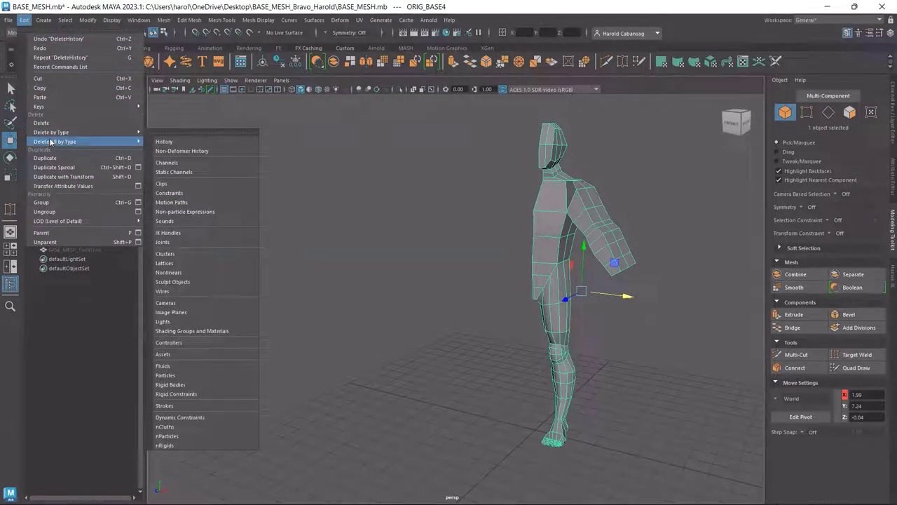
{"action": "left_click", "coordinate": [199, 143]}
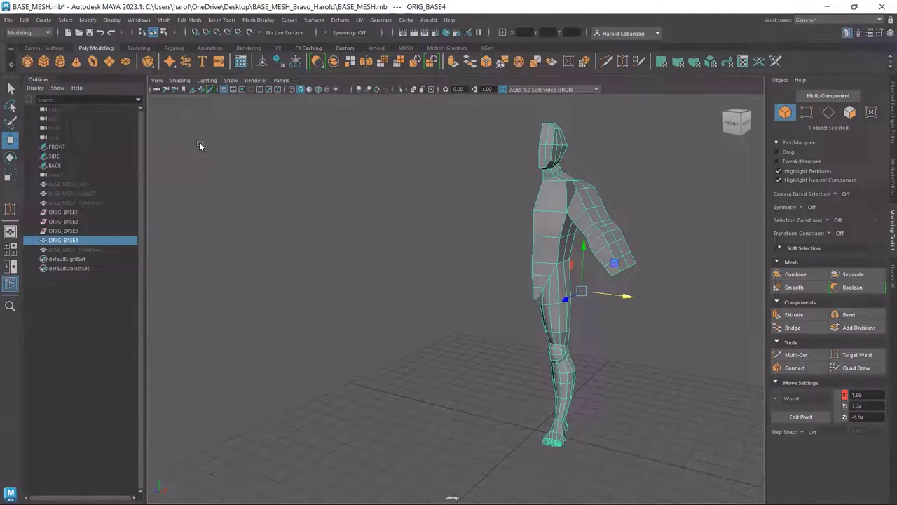
- Show the attributes of ORIG_BASE4 in the Attribute Editor and save the scene
{"action": "left_click", "coordinate": [888, 35]}
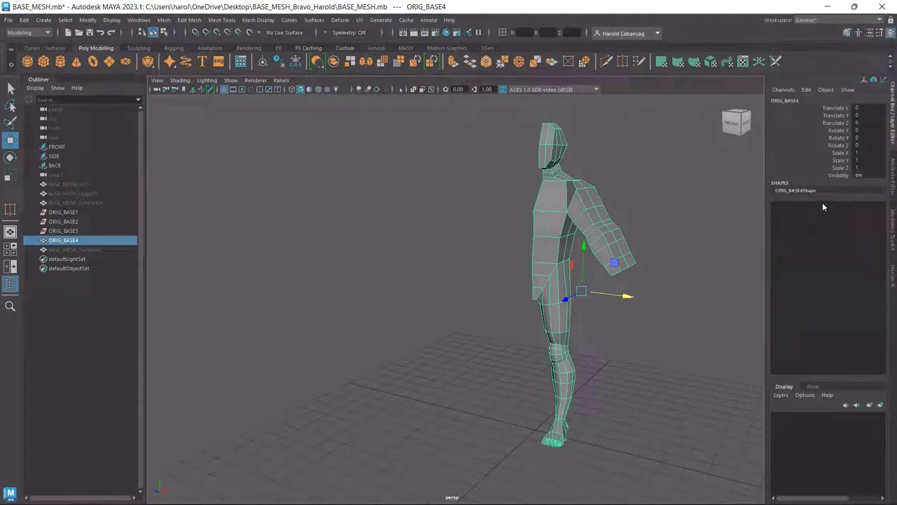
{"action": "left_click", "coordinate": [879, 32]}
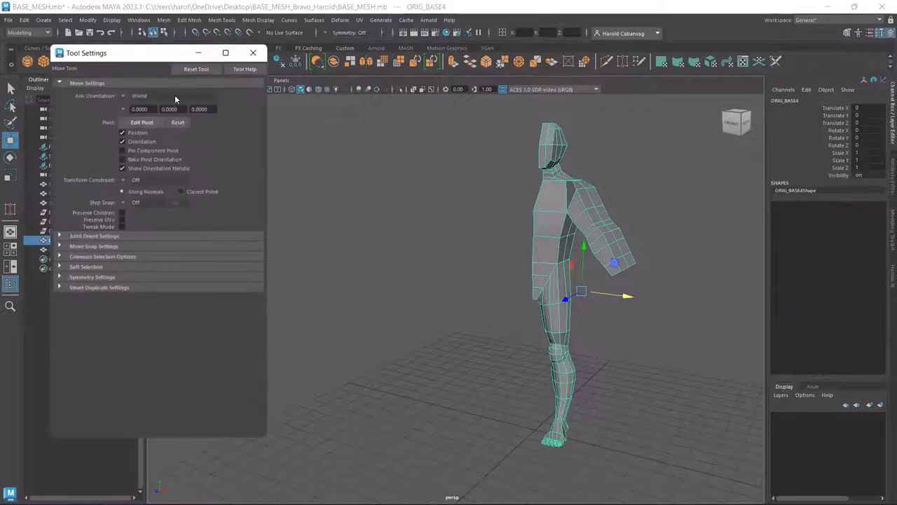
{"action": "left_click", "coordinate": [254, 53]}
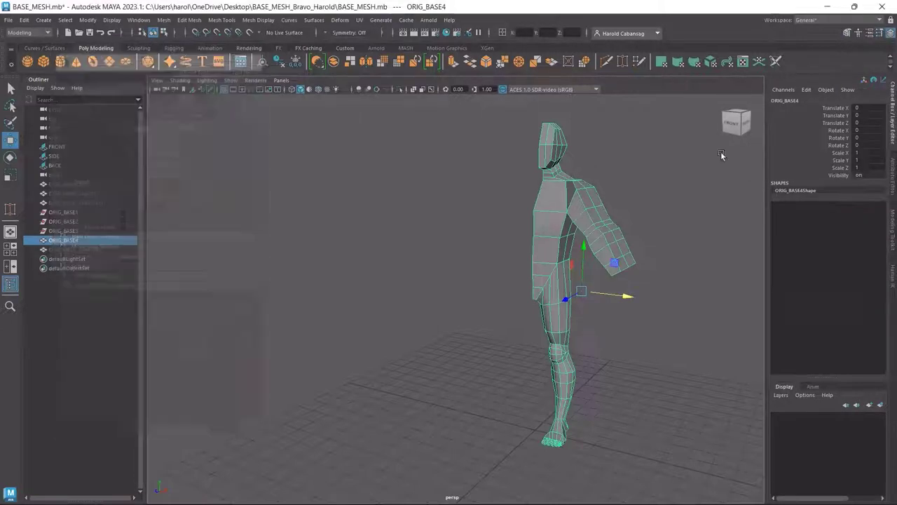
{"action": "left_click", "coordinate": [870, 34]}
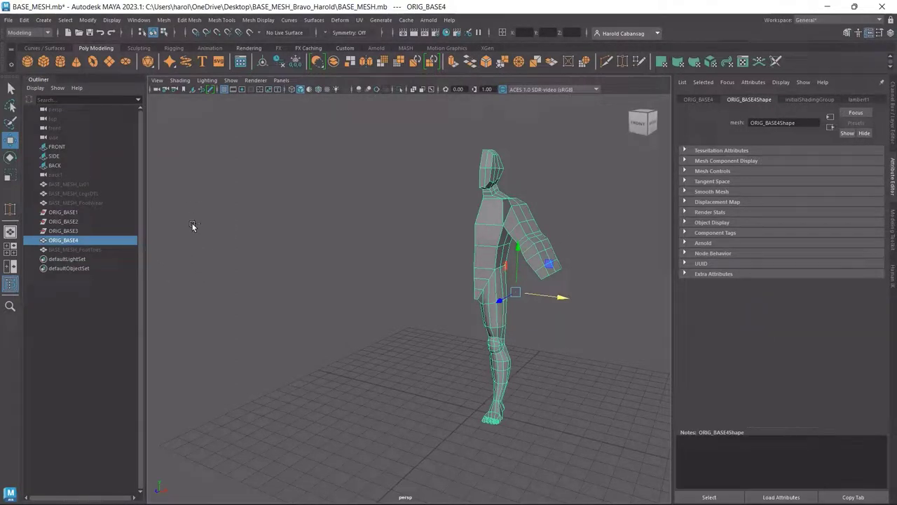
{"action": "key", "text": "ctrl+s"}
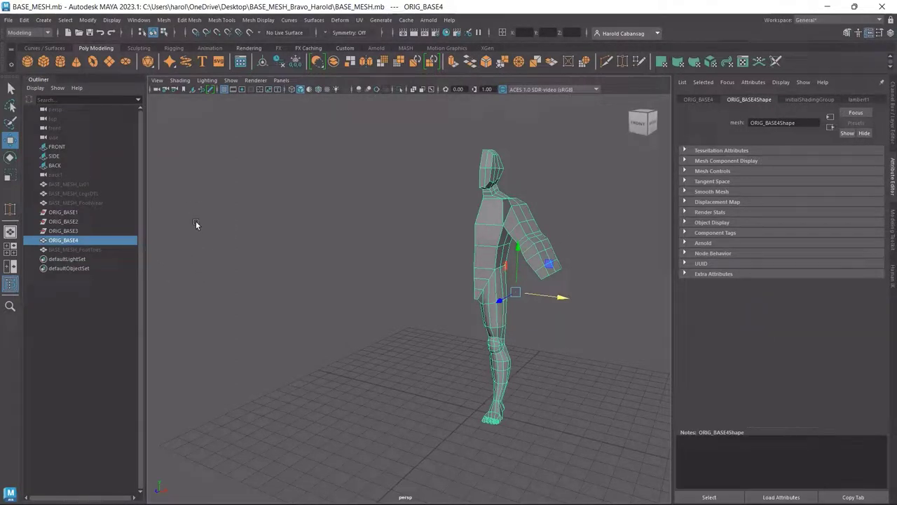
- Delete the leftover groups ORIG_BASE1, ORIG_BASE2 and ORIG_BASE3 from the scene
{"action": "left_click", "coordinate": [61, 212]}
{"action": "left_click", "coordinate": [63, 222], "text": "ctrl"}
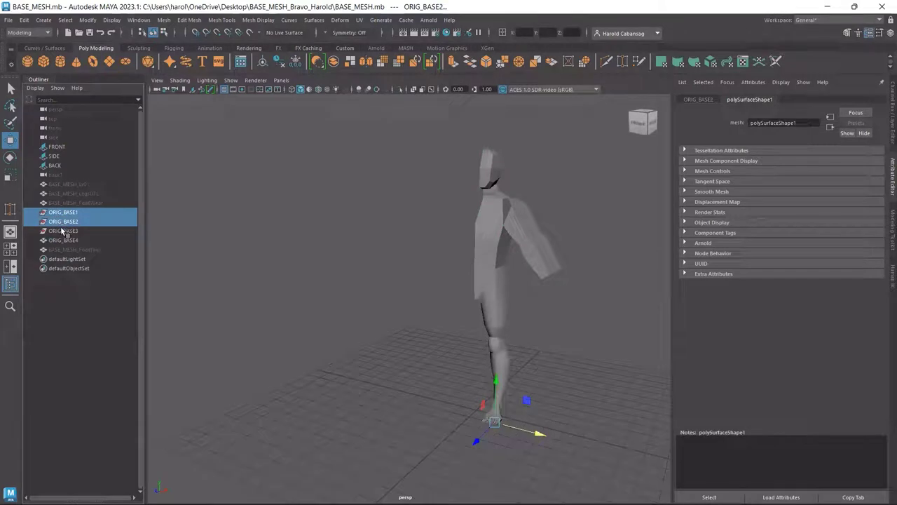
{"action": "left_click", "coordinate": [63, 231], "text": "ctrl"}
{"action": "key", "text": "Delete"}
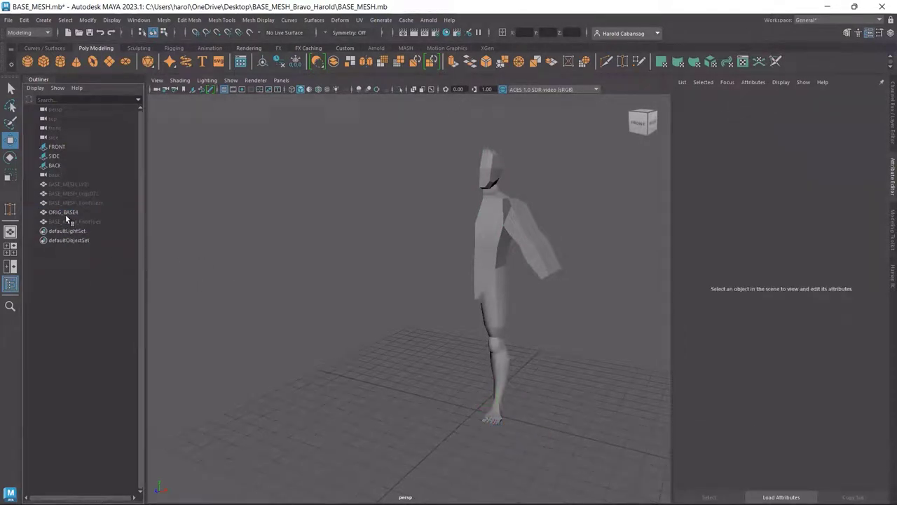
- Rename the working mesh ORIG_BASE4 as ORIG_BASE, deselect it and save the scene
{"action": "left_click", "coordinate": [67, 212]}
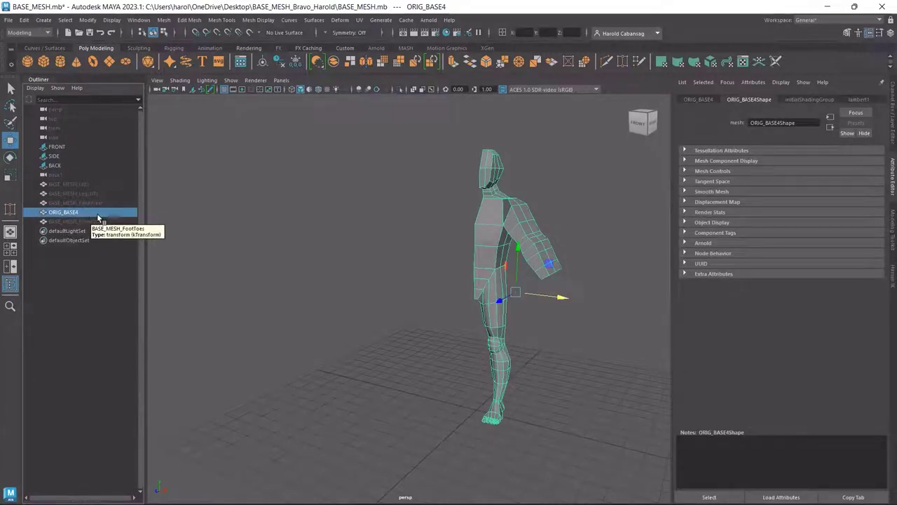
{"action": "double_click", "coordinate": [70, 213]}
{"action": "left_click", "coordinate": [106, 218]}
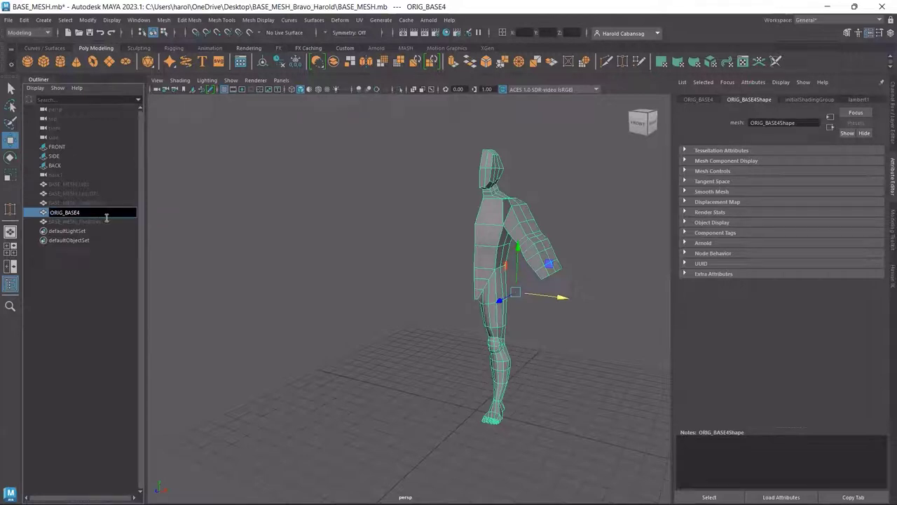
{"action": "key", "text": "Return"}
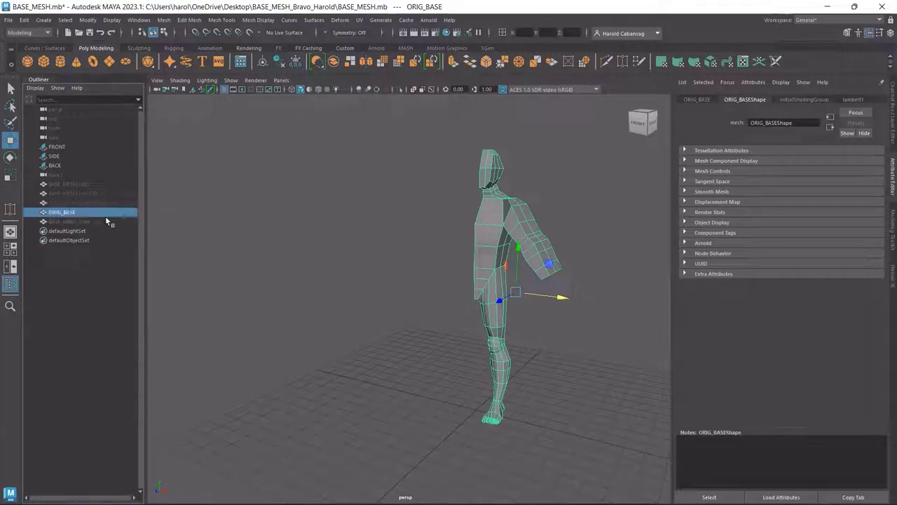
{"action": "left_click", "coordinate": [199, 257]}
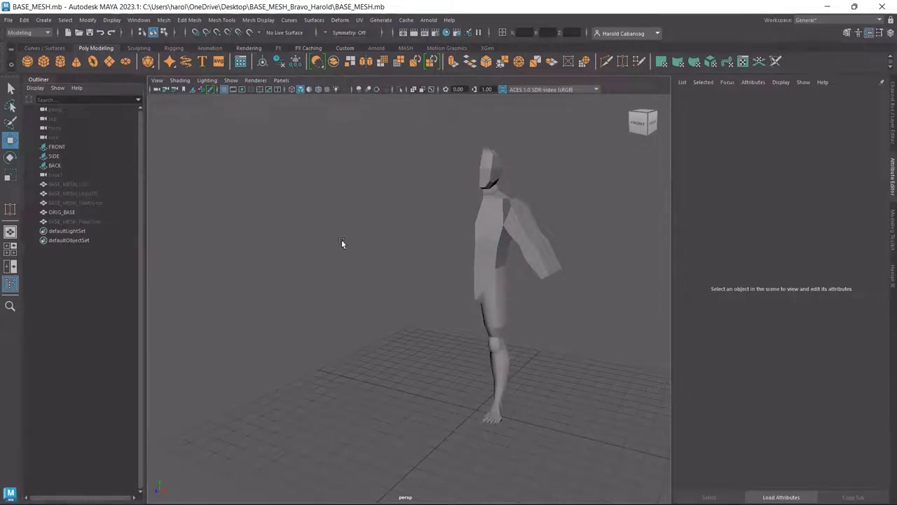
- Save the scene under the new name BASE_MESH_LV02.mb in the base-mesh project folder on the Desktop
{"action": "left_click", "coordinate": [341, 242]}
{"action": "left_click", "coordinate": [9, 20]}
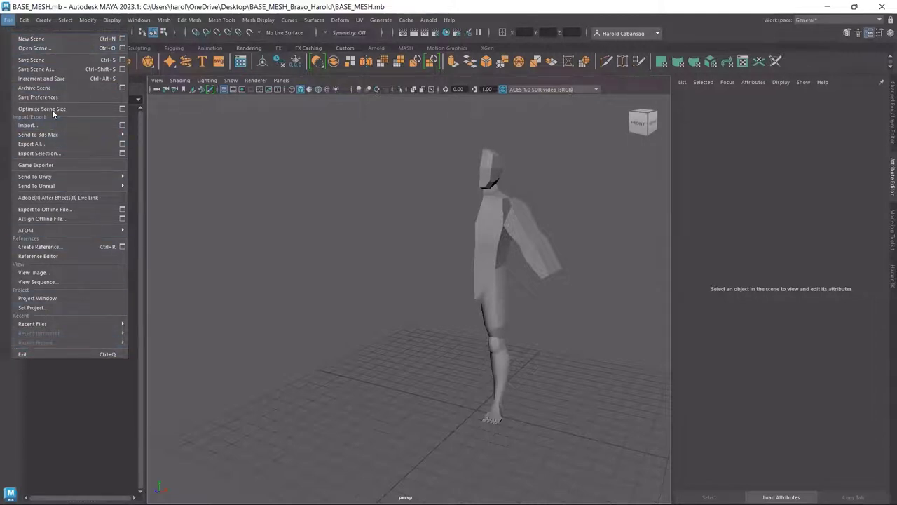
{"action": "left_click", "coordinate": [56, 69]}
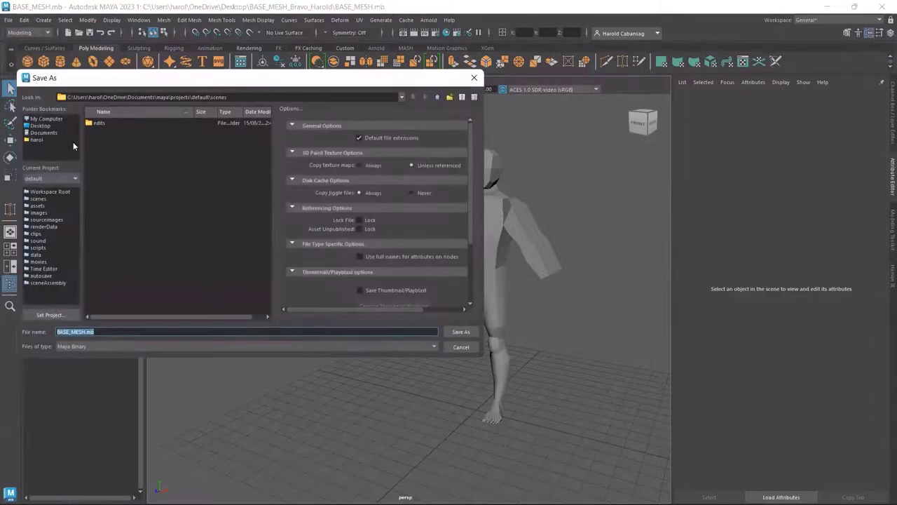
{"action": "left_click", "coordinate": [40, 126]}
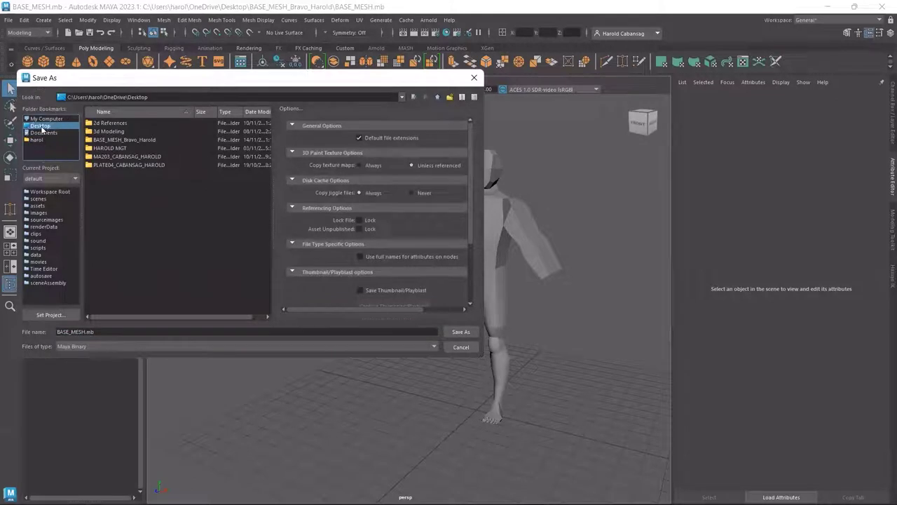
{"action": "left_click", "coordinate": [133, 140]}
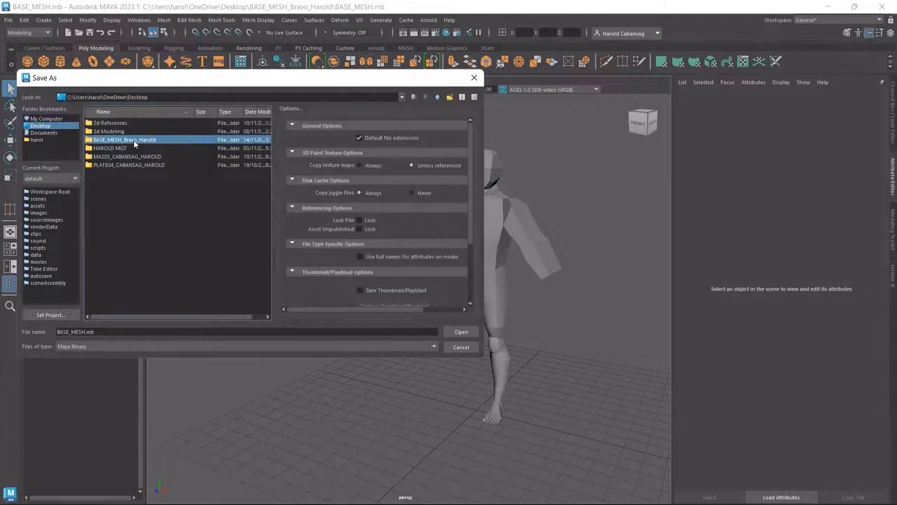
{"action": "double_click", "coordinate": [133, 139]}
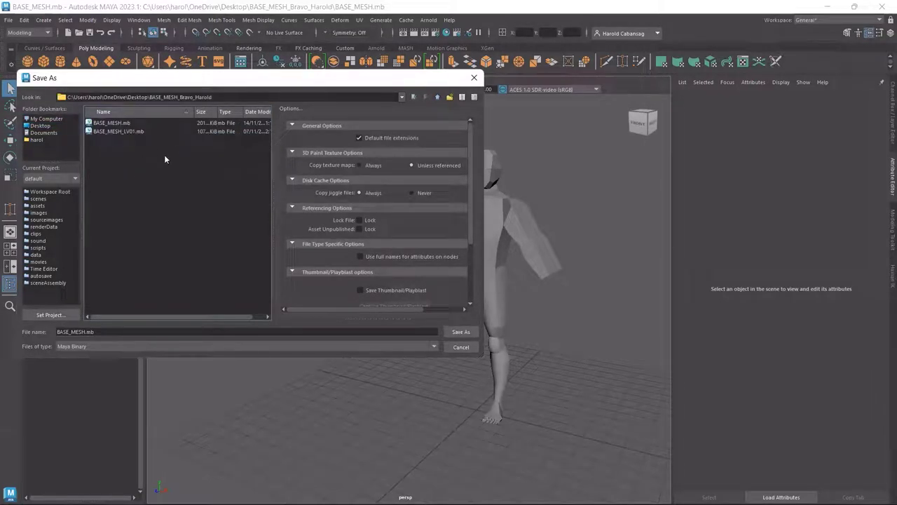
{"action": "left_click", "coordinate": [119, 131]}
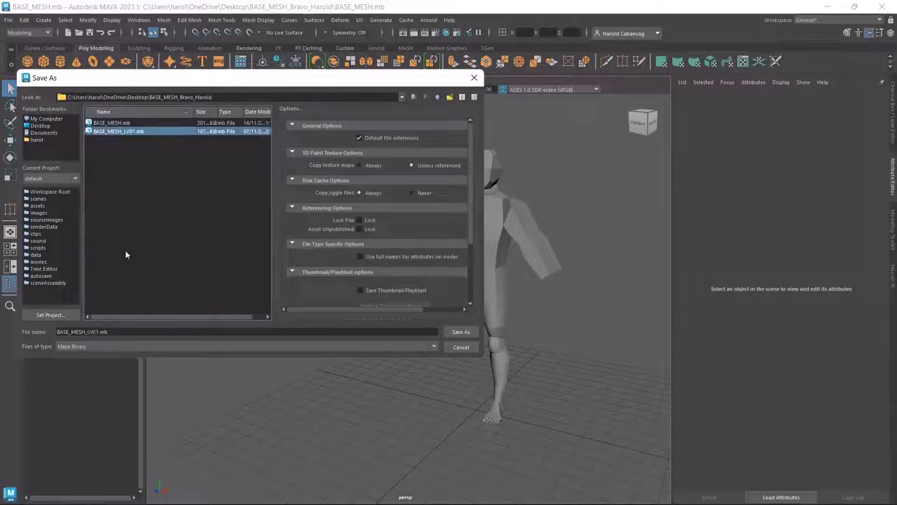
{"action": "double_click", "coordinate": [118, 333]}
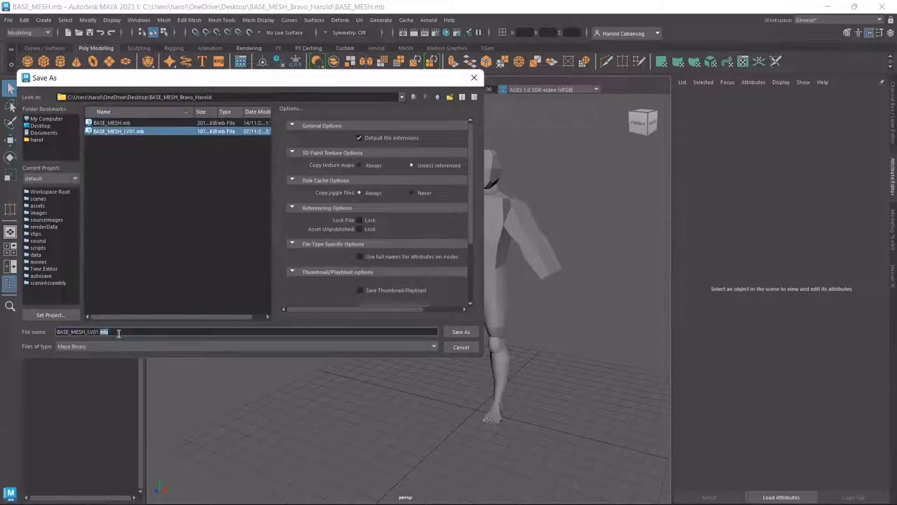
{"action": "key", "text": "Left"}
{"action": "type", "text": "2"}
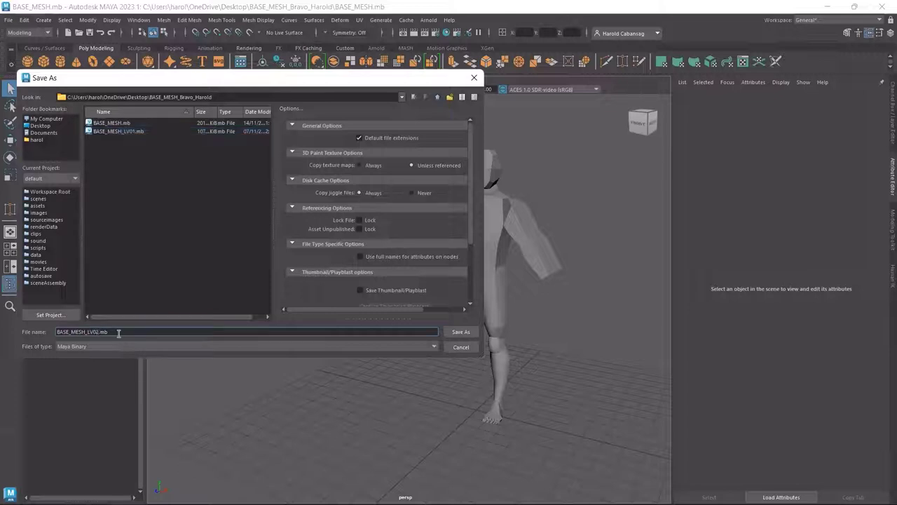
{"action": "left_click", "coordinate": [153, 244]}
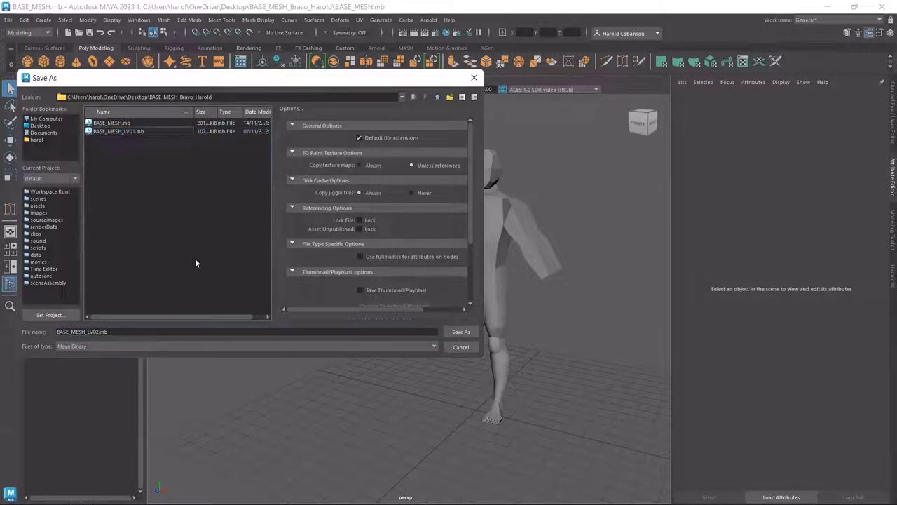
{"action": "left_click", "coordinate": [456, 331]}
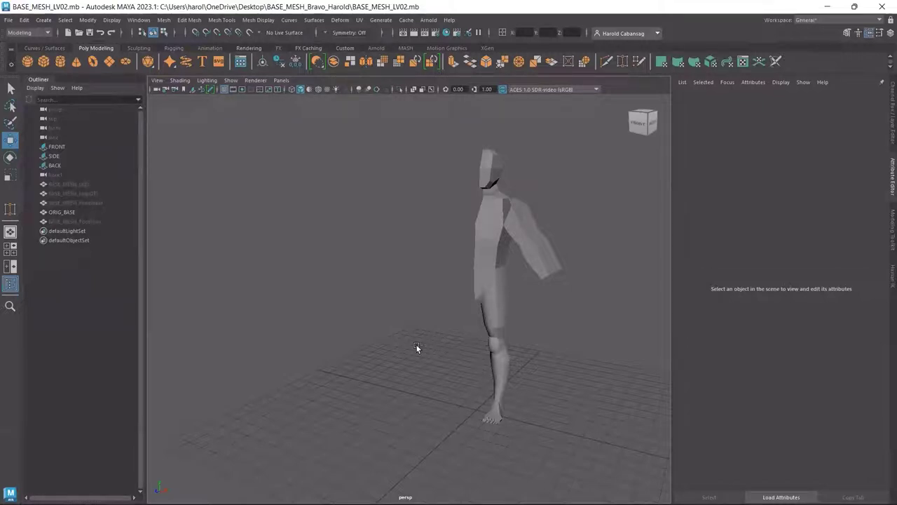
- Select the working mesh ORIG_BASE and save the scene as BASE_MESH.mb, replacing the existing file
{"action": "left_click", "coordinate": [71, 221]}
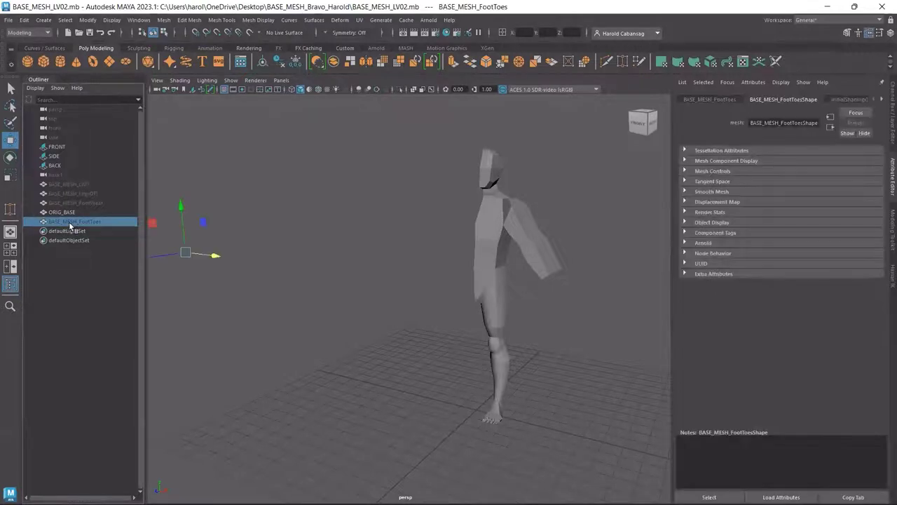
{"action": "left_click", "coordinate": [392, 264]}
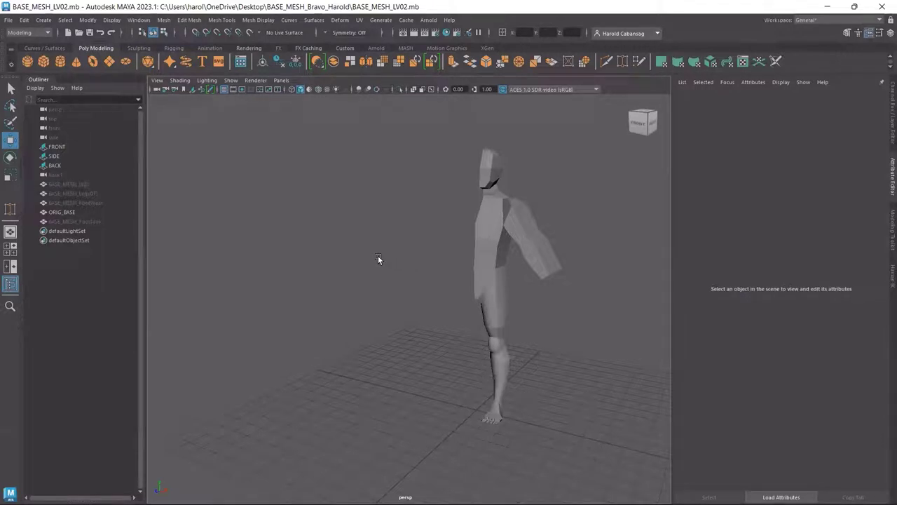
{"action": "left_click", "coordinate": [496, 213]}
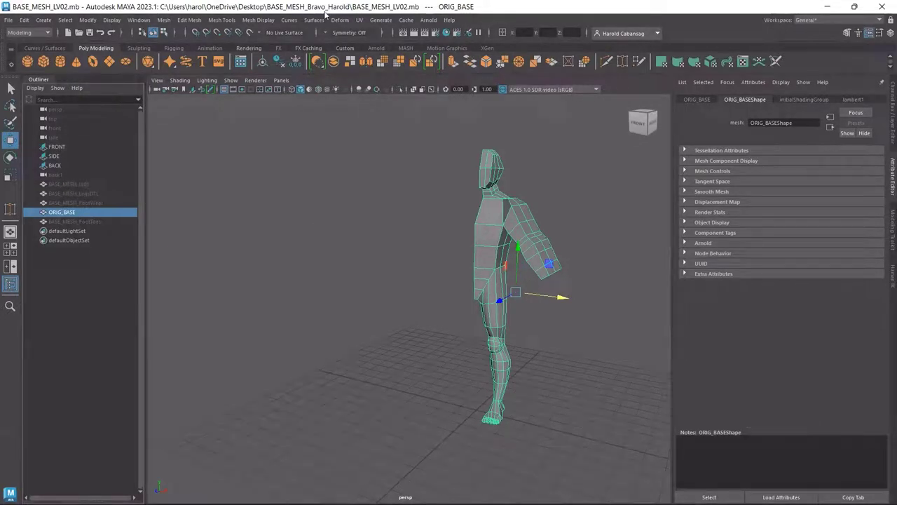
{"action": "left_click", "coordinate": [7, 21]}
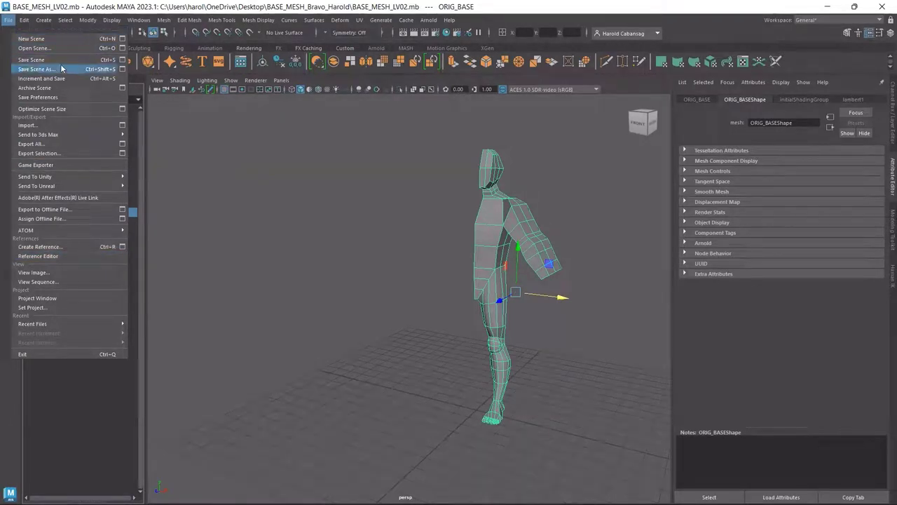
{"action": "left_click", "coordinate": [35, 68]}
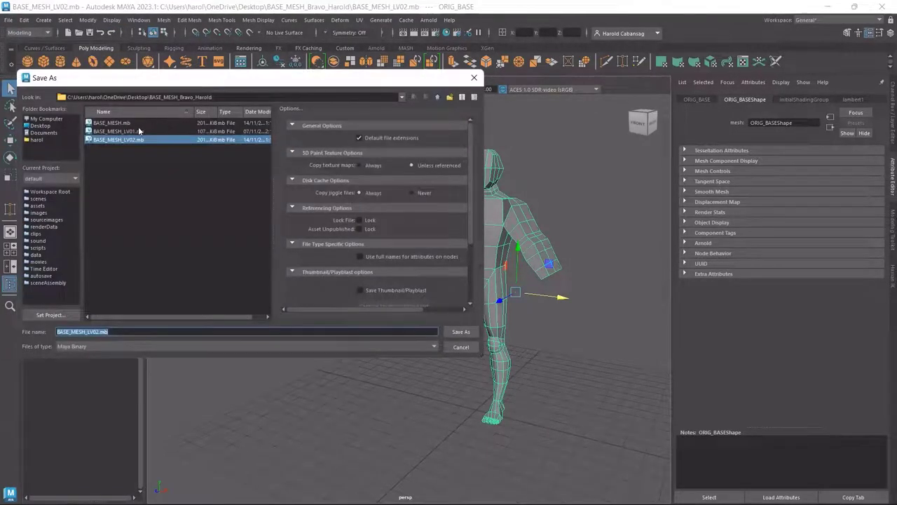
{"action": "left_click", "coordinate": [112, 122]}
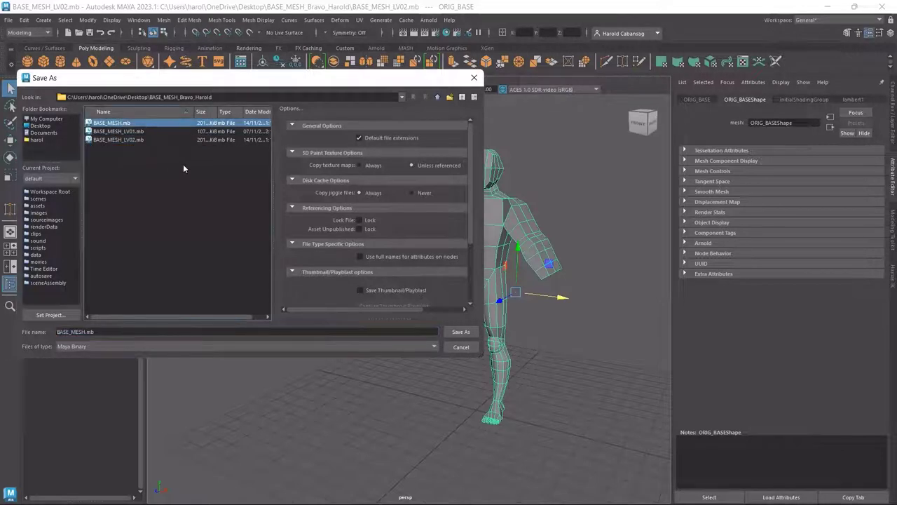
{"action": "left_click", "coordinate": [460, 333]}
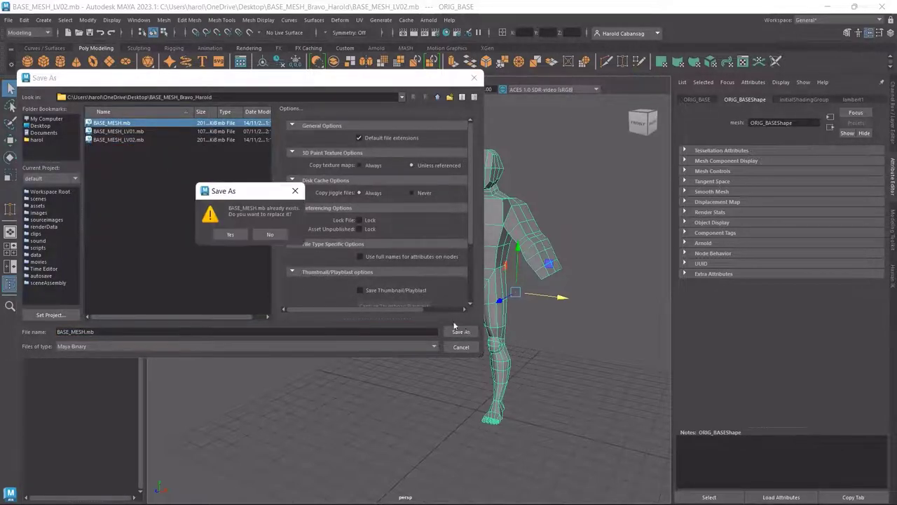
{"action": "left_click", "coordinate": [232, 234]}
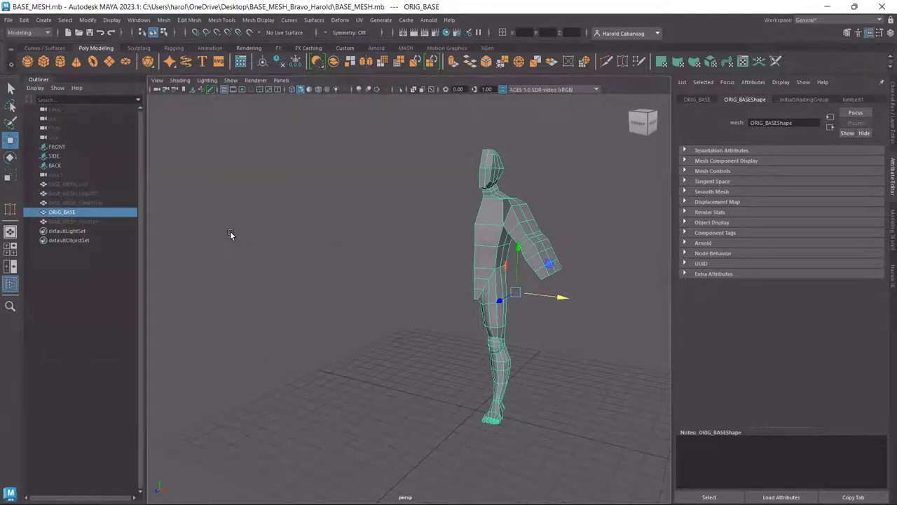